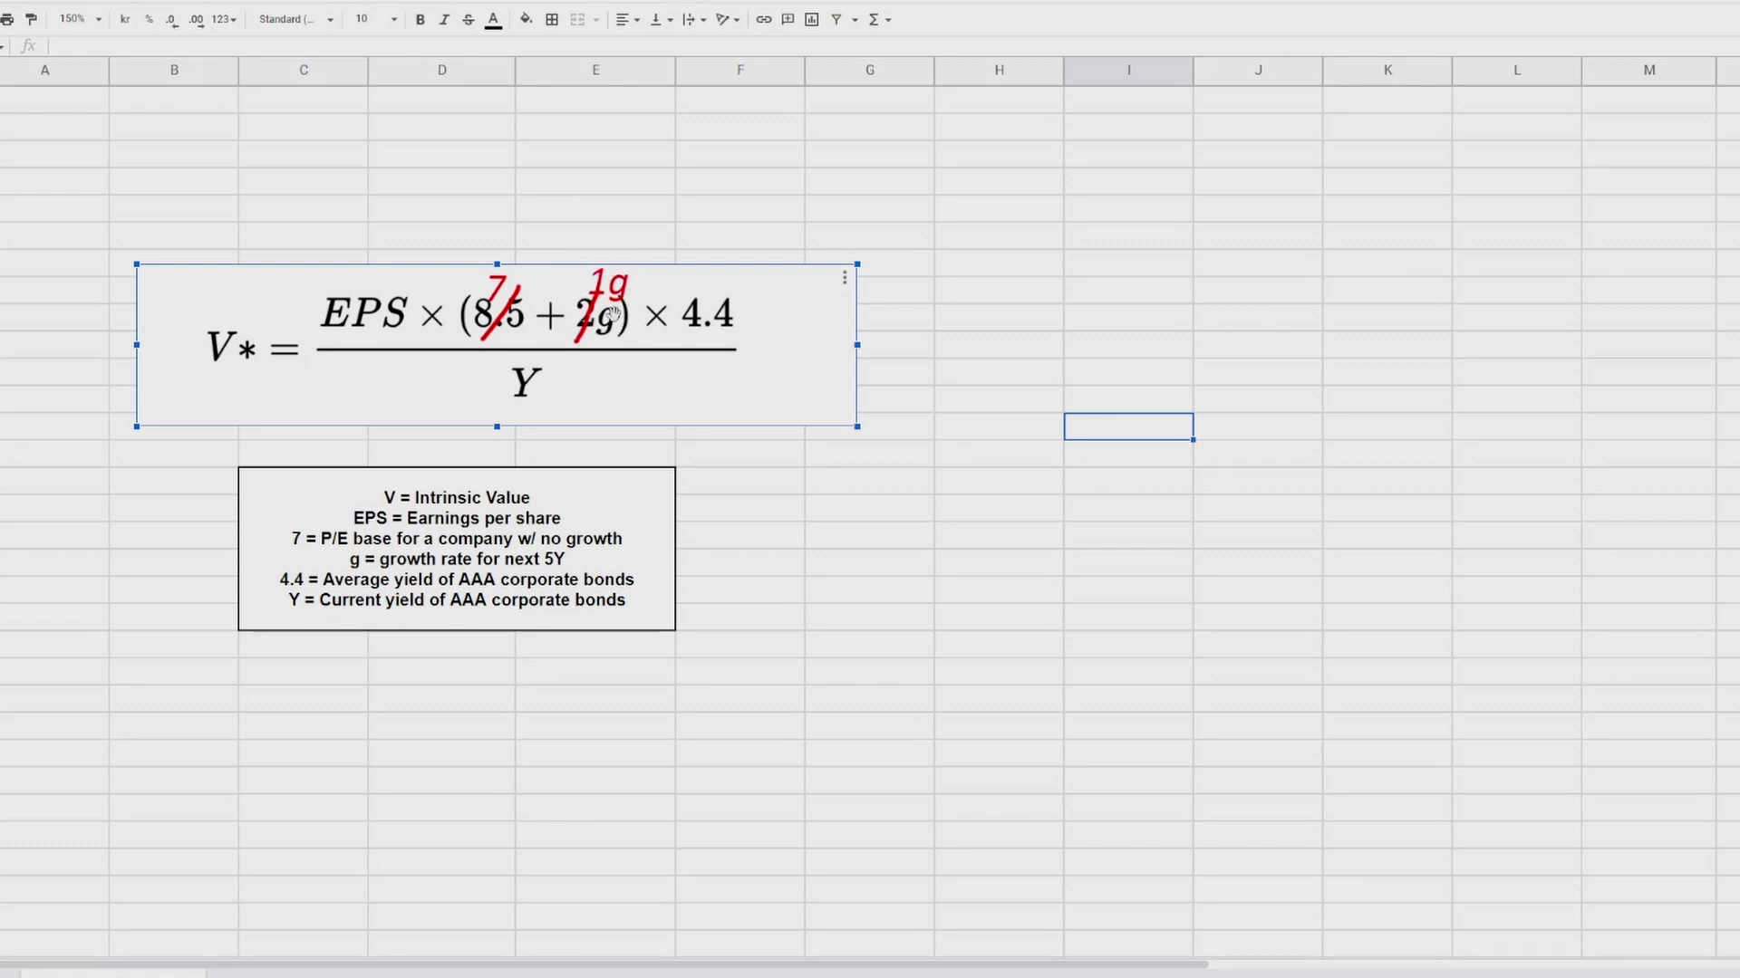
Add a Stock label with the ticker AAPL beside it.
{"action": "left_click", "coordinate": [997, 372]}
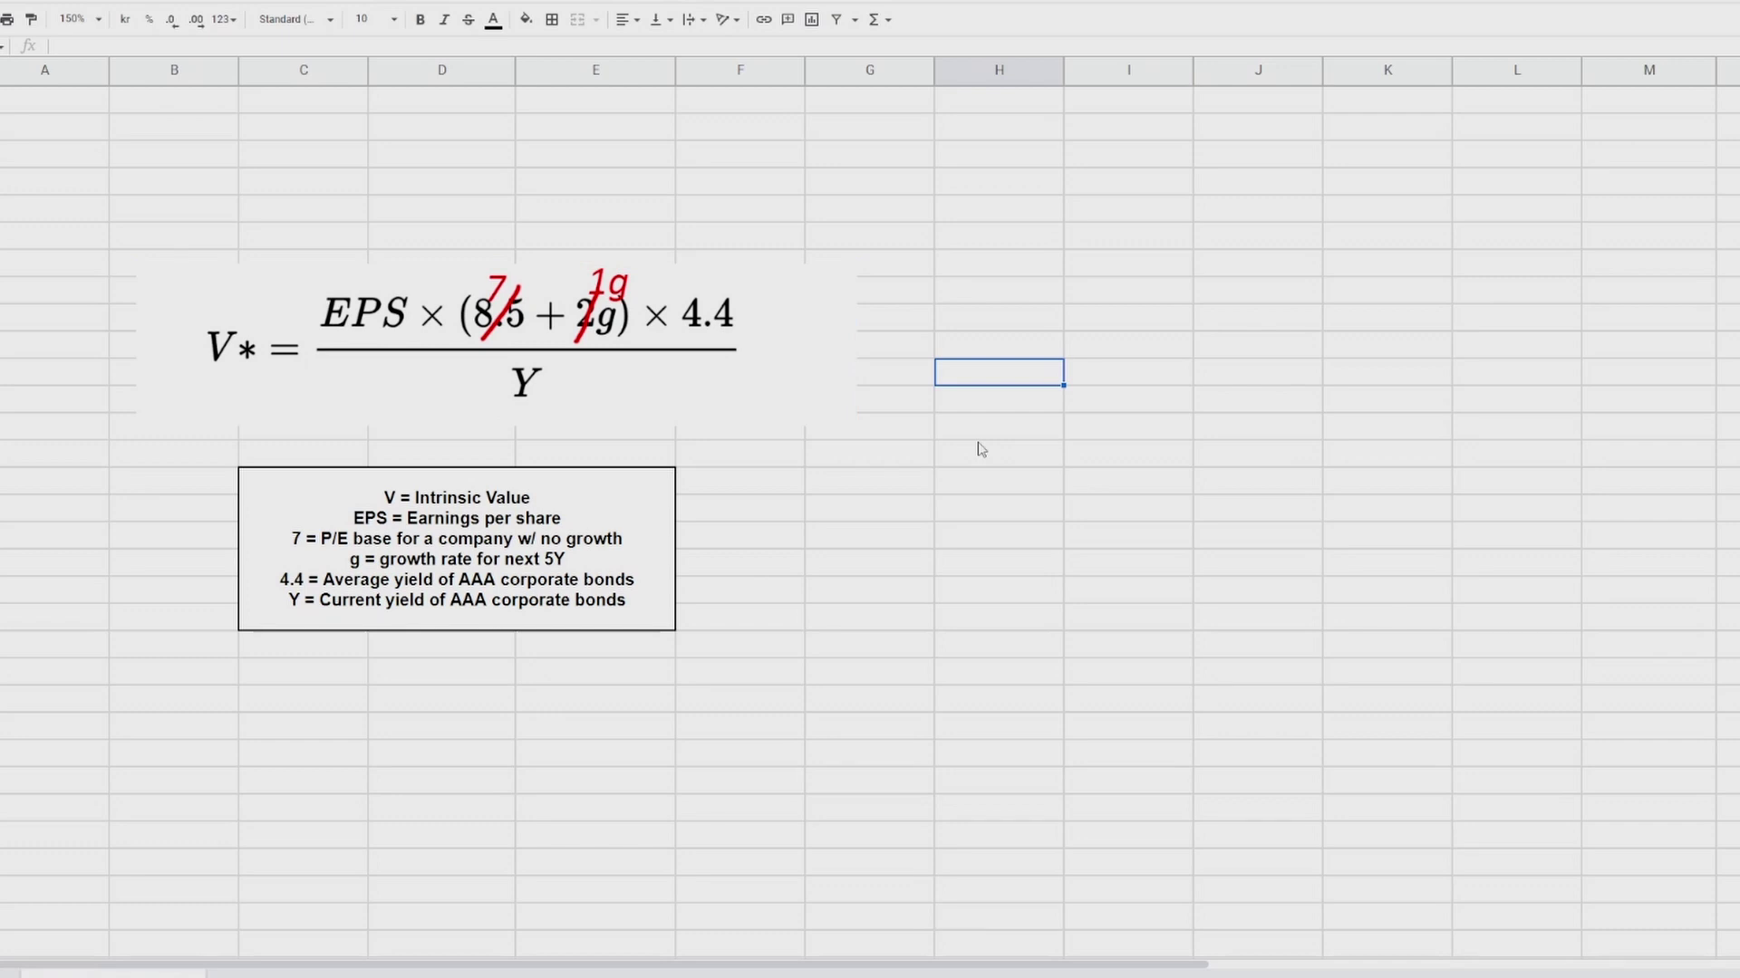
{"action": "type", "text": "Stock"}
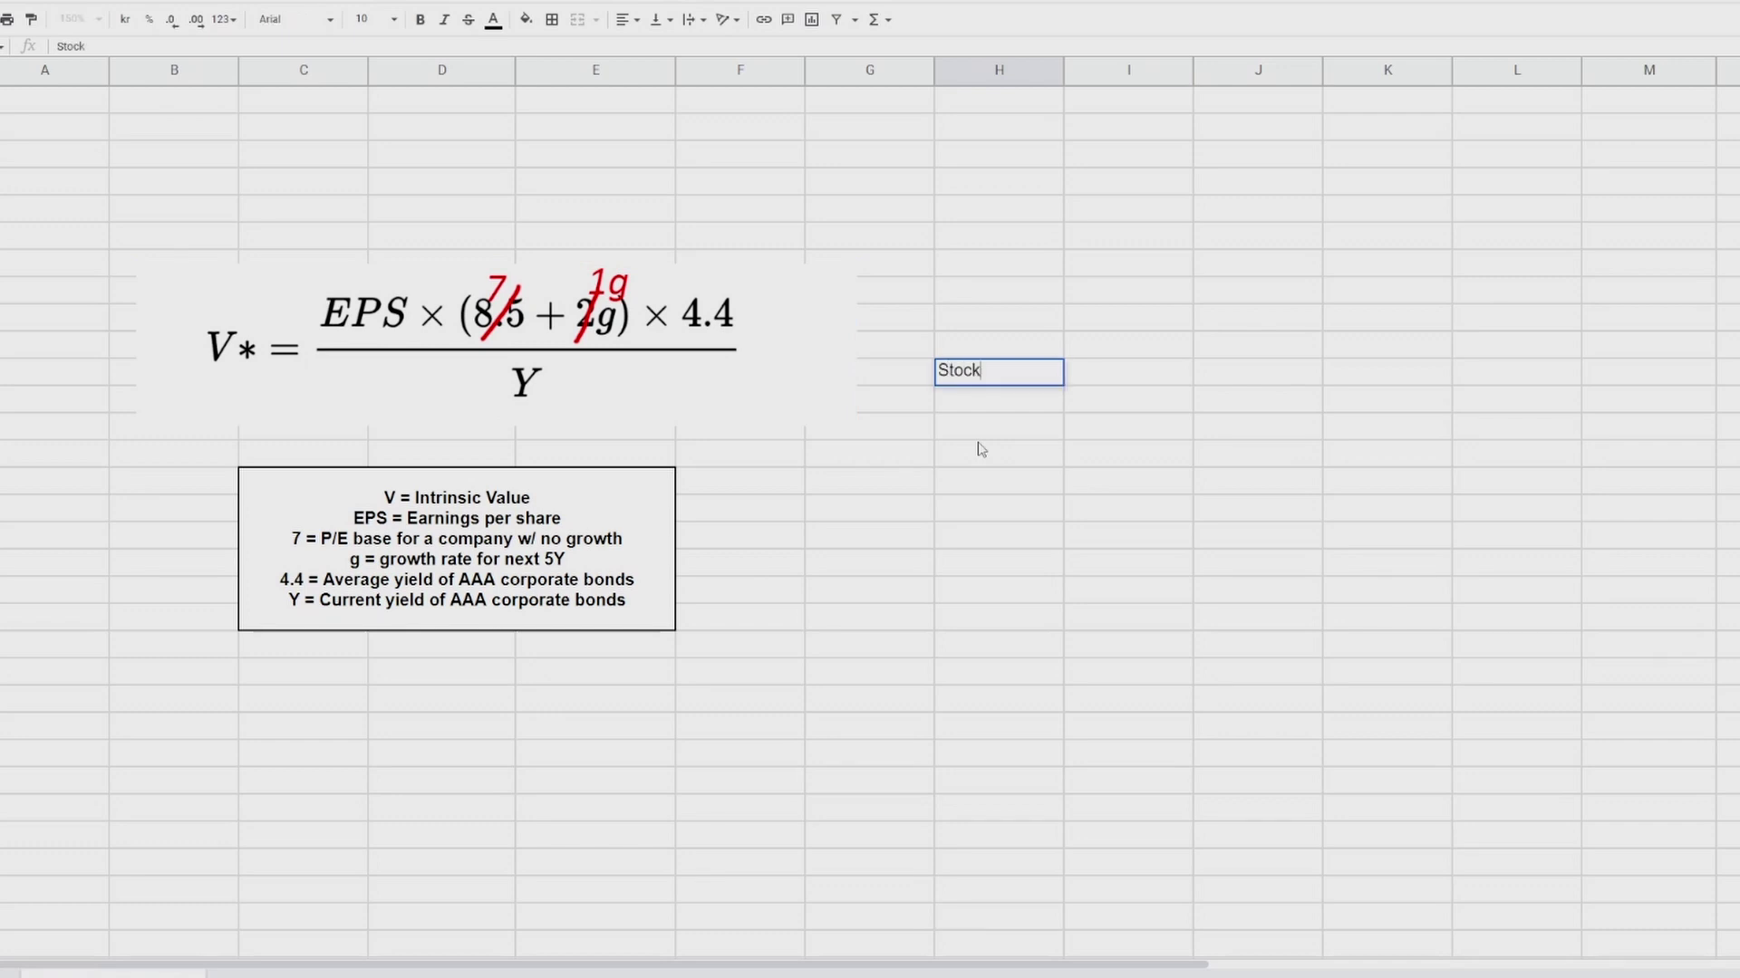
{"action": "left_click", "coordinate": [1101, 380]}
{"action": "type", "text": "AAPL"}
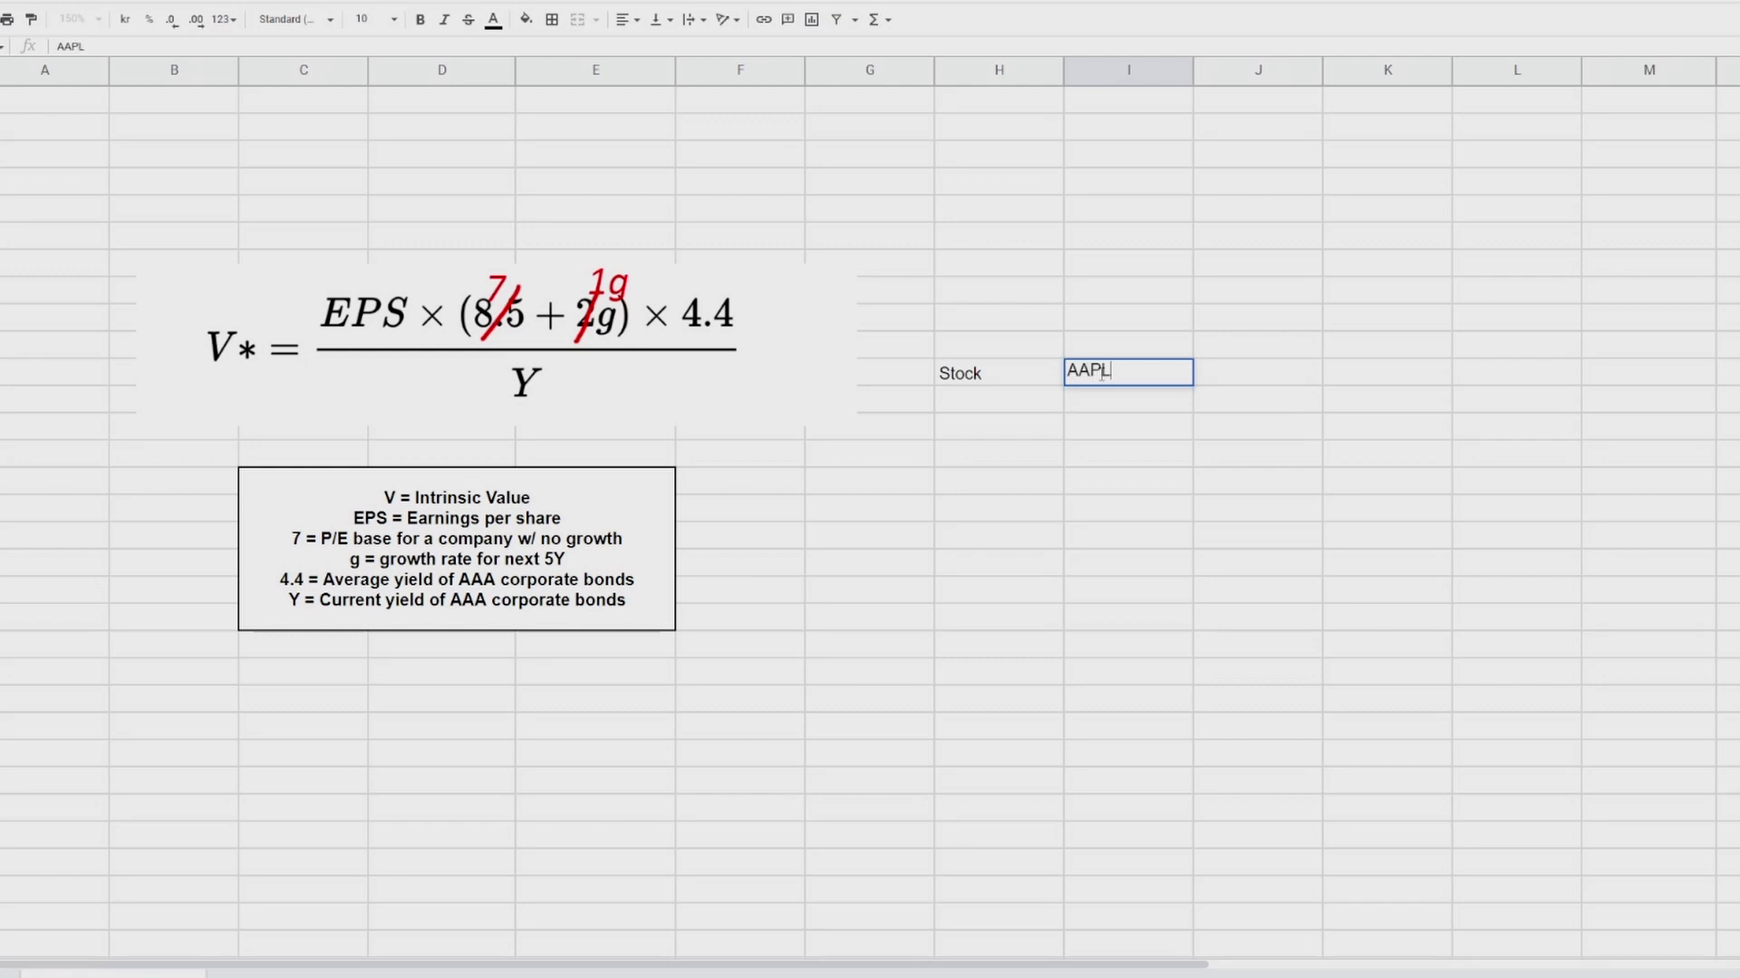
{"action": "key", "text": "Return"}
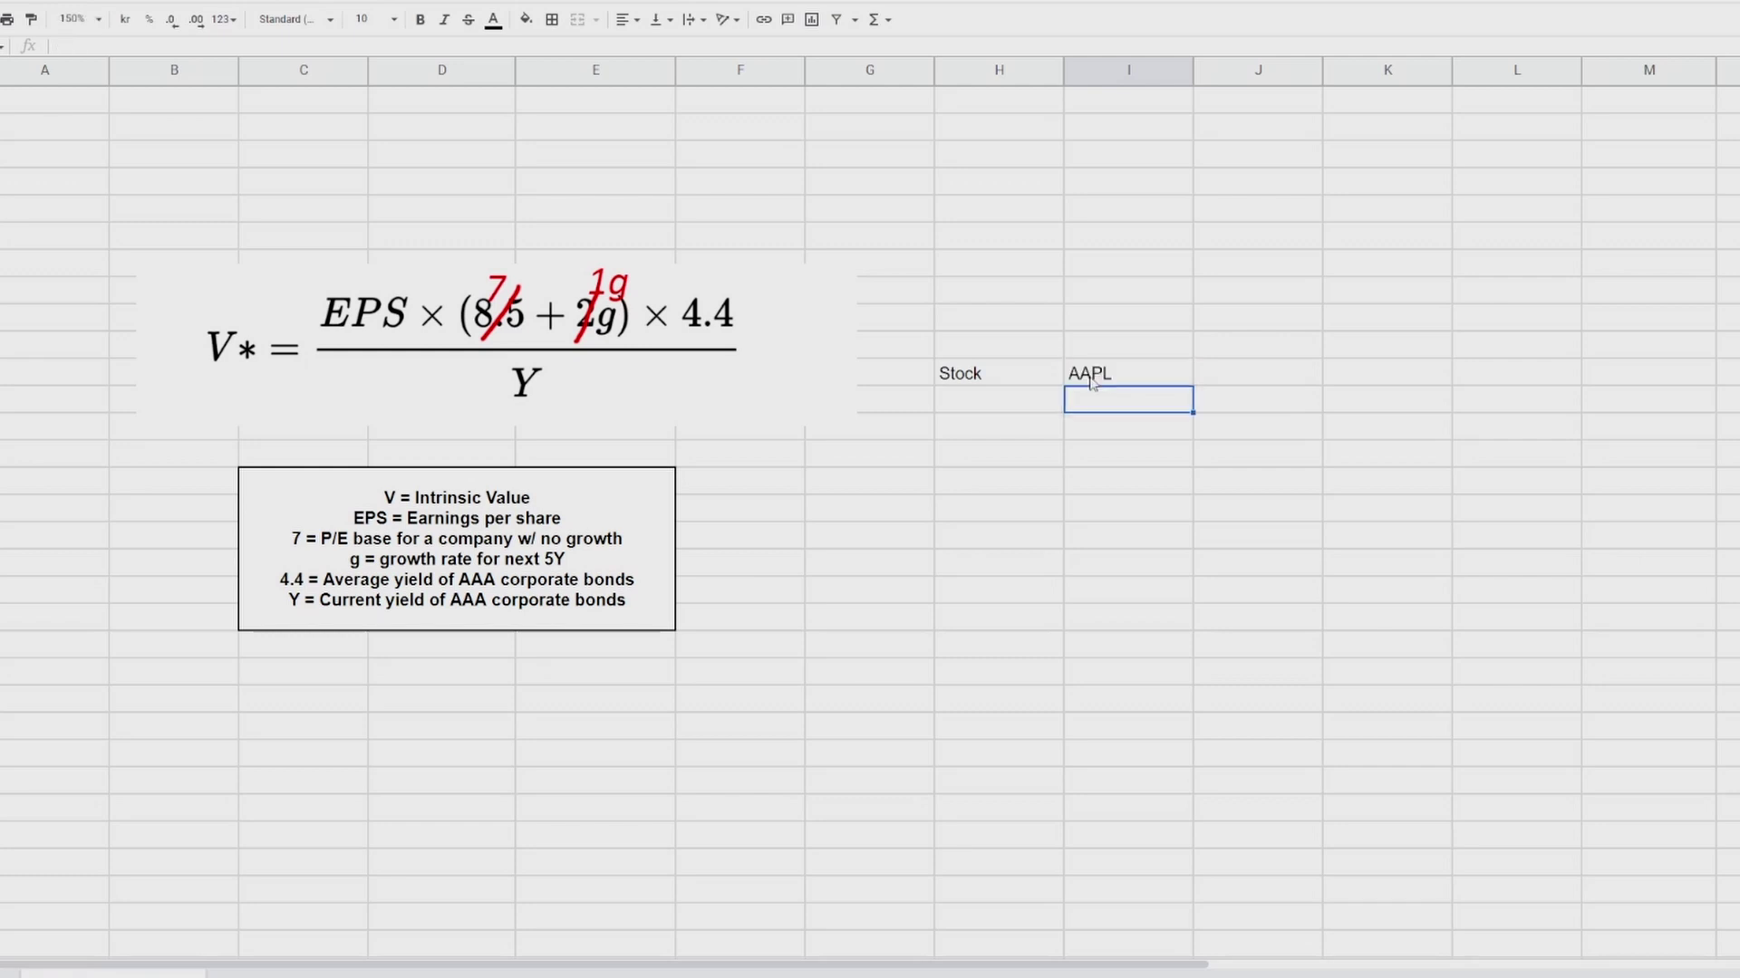
Add an EPS row with =GOOGLEFINANCE(I11;"EPS"), returning 6,05.
{"action": "left_click", "coordinate": [1031, 399]}
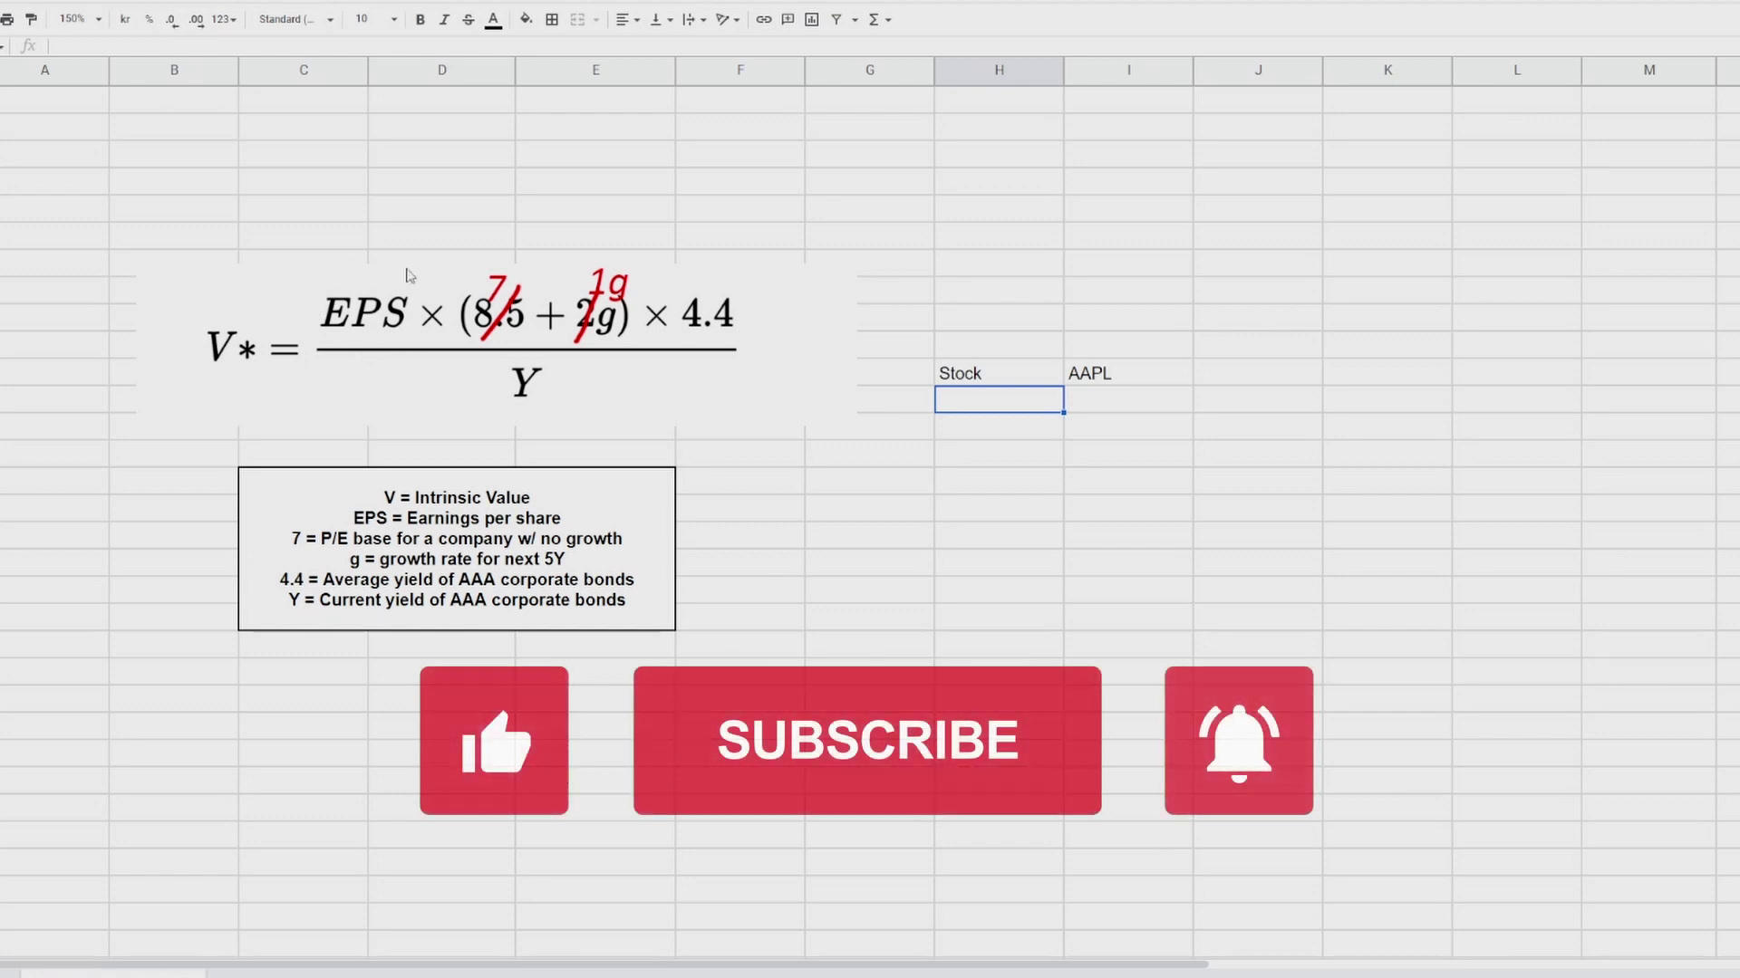
{"action": "type", "text": "EPS"}
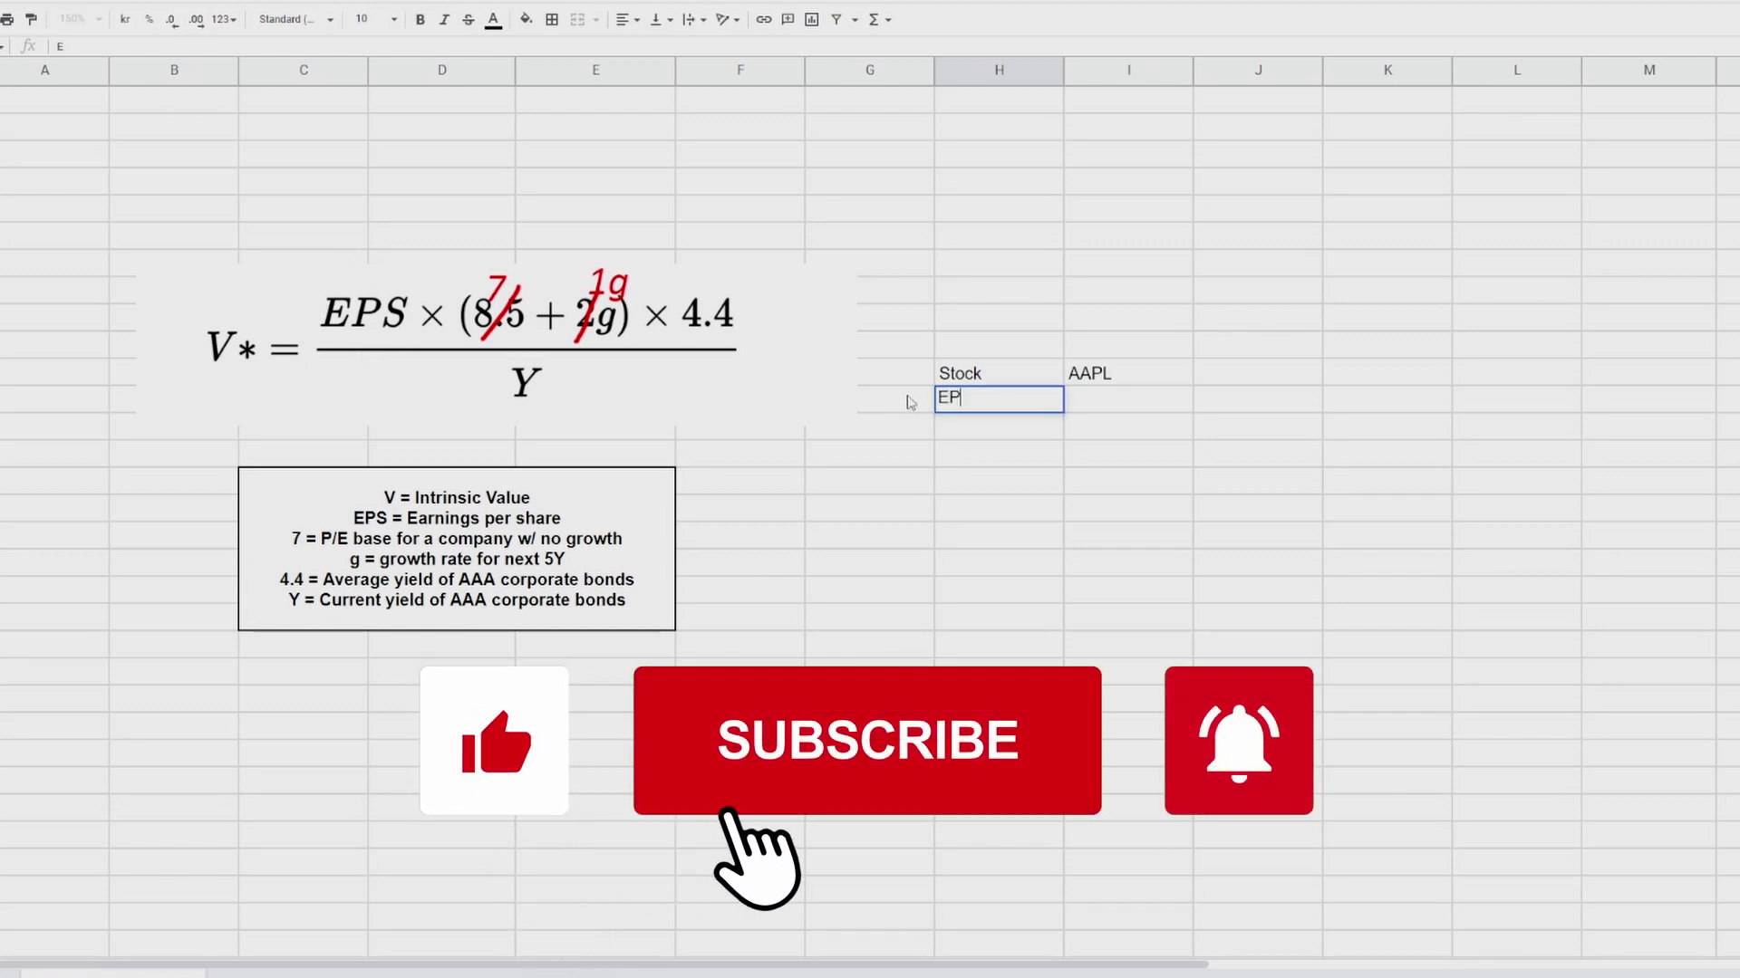
{"action": "key", "text": "Return"}
{"action": "left_click", "coordinate": [1090, 407]}
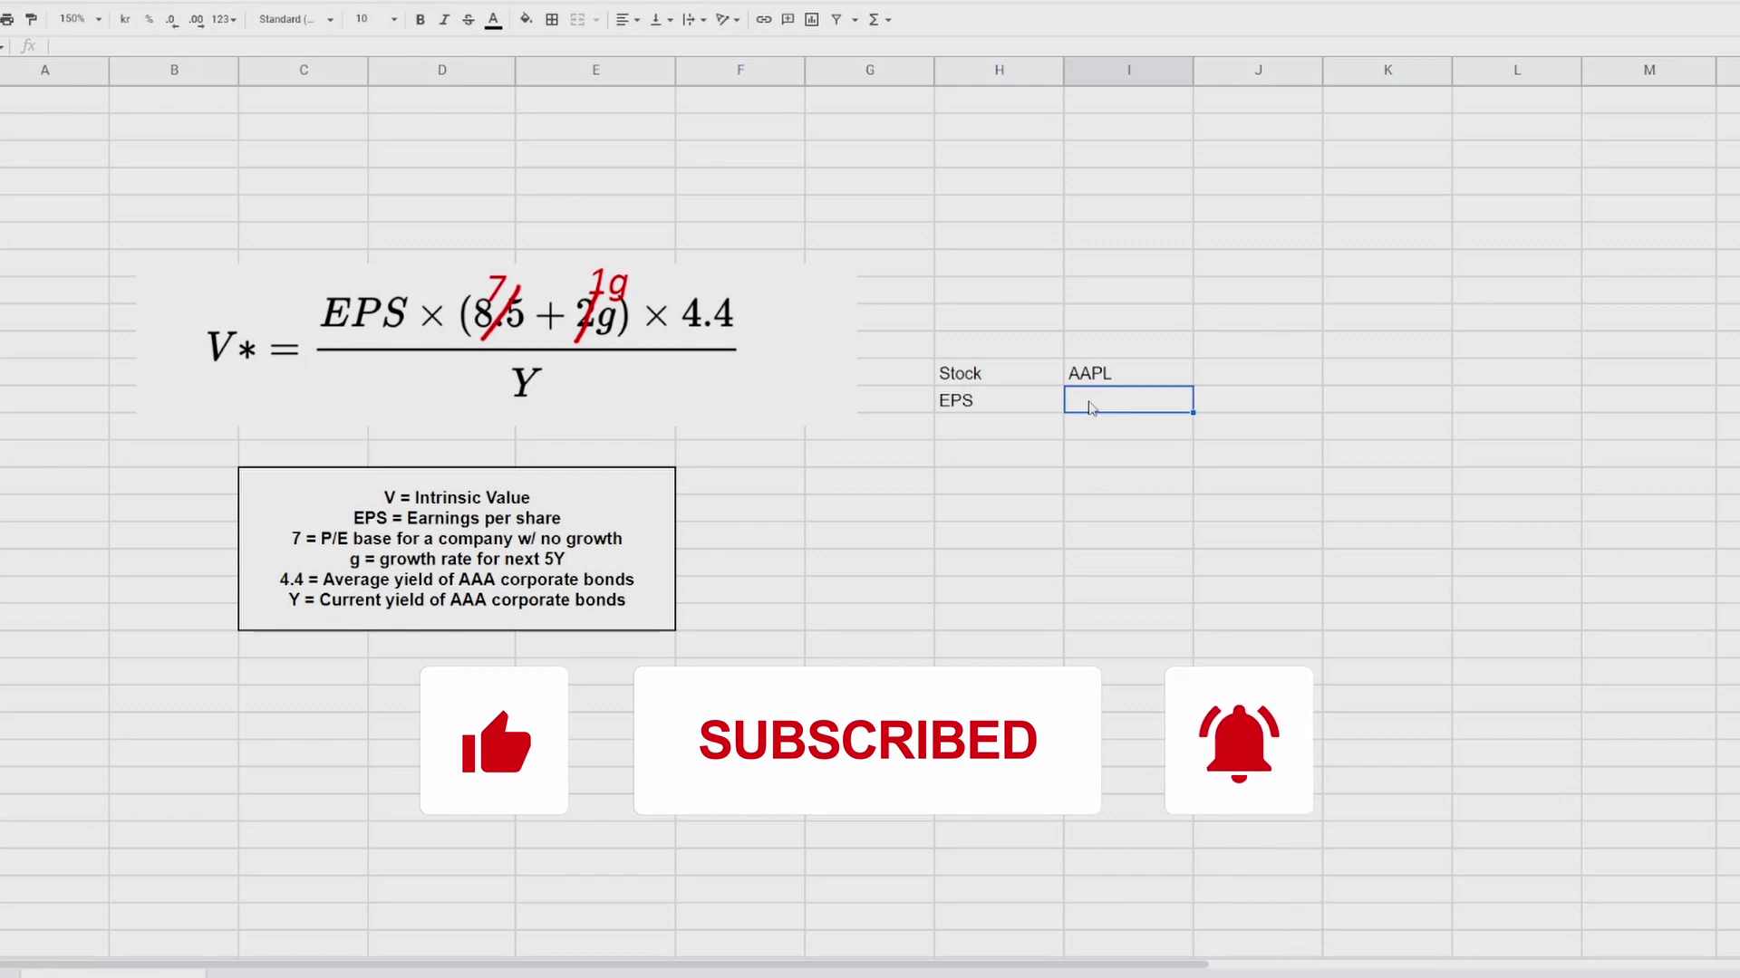
{"action": "type", "text": "=GOOGLEFINANCE("}
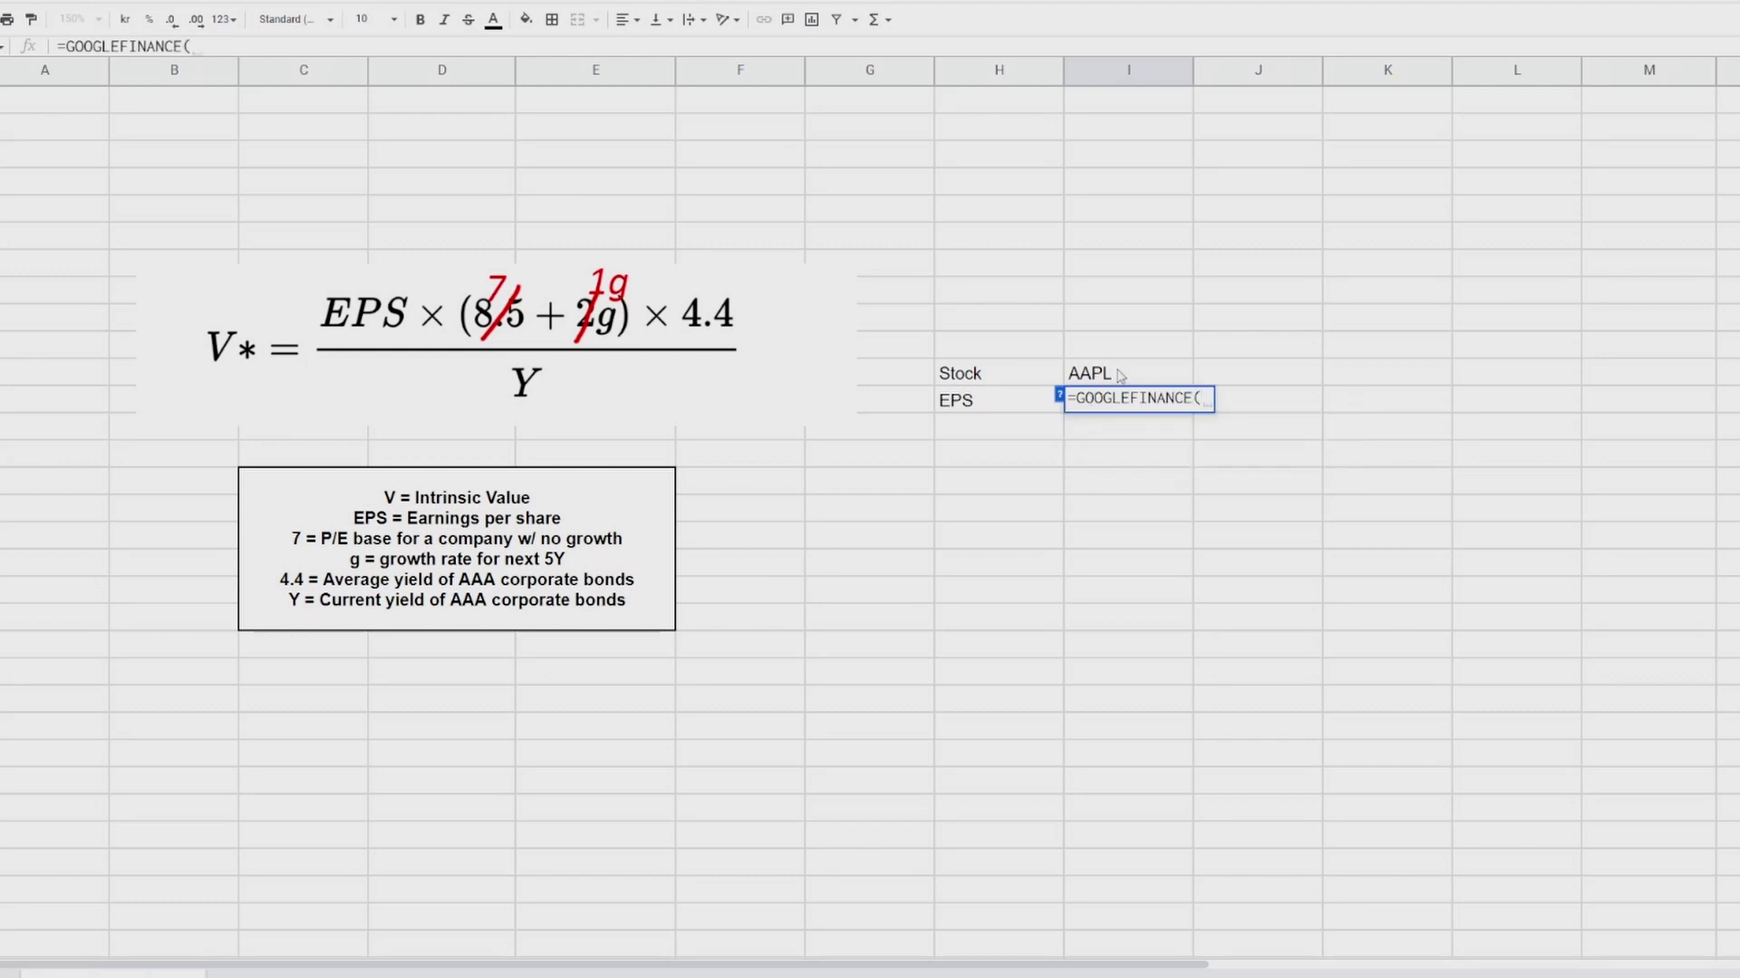
{"action": "left_click", "coordinate": [1116, 377]}
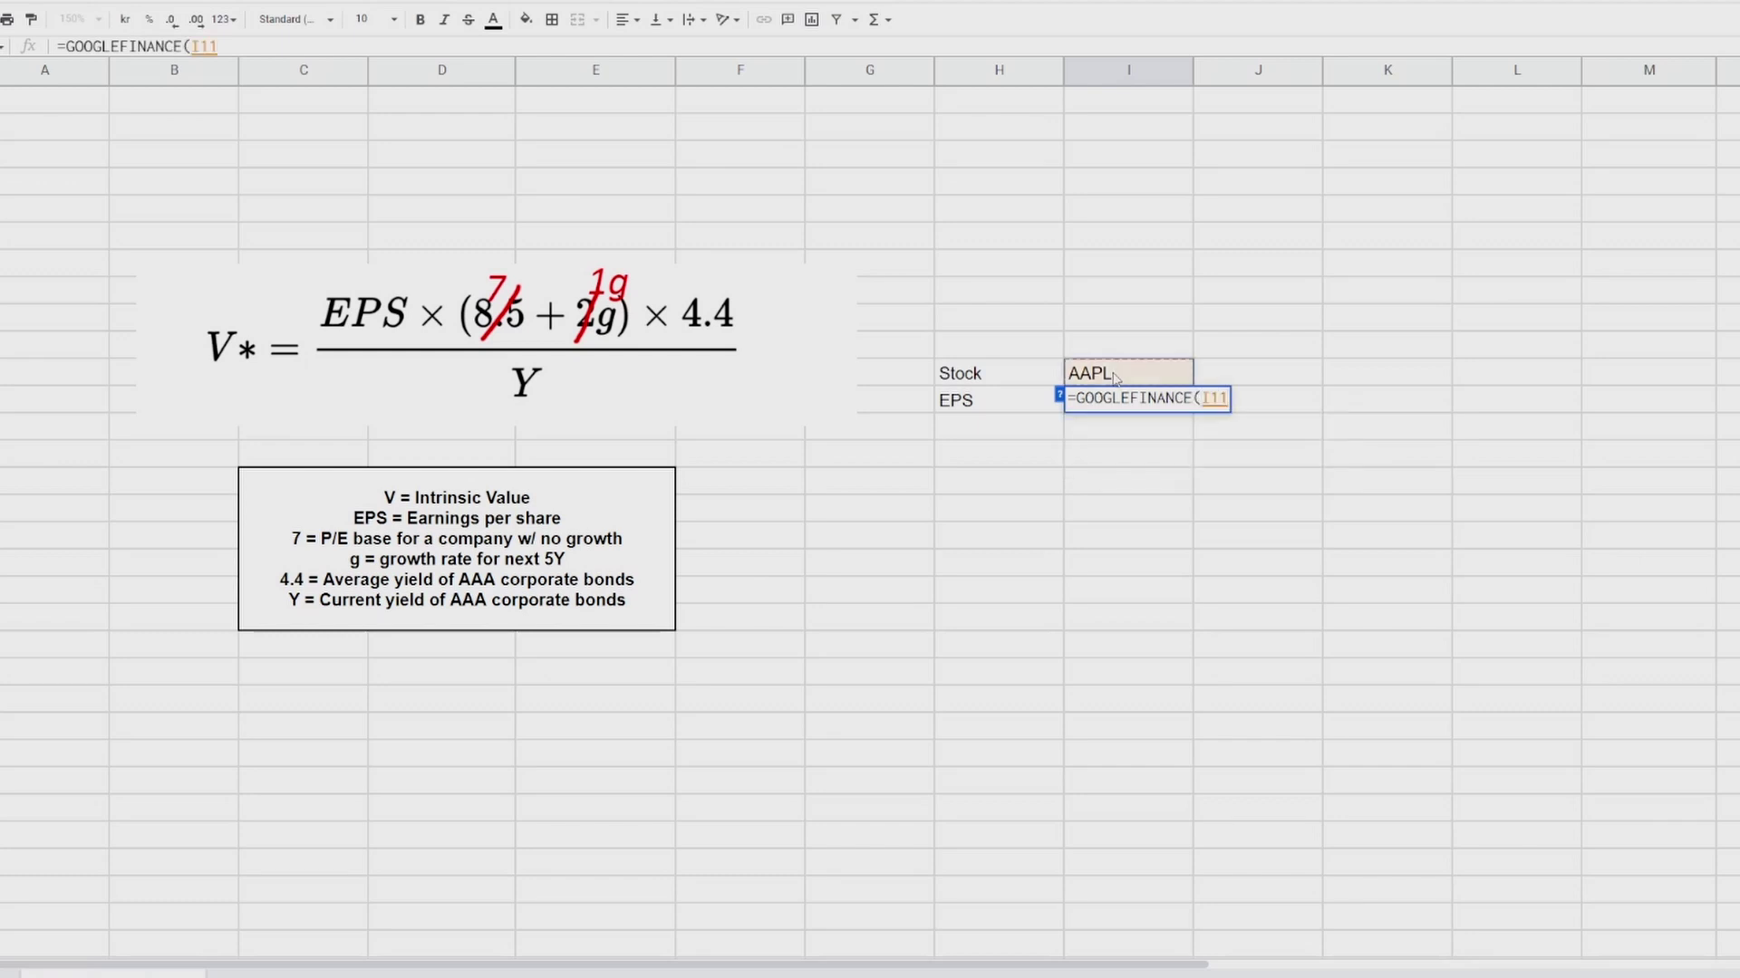
{"action": "type", "text": ";"}
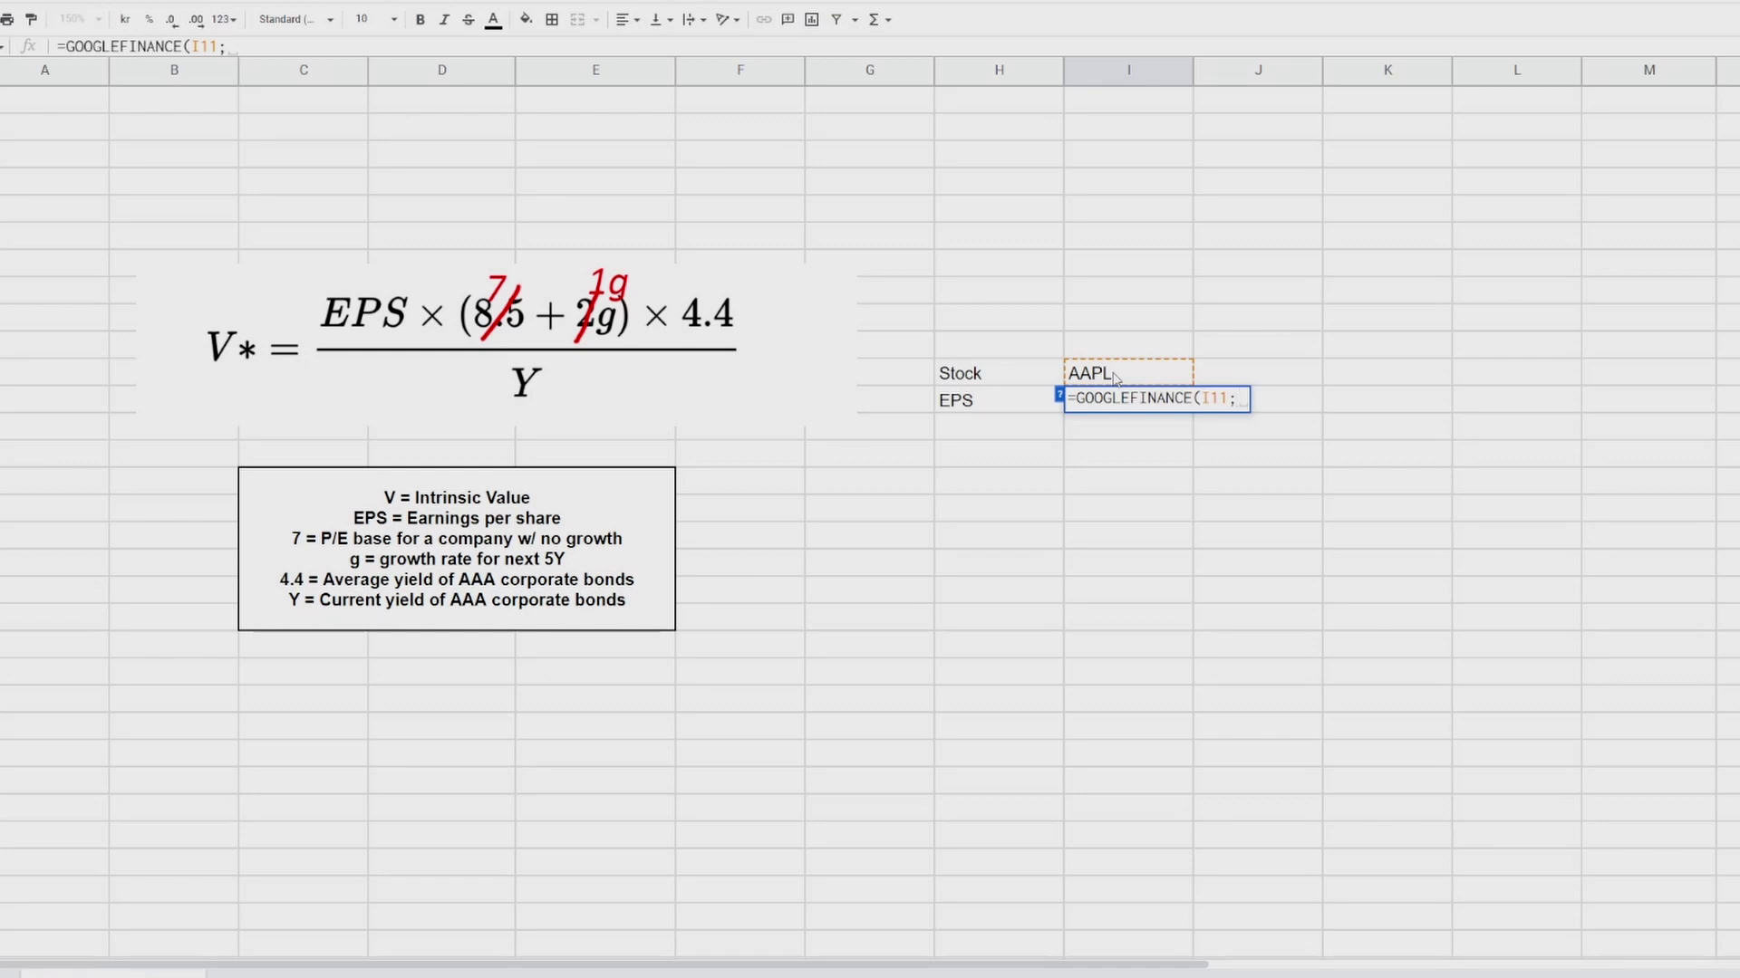
{"action": "type", "text": "\"EPS\")"}
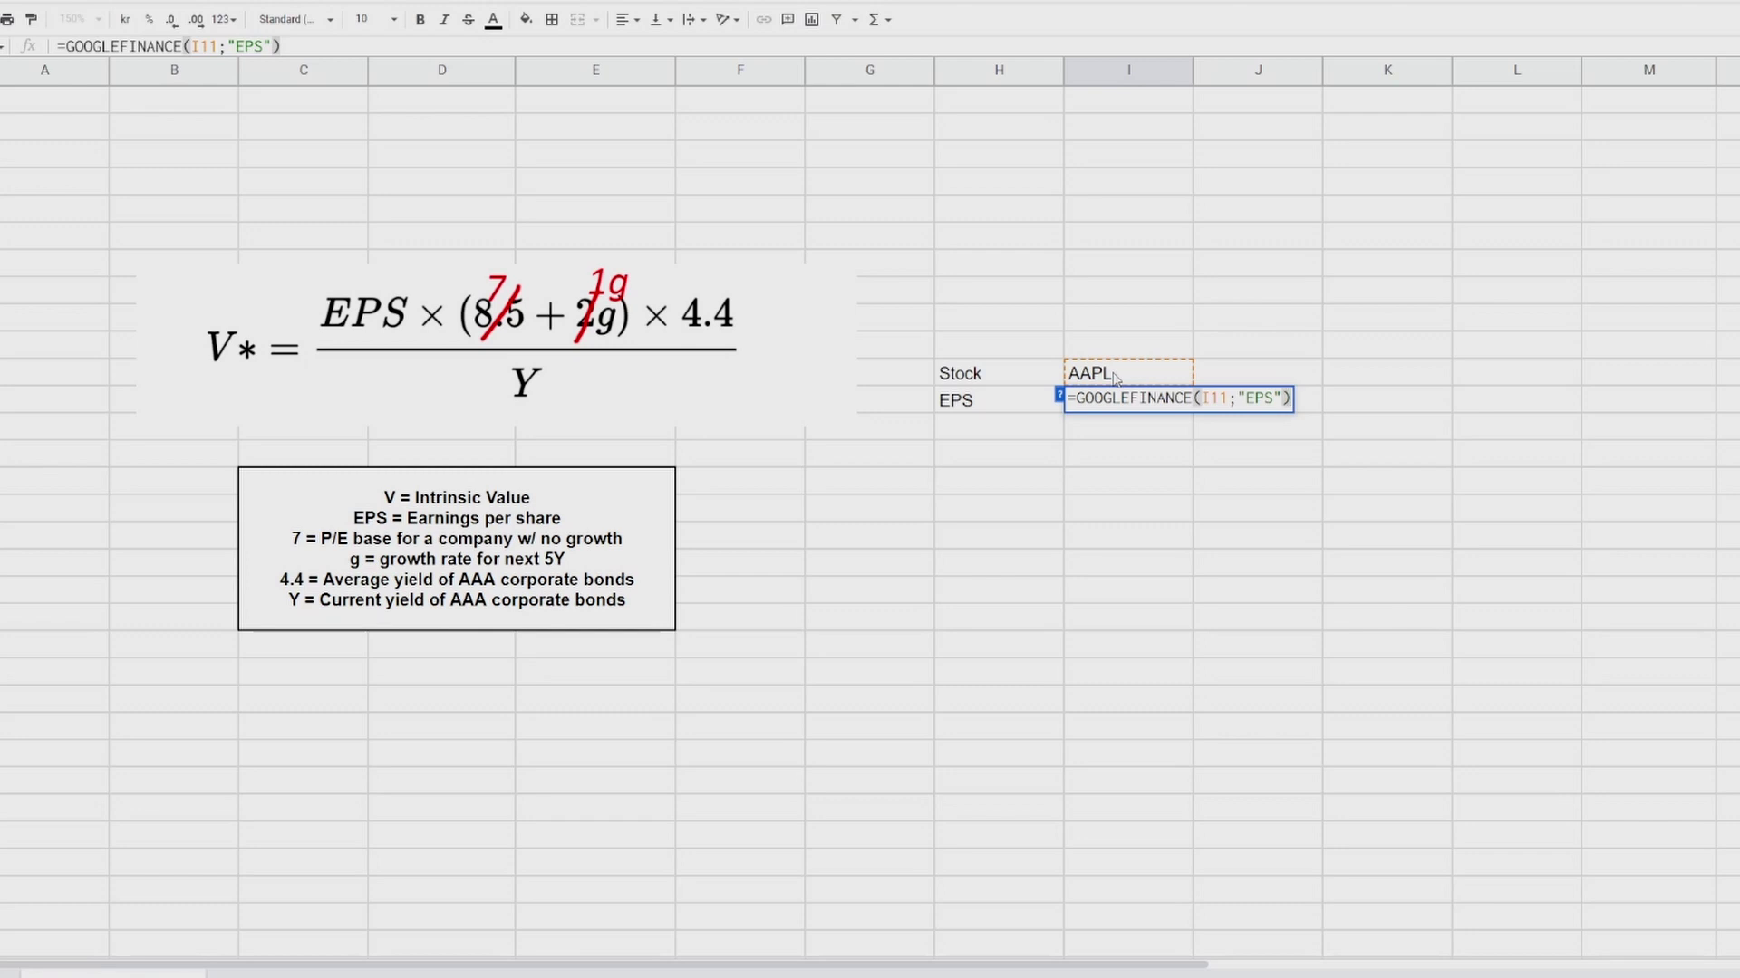
{"action": "key", "text": "Return"}
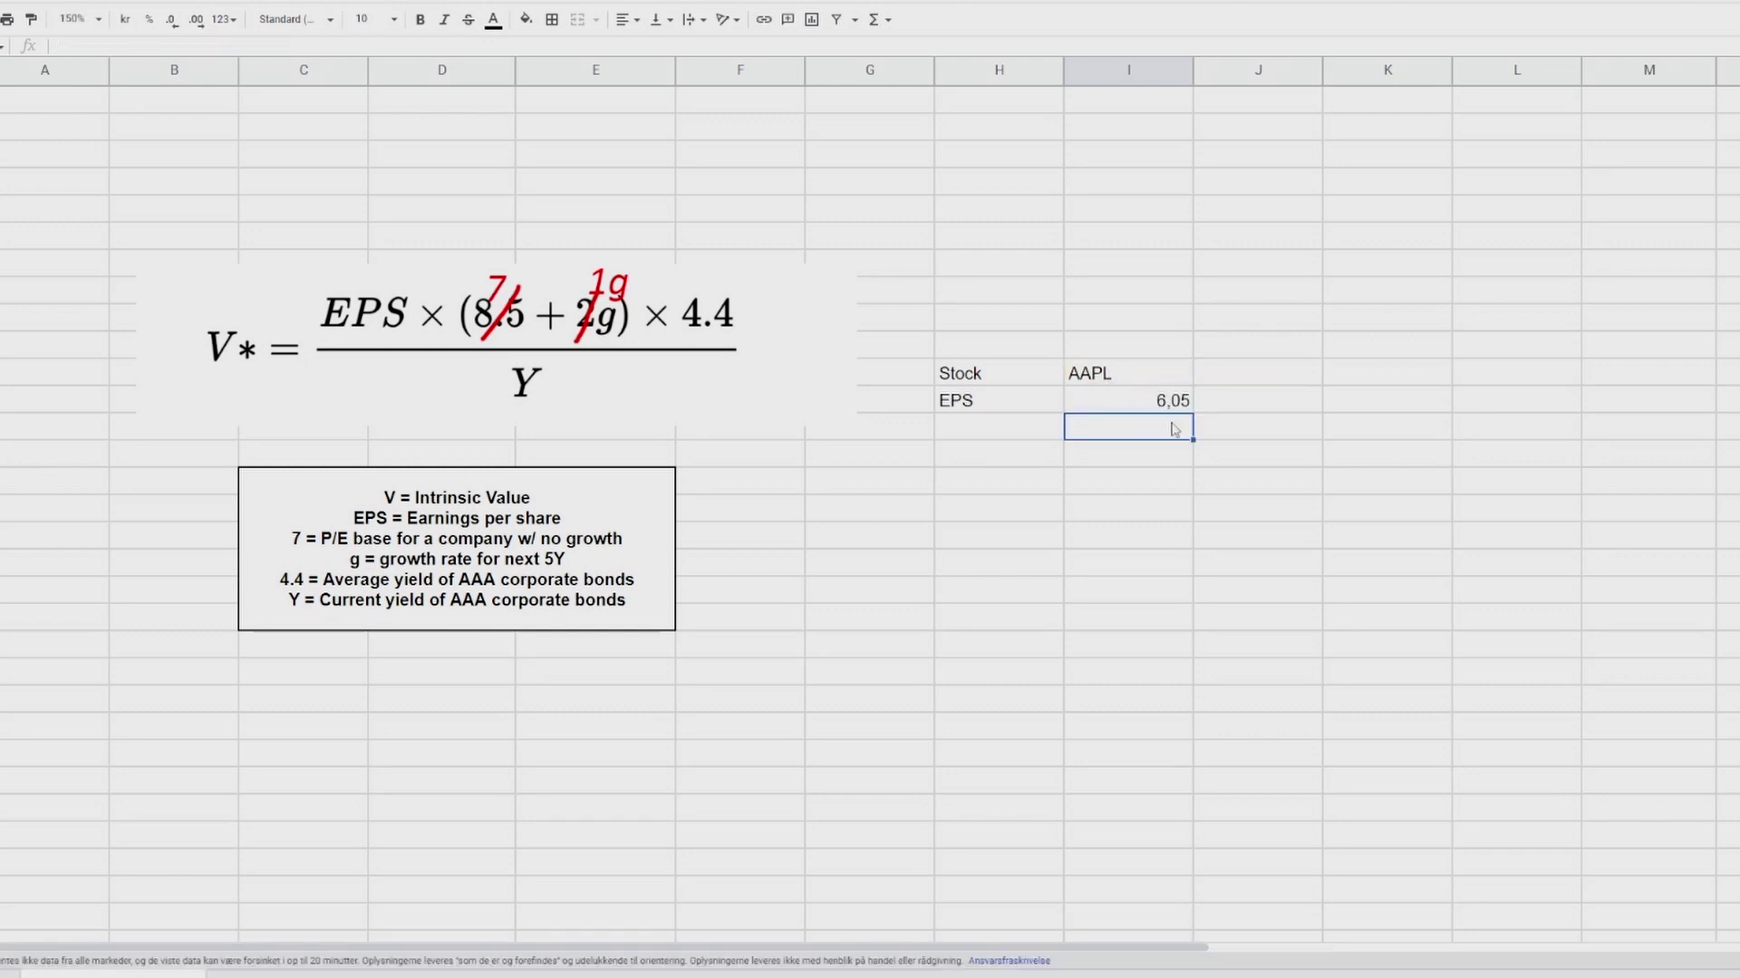
Test the EPS lookup by switching the ticker to TSLA, then restore AAPL.
{"action": "left_click", "coordinate": [1143, 382]}
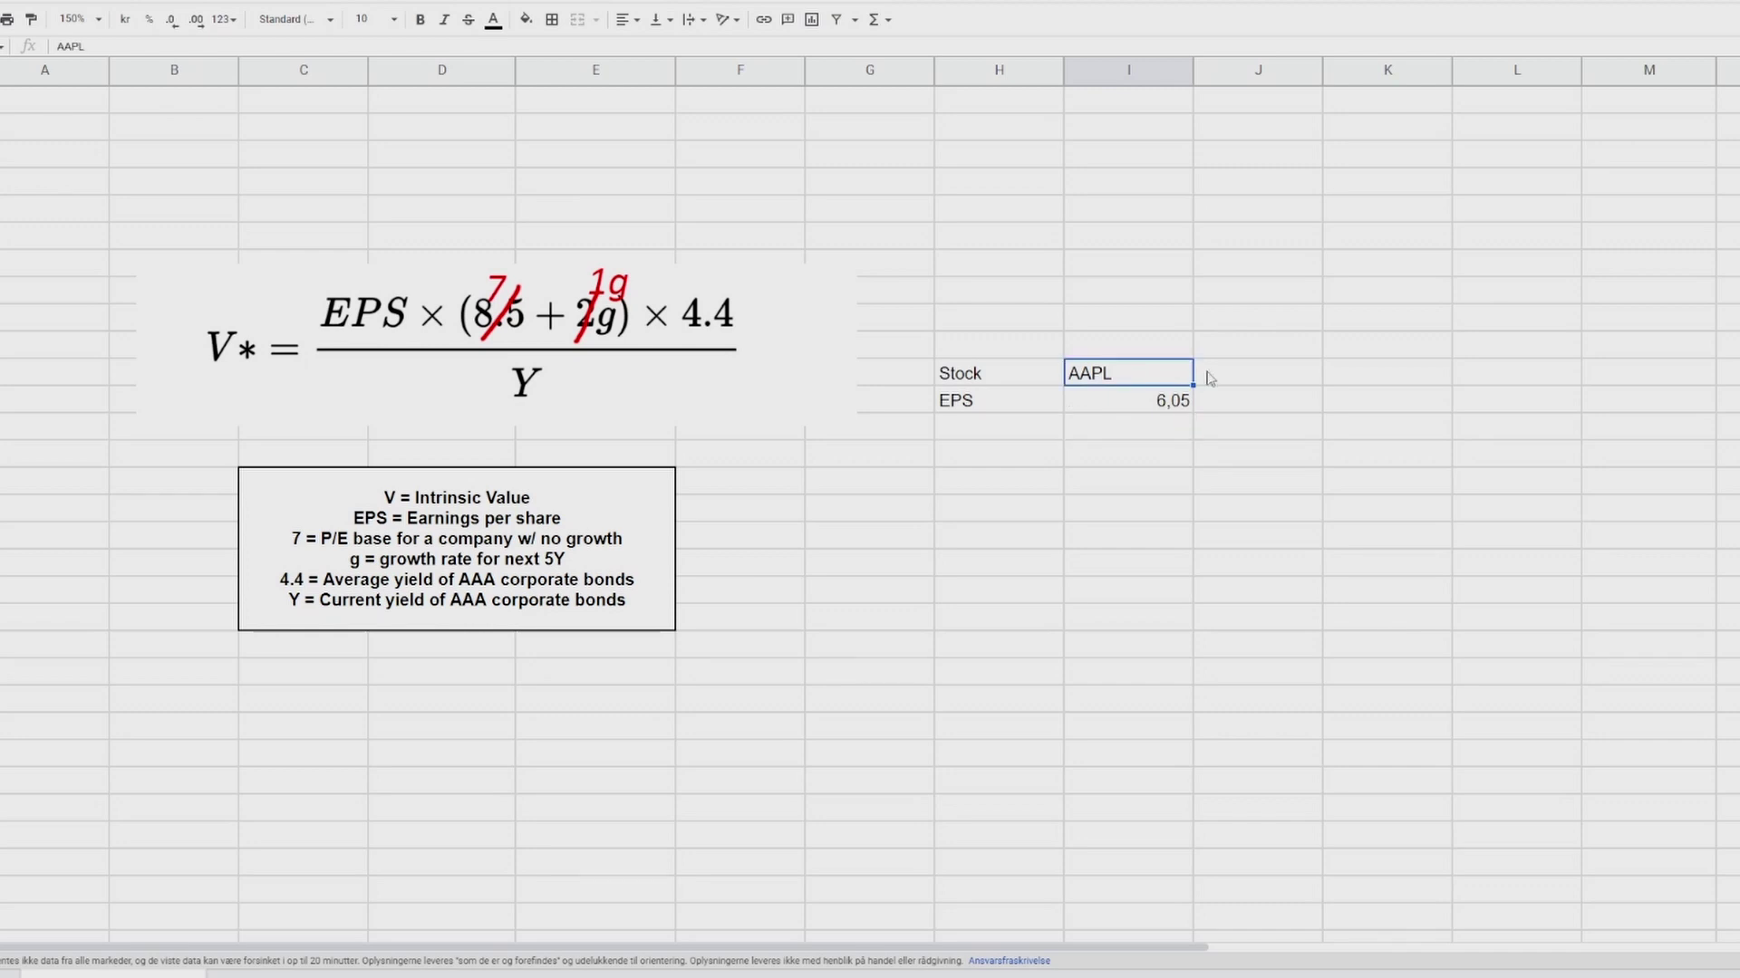
{"action": "type", "text": "TSLA"}
{"action": "key", "text": "Return"}
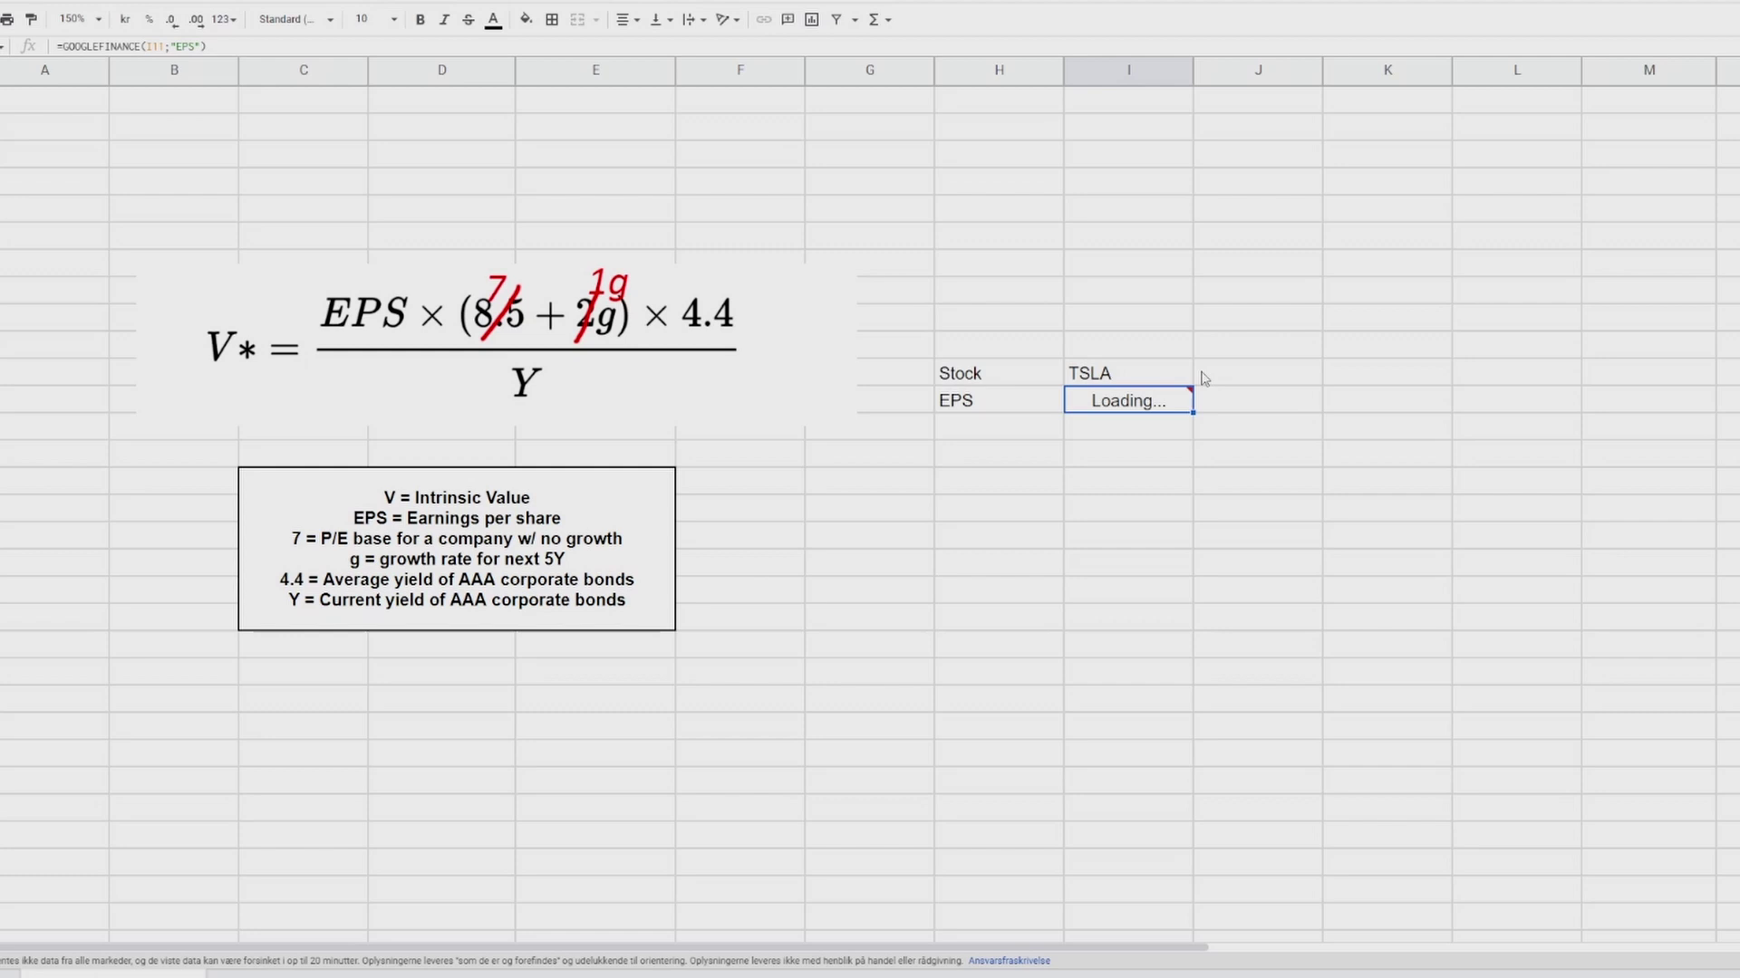
{"action": "left_click", "coordinate": [1124, 373]}
{"action": "type", "text": "AAPL"}
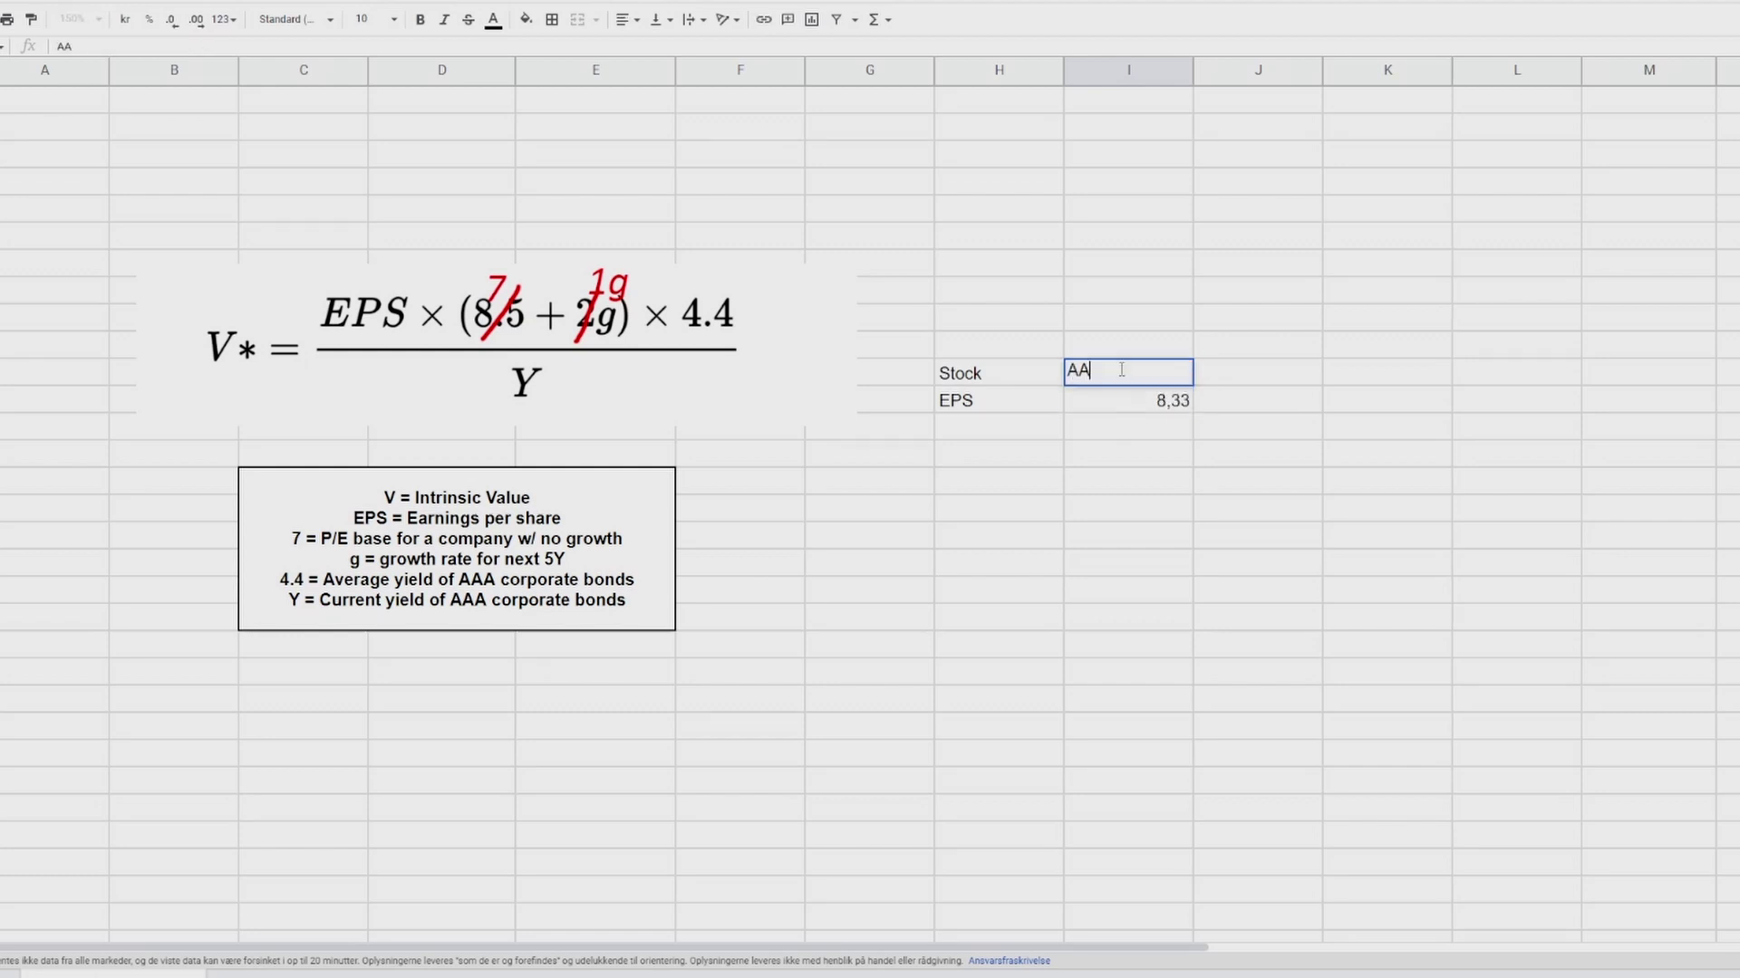
{"action": "key", "text": "Return"}
Add a Base P/E row set to 7 and a Growth rate label below it.
{"action": "left_click", "coordinate": [1024, 433]}
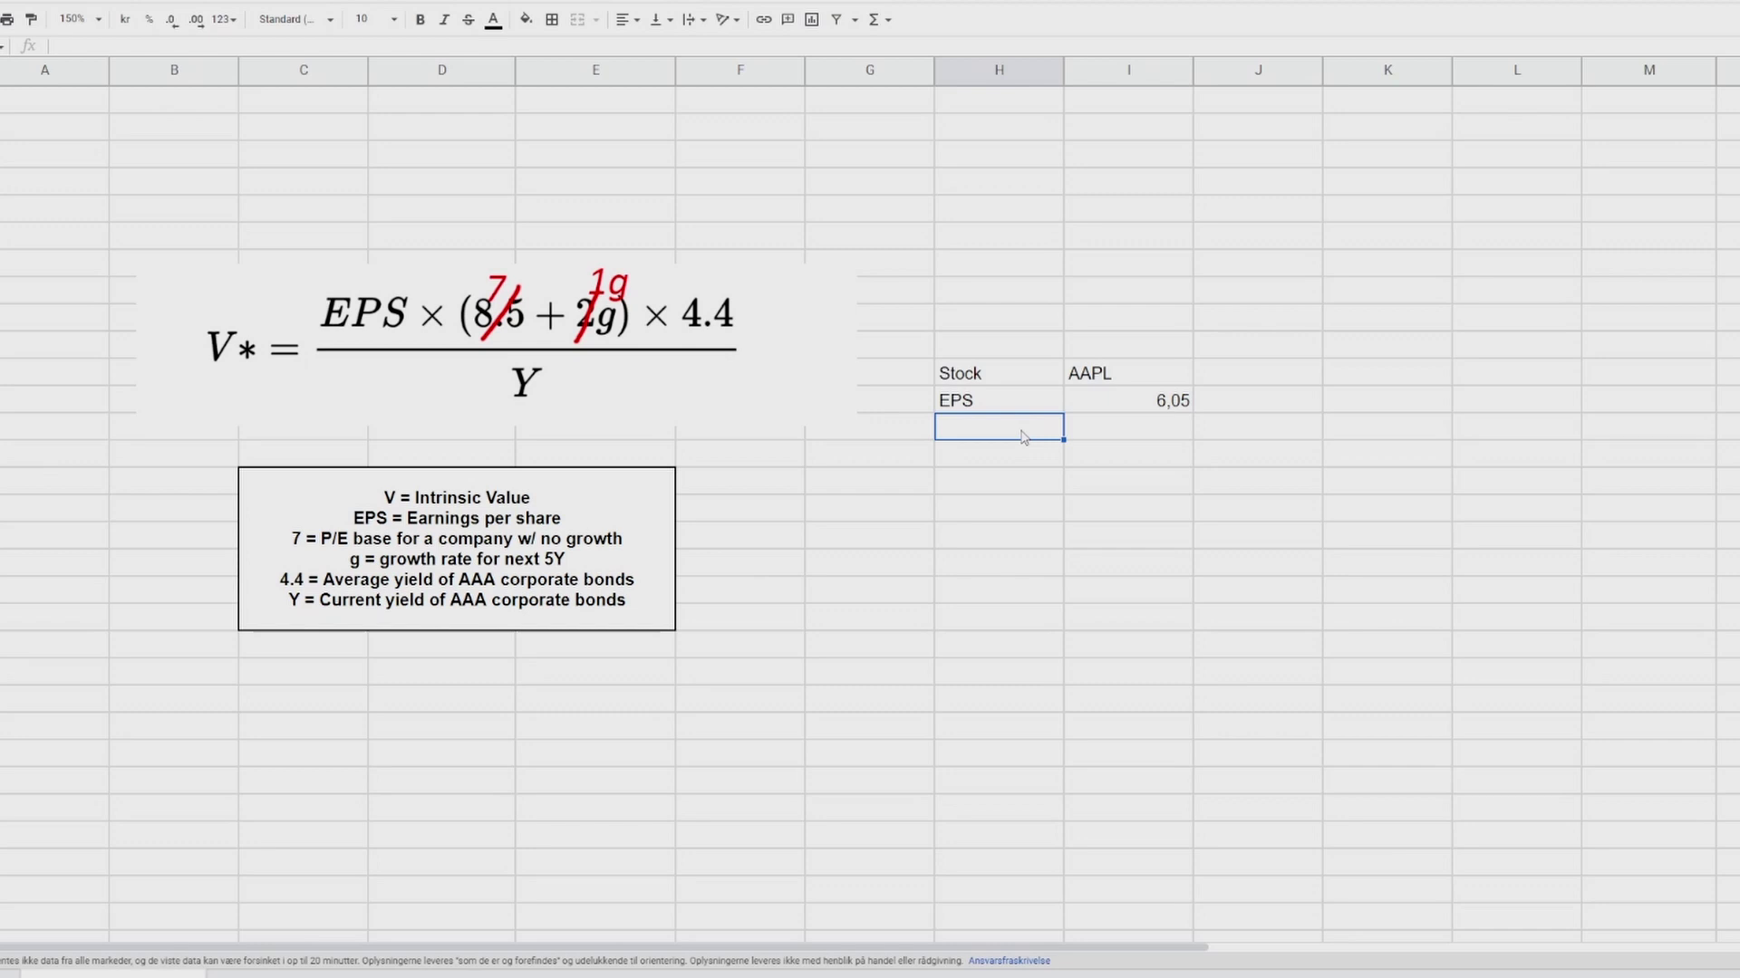
{"action": "type", "text": "Base P/E"}
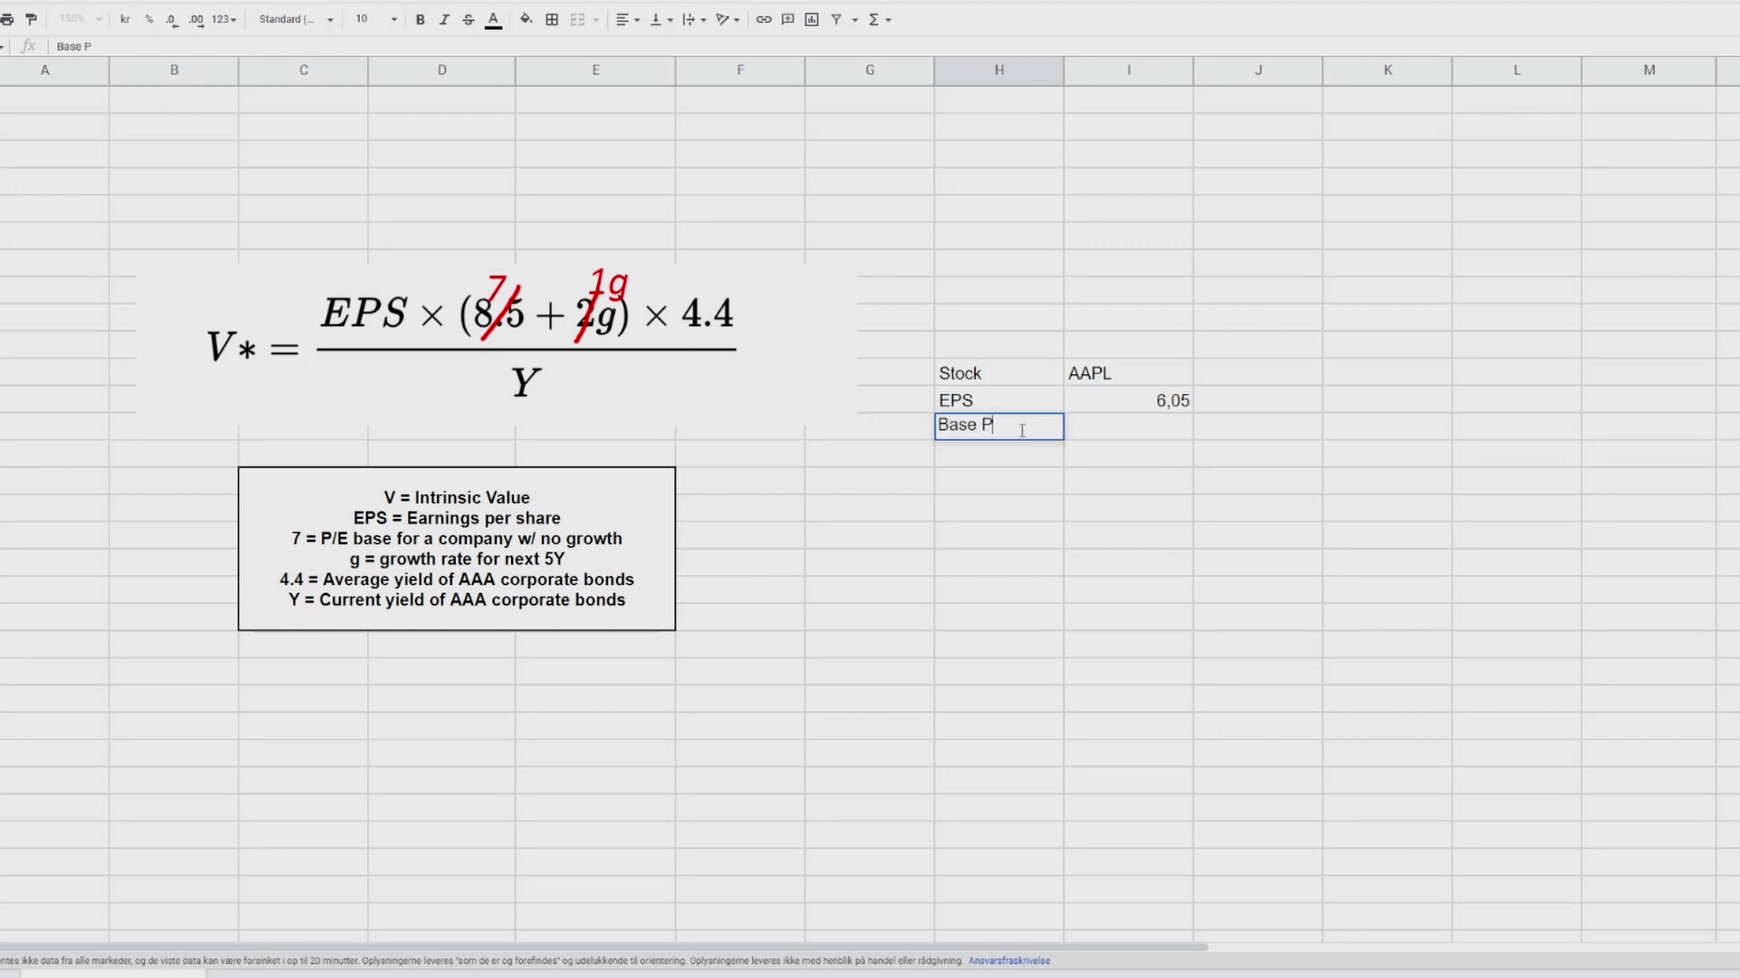
{"action": "left_click", "coordinate": [1132, 436]}
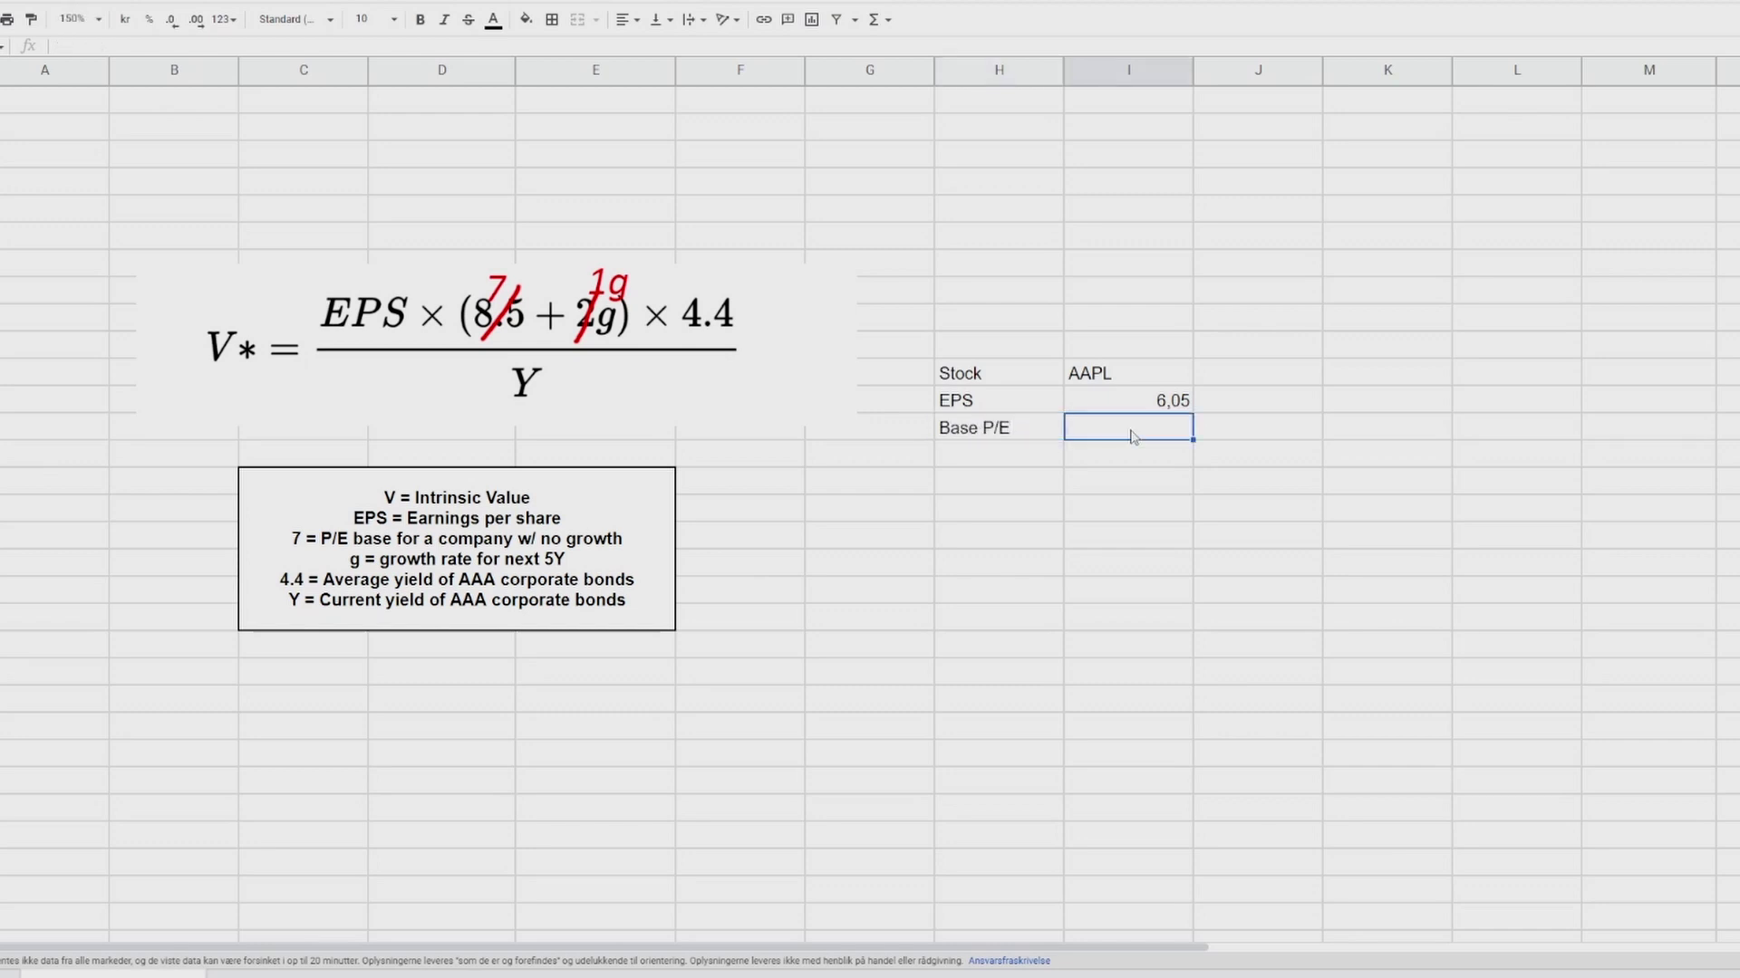
{"action": "type", "text": "7"}
{"action": "left_click", "coordinate": [1036, 456]}
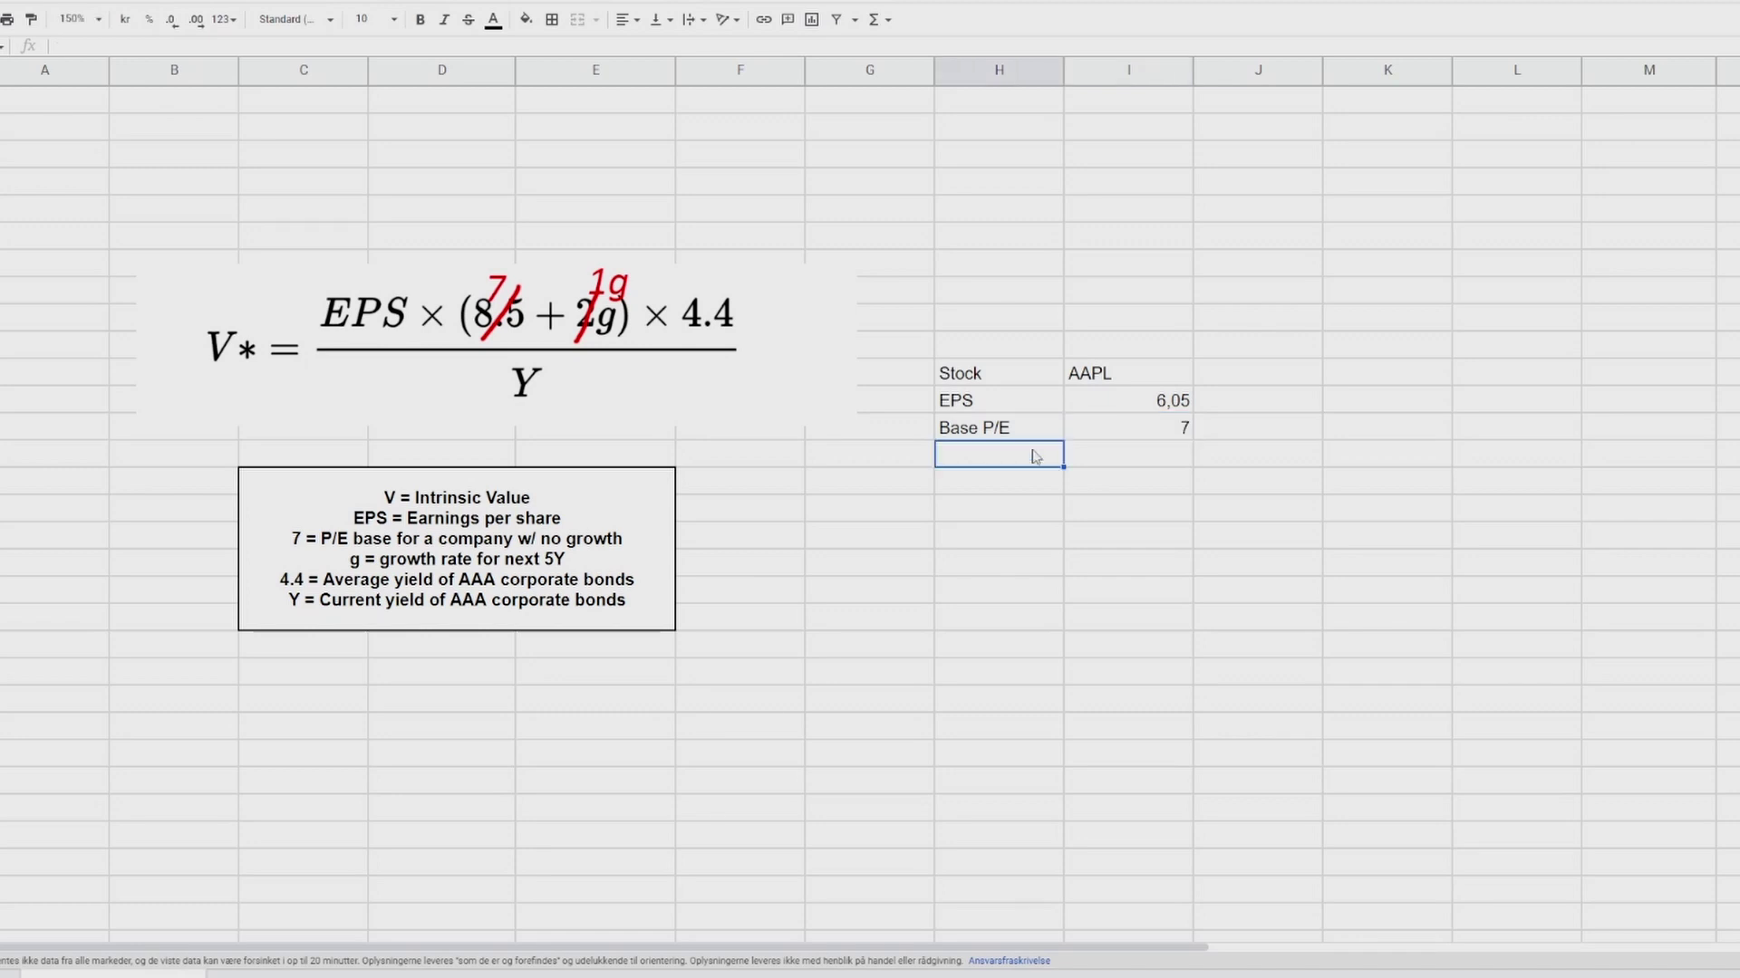
{"action": "type", "text": "Growth "}
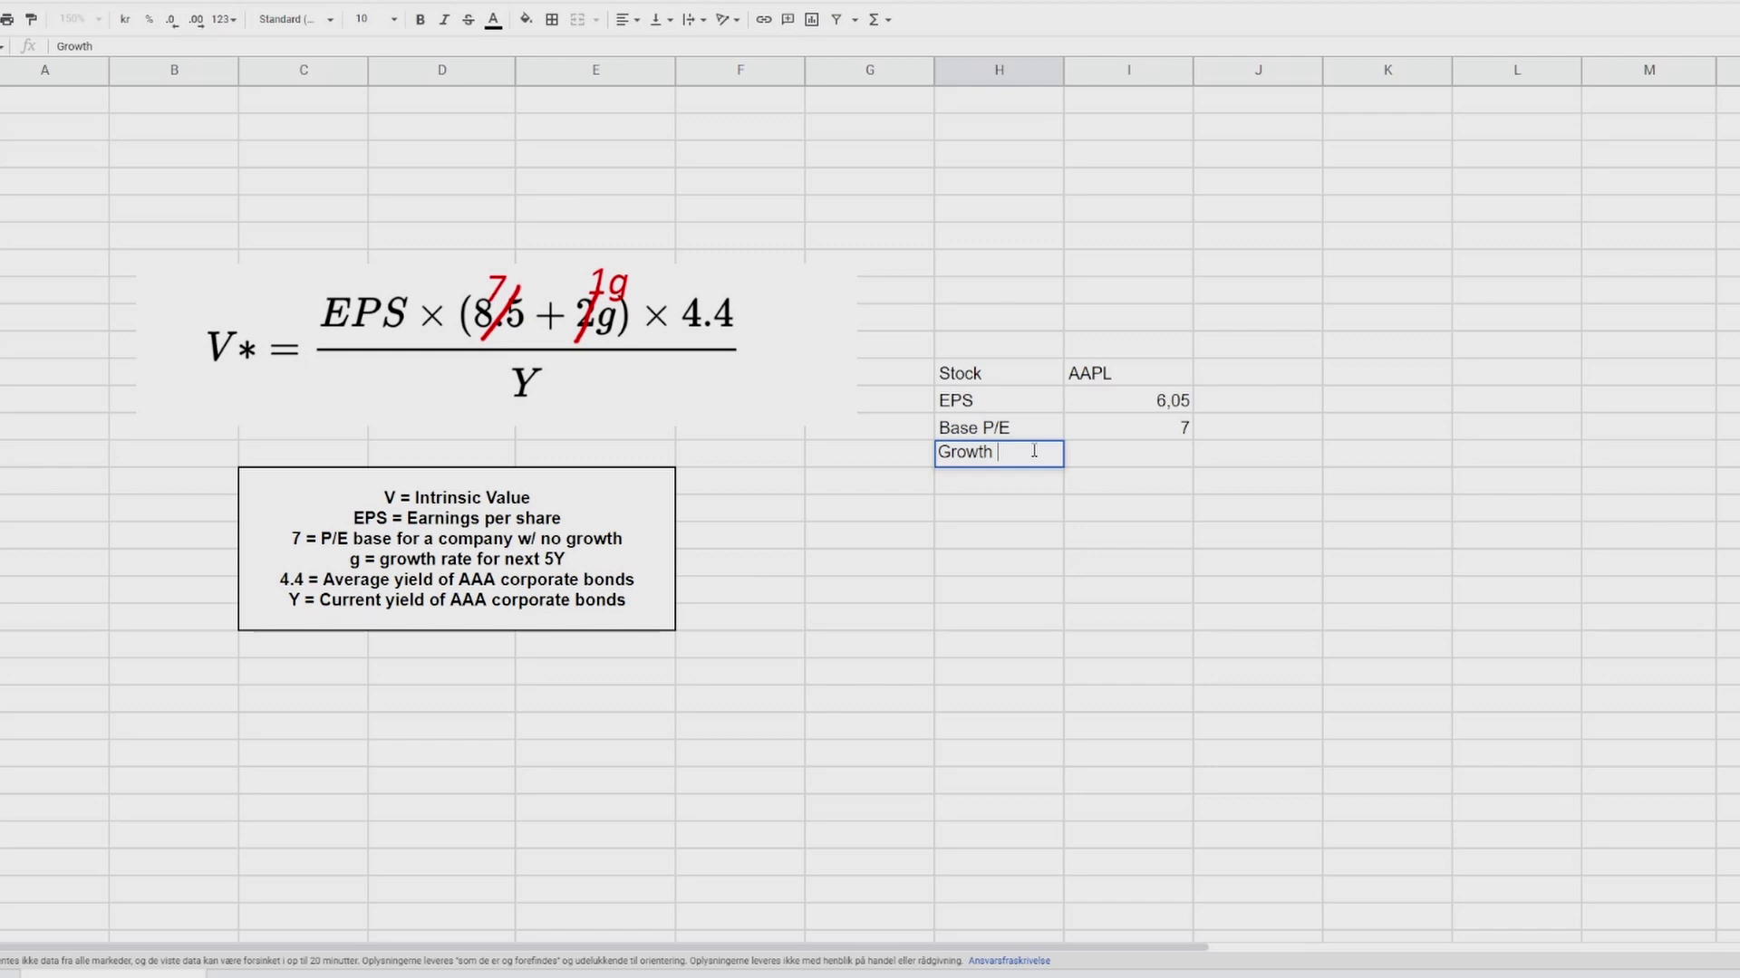
{"action": "type", "text": "rate"}
{"action": "left_click", "coordinate": [1105, 459]}
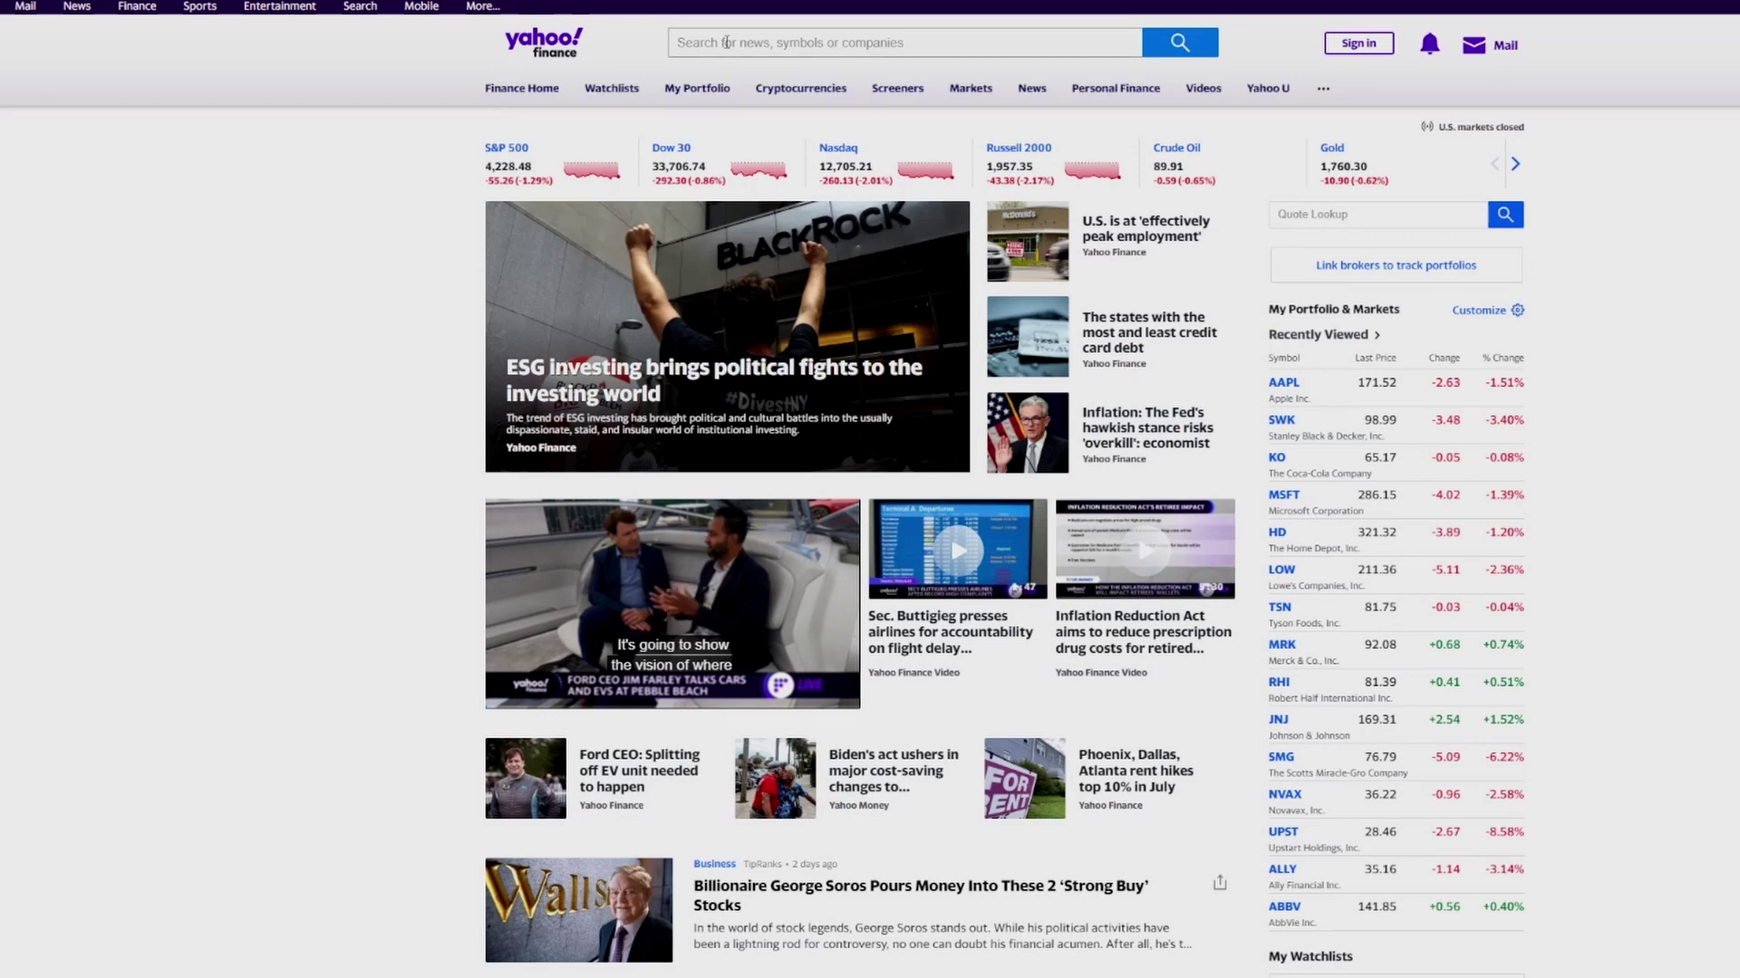
Look up Apple Inc. on Yahoo Finance and find its 9.48% next-5-years growth estimate under Analysis.
{"action": "left_click", "coordinate": [727, 41]}
{"action": "type", "text": "AAPL"}
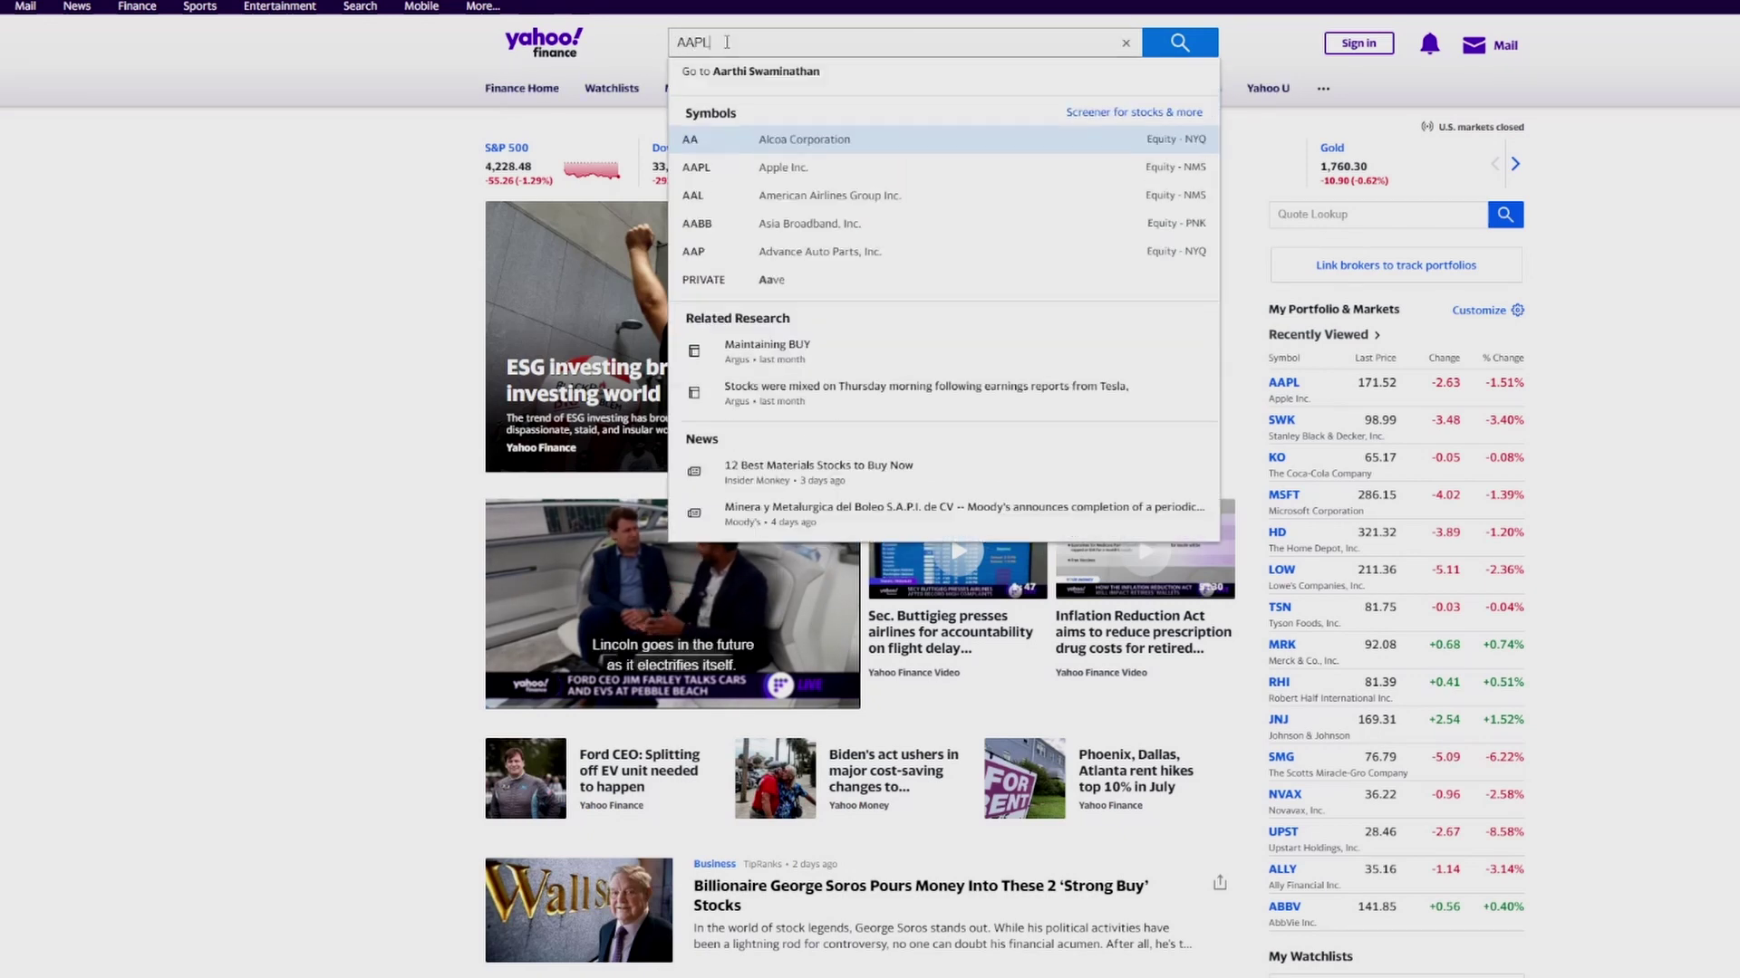
{"action": "left_click", "coordinate": [794, 106]}
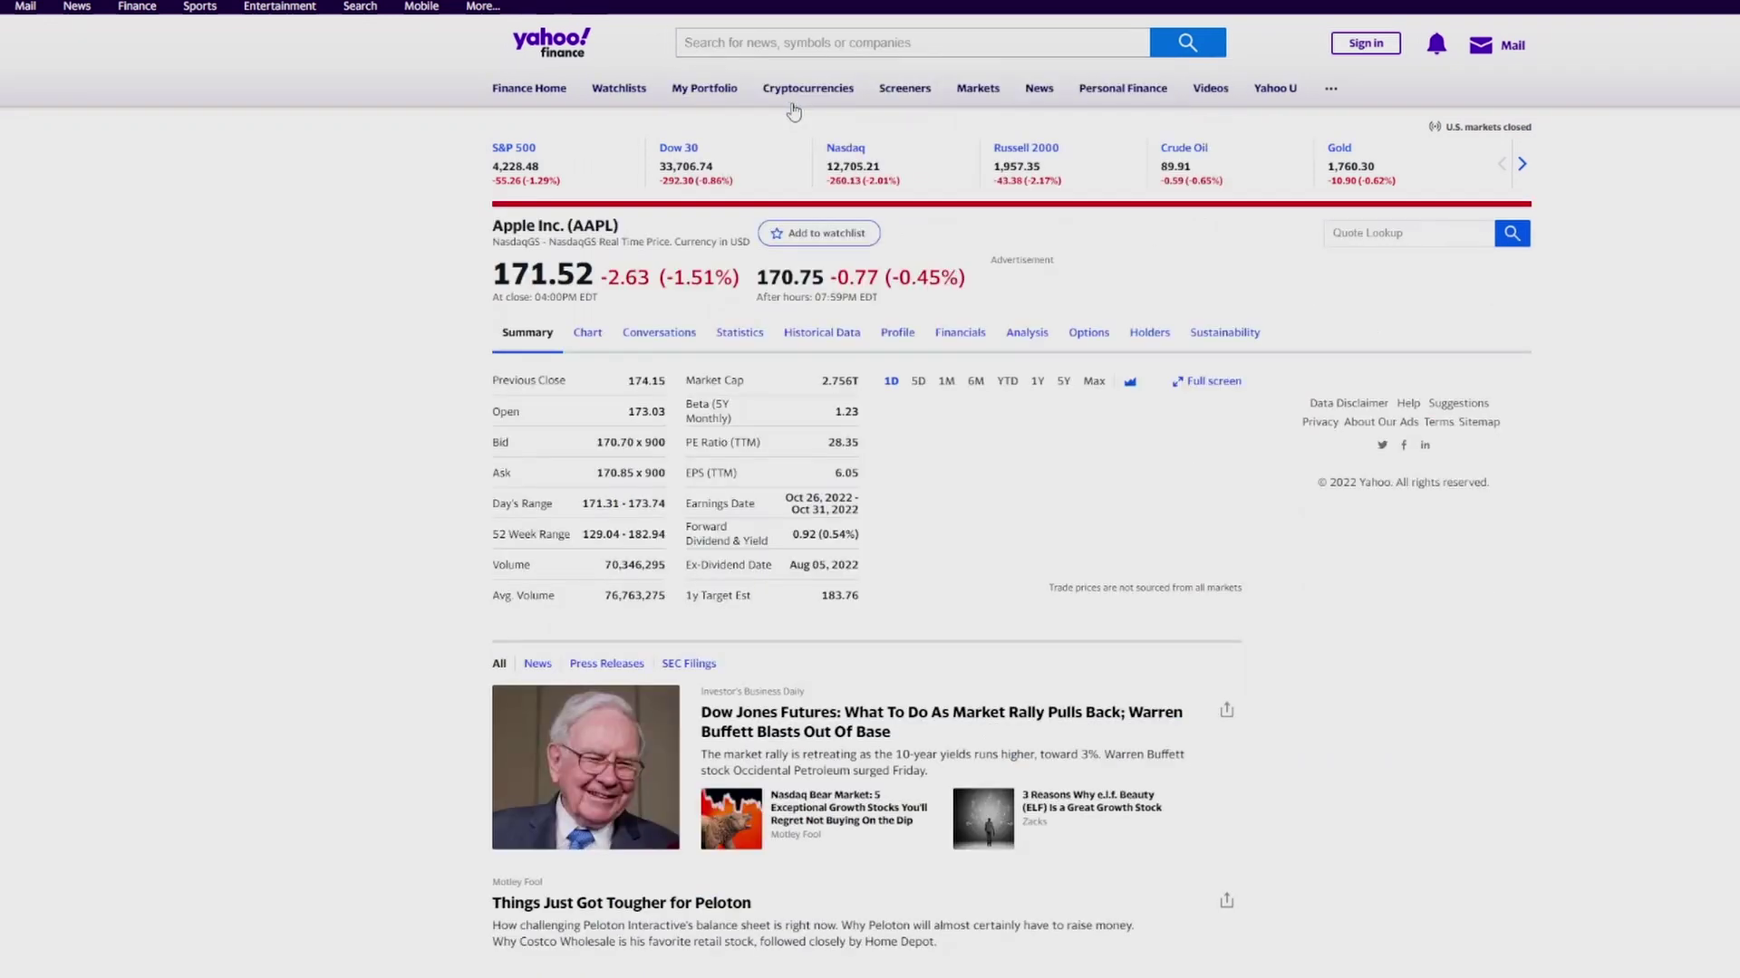
{"action": "left_click", "coordinate": [1019, 341]}
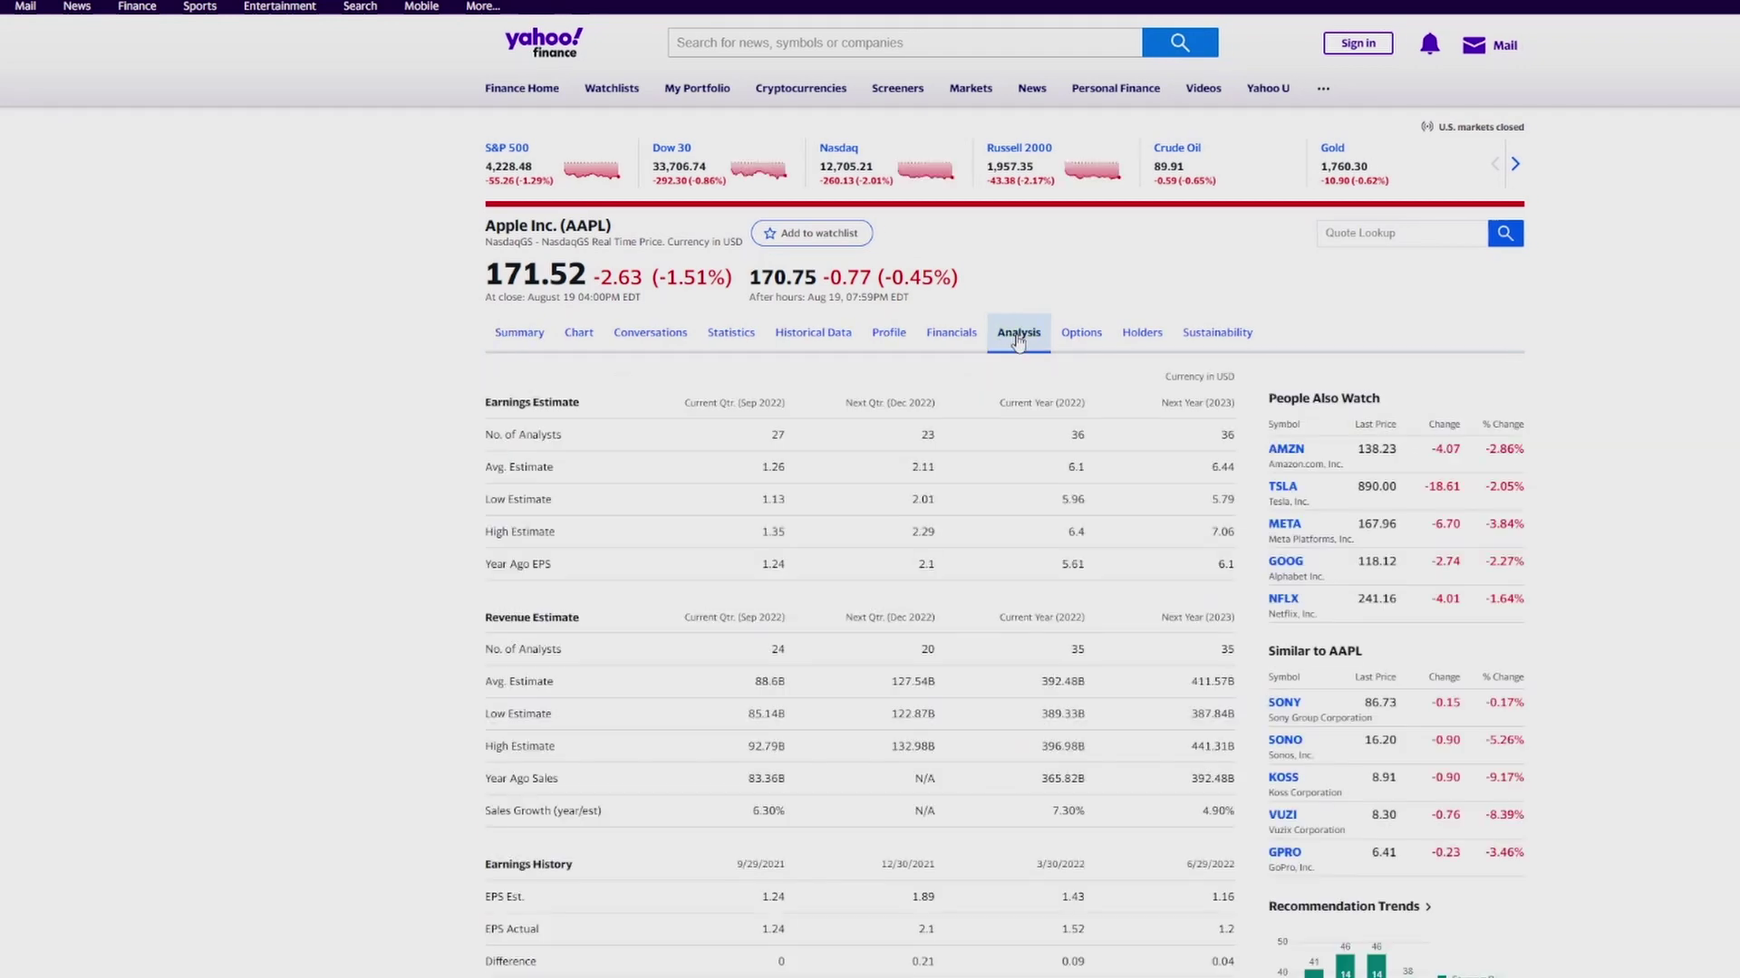
{"action": "scroll", "coordinate": [401, 556], "scroll_direction": "down", "scroll_amount": 5}
{"action": "scroll", "coordinate": [401, 555], "scroll_direction": "down", "scroll_amount": 4}
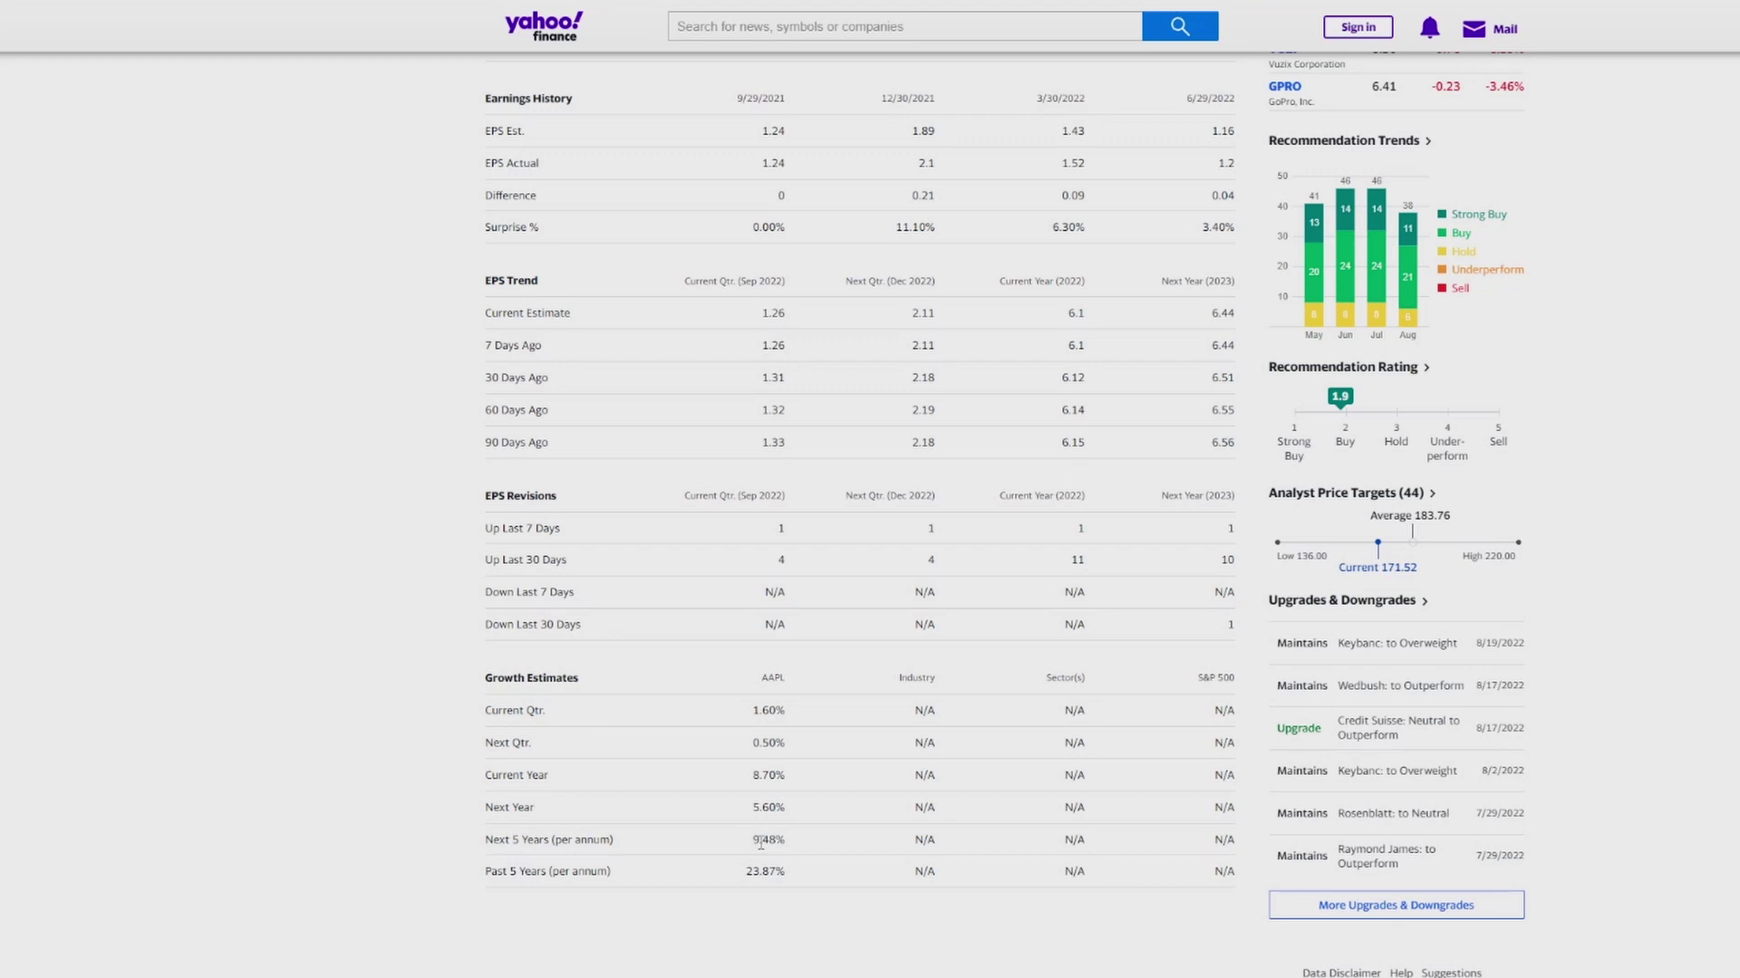
{"action": "scroll", "coordinate": [761, 842], "scroll_direction": "up", "scroll_amount": 7}
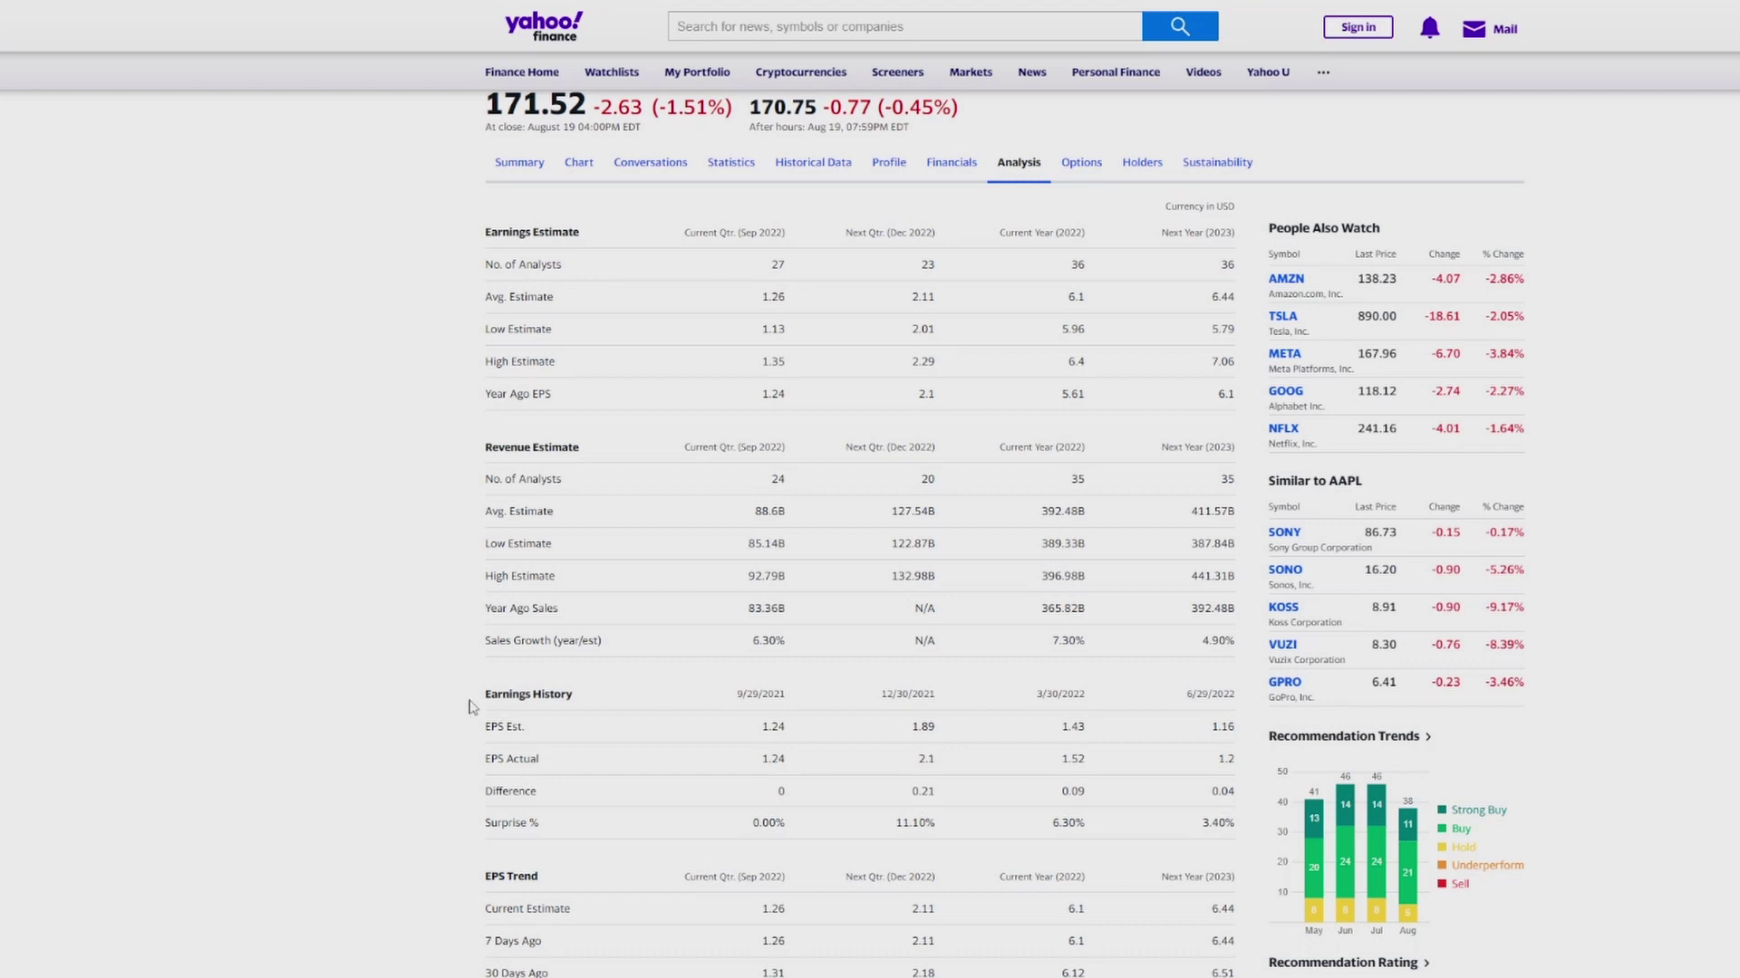
{"action": "scroll", "coordinate": [470, 703], "scroll_direction": "down", "scroll_amount": 7}
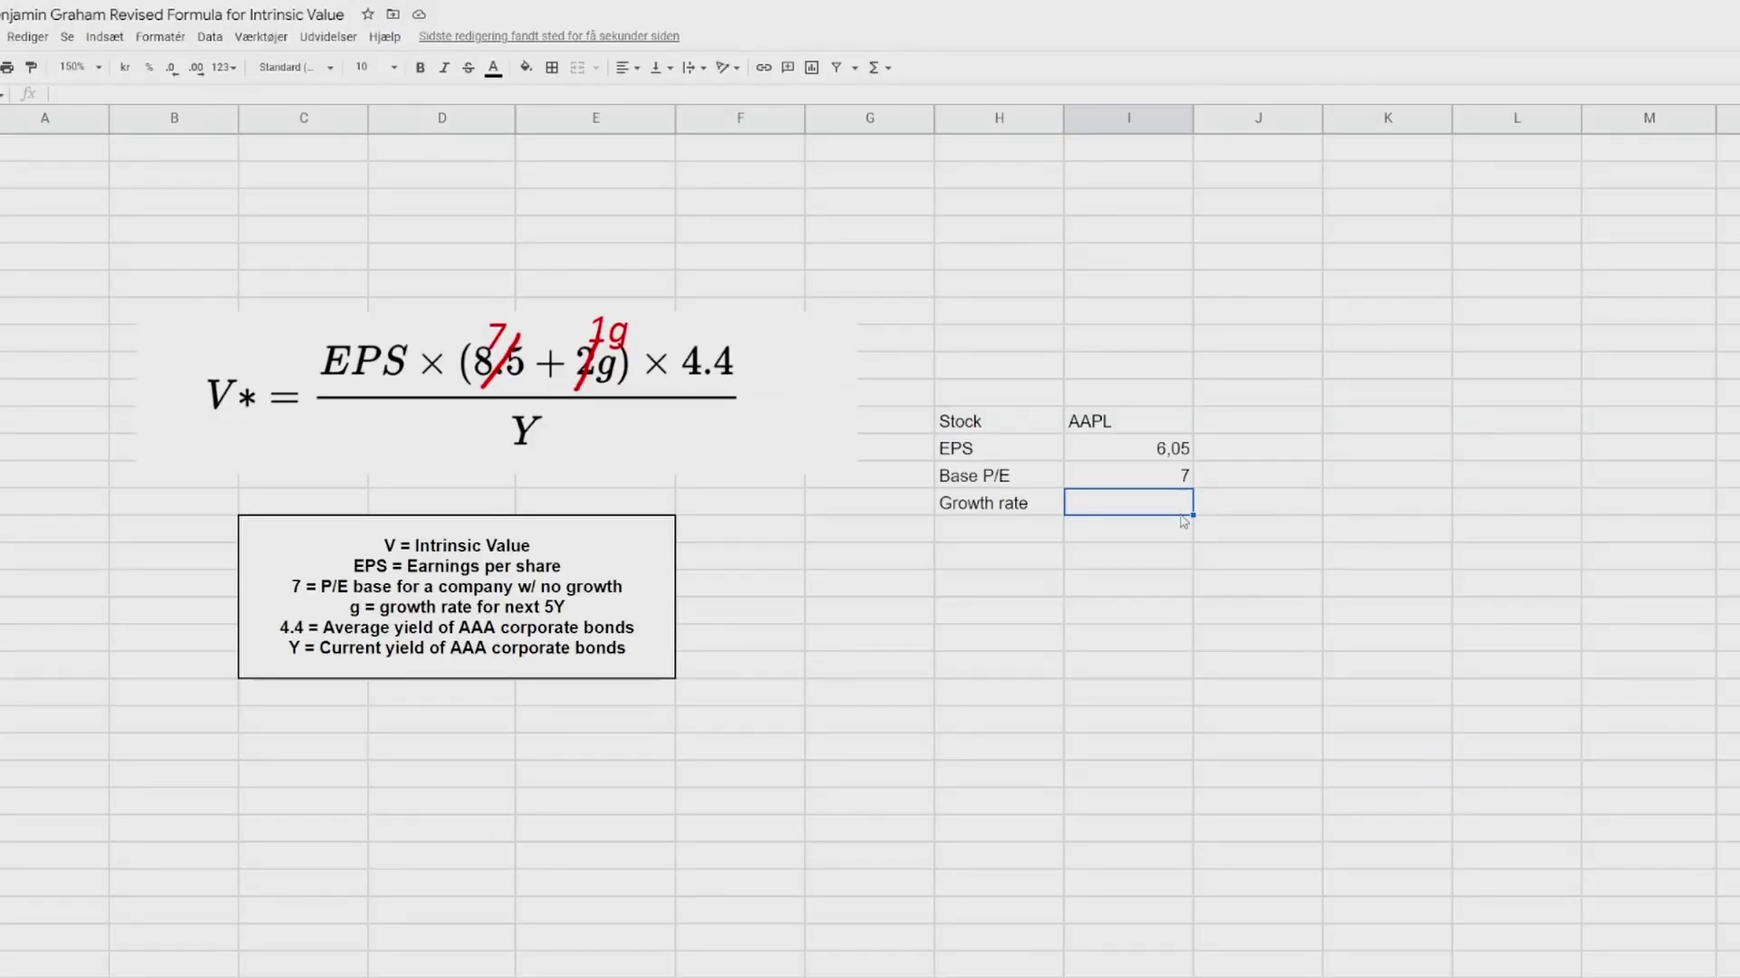
Enter the growth rate 9,48 and add a 1 g row set to 1.
{"action": "type", "text": "9,48"}
{"action": "key", "text": "Return"}
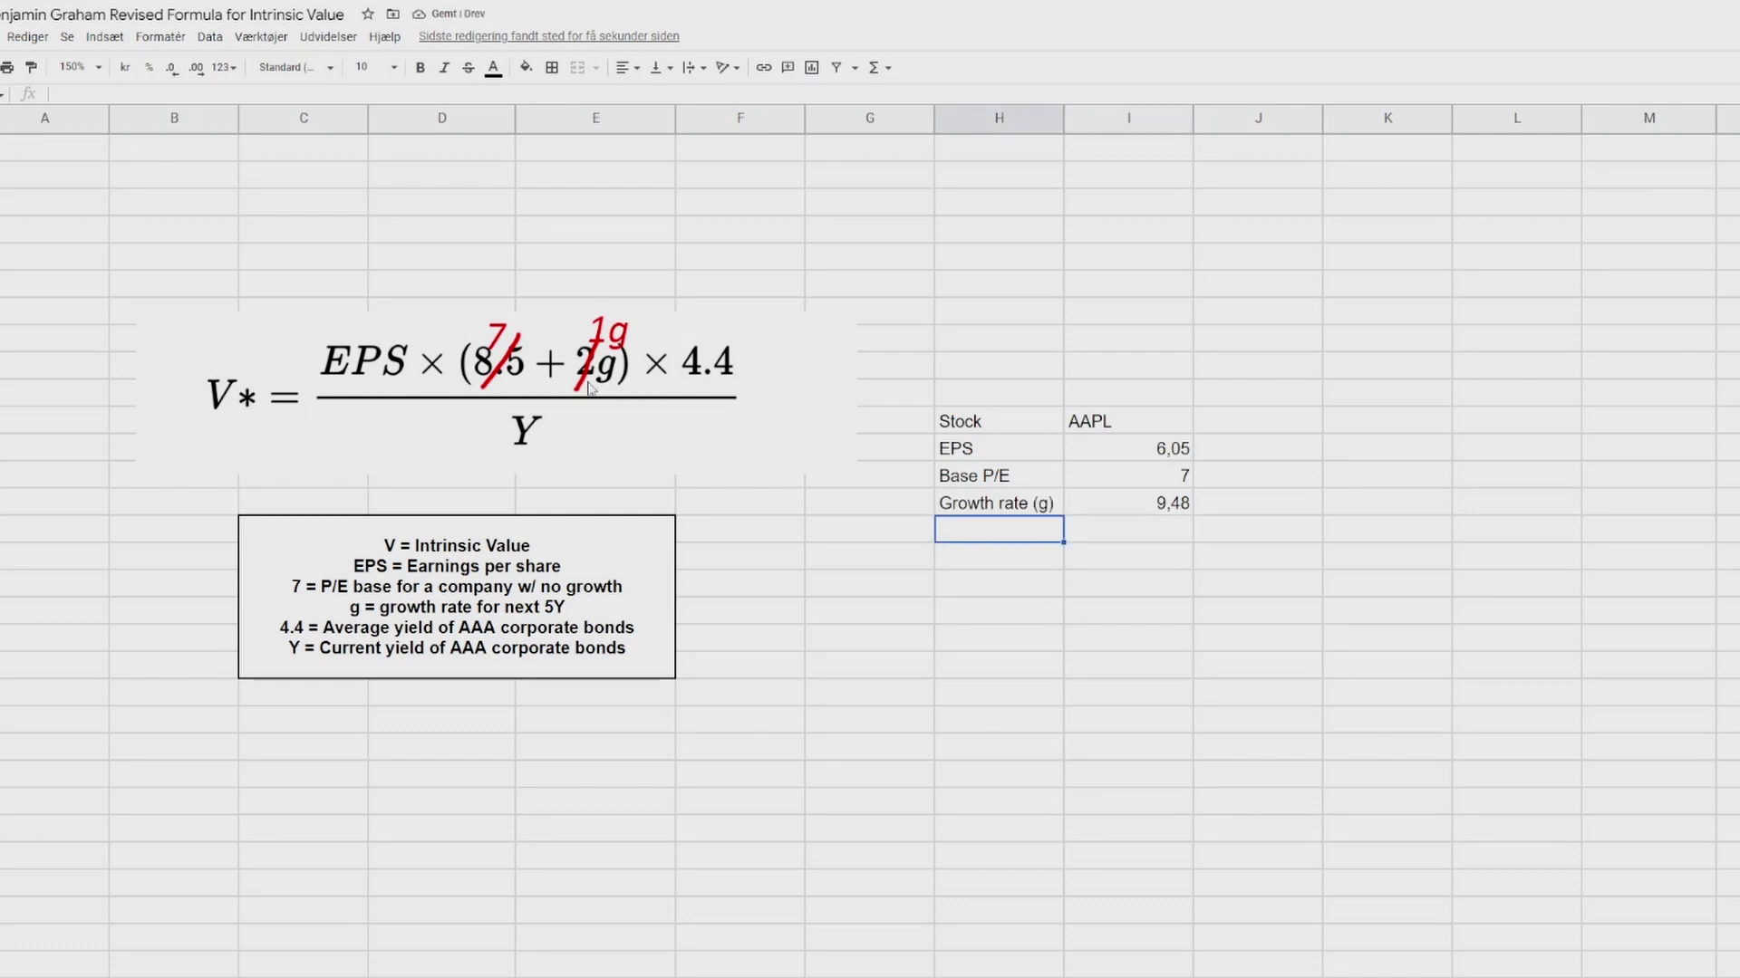
{"action": "type", "text": "1 g"}
{"action": "left_click", "coordinate": [1156, 541]}
{"action": "type", "text": "1"}
{"action": "key", "text": "Return"}
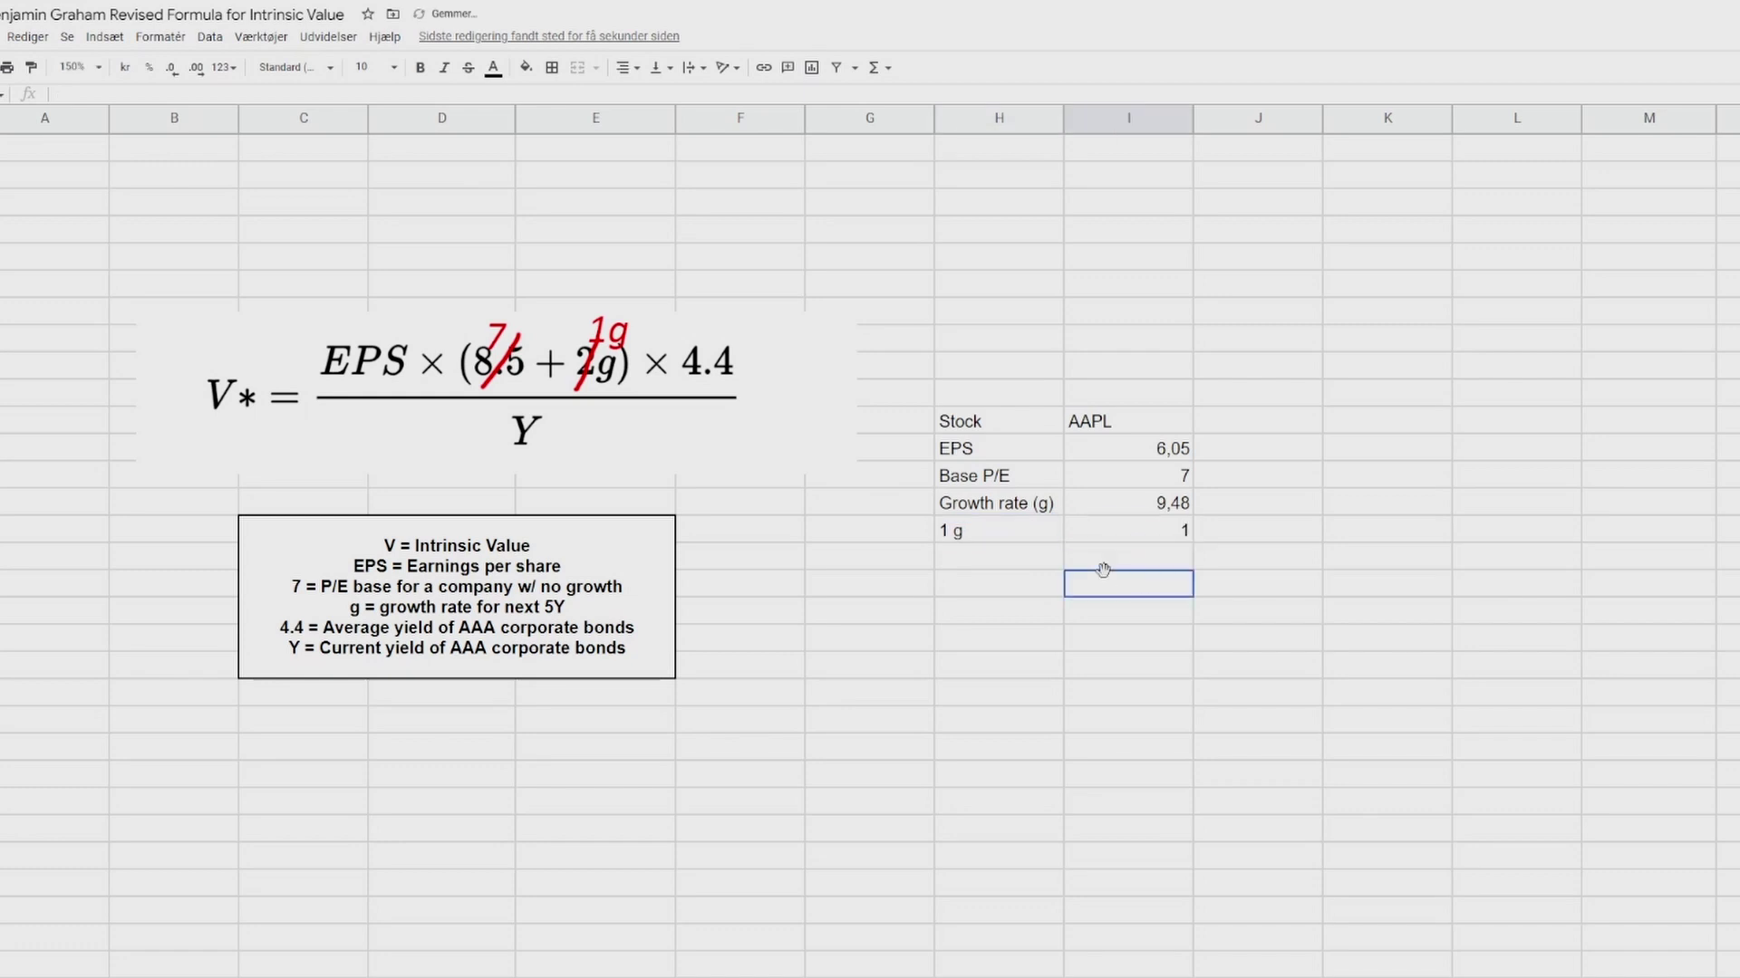
Add an Avg yield row of 4,4 and a Y label below it.
{"action": "left_click", "coordinate": [968, 556]}
{"action": "type", "text": "Avg"}
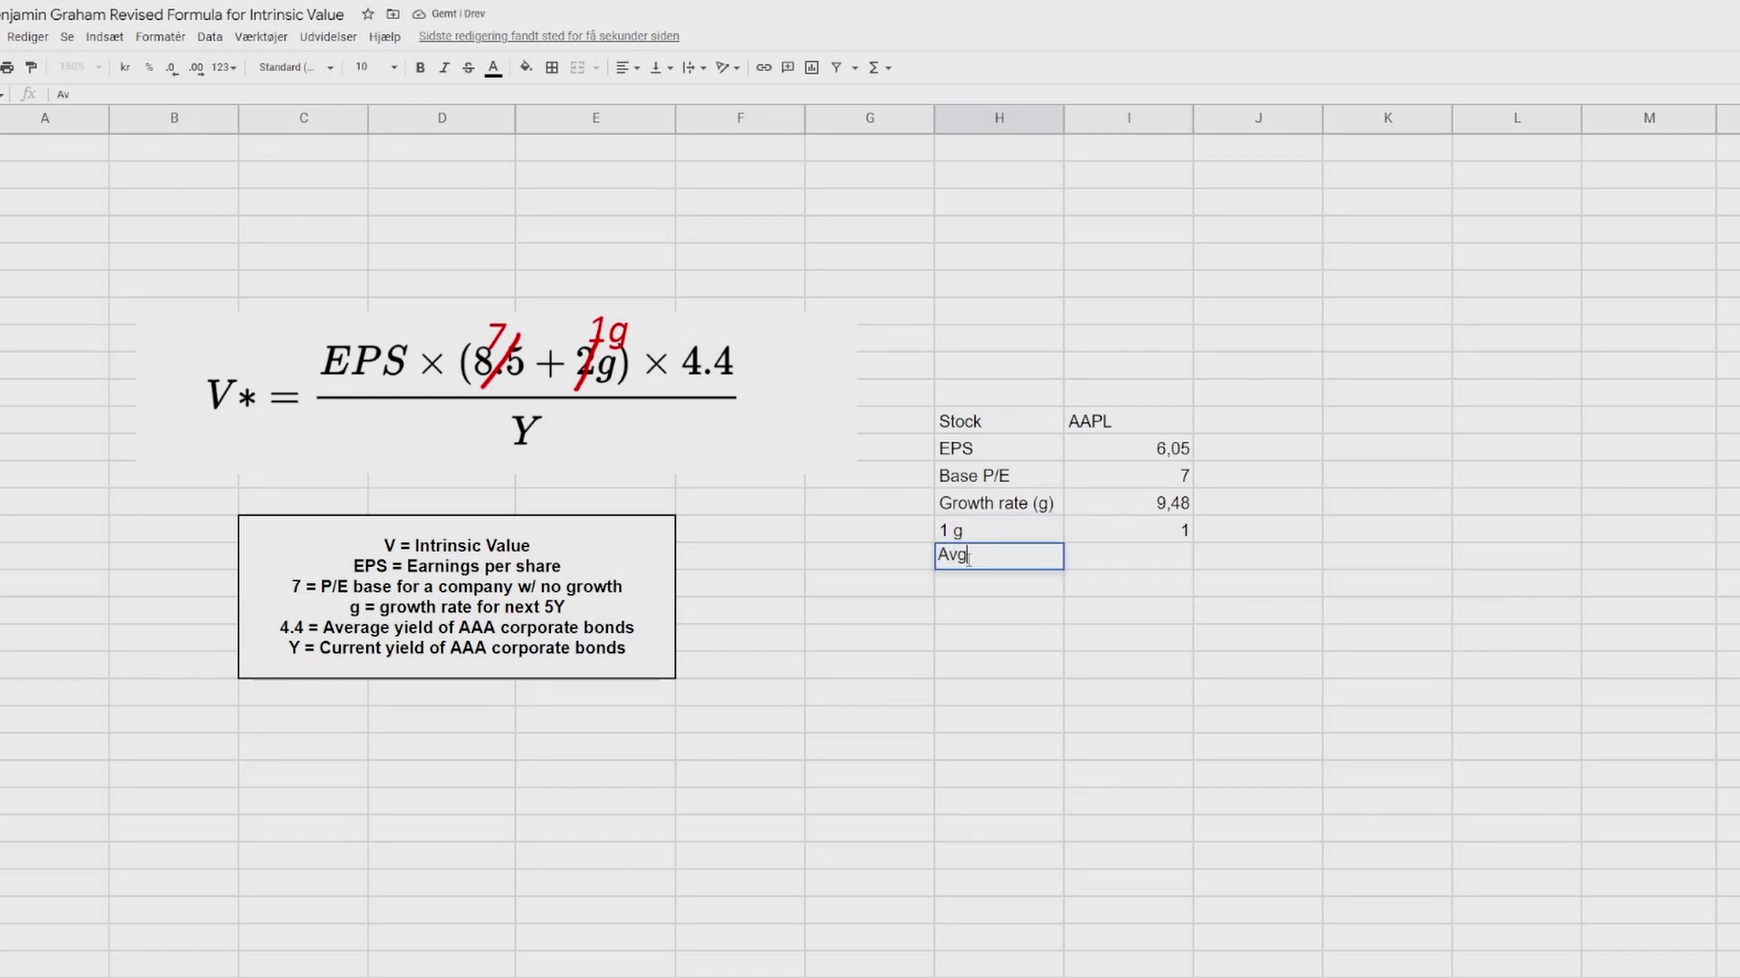
{"action": "type", "text": " yield"}
{"action": "left_click", "coordinate": [1150, 562]}
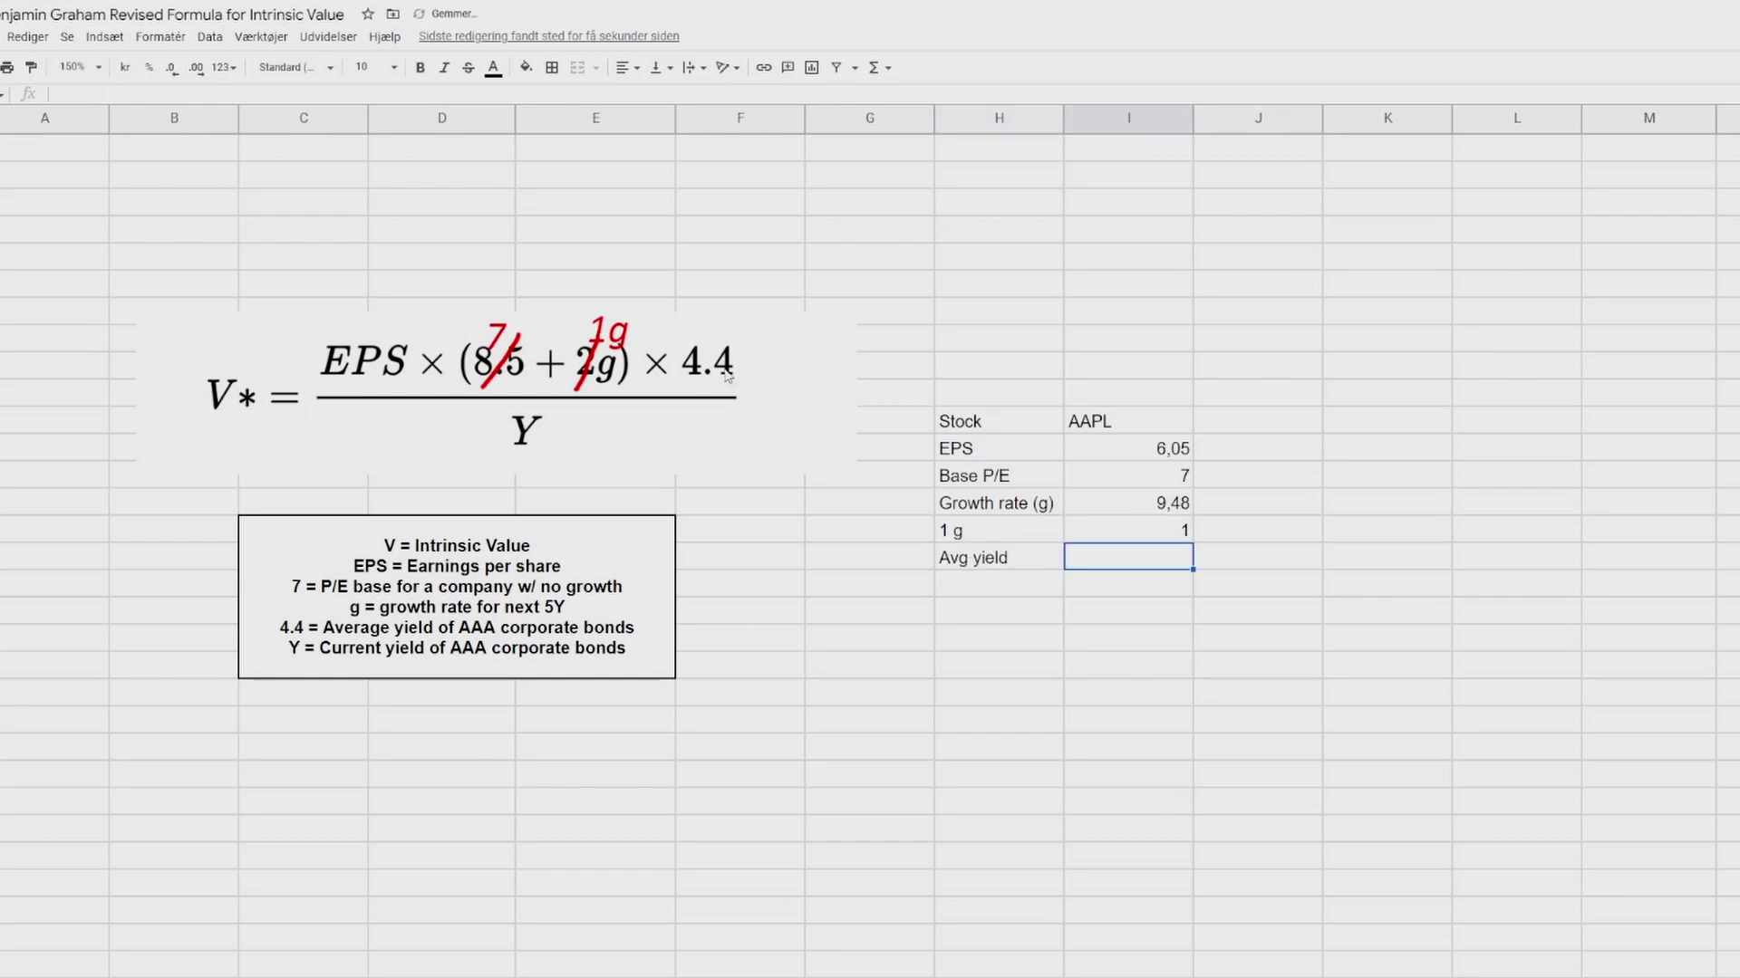
{"action": "type", "text": "4,4"}
{"action": "key", "text": "Return"}
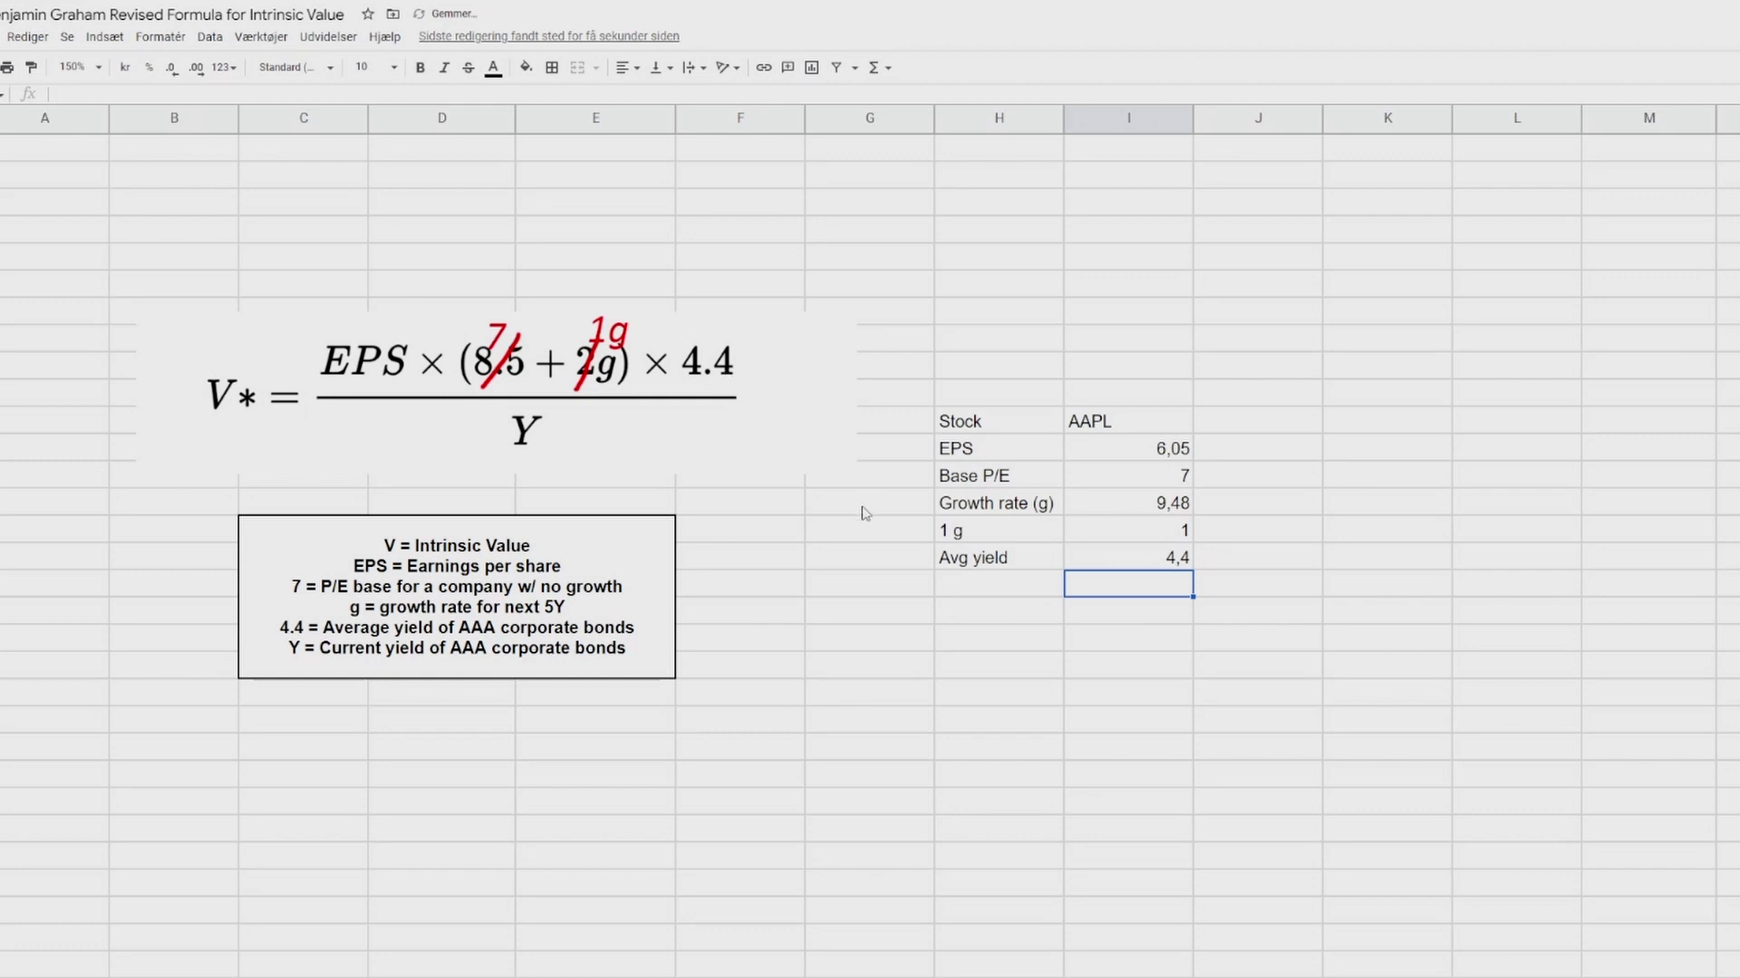
{"action": "left_click", "coordinate": [937, 594]}
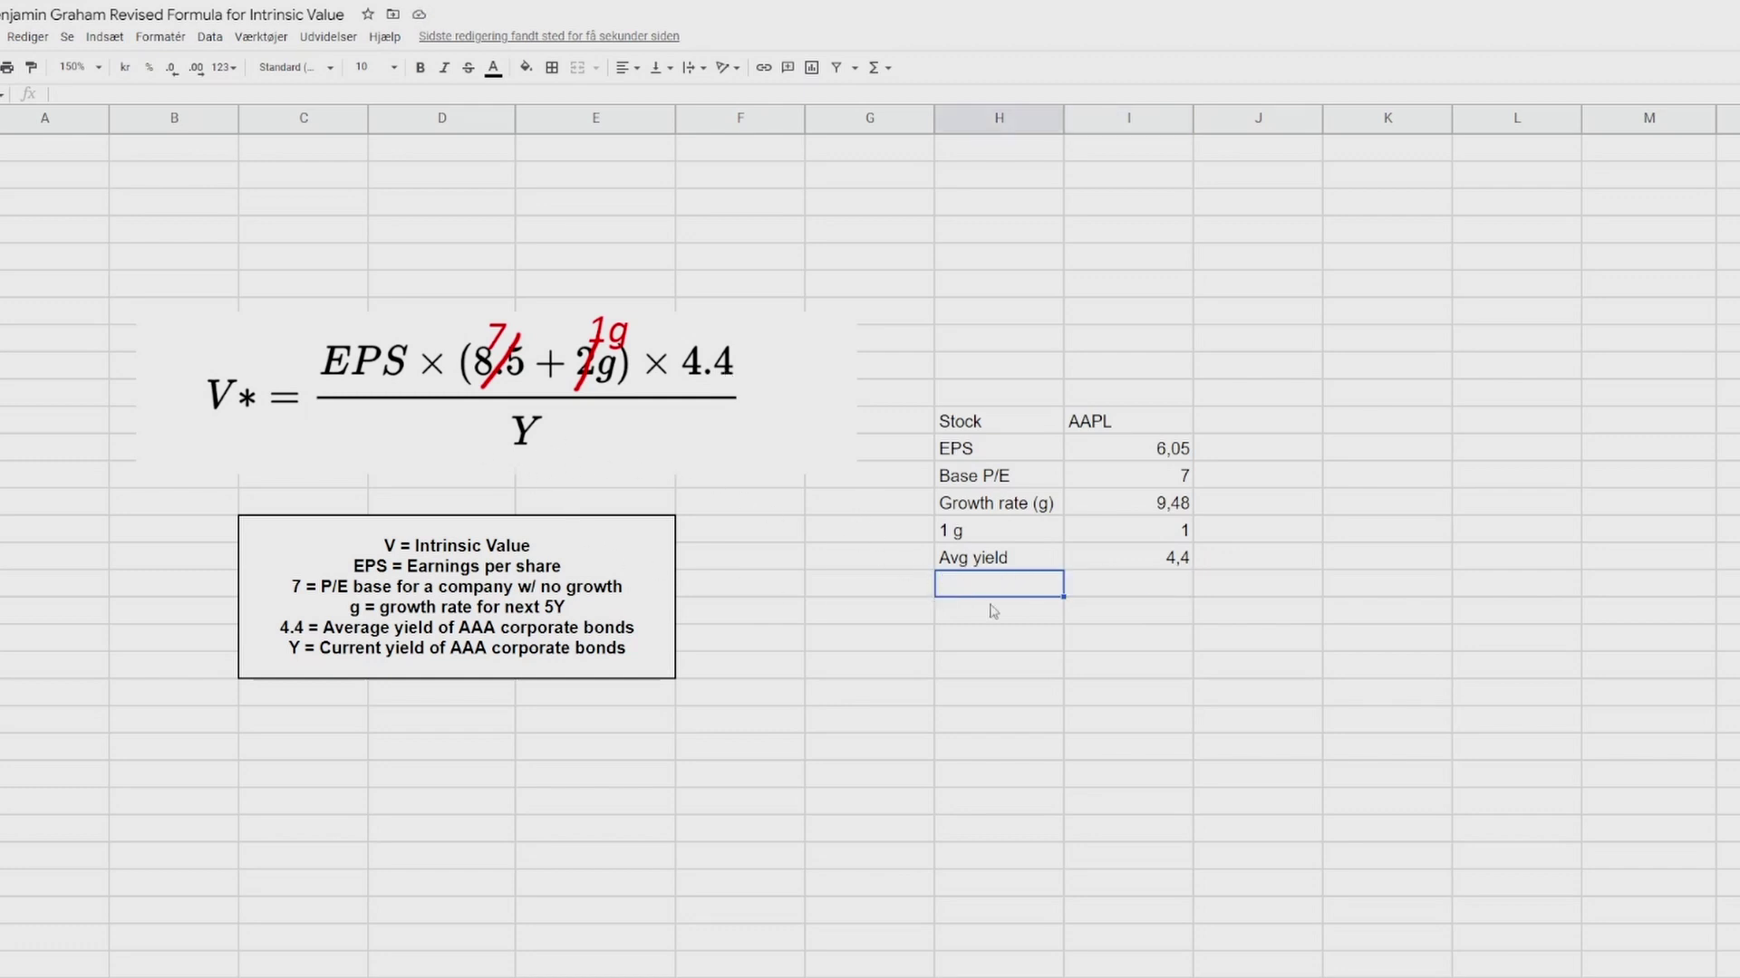
{"action": "type", "text": "Y"}
{"action": "left_click", "coordinate": [1118, 593]}
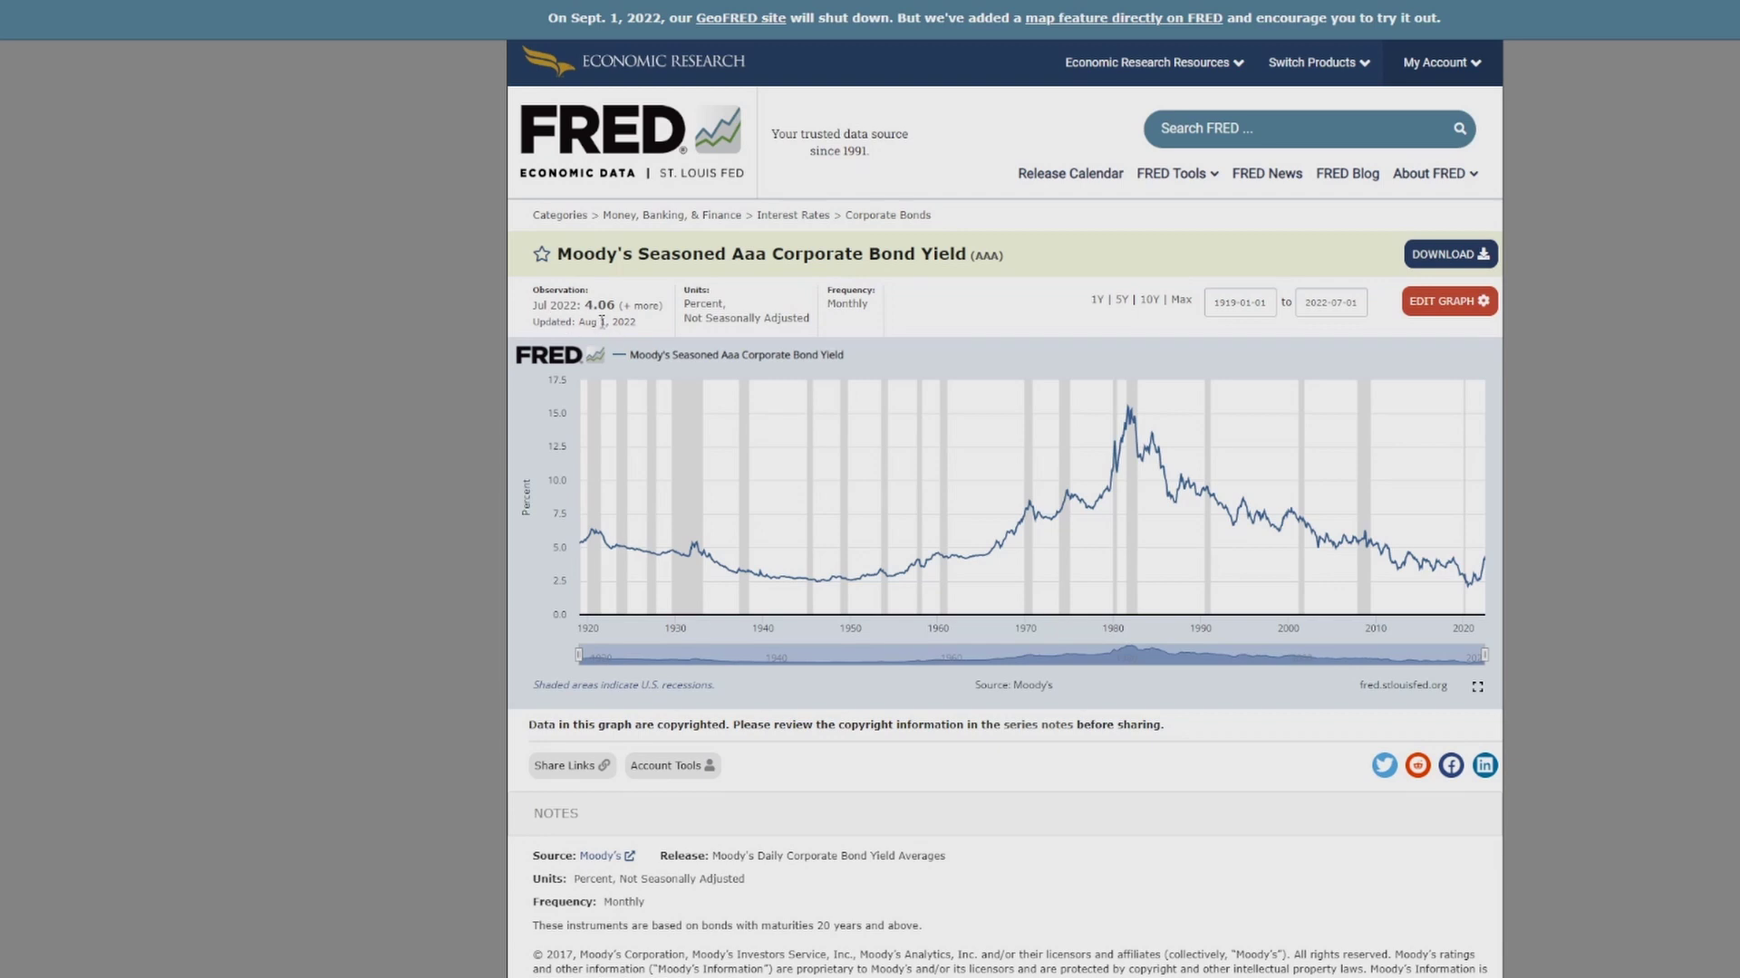
Read FRED's latest Moody's Aaa corporate bond yield of 4.06 for July 2022.
{"action": "mouse_move", "coordinate": [601, 322]}
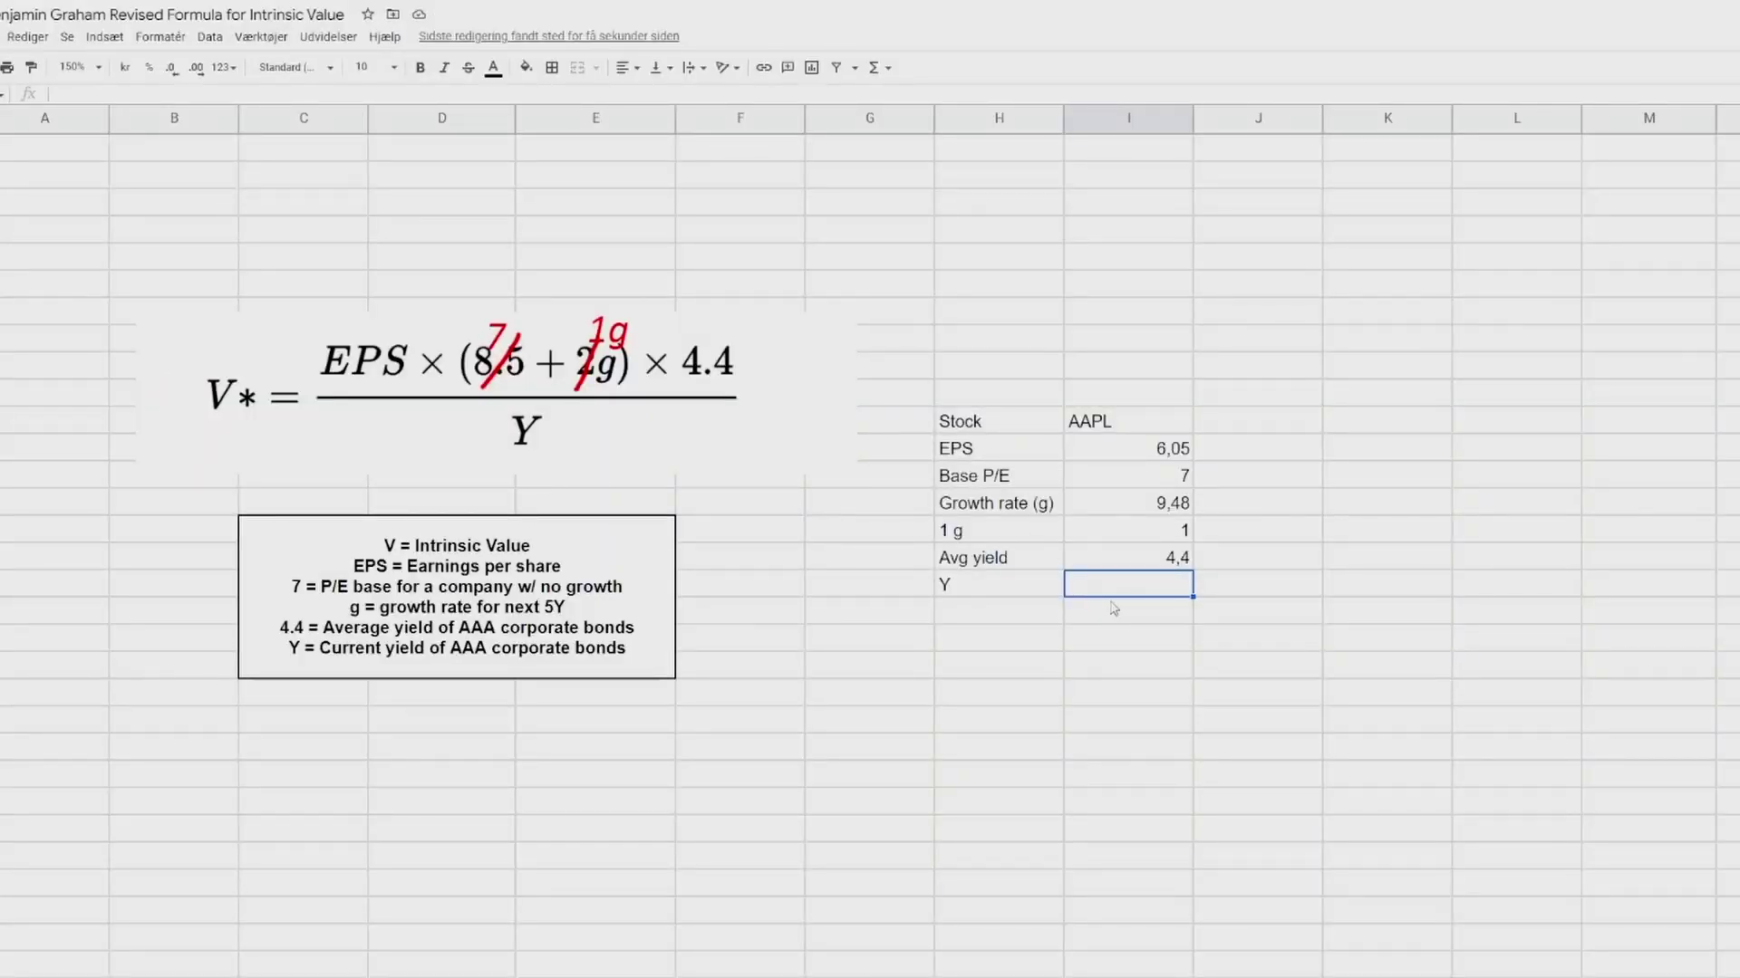
Set Y to 4 and add an Intrinsic Value label below it.
{"action": "type", "text": "4"}
{"action": "key", "text": "Return"}
{"action": "left_click", "coordinate": [1003, 642]}
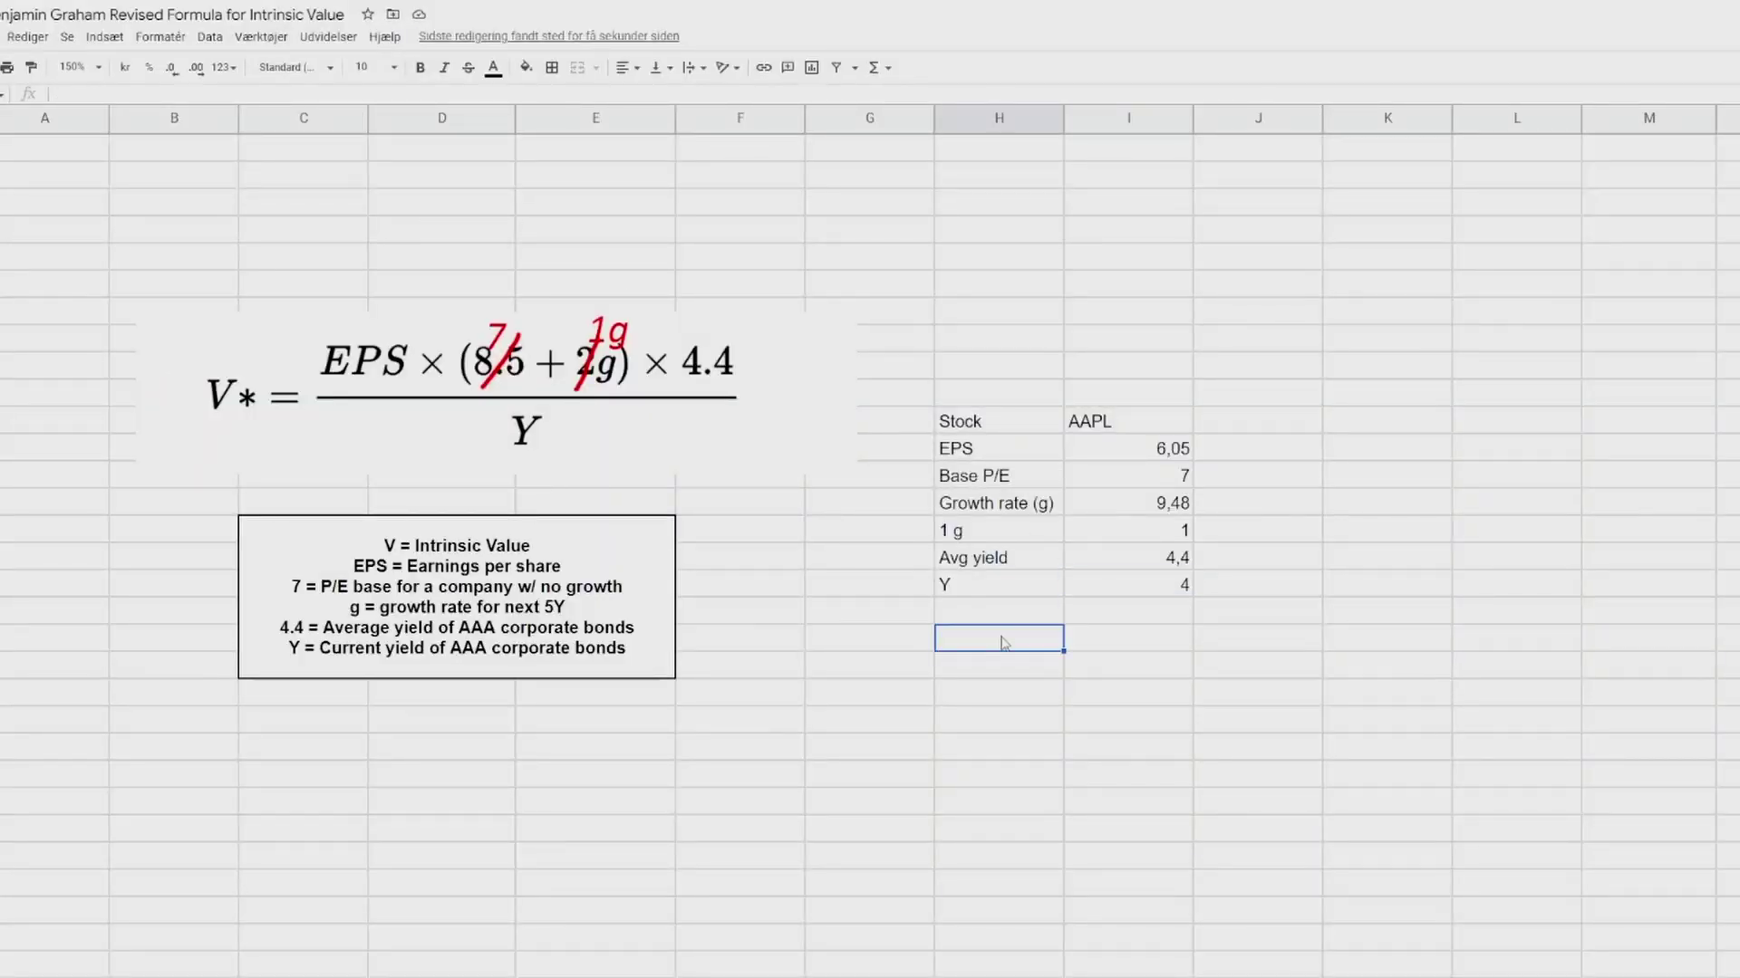
{"action": "type", "text": "Intrin"}
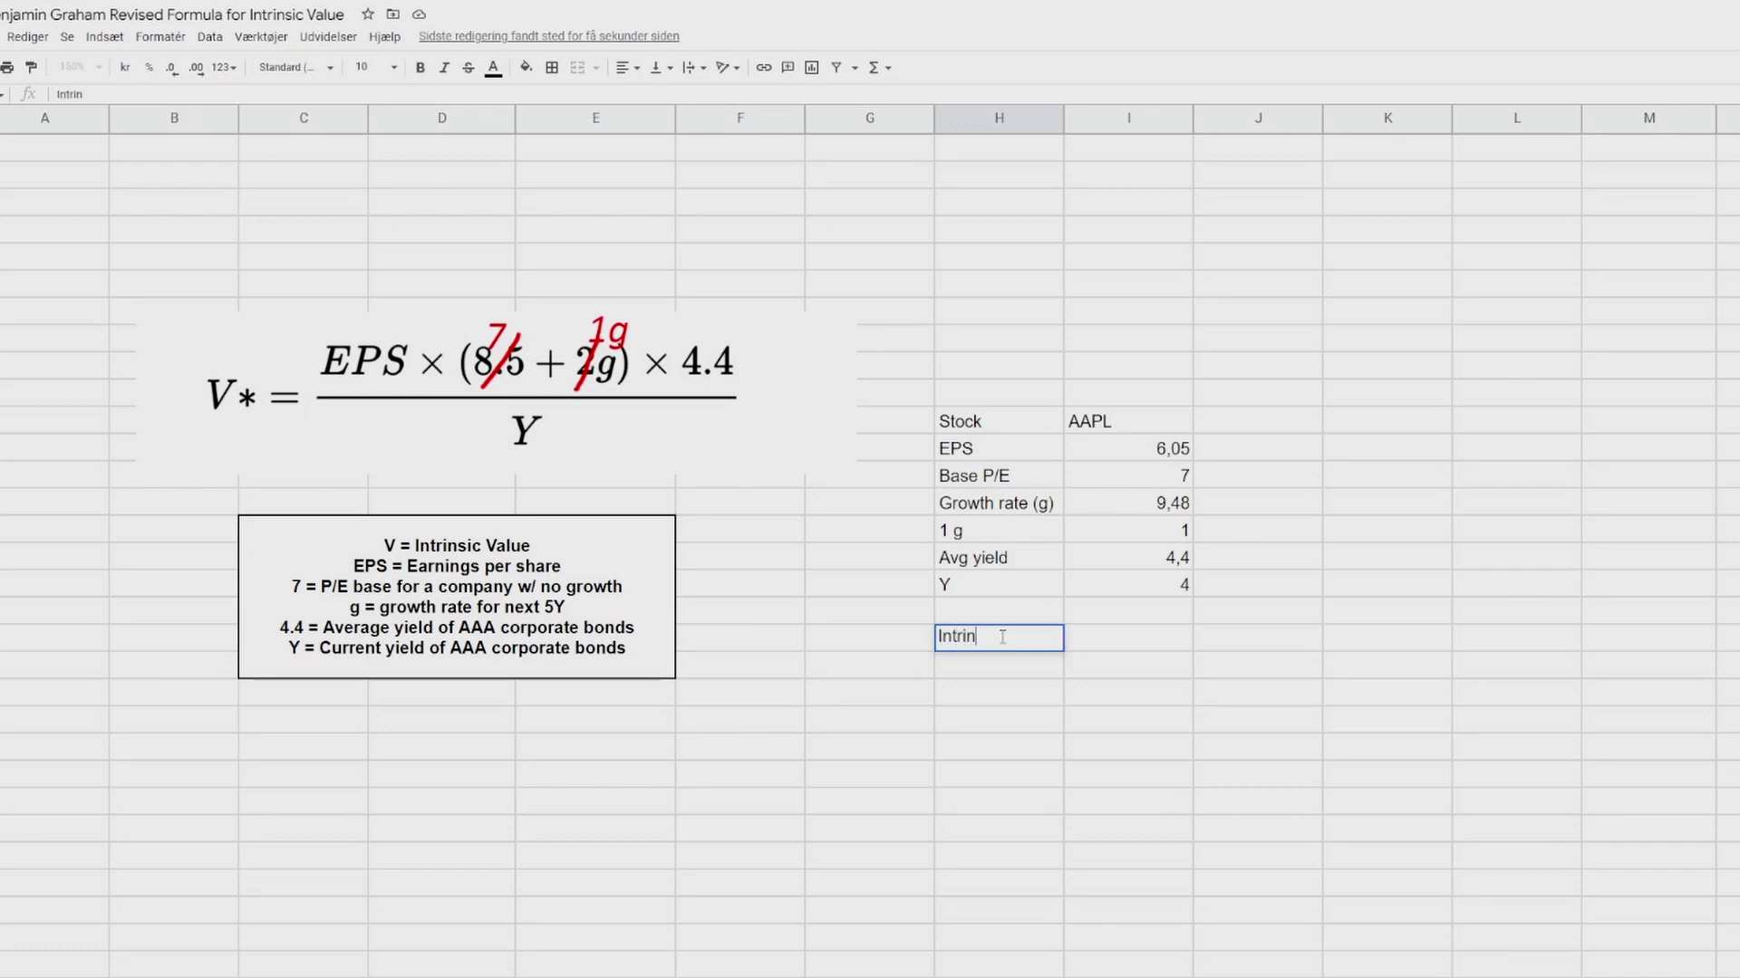
{"action": "type", "text": "sic Value"}
{"action": "left_click", "coordinate": [1133, 643]}
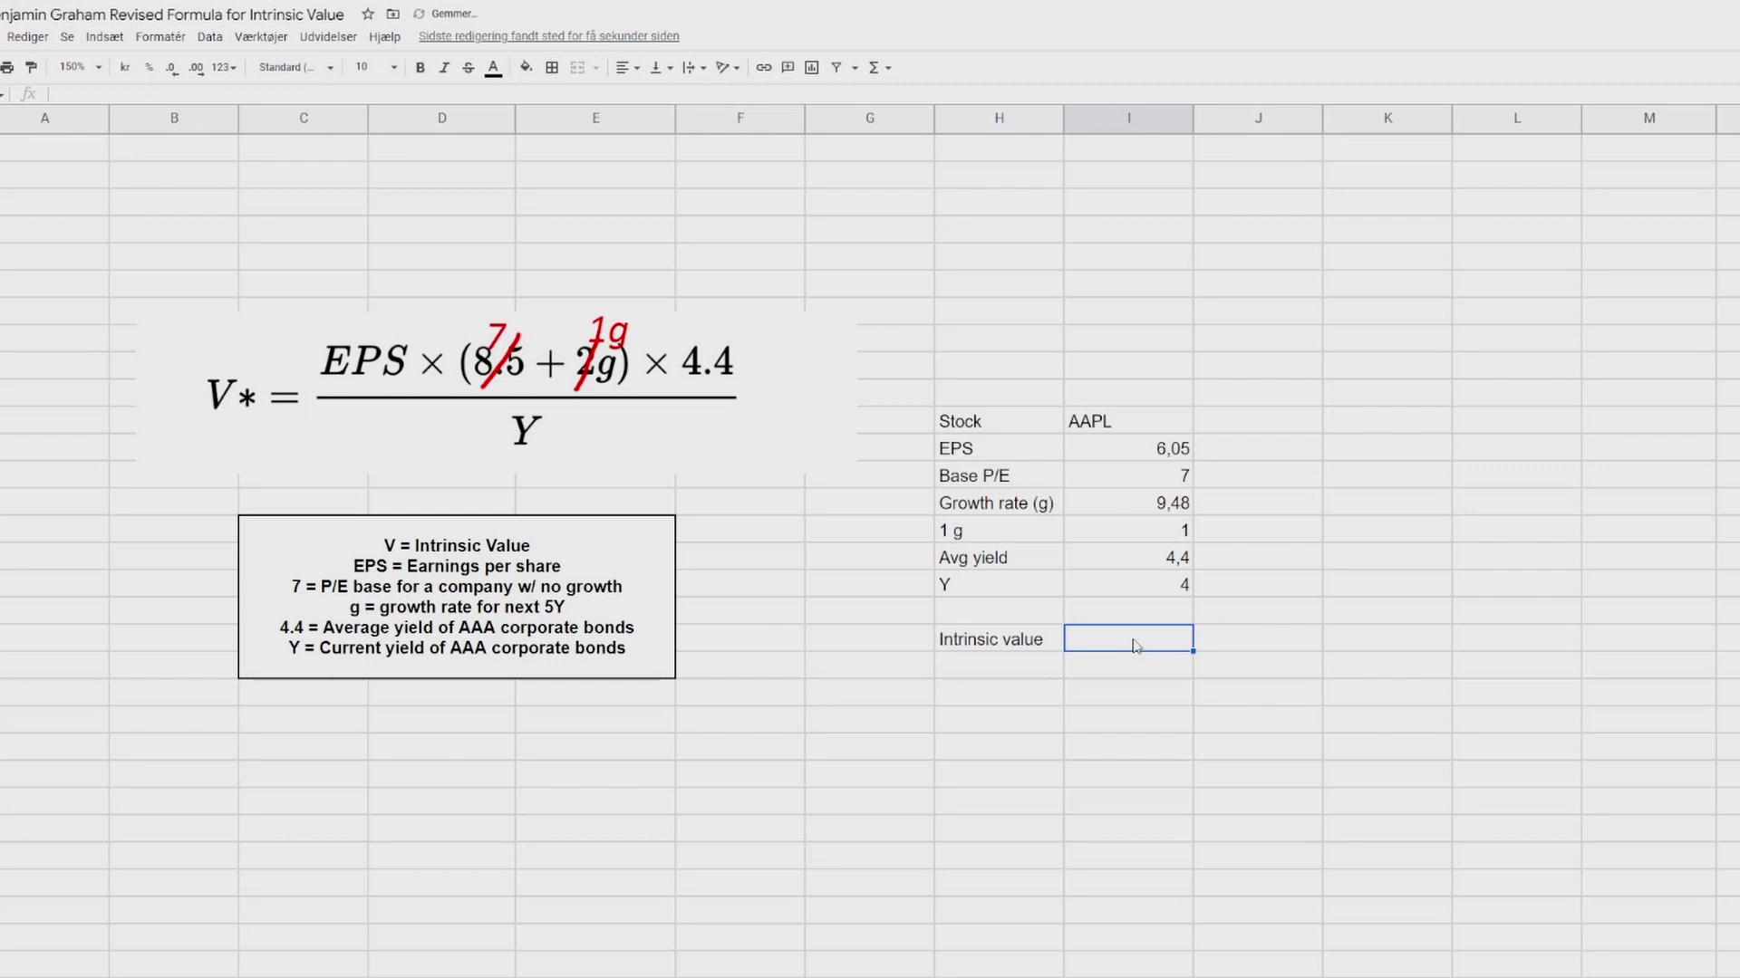
Enter Graham's formula =(I12*(I13+(I15*I14))*I16)/I17, yielding 109,6744.
{"action": "type", "text": "="}
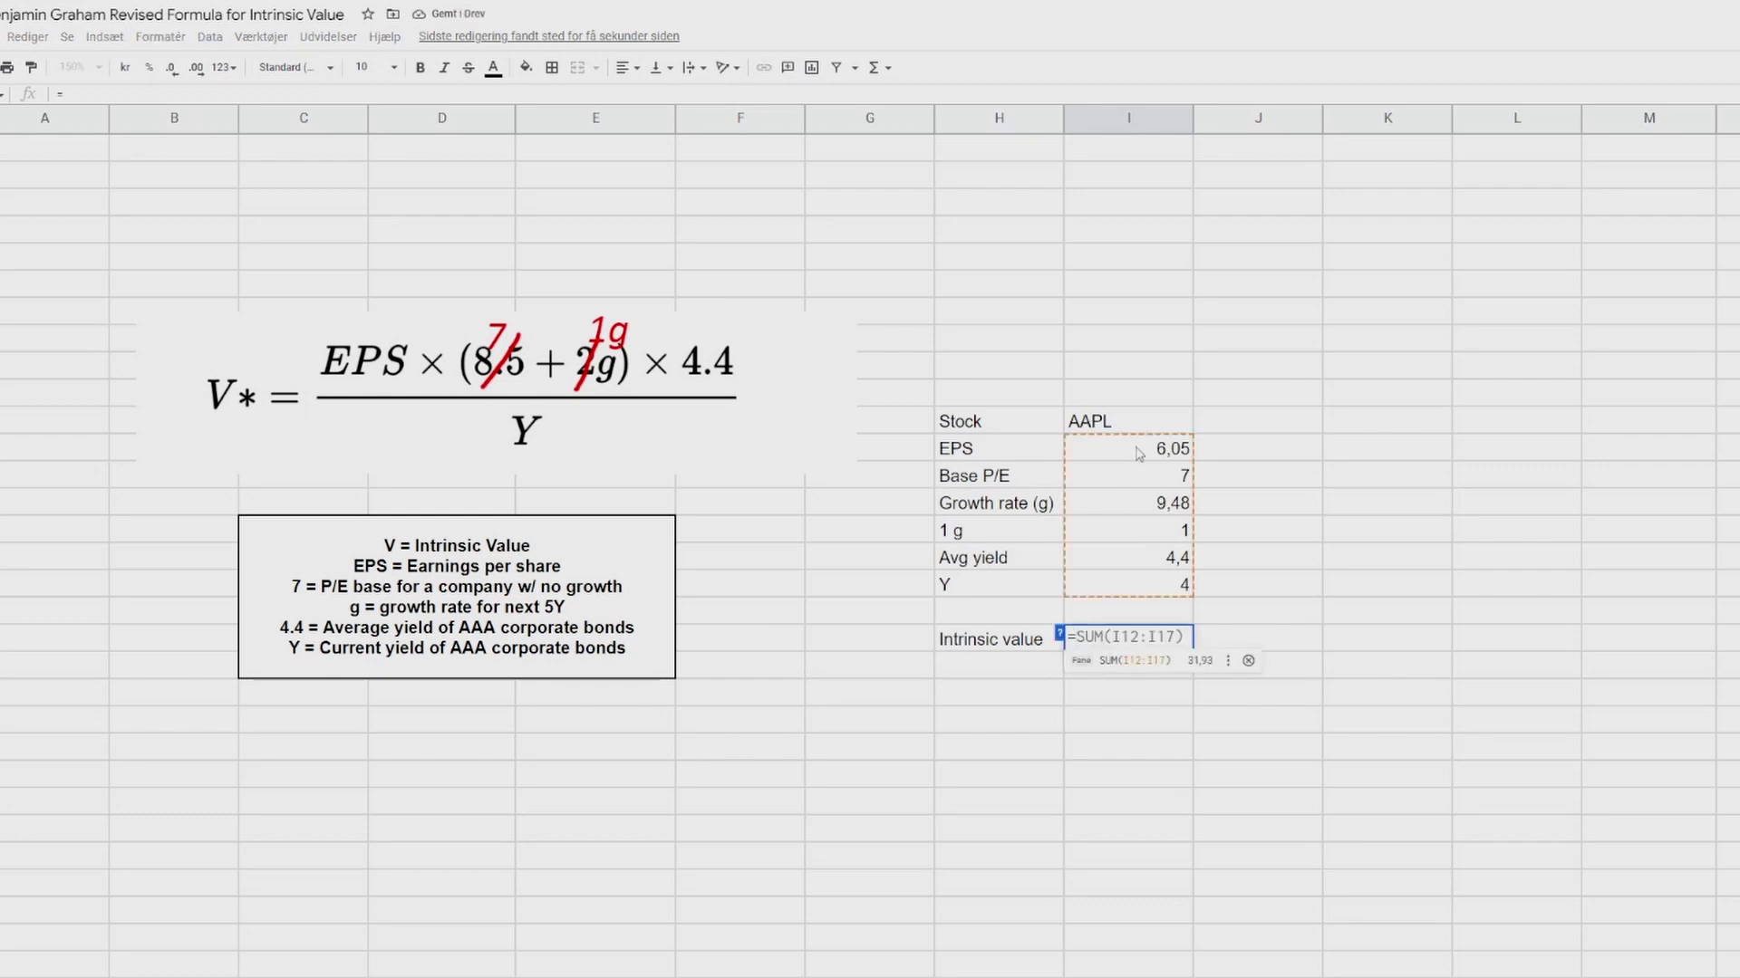
{"action": "type", "text": "("}
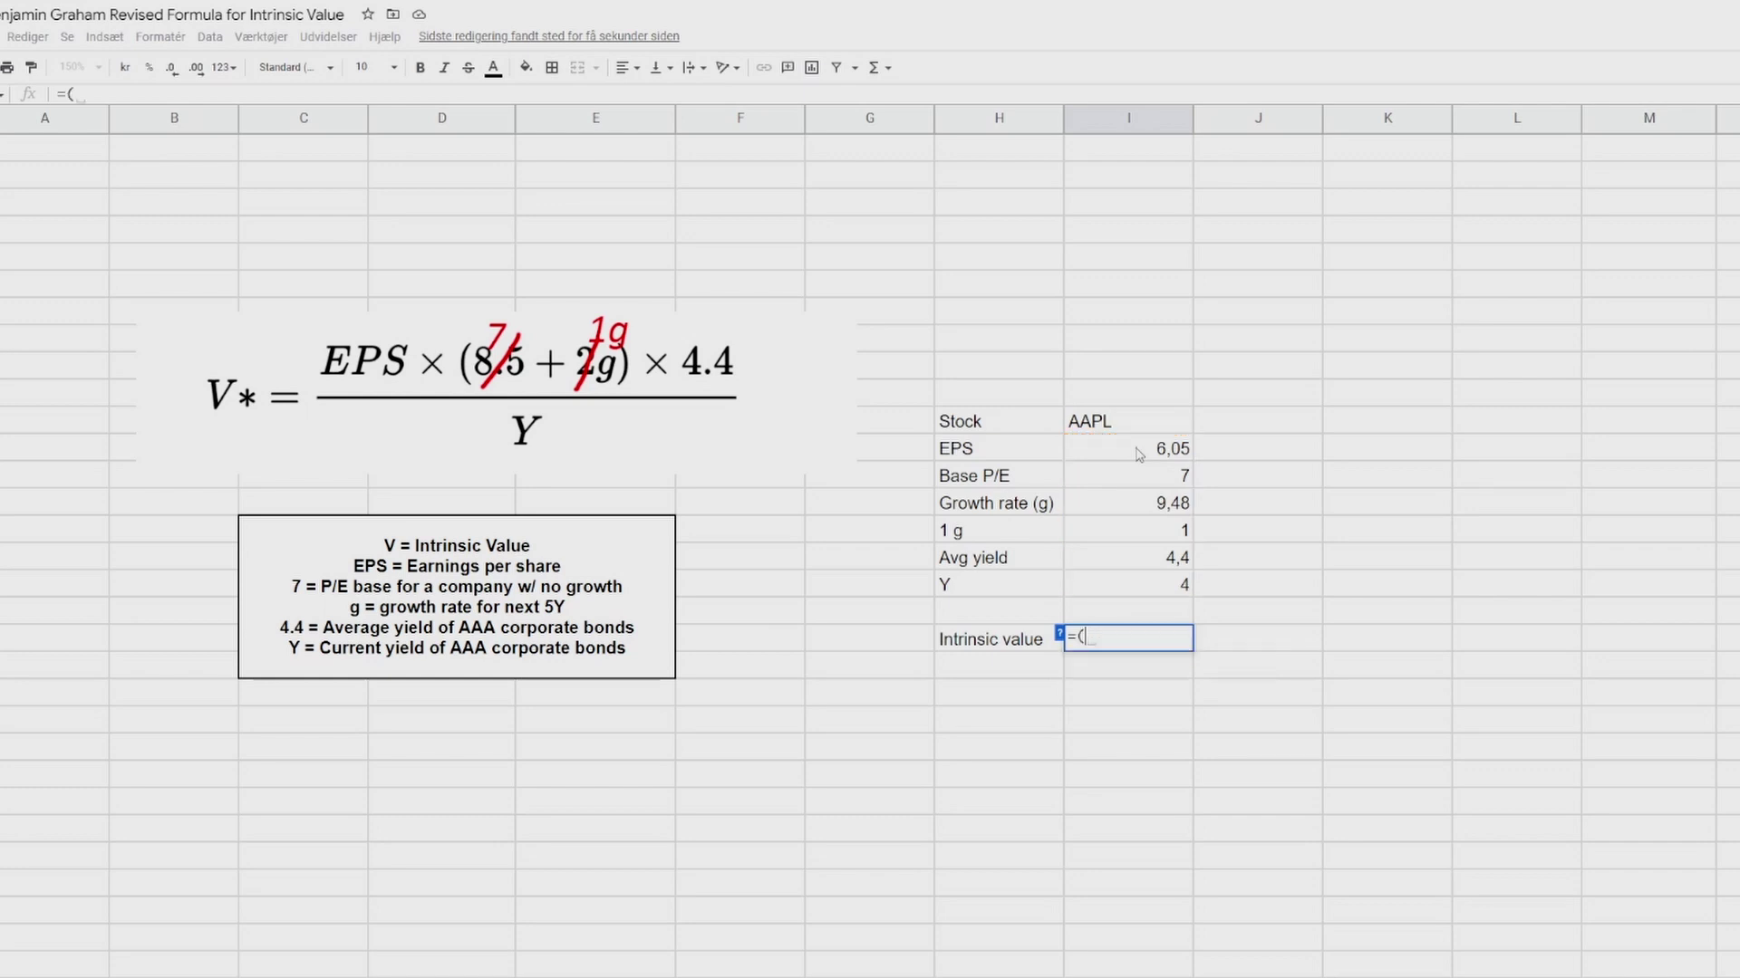
{"action": "left_click", "coordinate": [1139, 454]}
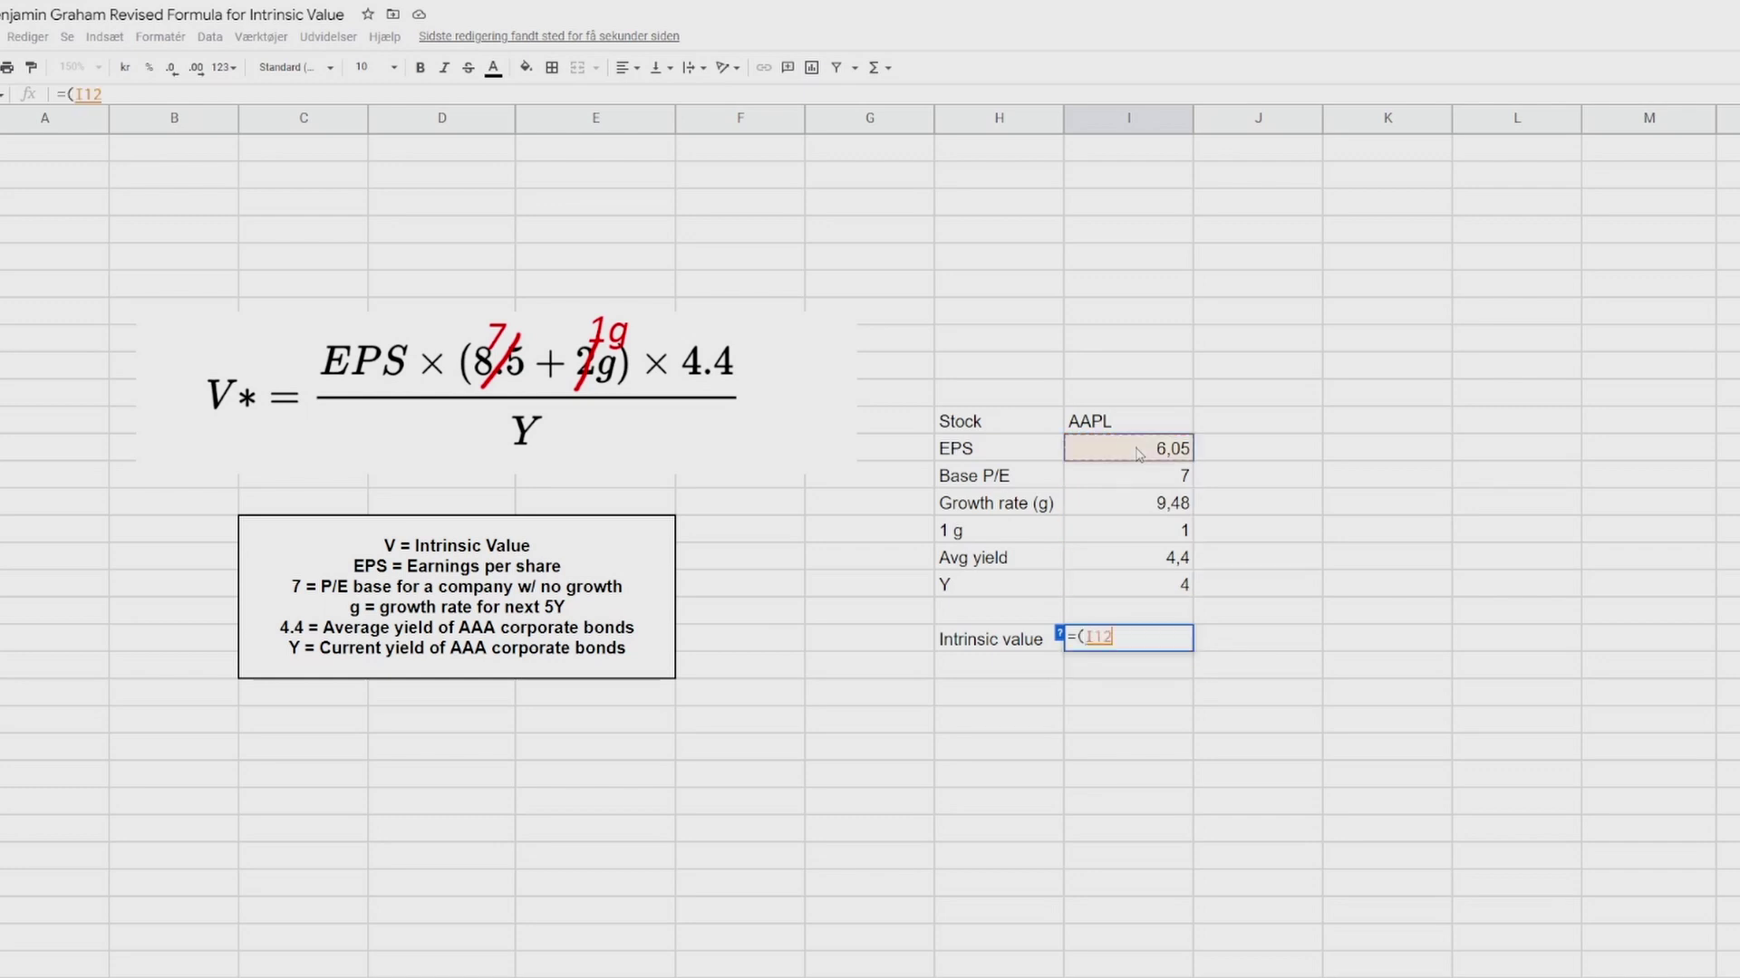
{"action": "type", "text": "*"}
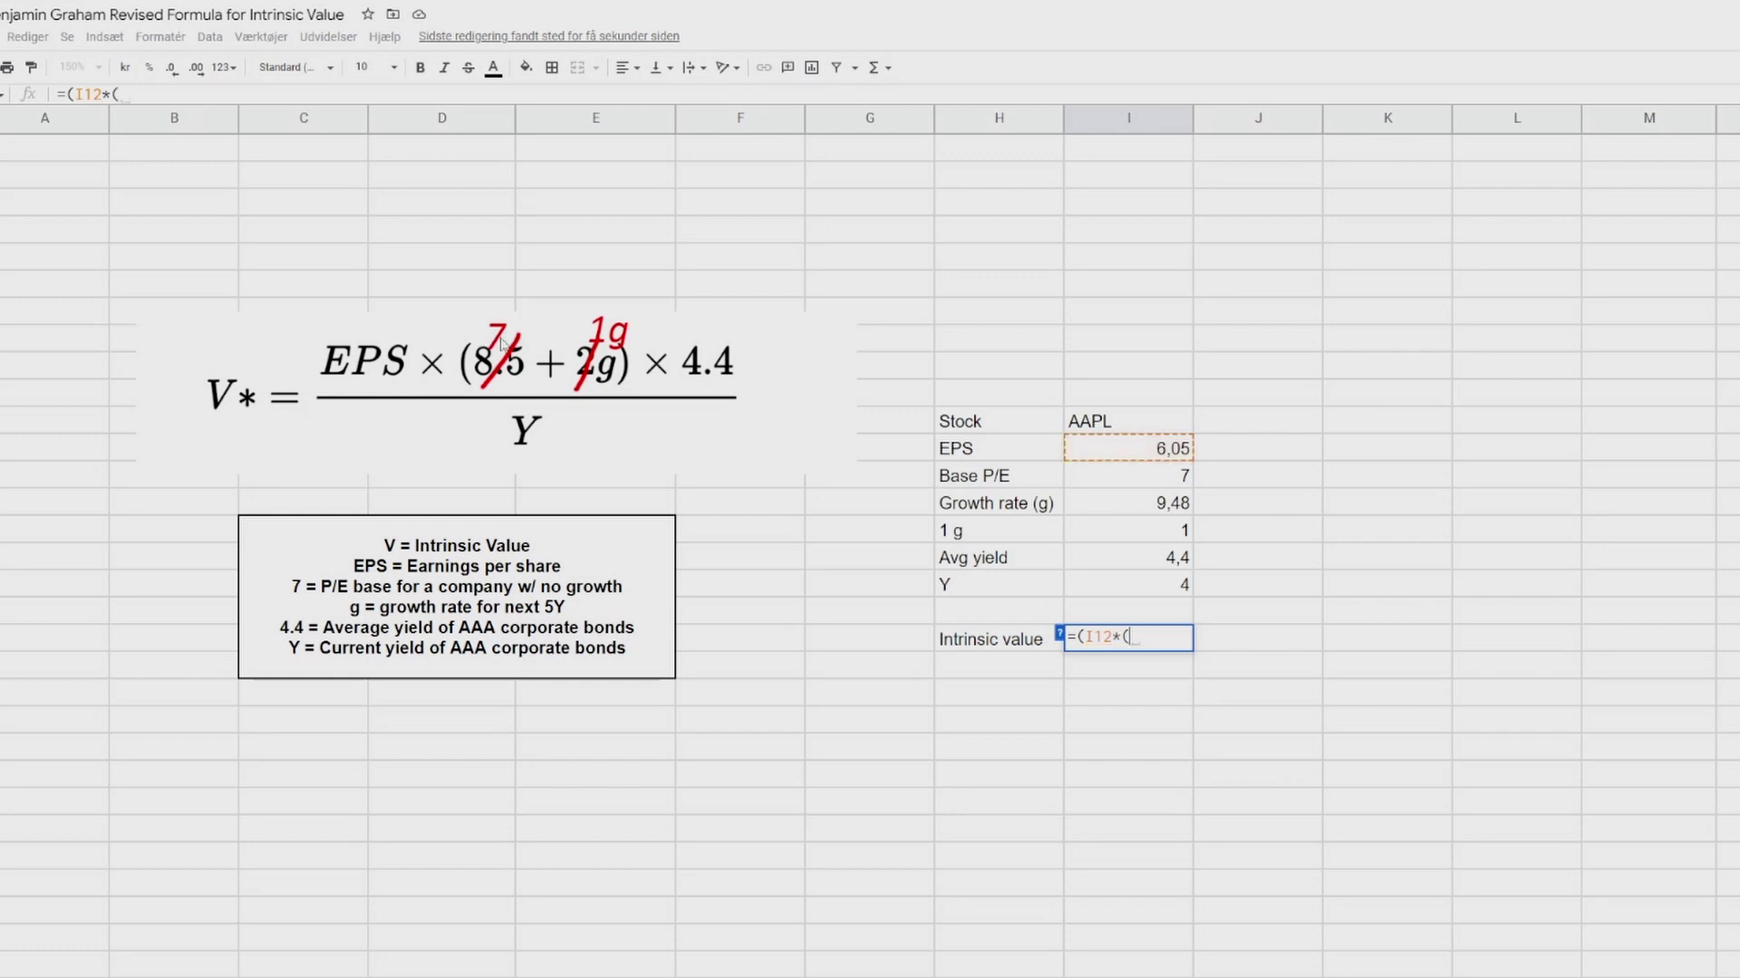
{"action": "type", "text": "("}
{"action": "left_click", "coordinate": [1144, 479]}
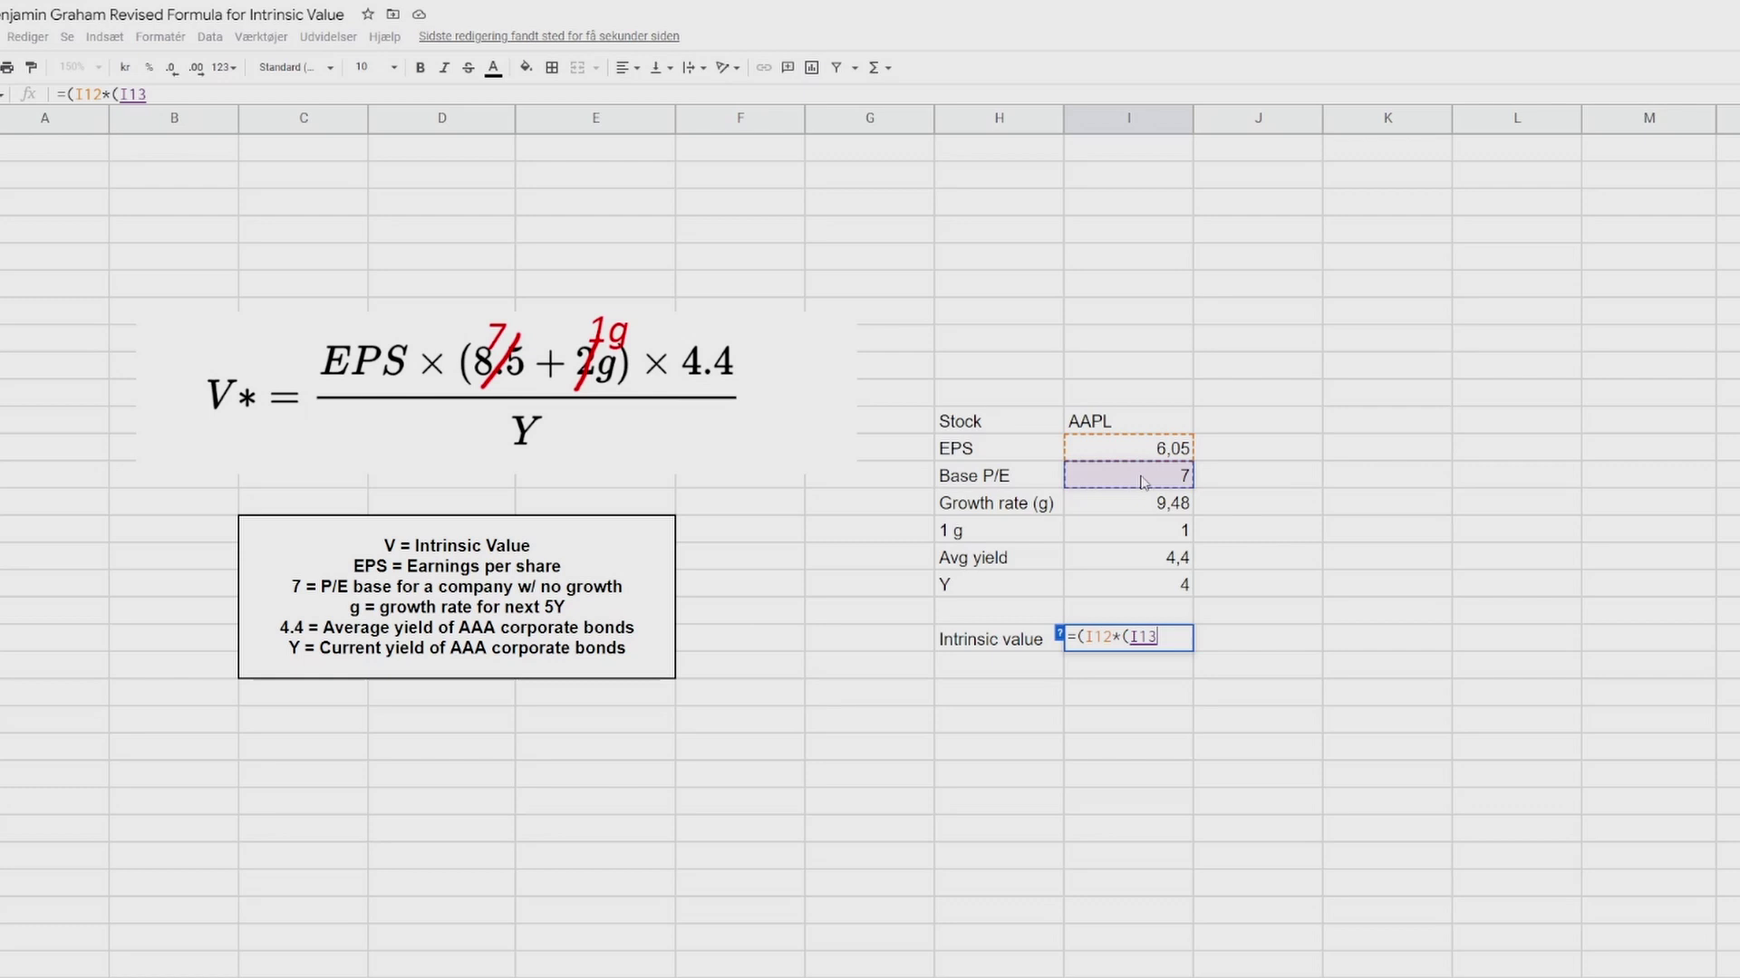
{"action": "type", "text": "+("}
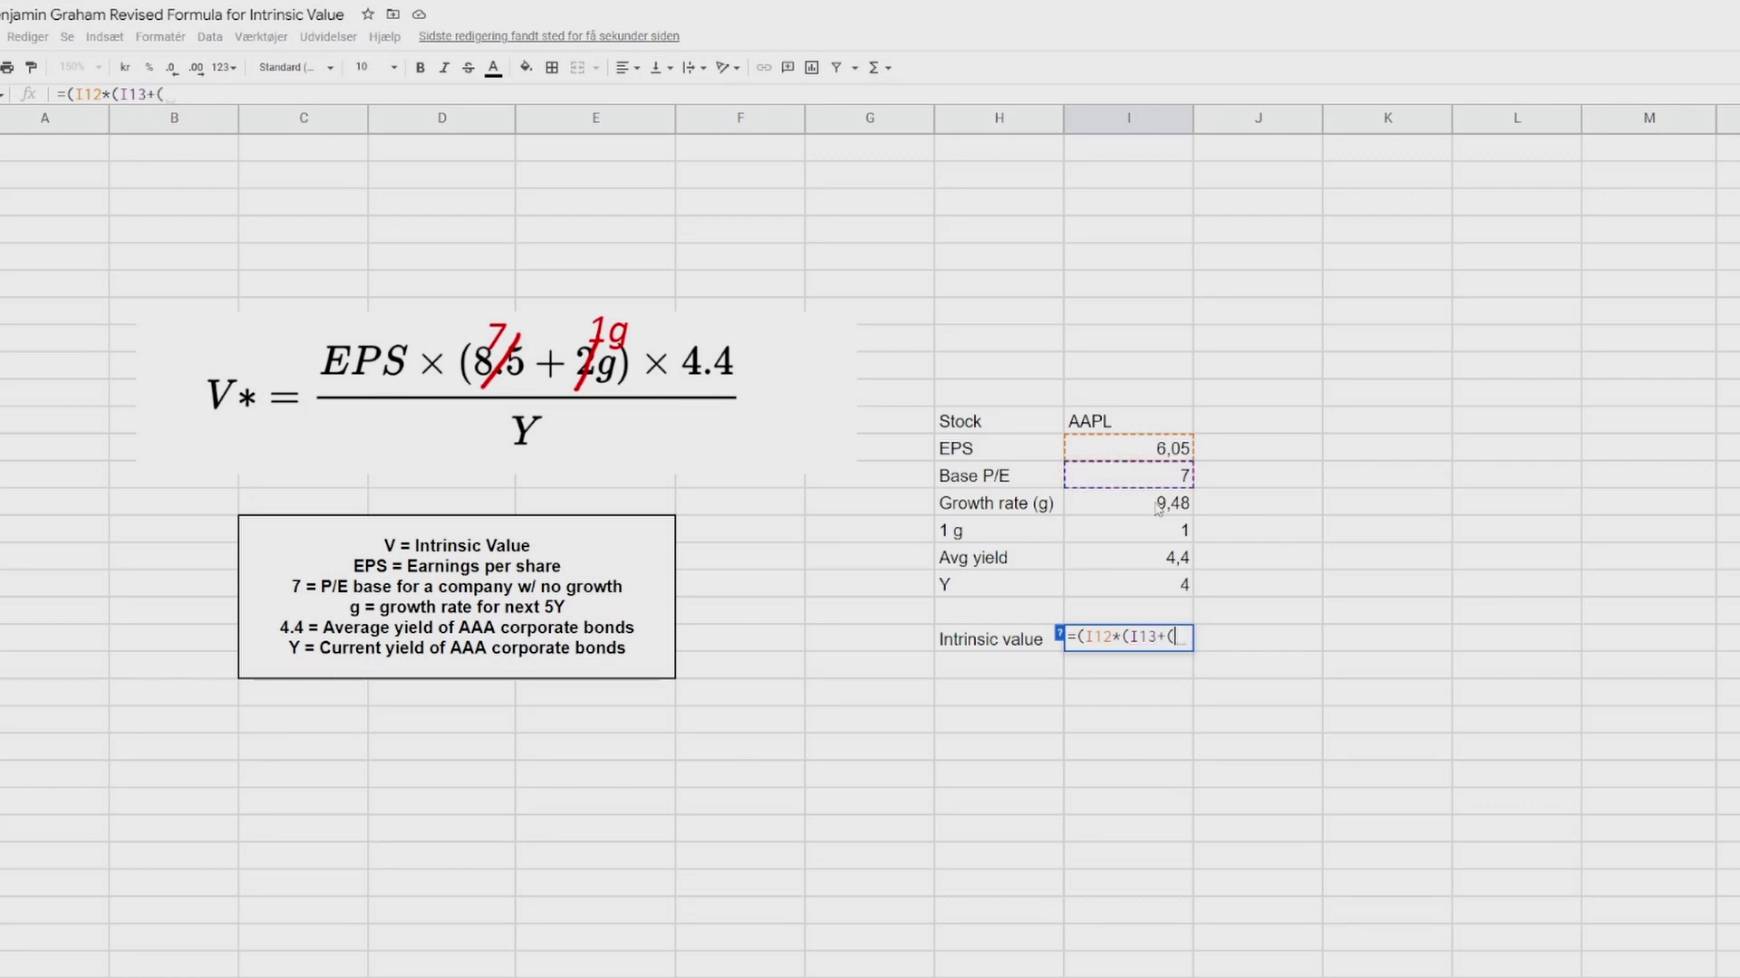
{"action": "left_click", "coordinate": [1156, 540]}
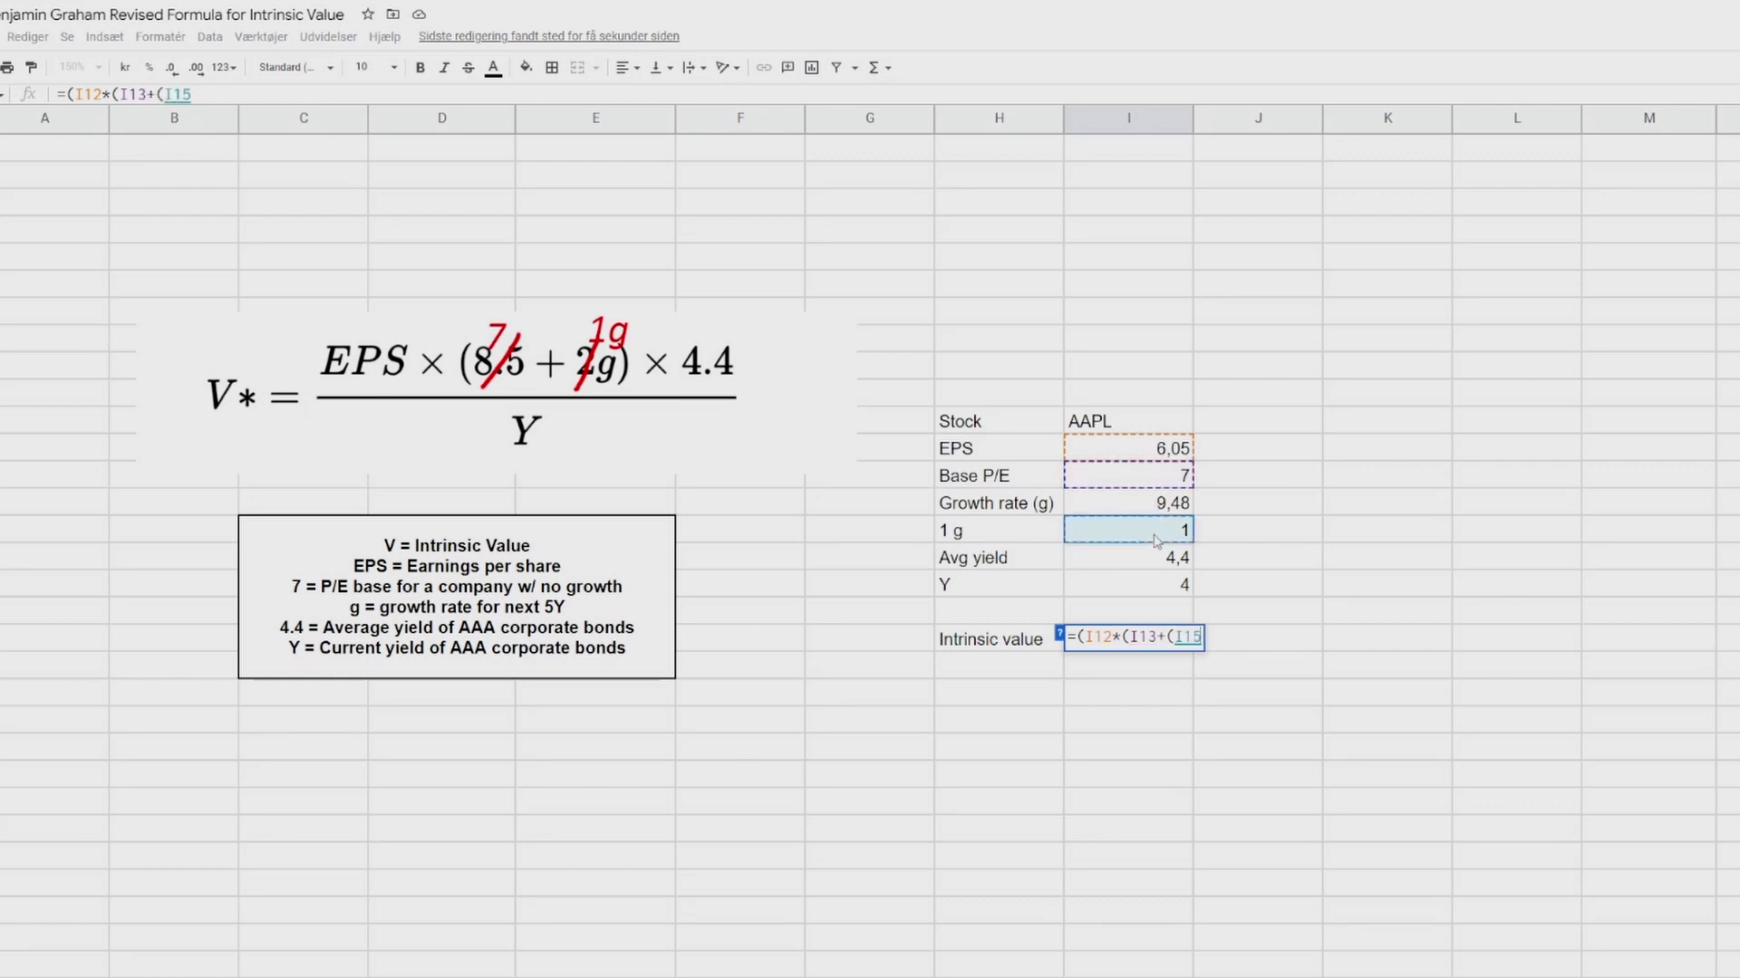
{"action": "type", "text": "*"}
{"action": "left_click", "coordinate": [1117, 510]}
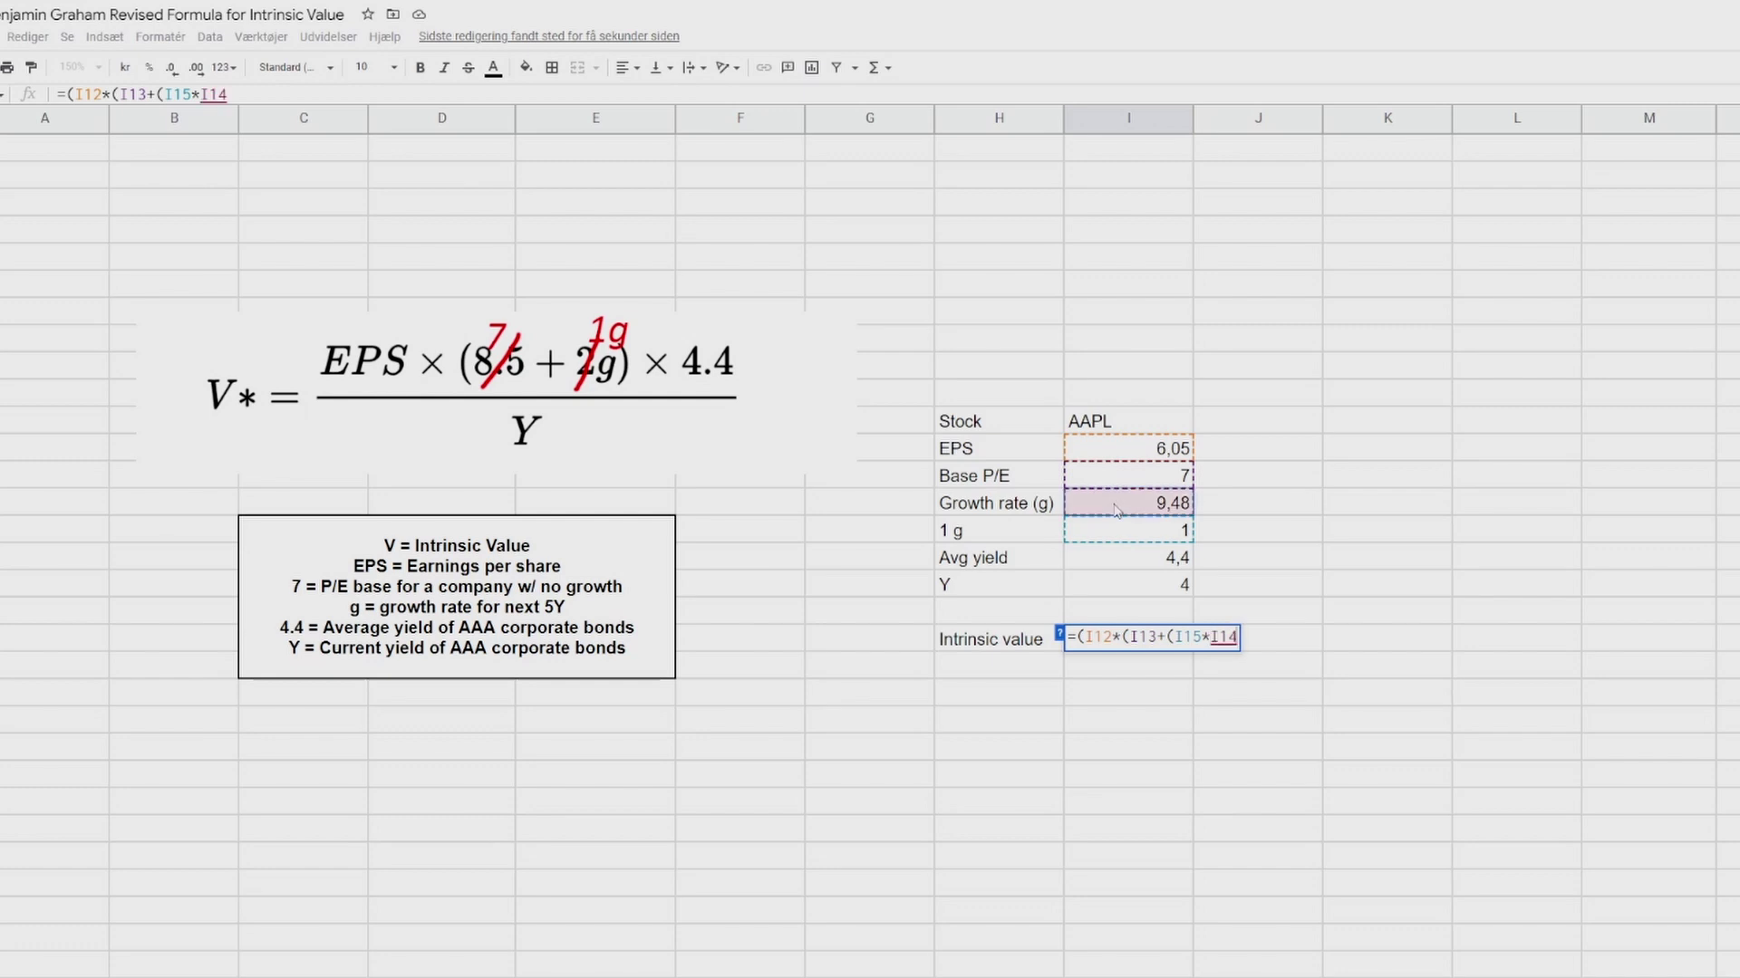
{"action": "type", "text": "))*"}
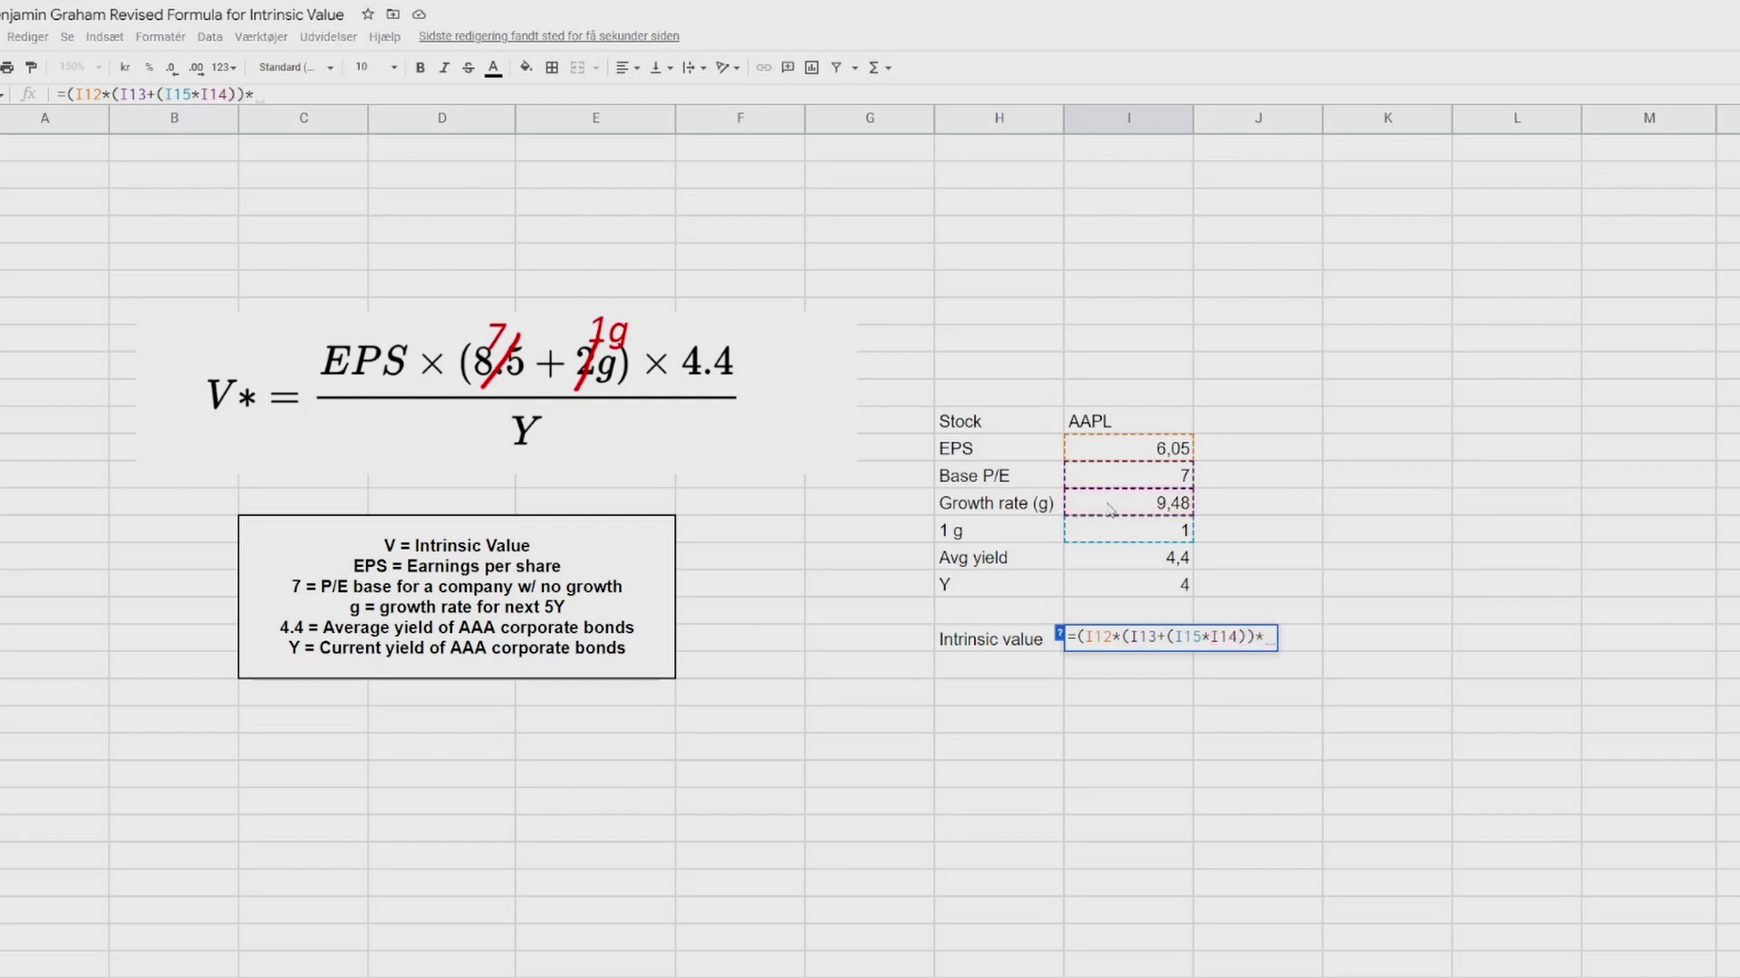
{"action": "left_click", "coordinate": [1132, 563]}
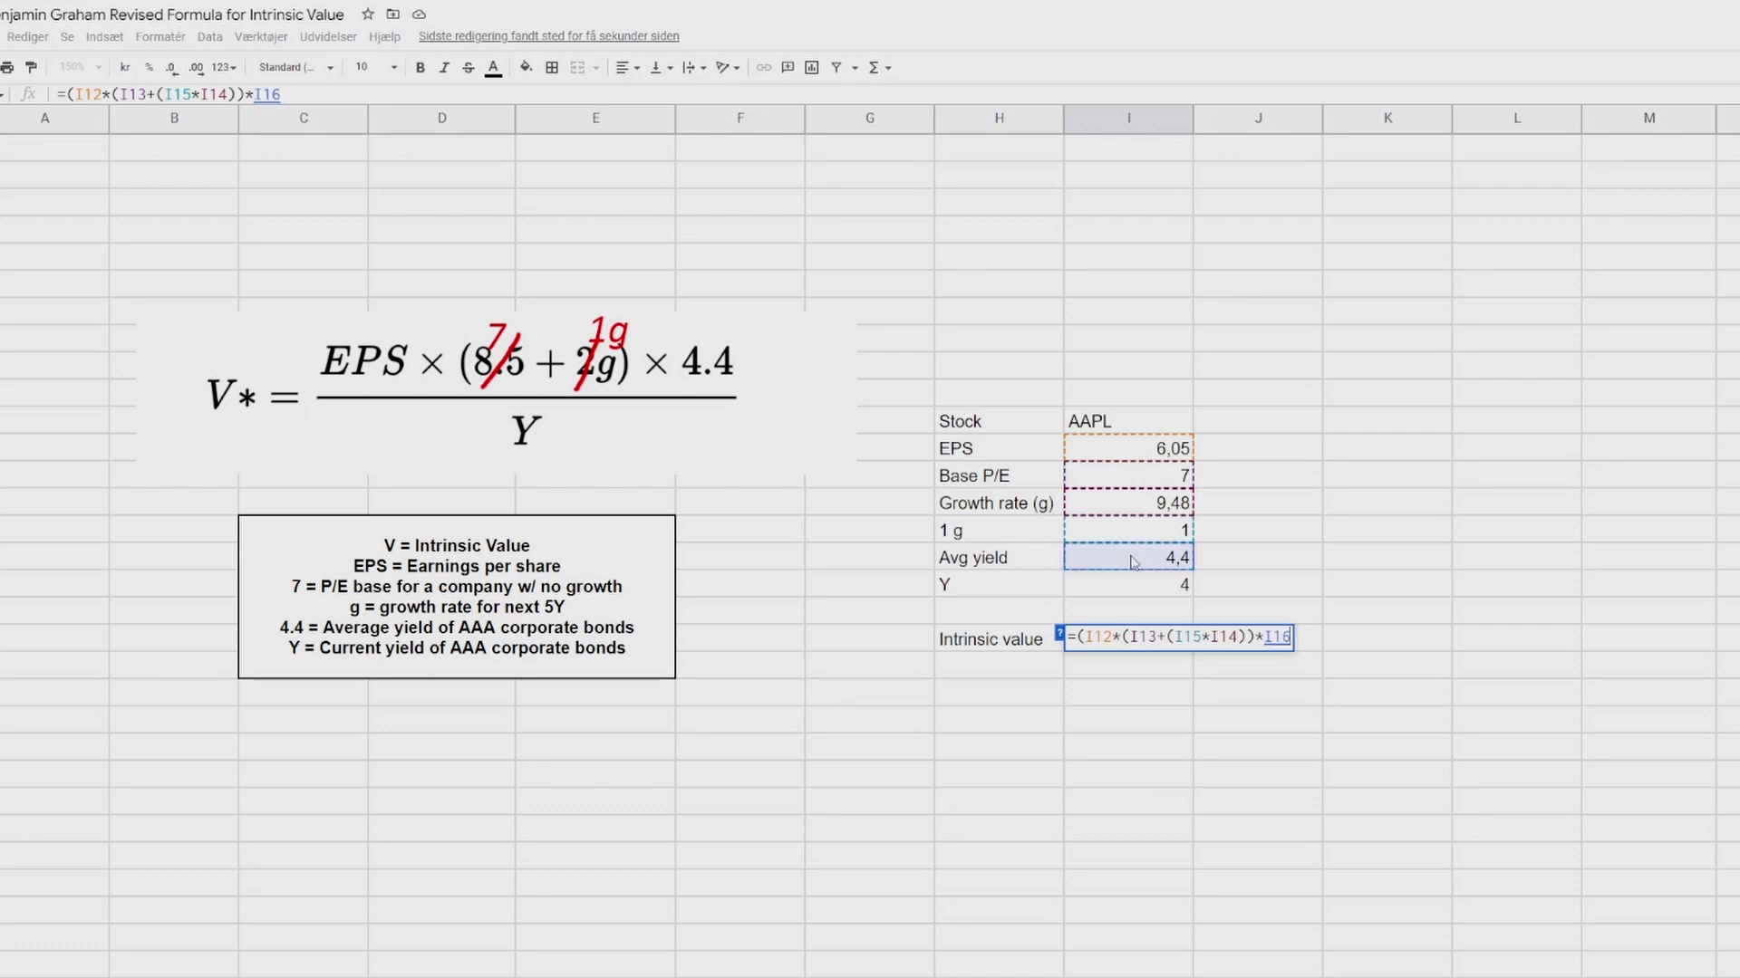
{"action": "type", "text": ")/"}
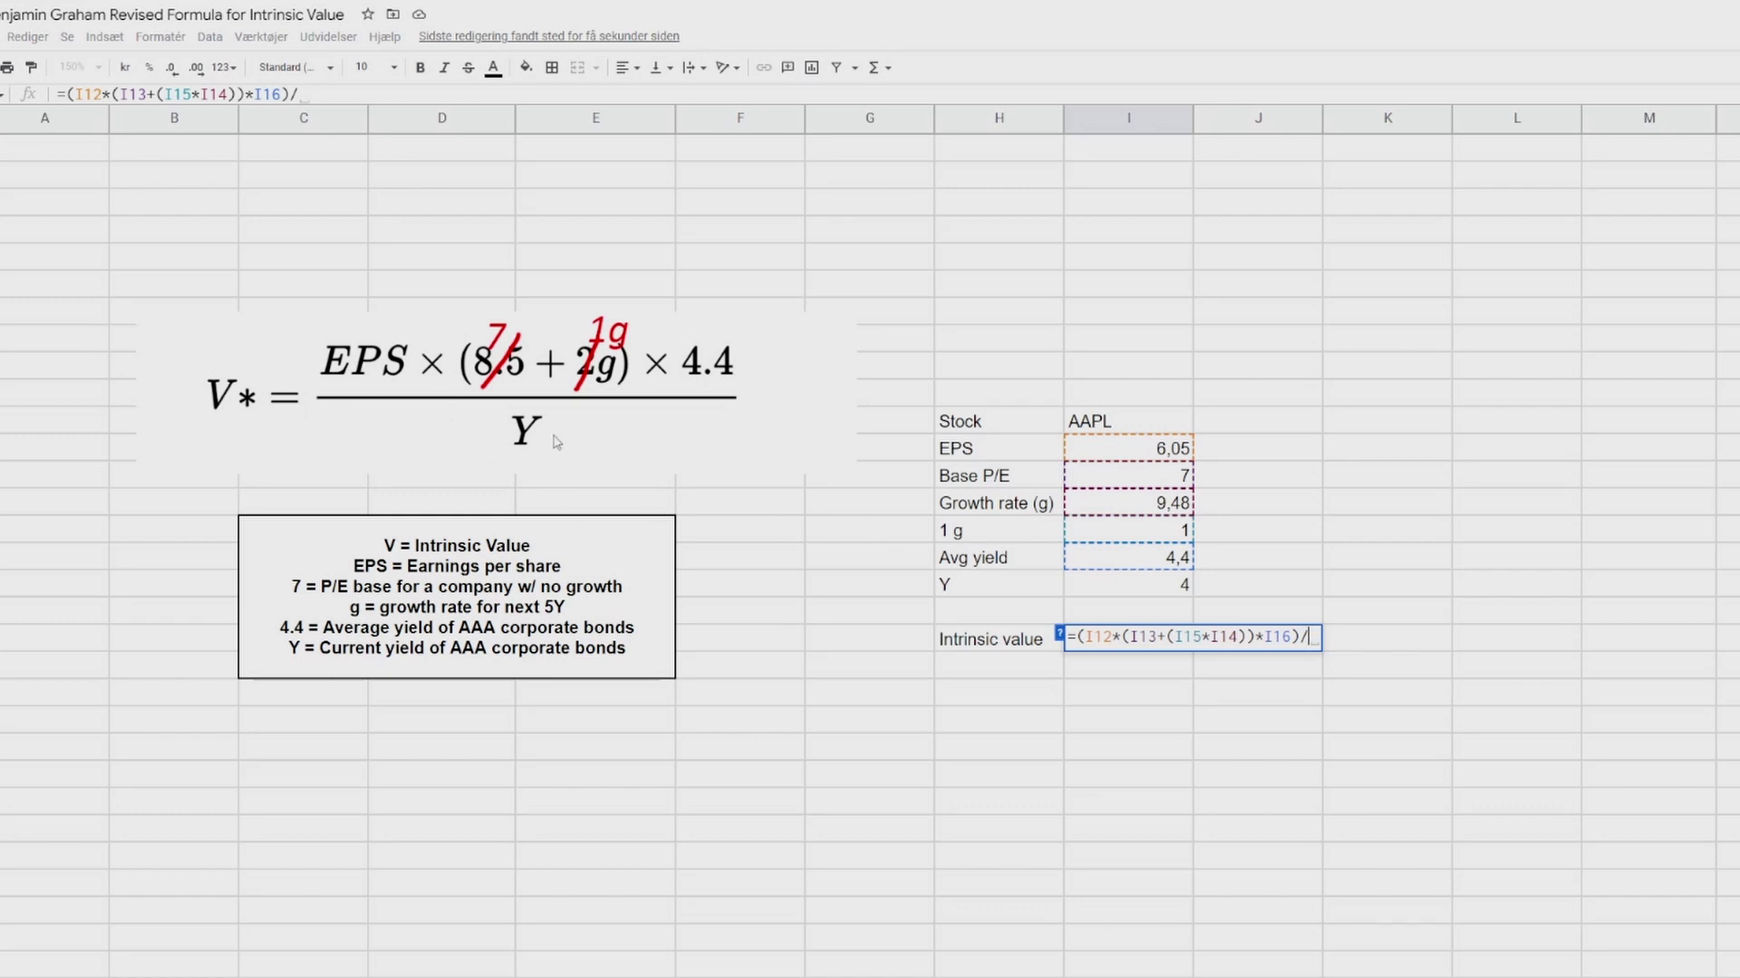
{"action": "left_click", "coordinate": [1163, 588]}
{"action": "key", "text": "Return"}
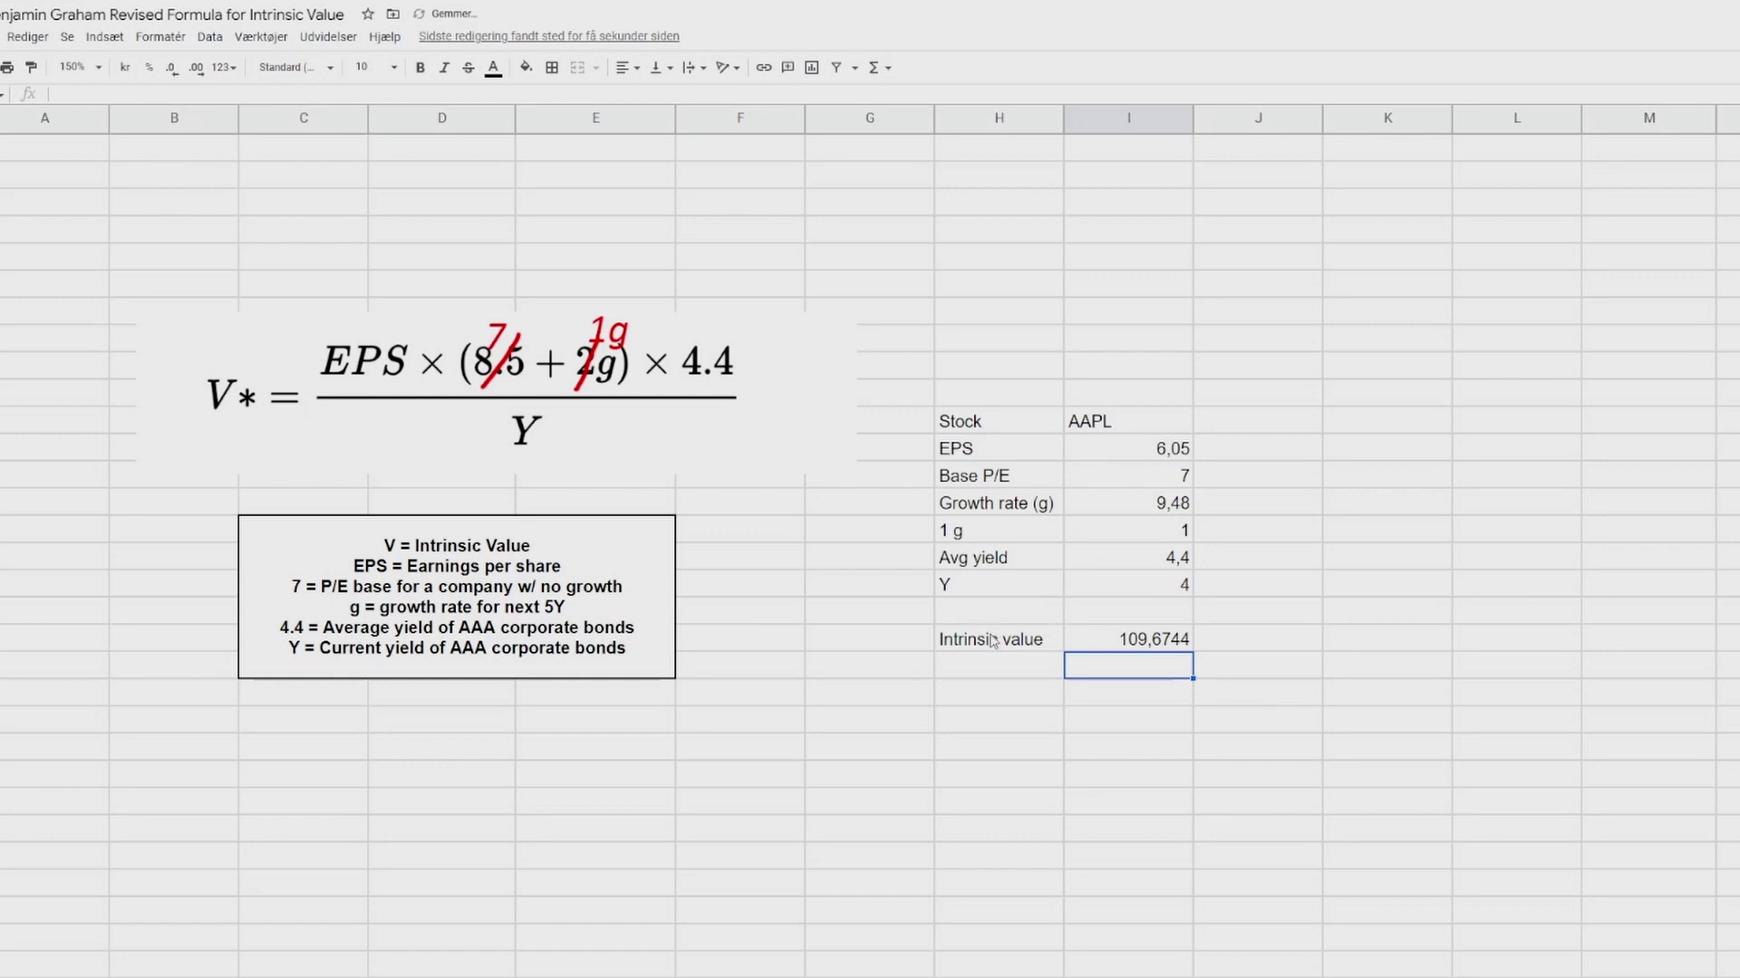
Format the intrinsic value as US dollars ($109,67) and select the next label cell.
{"action": "left_click", "coordinate": [1147, 645]}
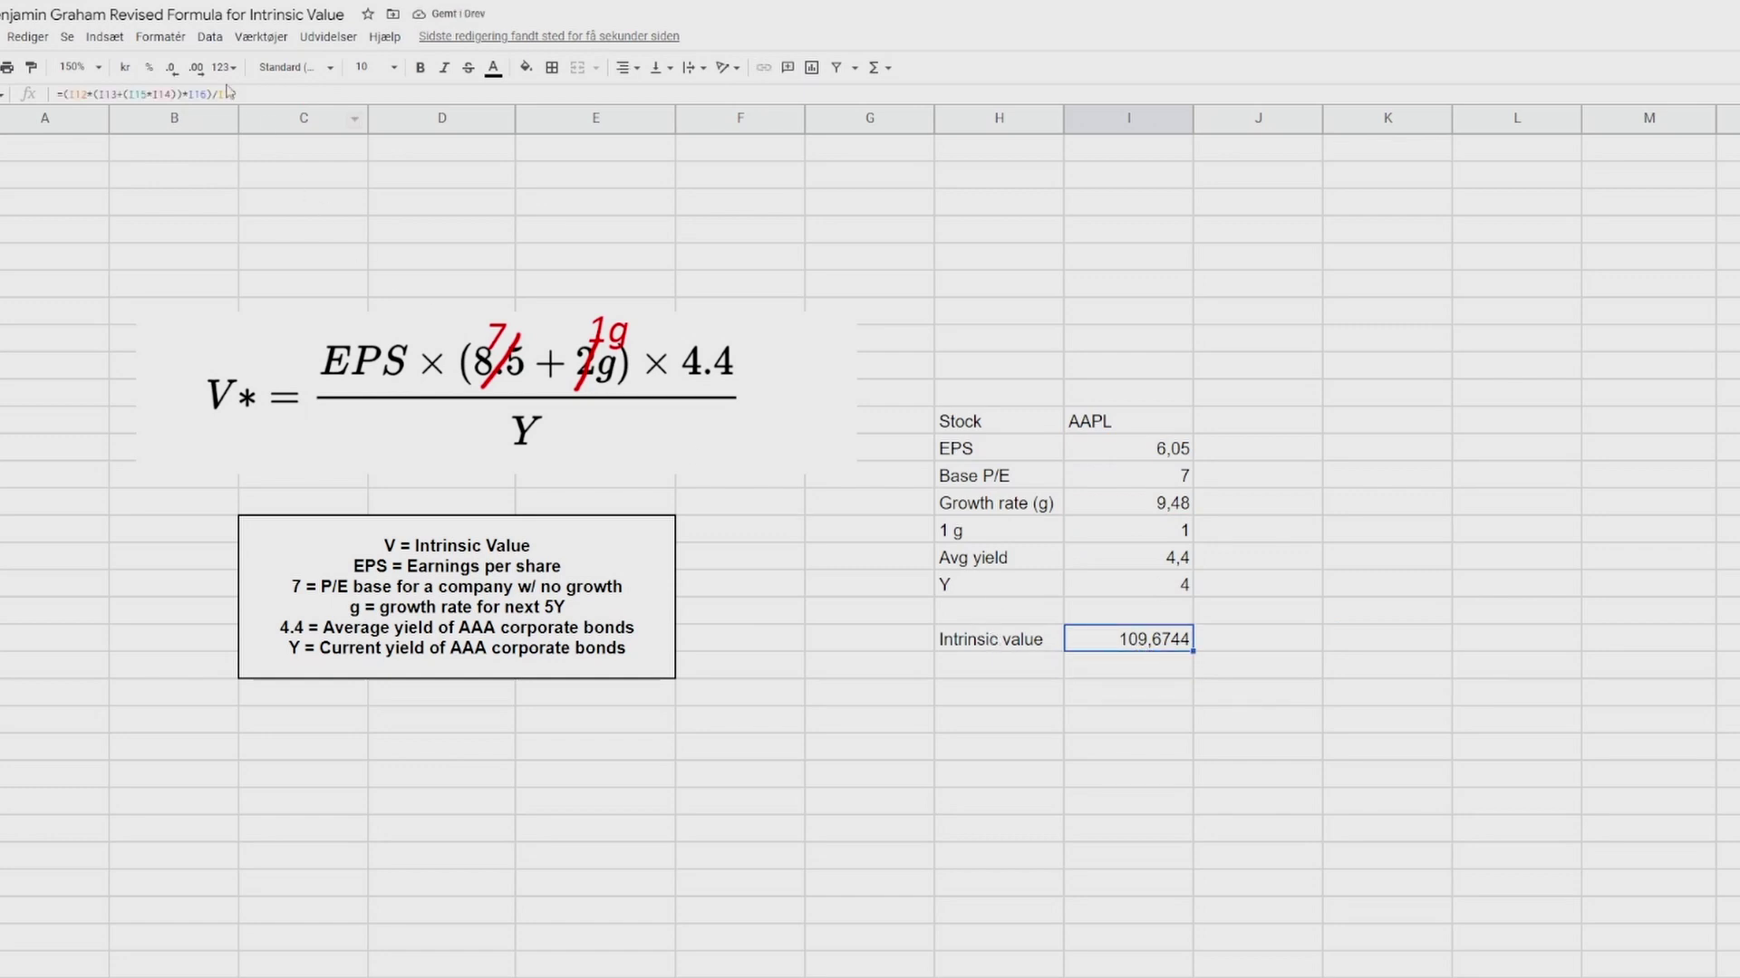
{"action": "left_click", "coordinate": [160, 36]}
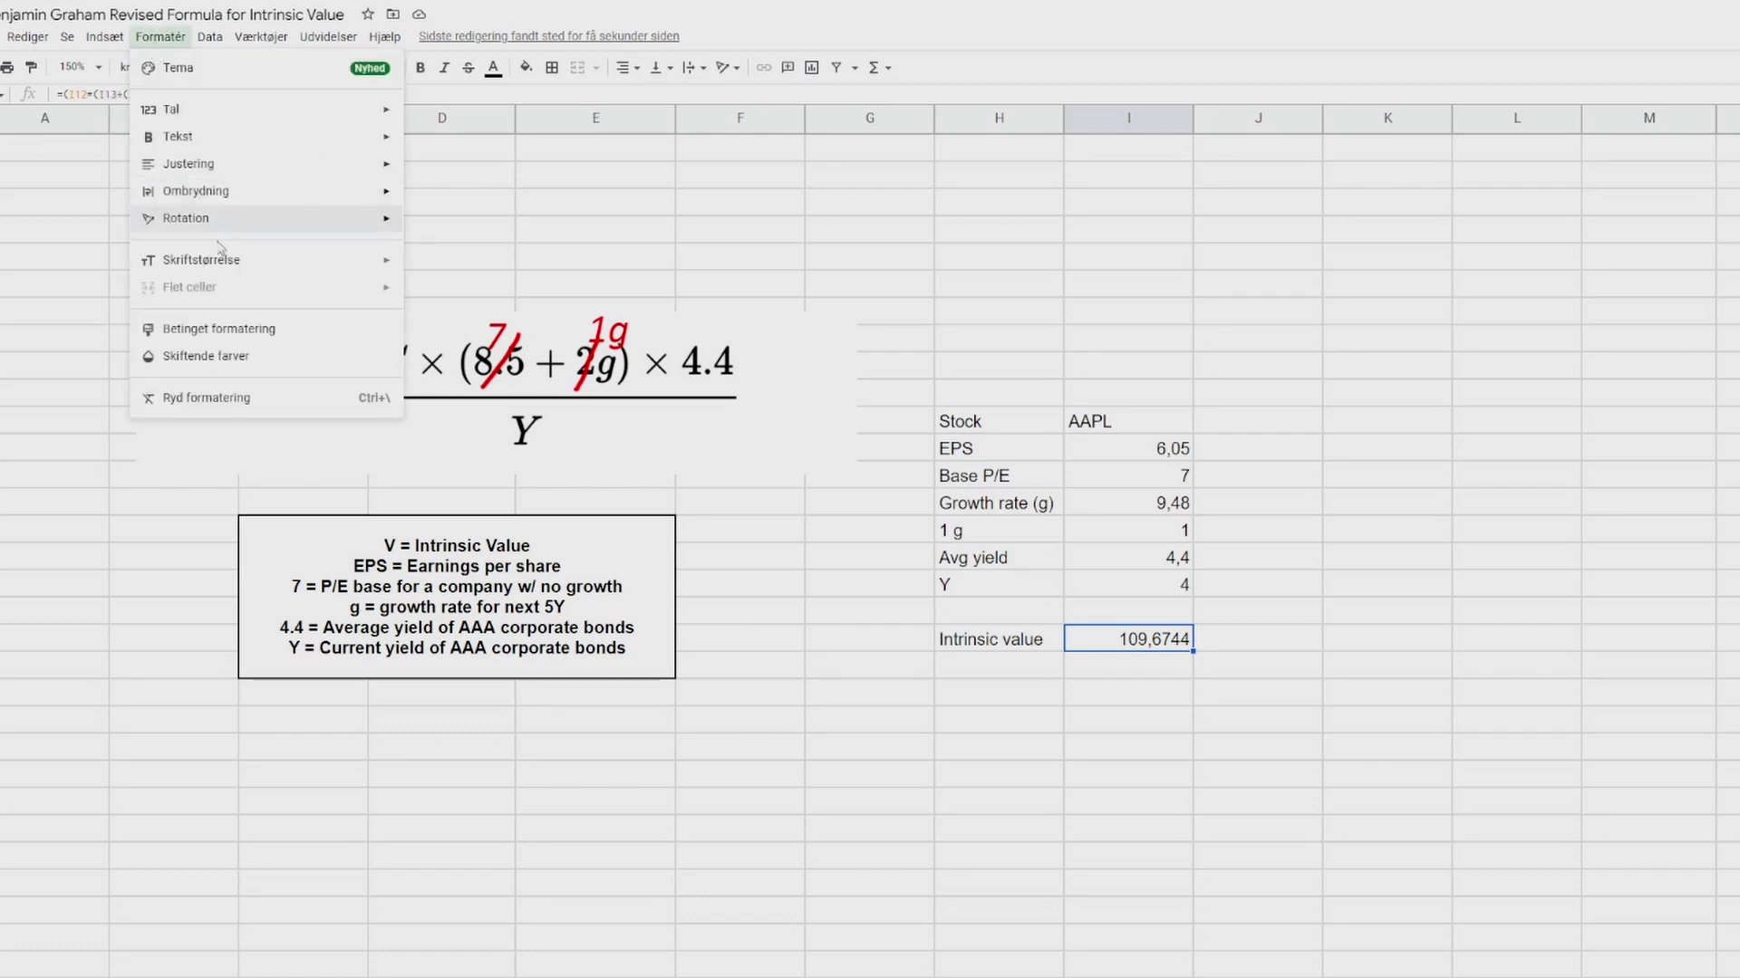
{"action": "mouse_move", "coordinate": [208, 108]}
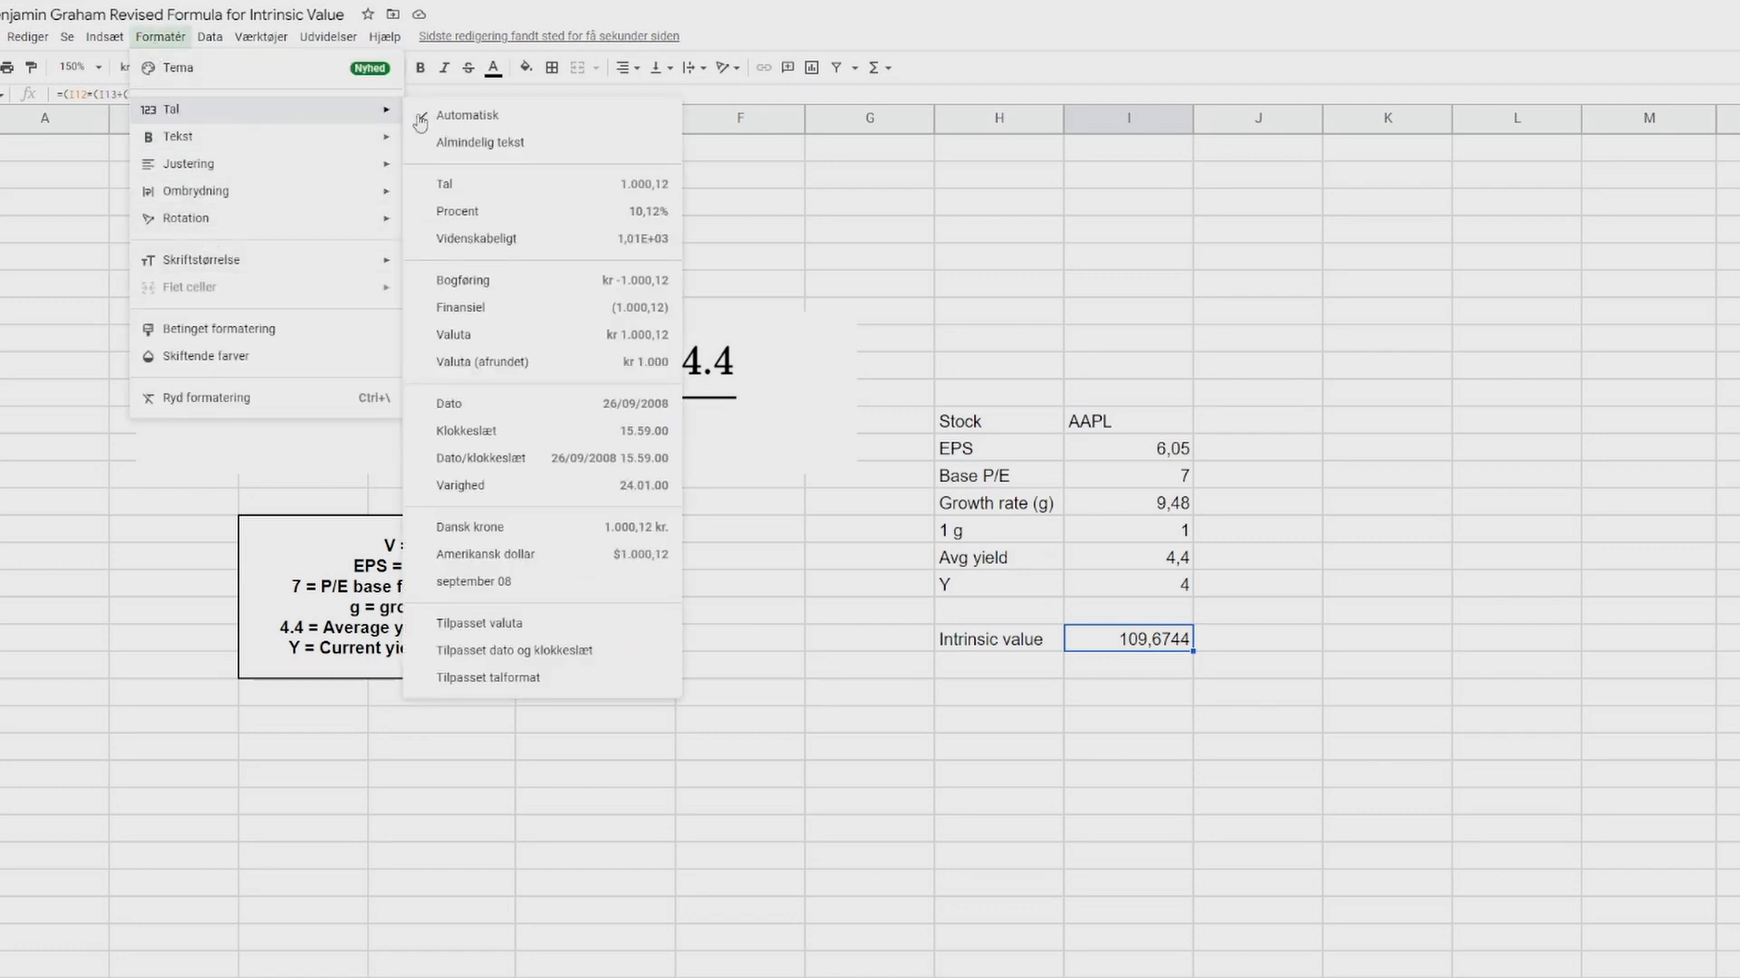
{"action": "left_click", "coordinate": [482, 557]}
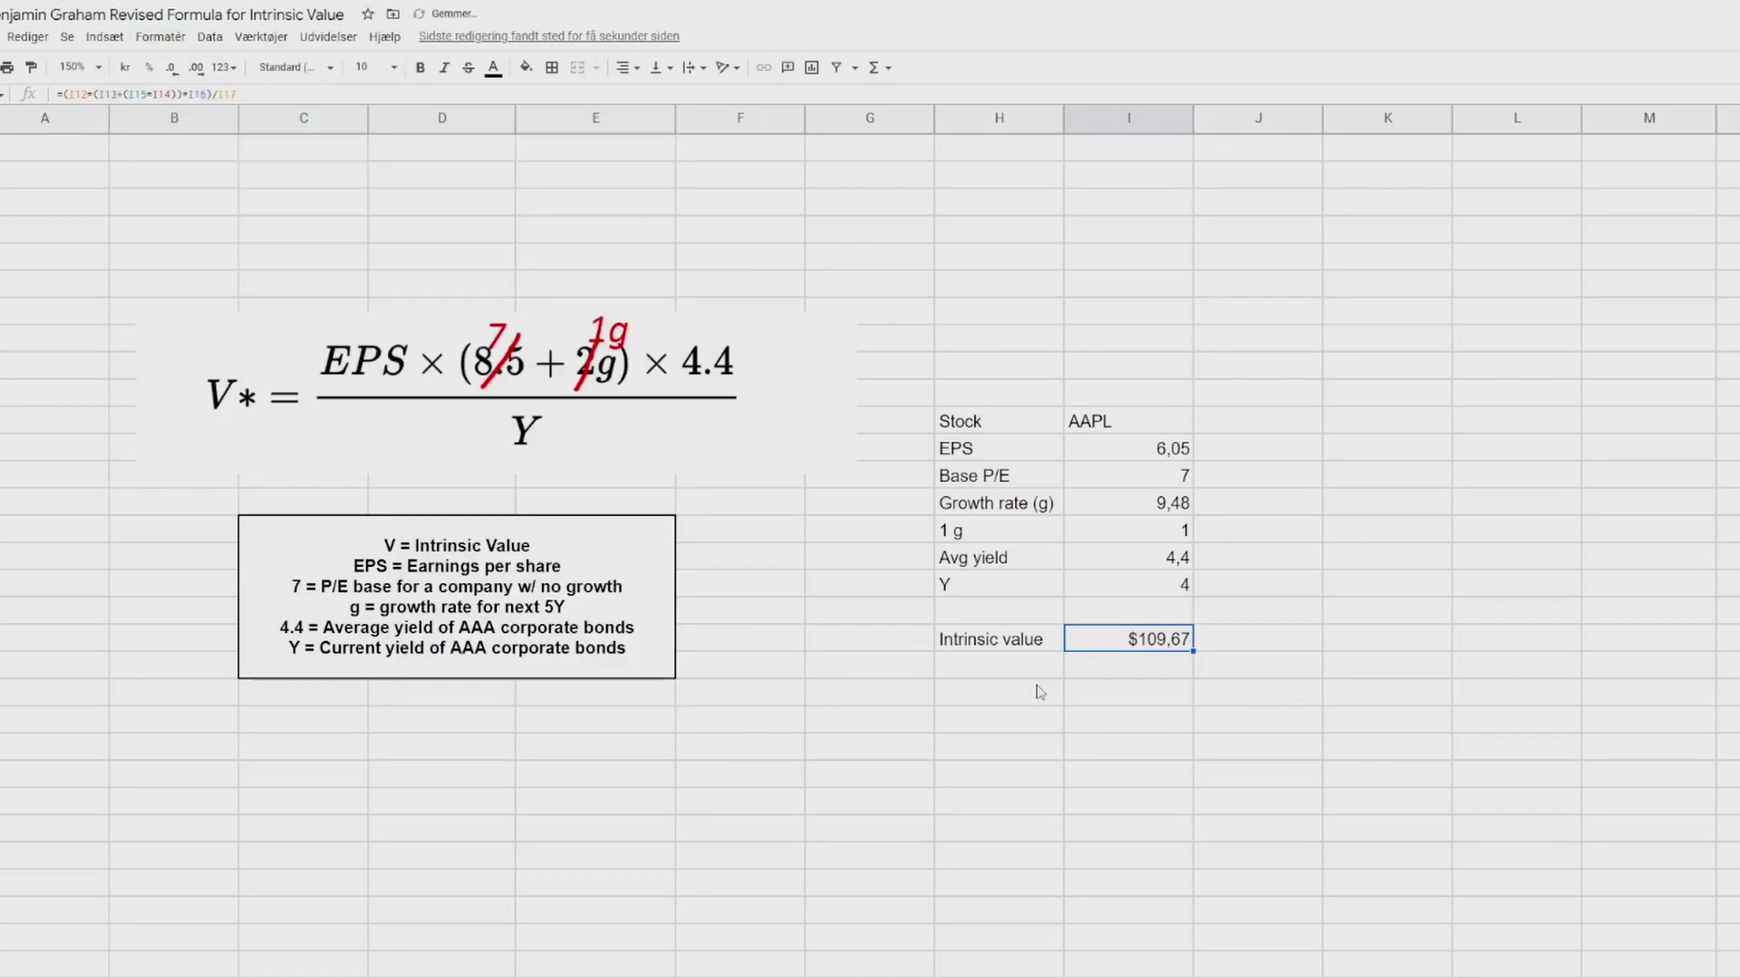
{"action": "left_click", "coordinate": [1079, 705]}
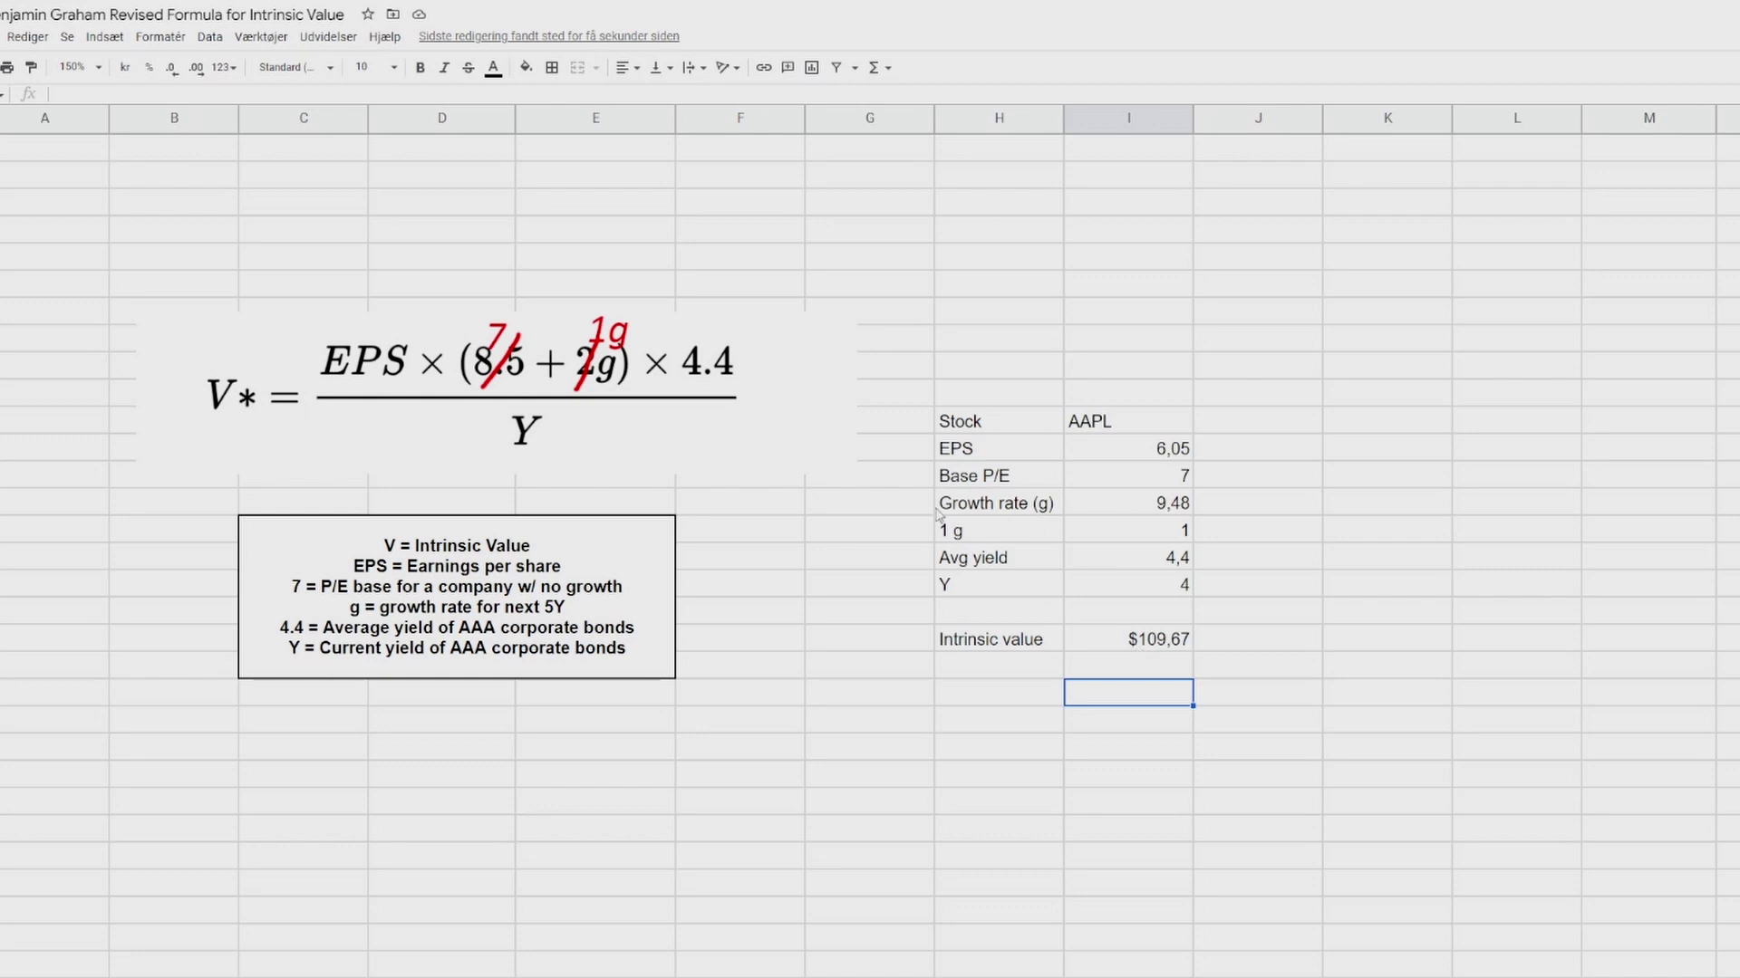
{"action": "left_click", "coordinate": [951, 697]}
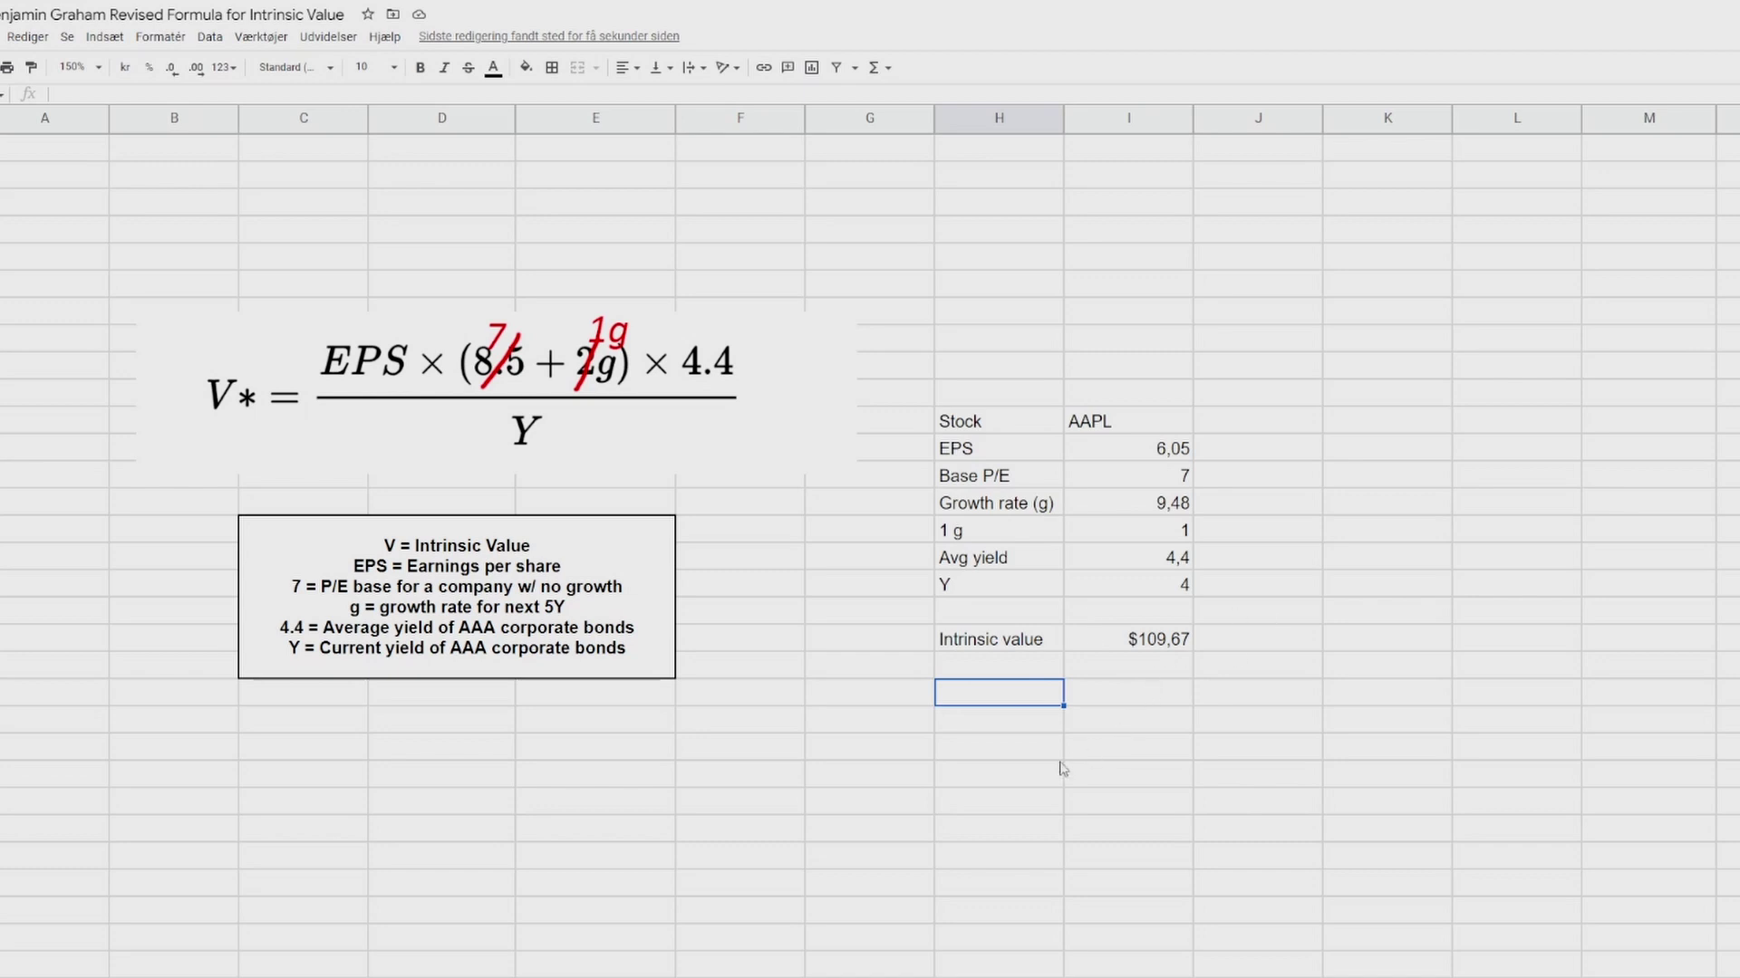
Add a Current price row using =GOOGLEFINANCE(I11;"price") for AAPL's live price.
{"action": "type", "text": "Current price"}
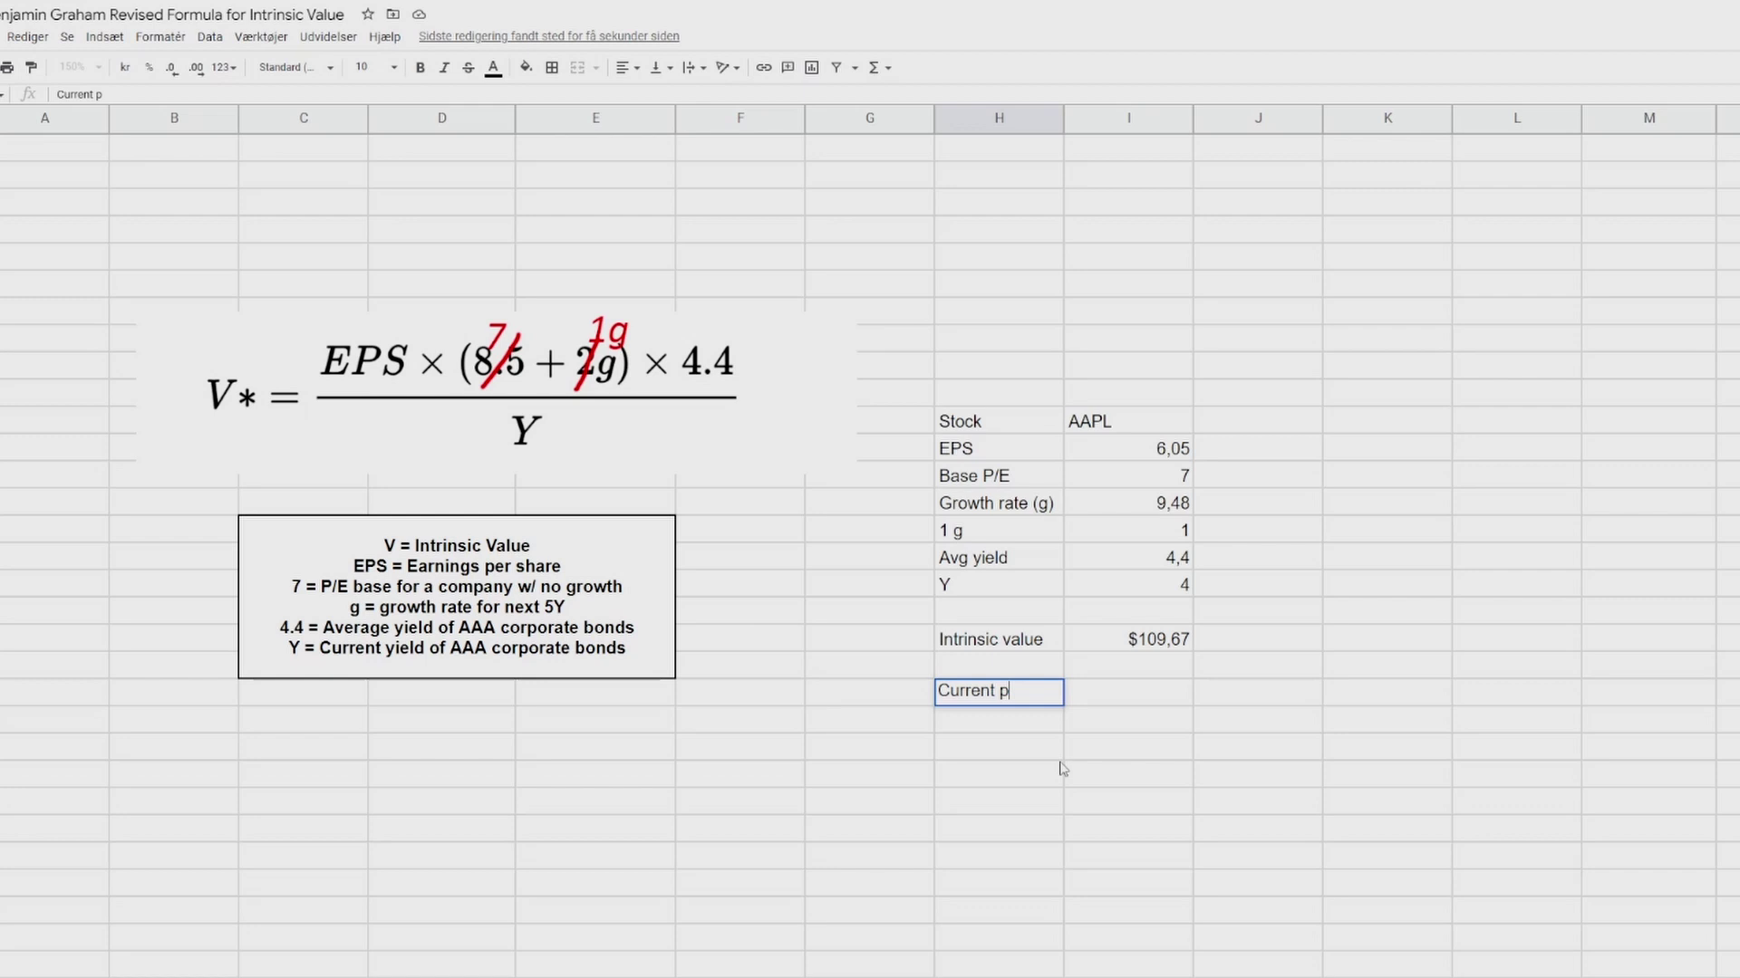
{"action": "left_click", "coordinate": [1105, 701]}
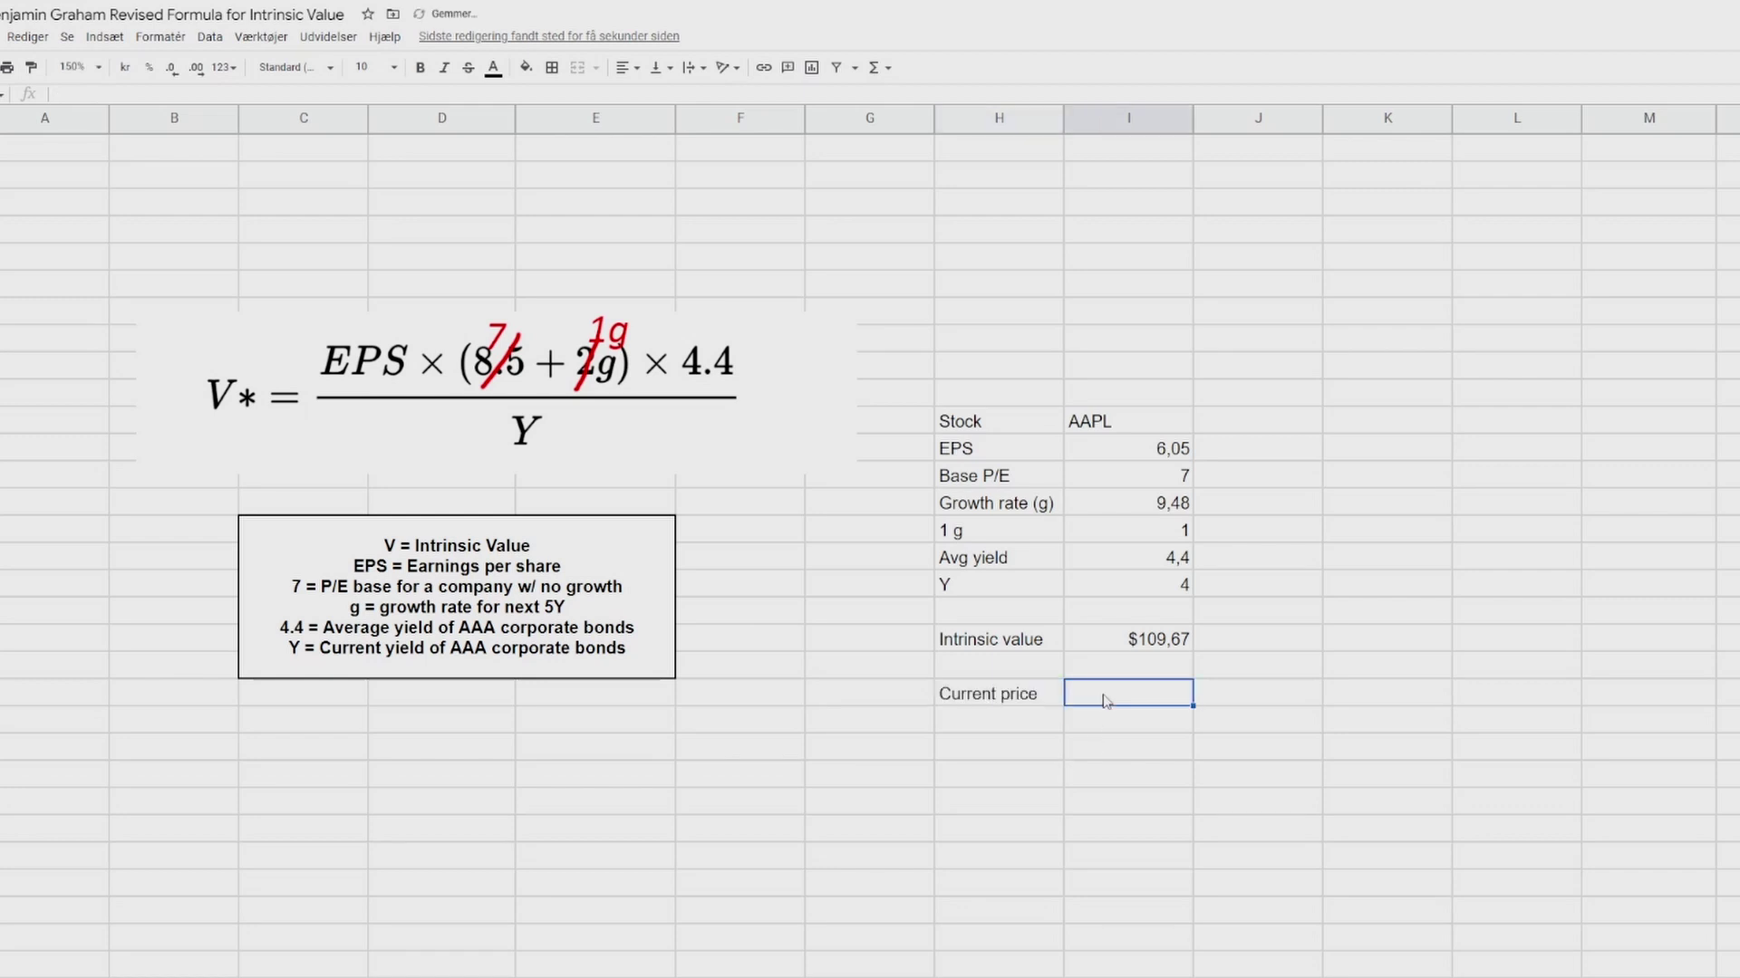
{"action": "type", "text": "=GOO"}
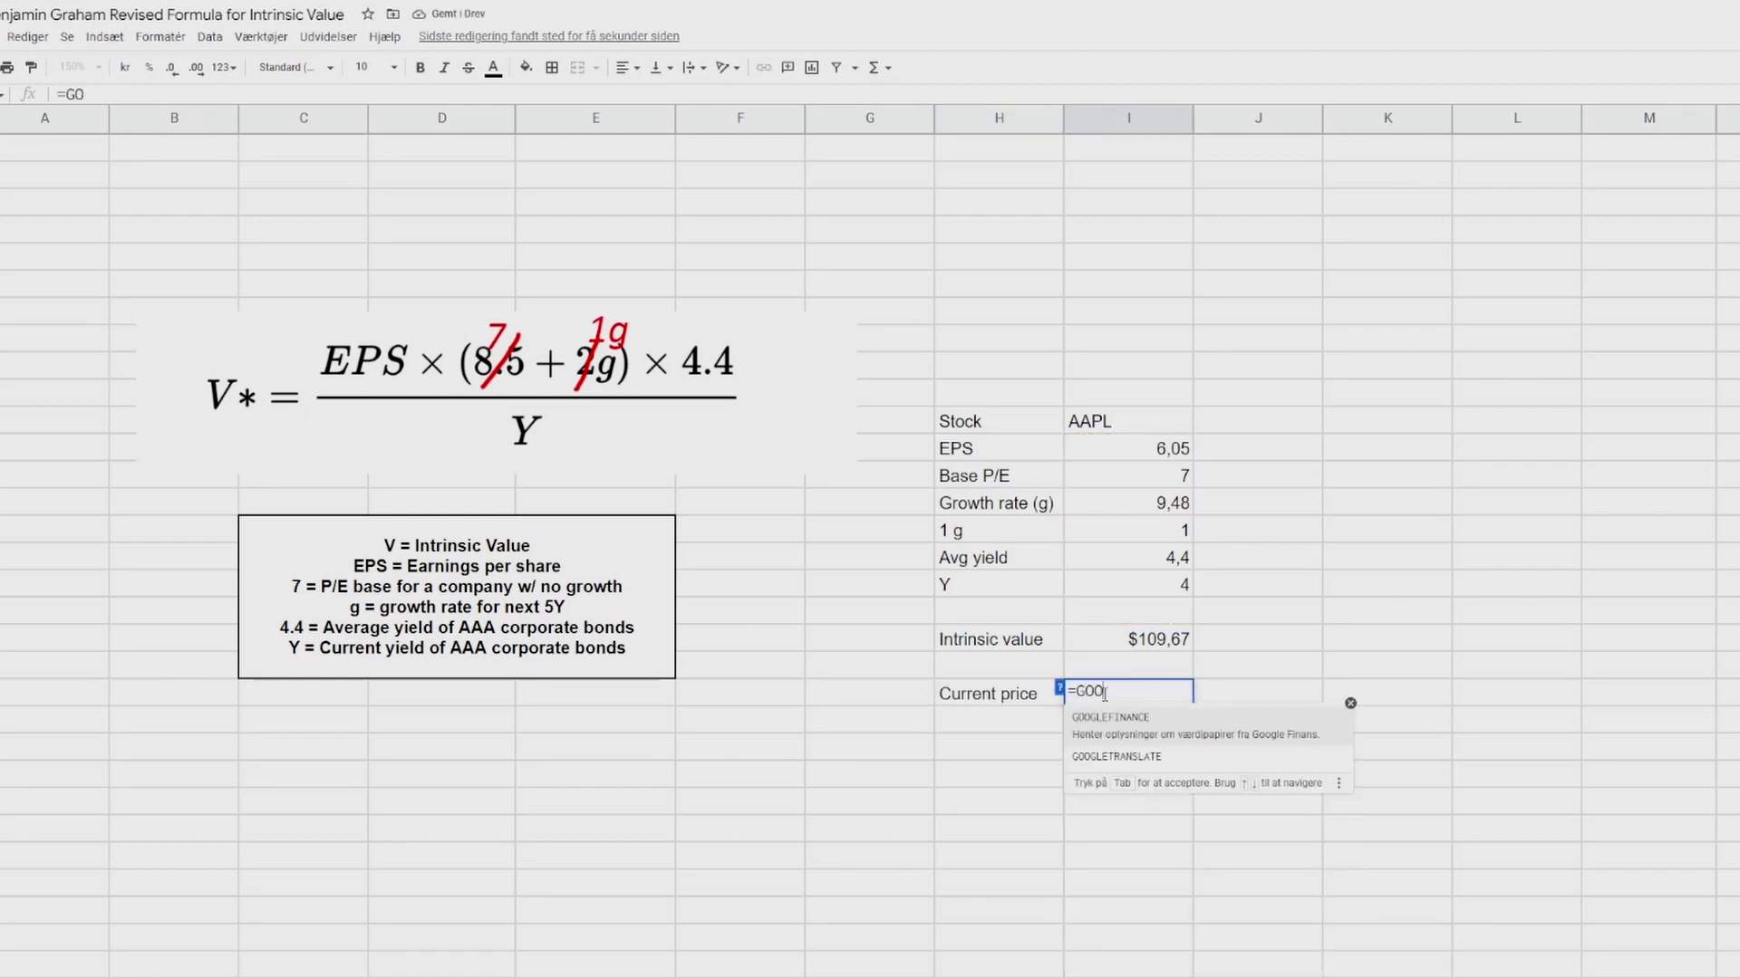
{"action": "type", "text": "GLEF"}
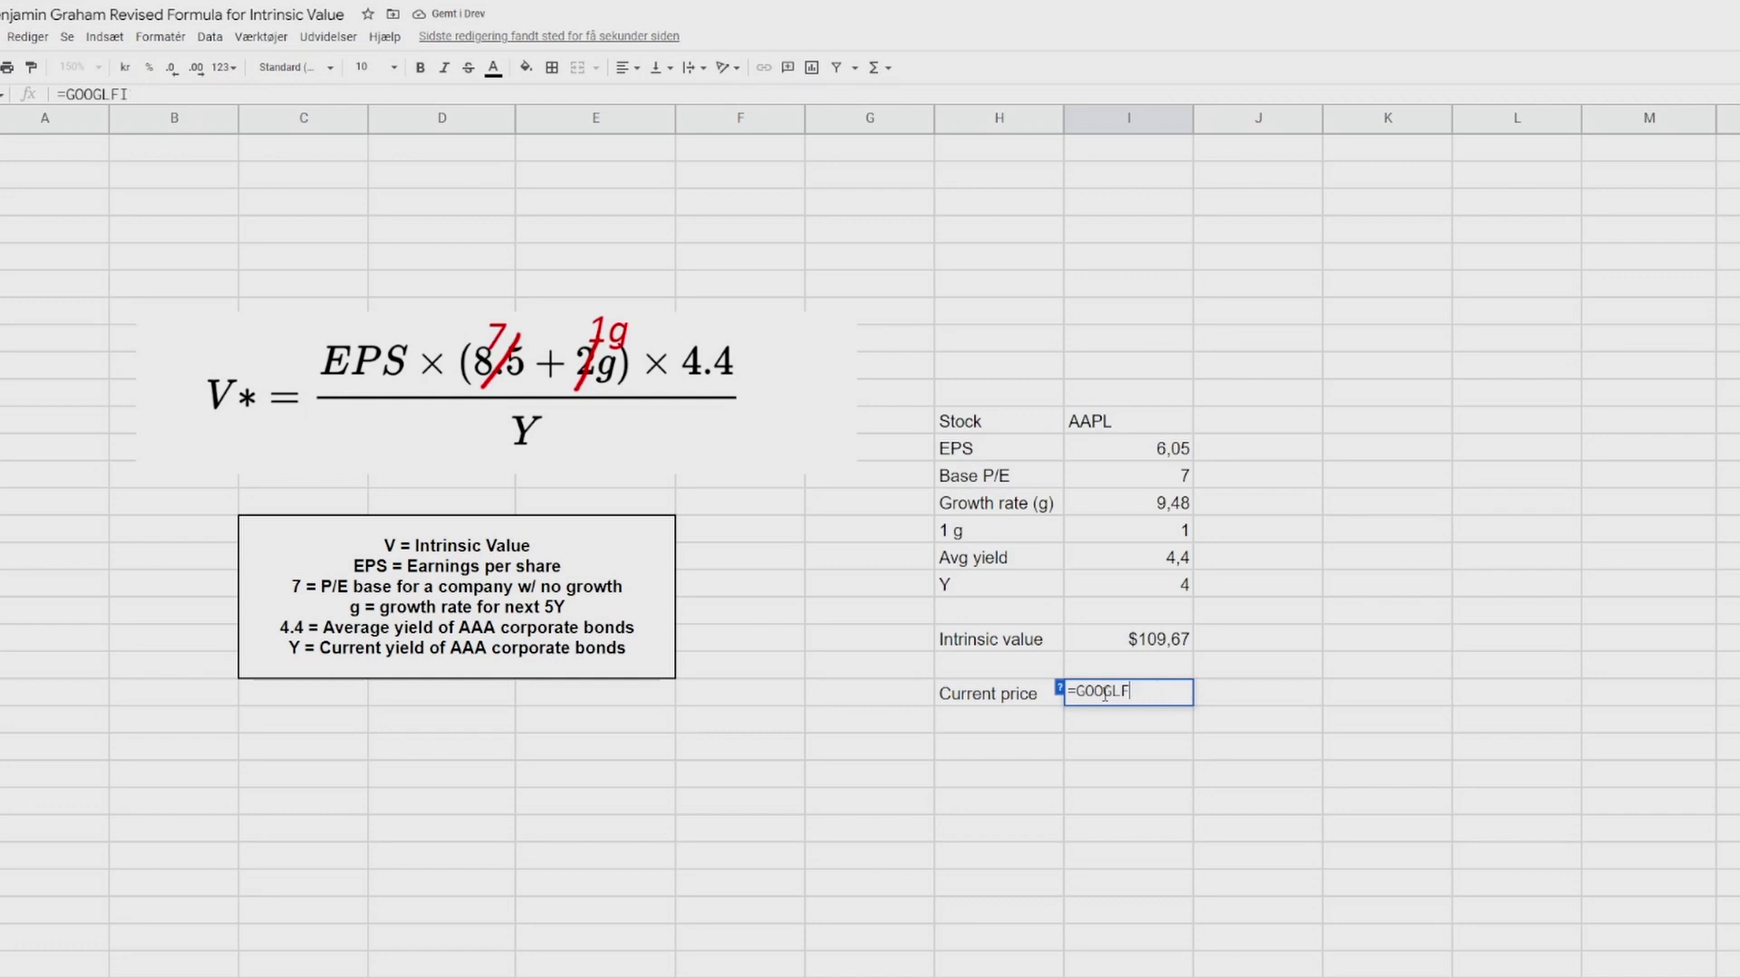
{"action": "type", "text": "INANCE("}
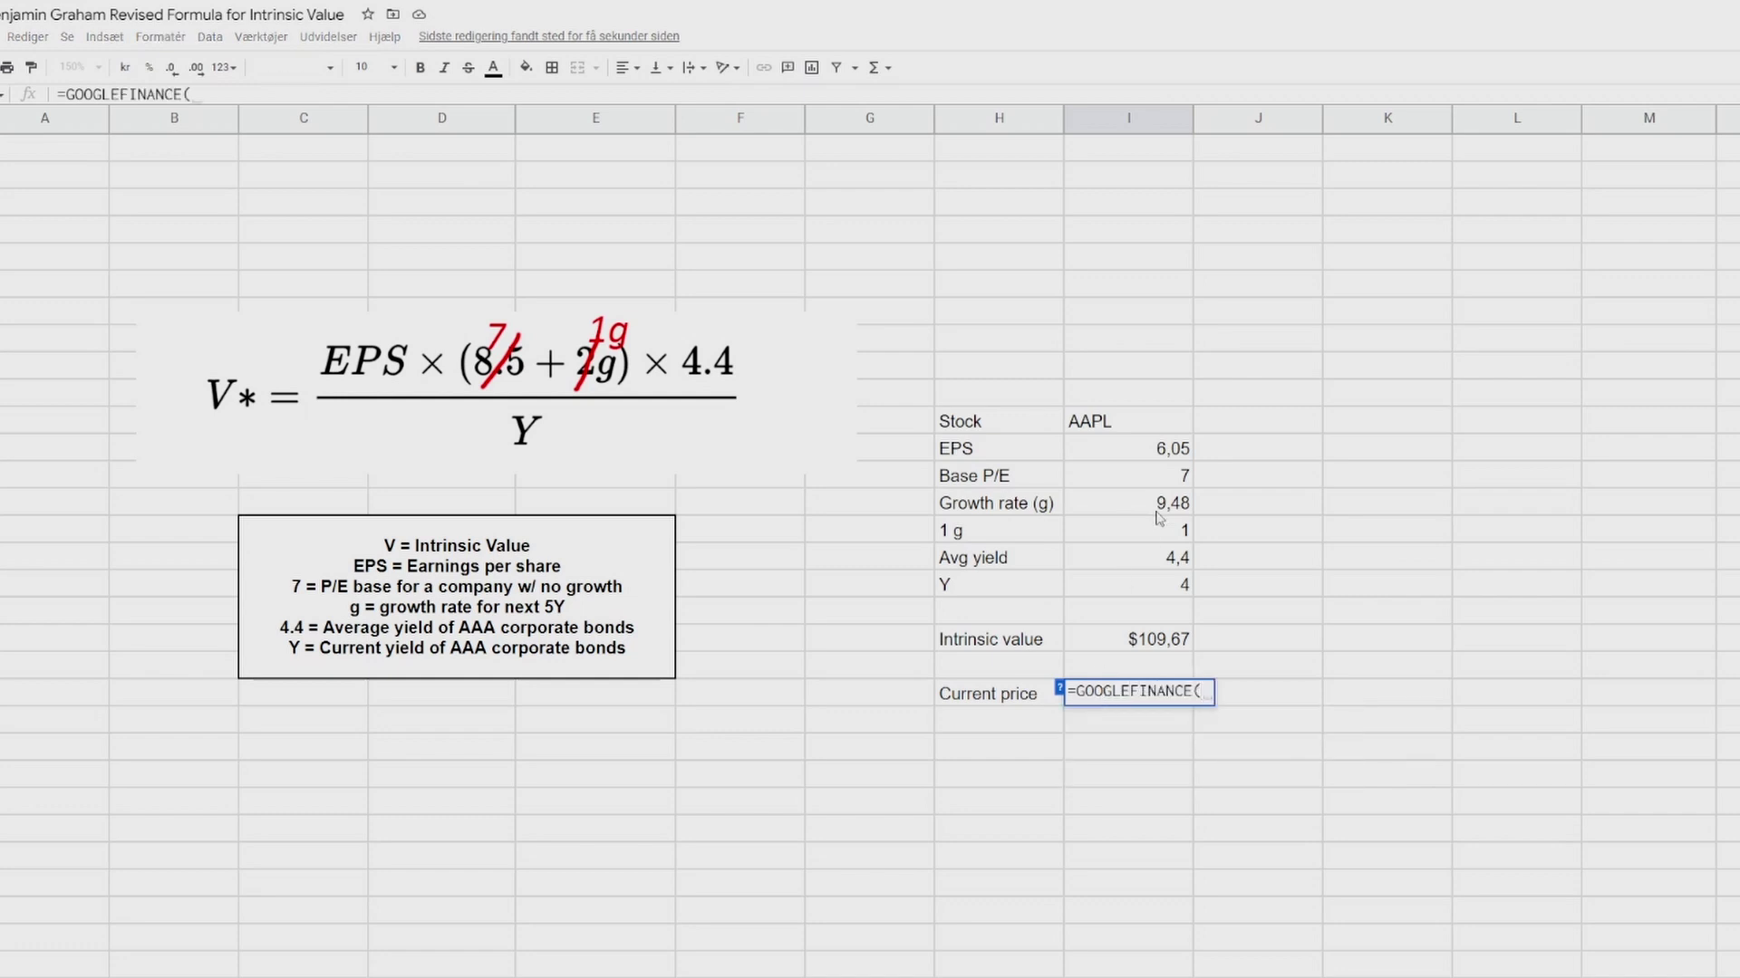
{"action": "left_click", "coordinate": [1117, 424]}
{"action": "type", "text": ";\"price\")"}
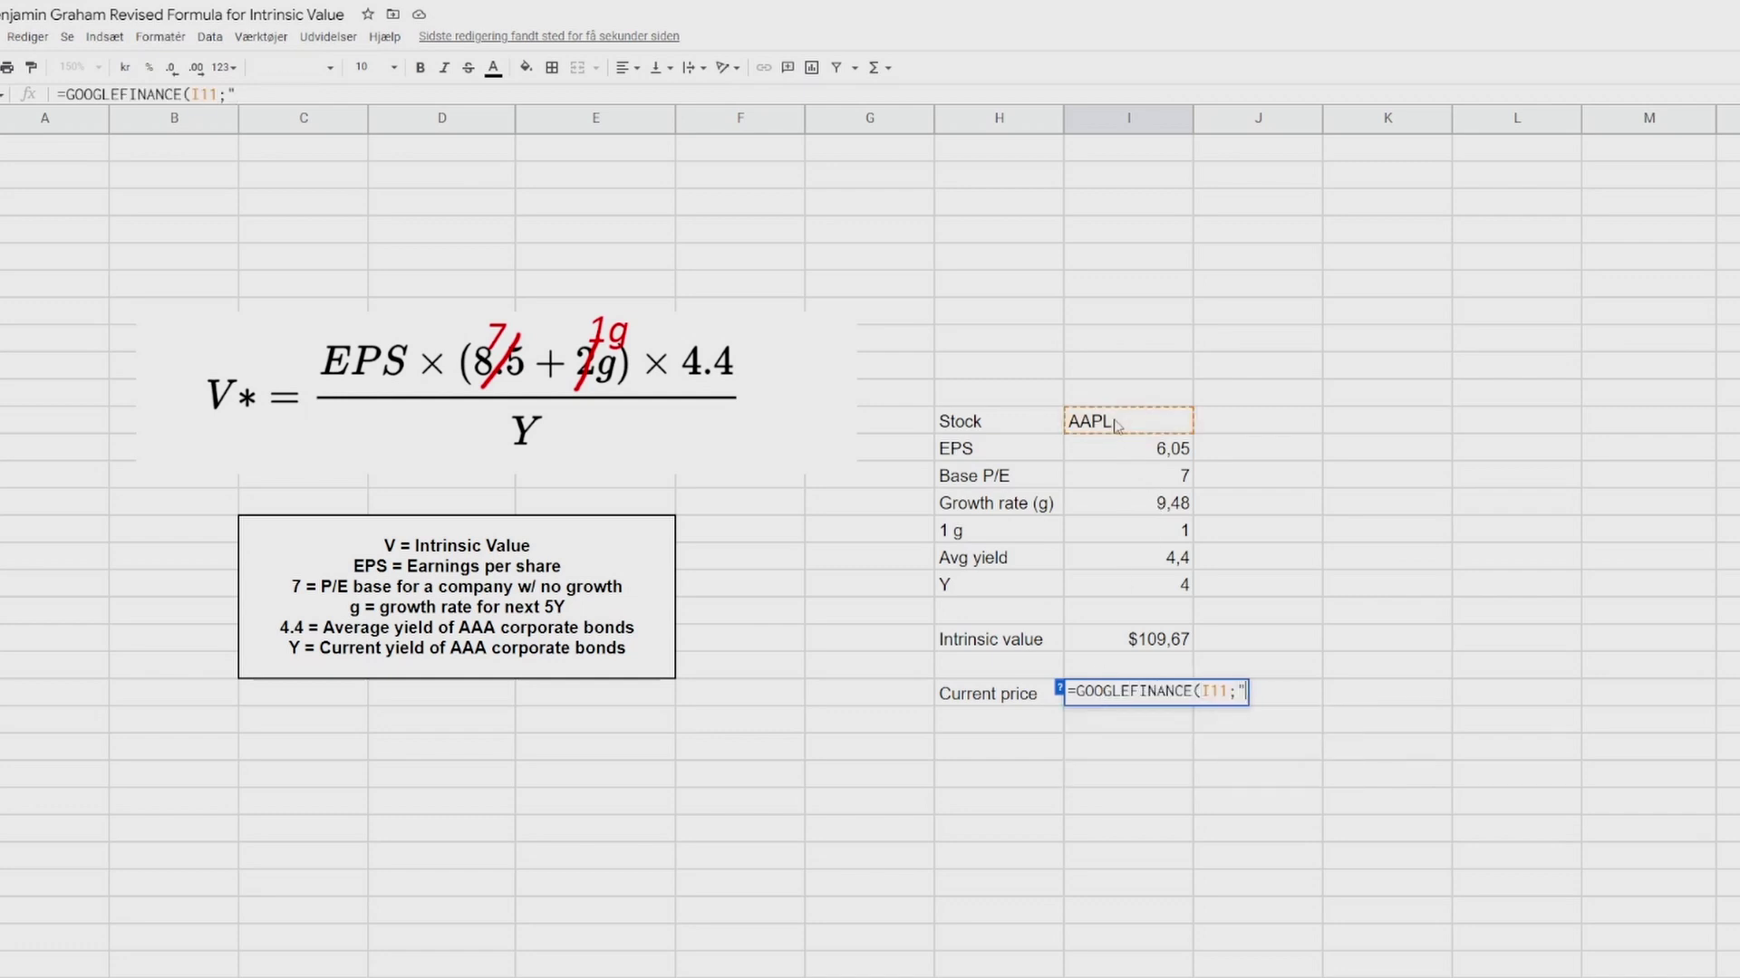
{"action": "key", "text": "Return"}
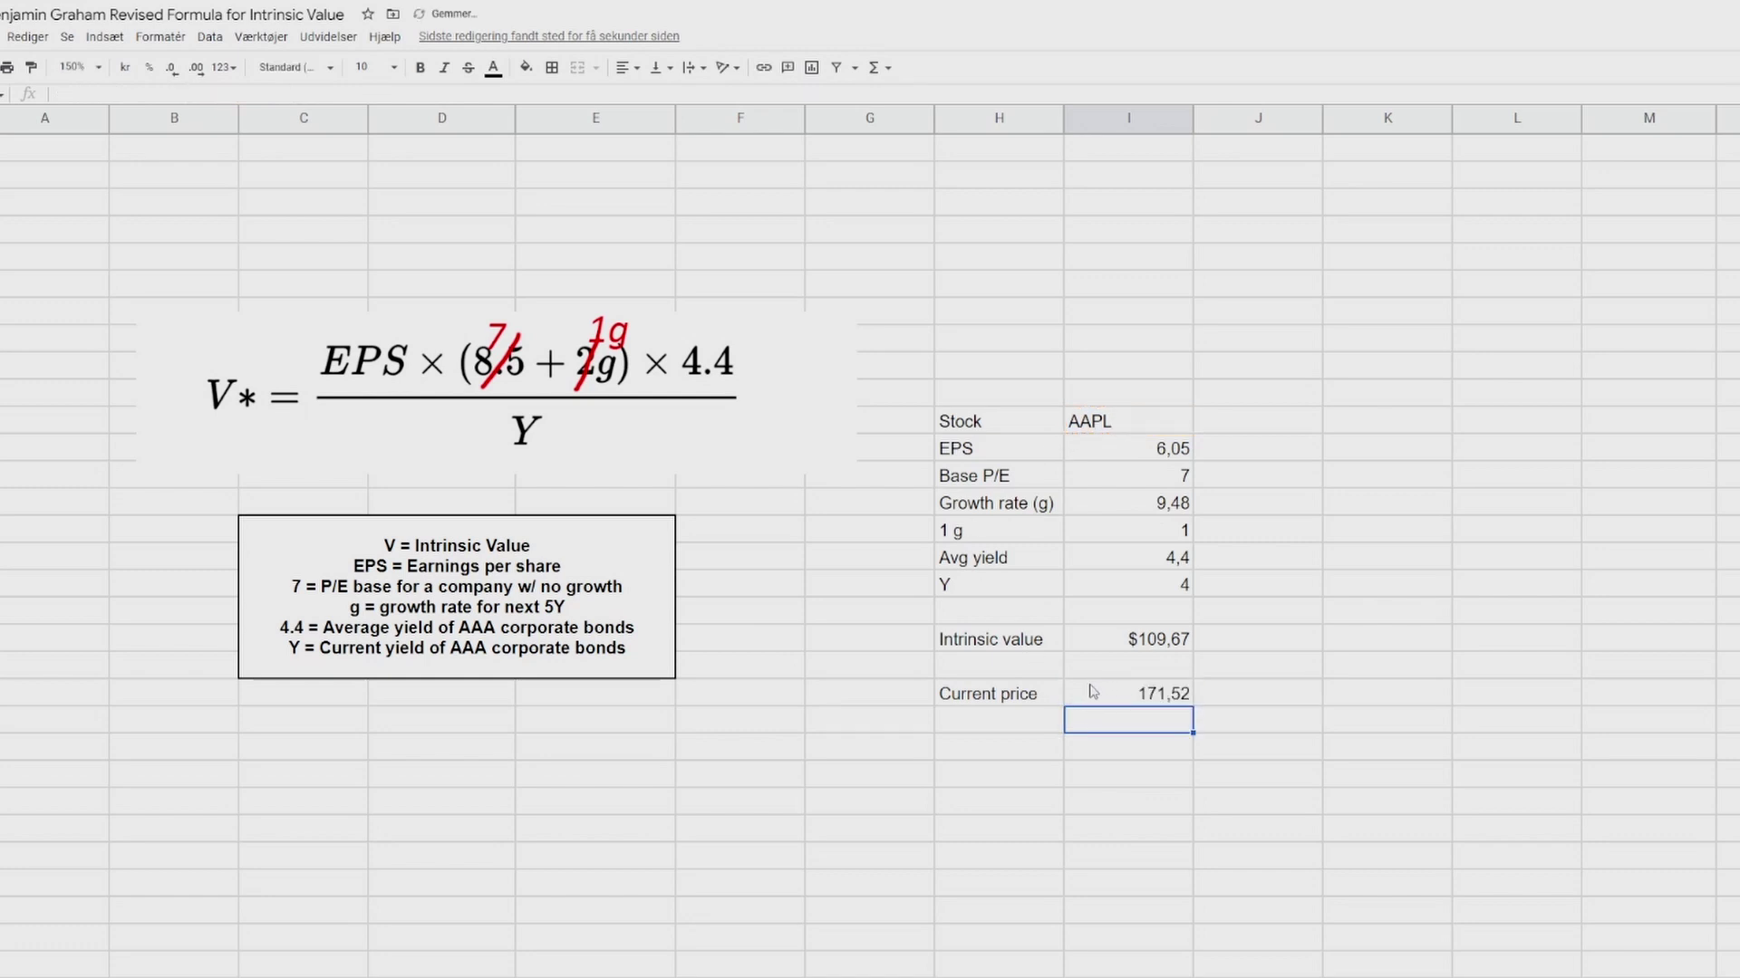
Format the current price as US dollars, showing $171,52.
{"action": "left_click", "coordinate": [1158, 700]}
{"action": "left_click", "coordinate": [155, 40]}
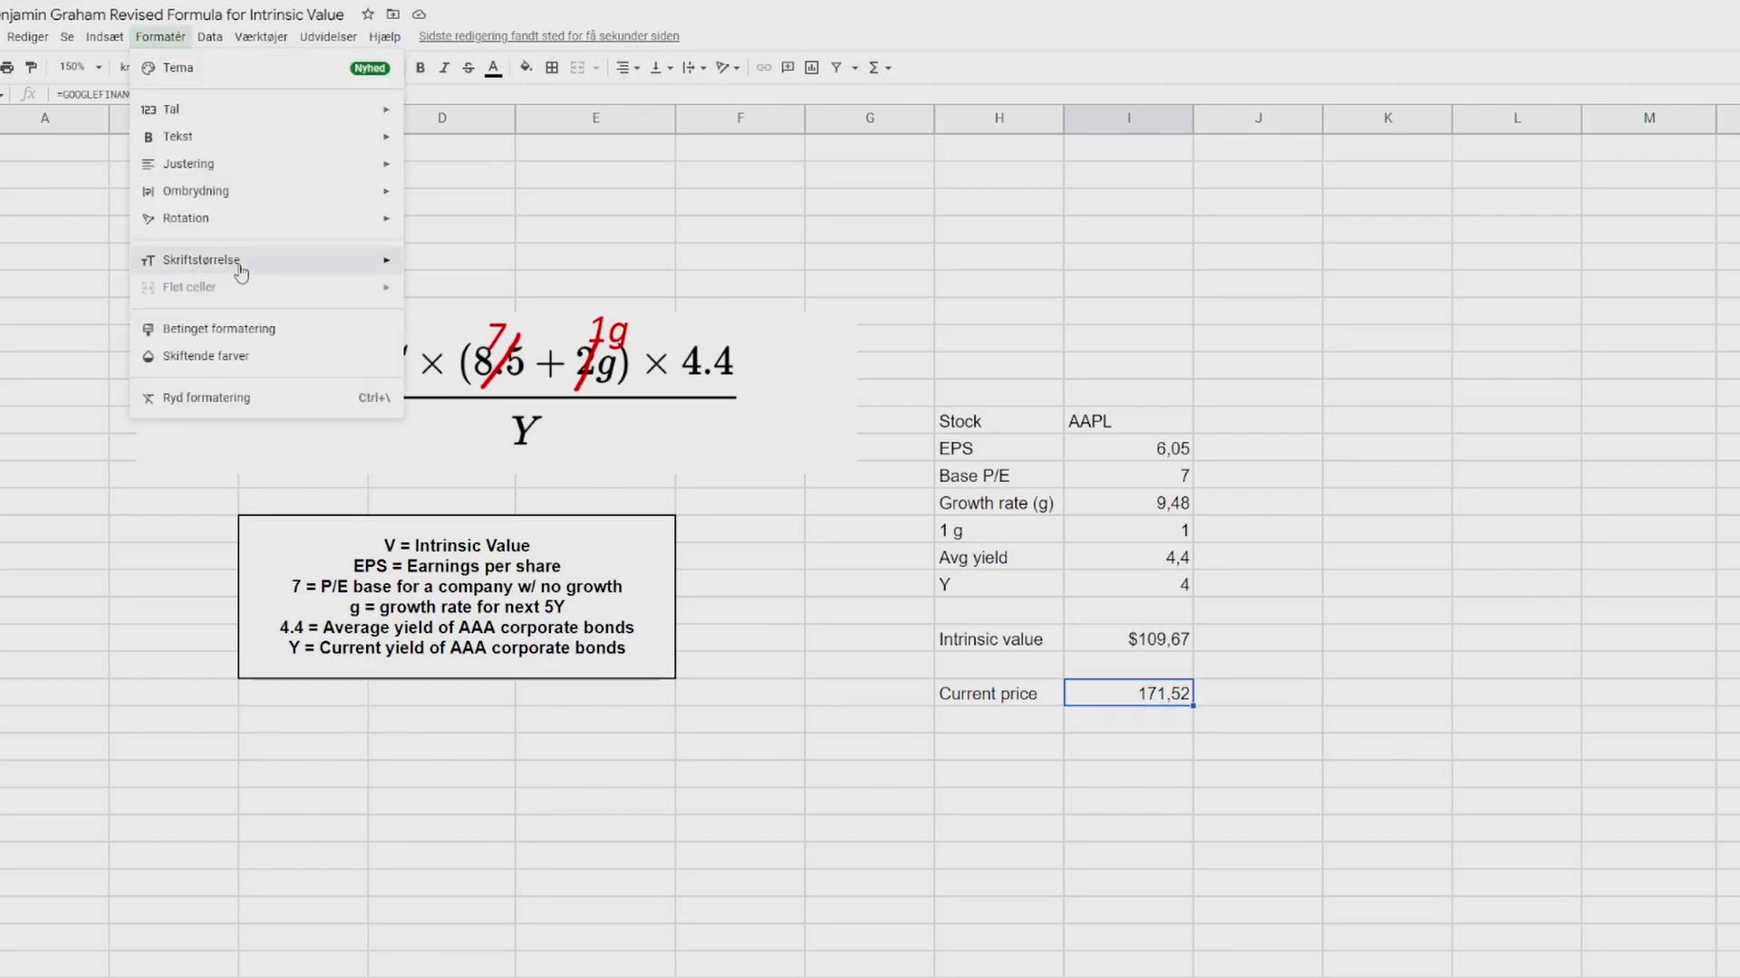
{"action": "mouse_move", "coordinate": [272, 110]}
{"action": "left_click", "coordinate": [484, 555]}
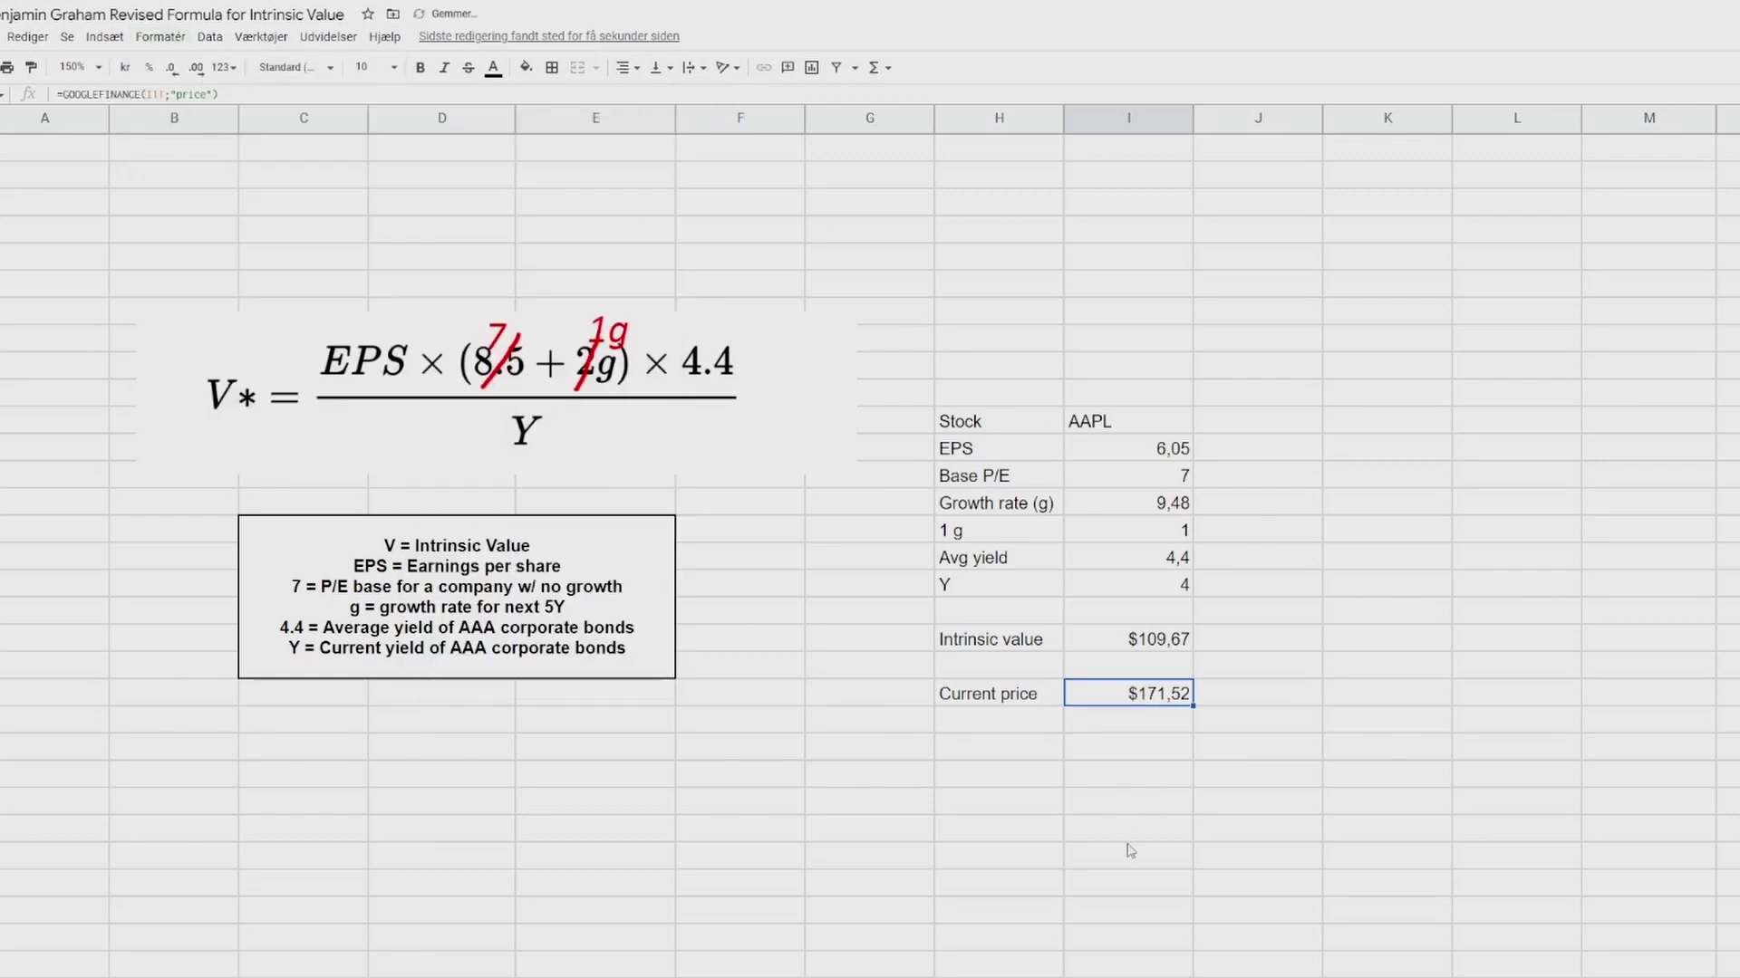
{"action": "left_click", "coordinate": [1129, 829]}
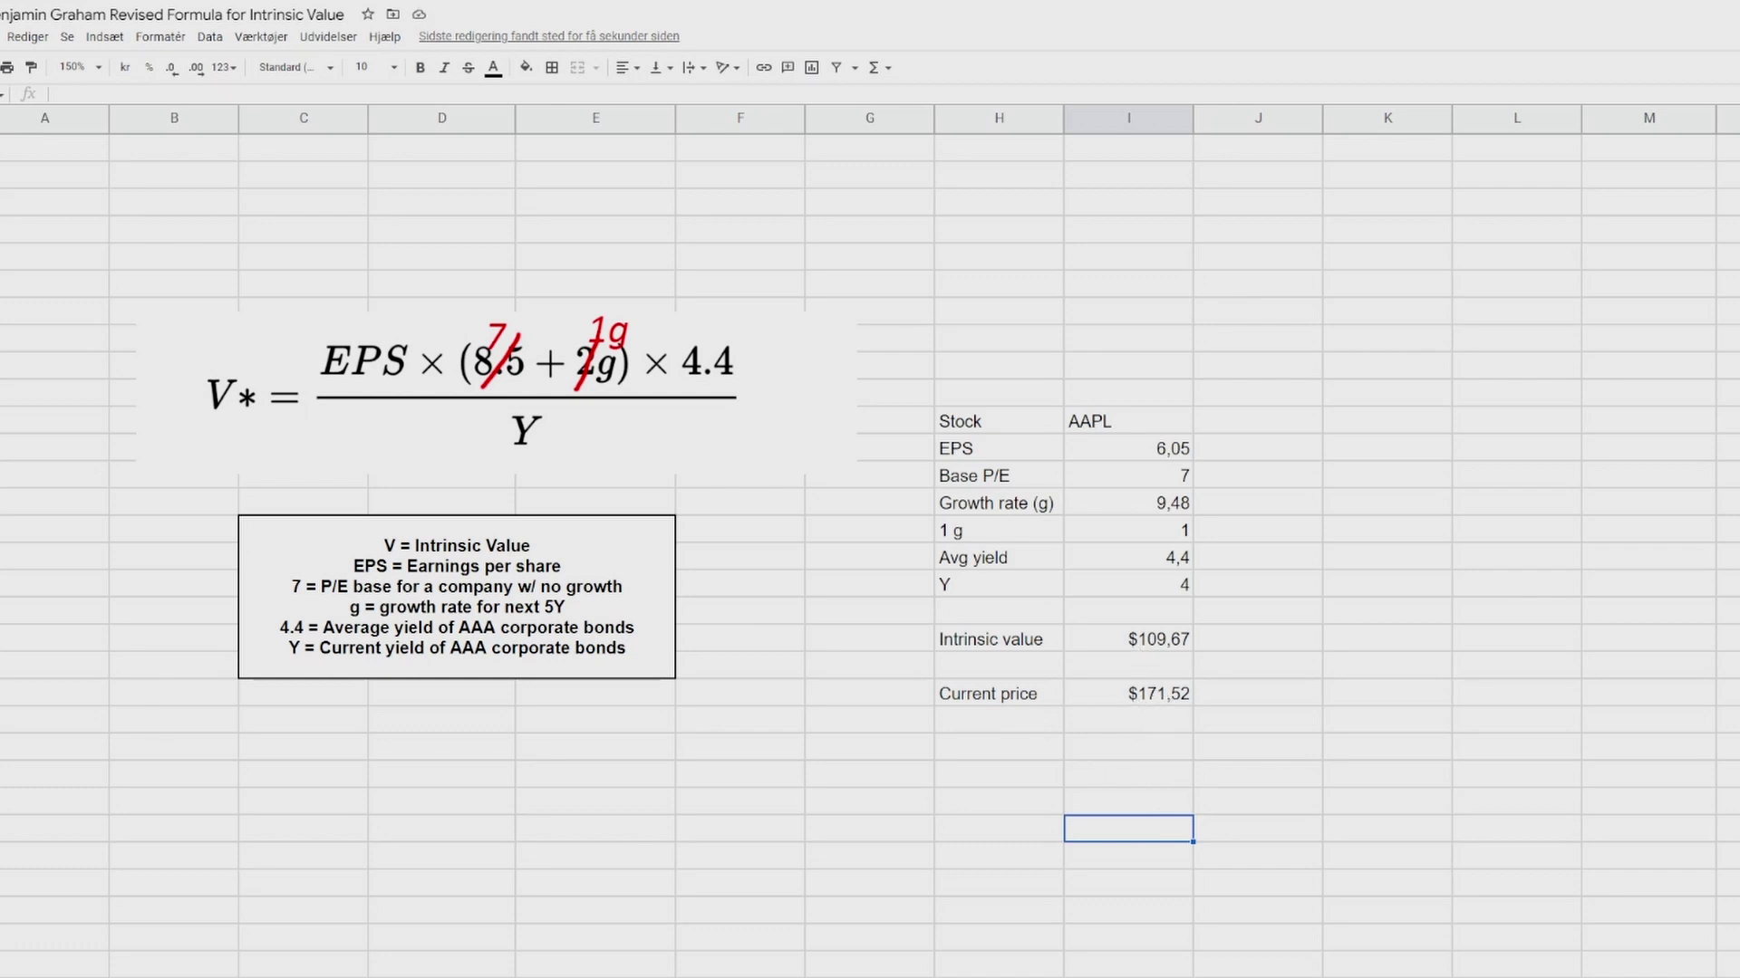
Add a Difference row with the formula =(I21/I19)-1.
{"action": "left_click", "coordinate": [986, 722]}
{"action": "type", "text": "Difference"}
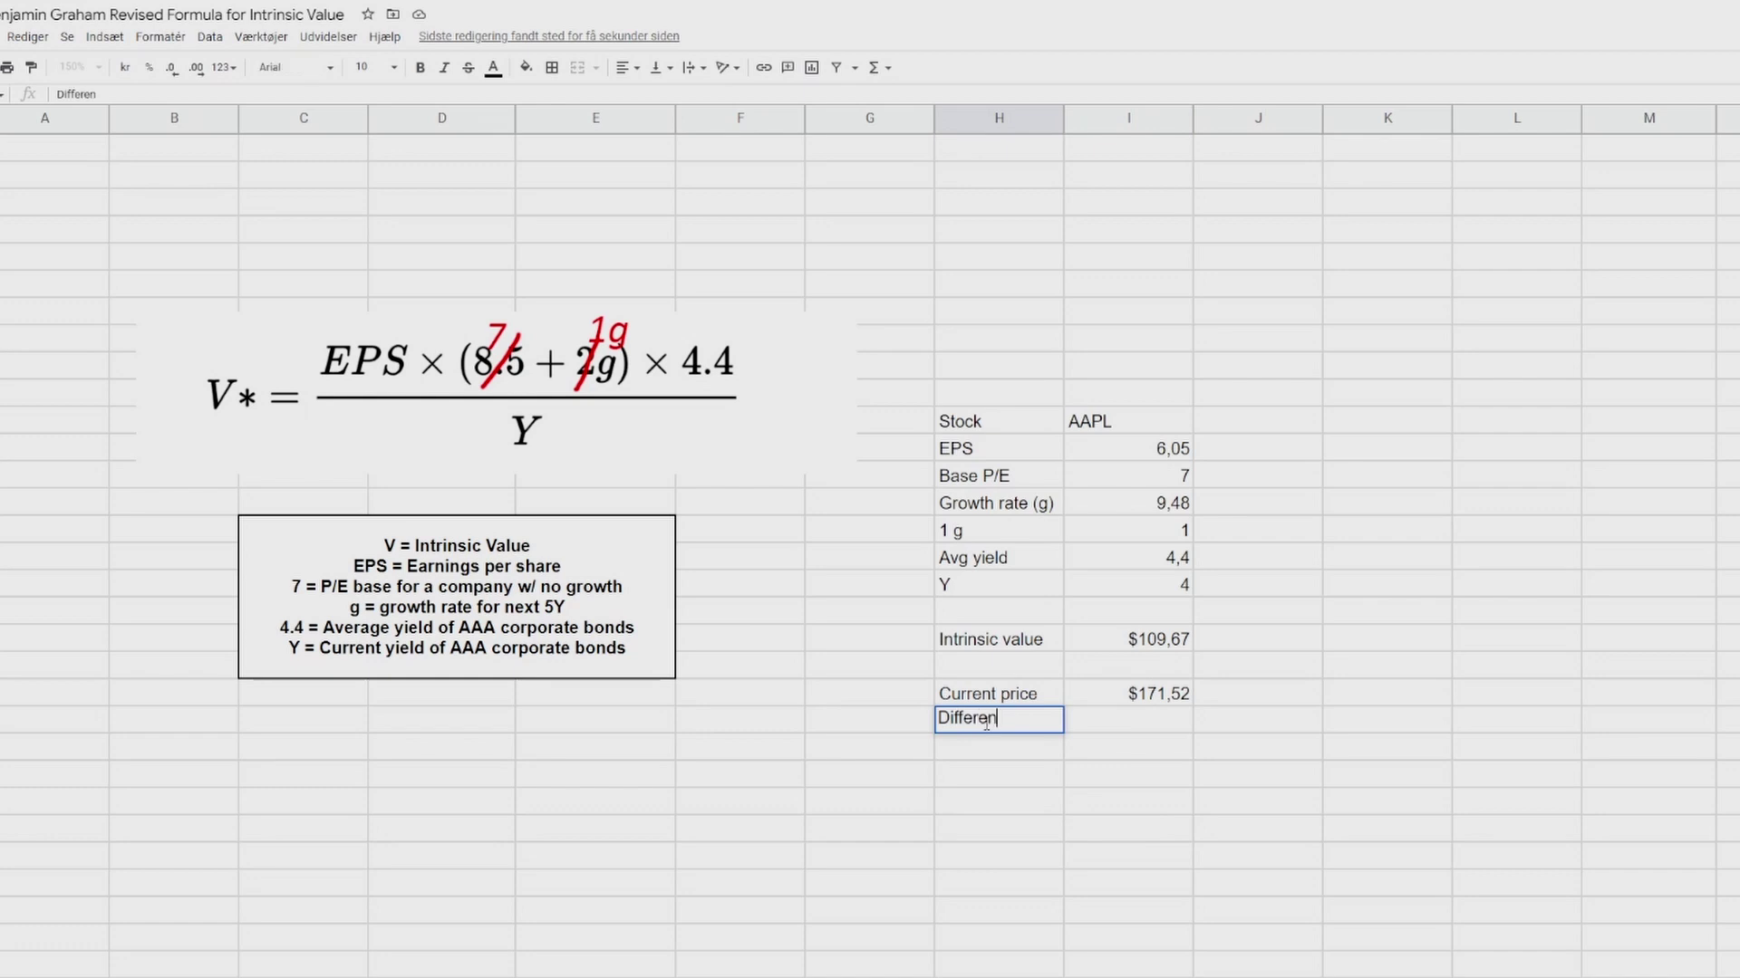
{"action": "left_click", "coordinate": [1128, 722]}
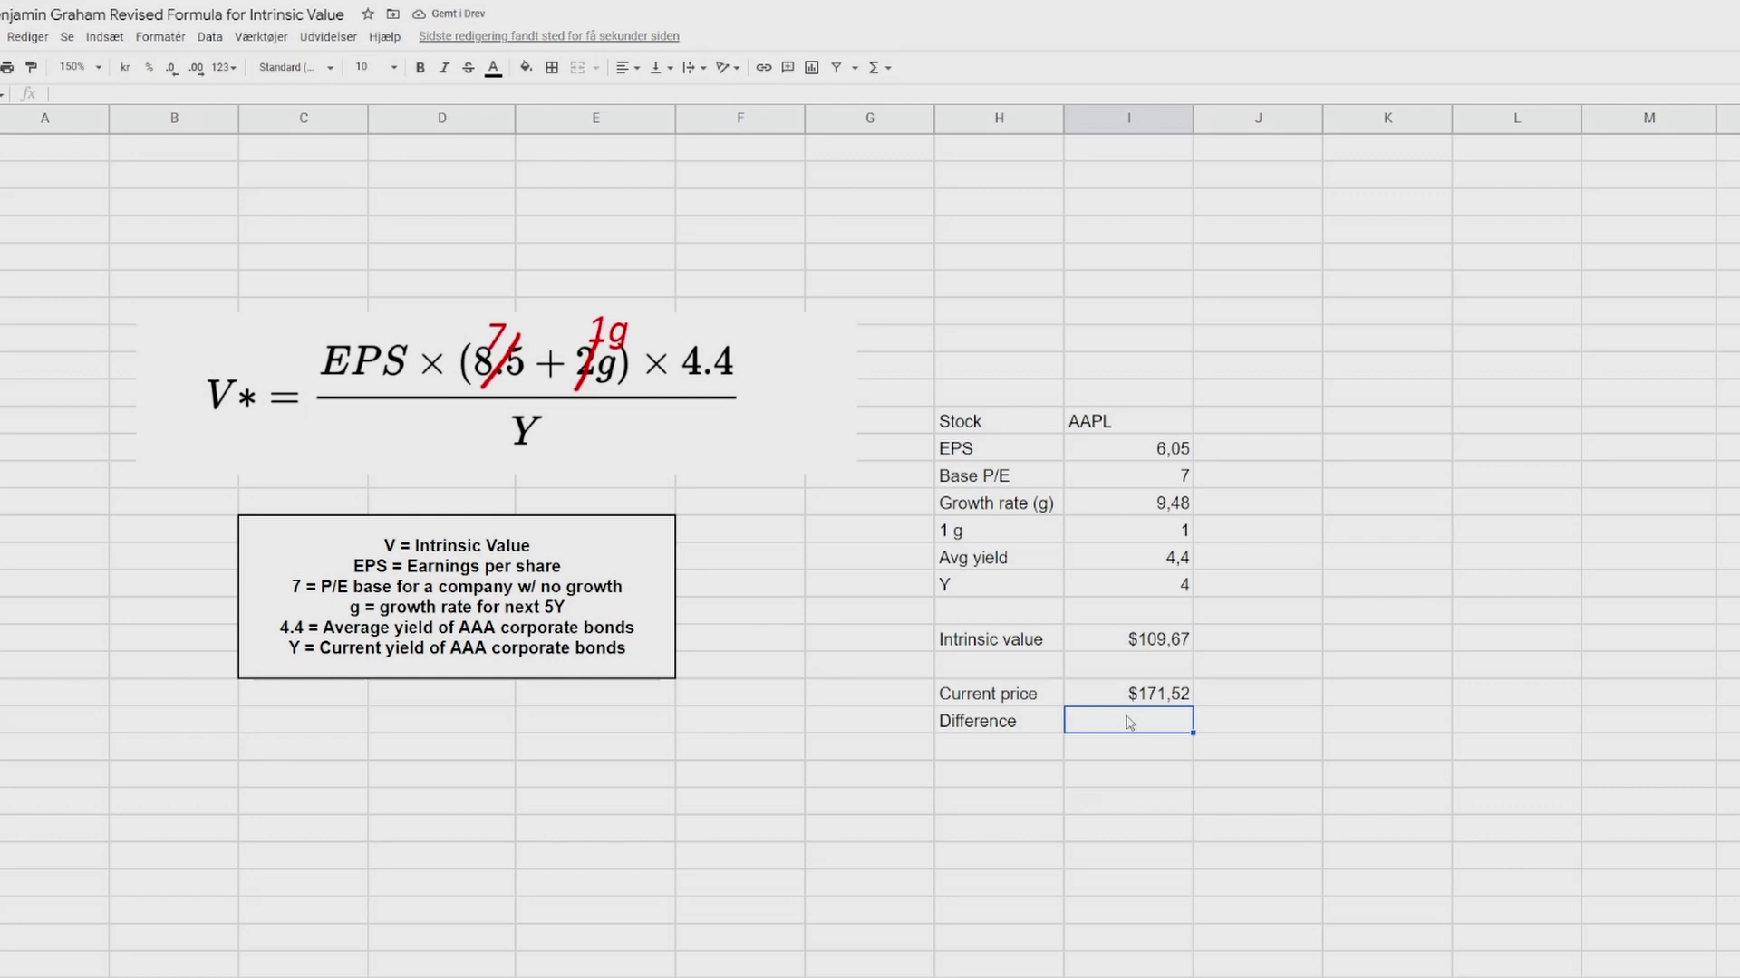
{"action": "type", "text": "=("}
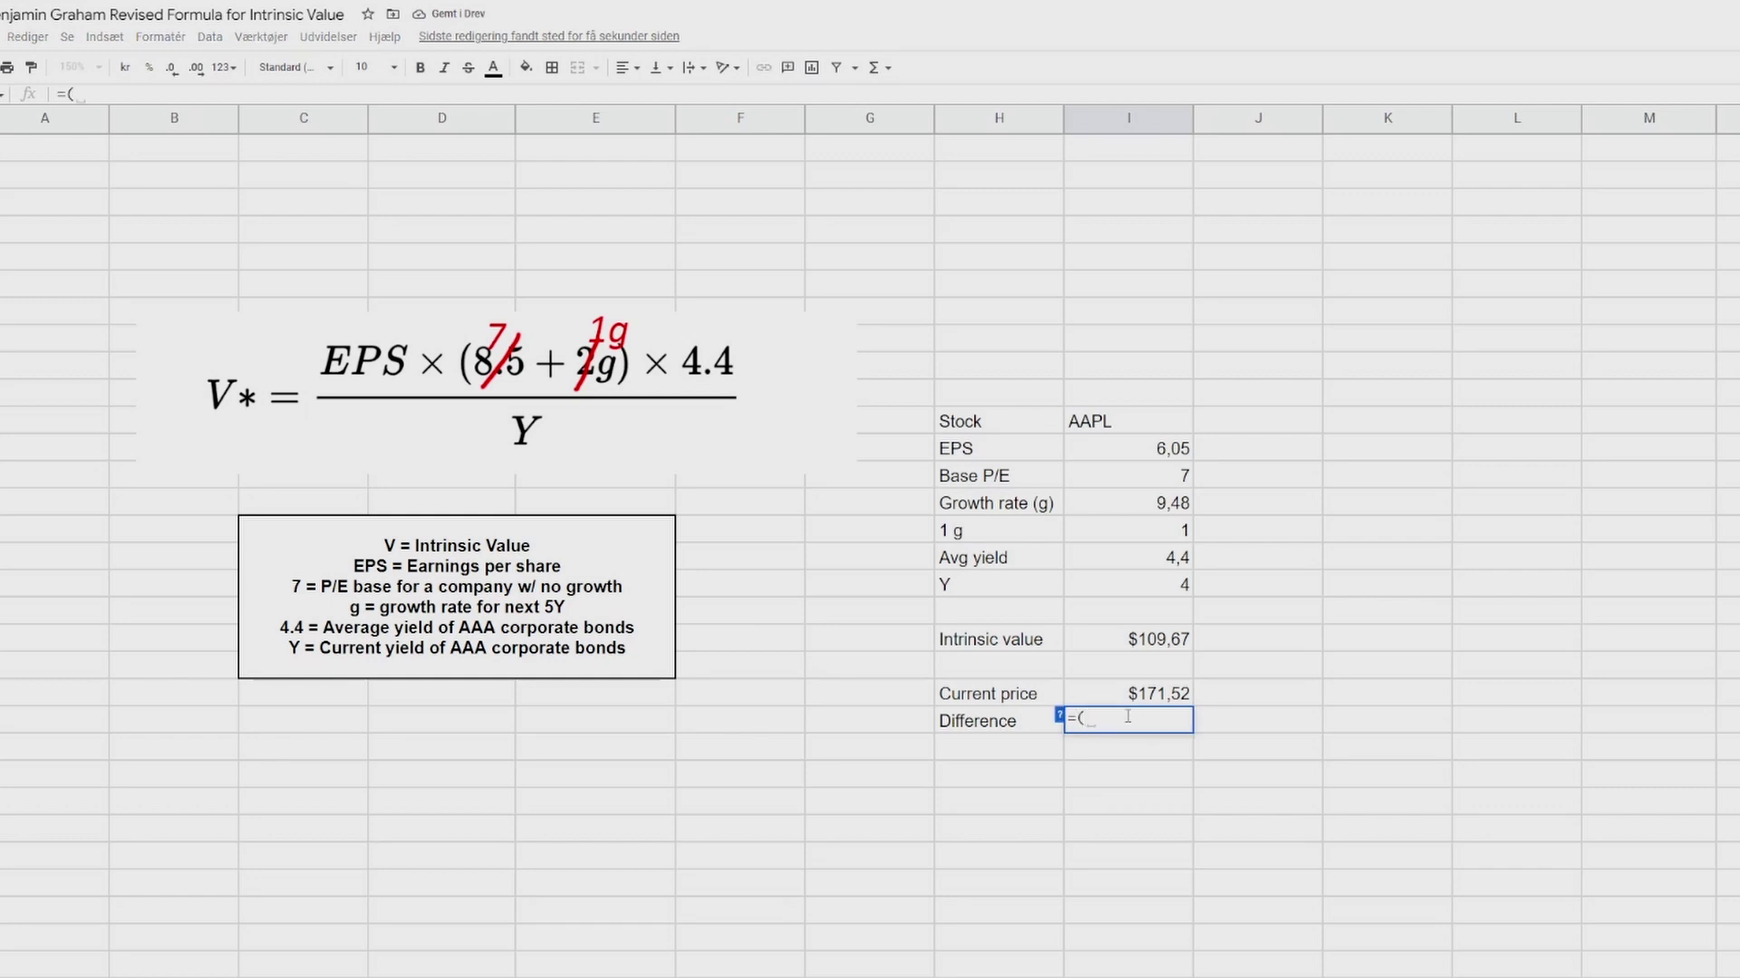
{"action": "left_click", "coordinate": [1157, 695]}
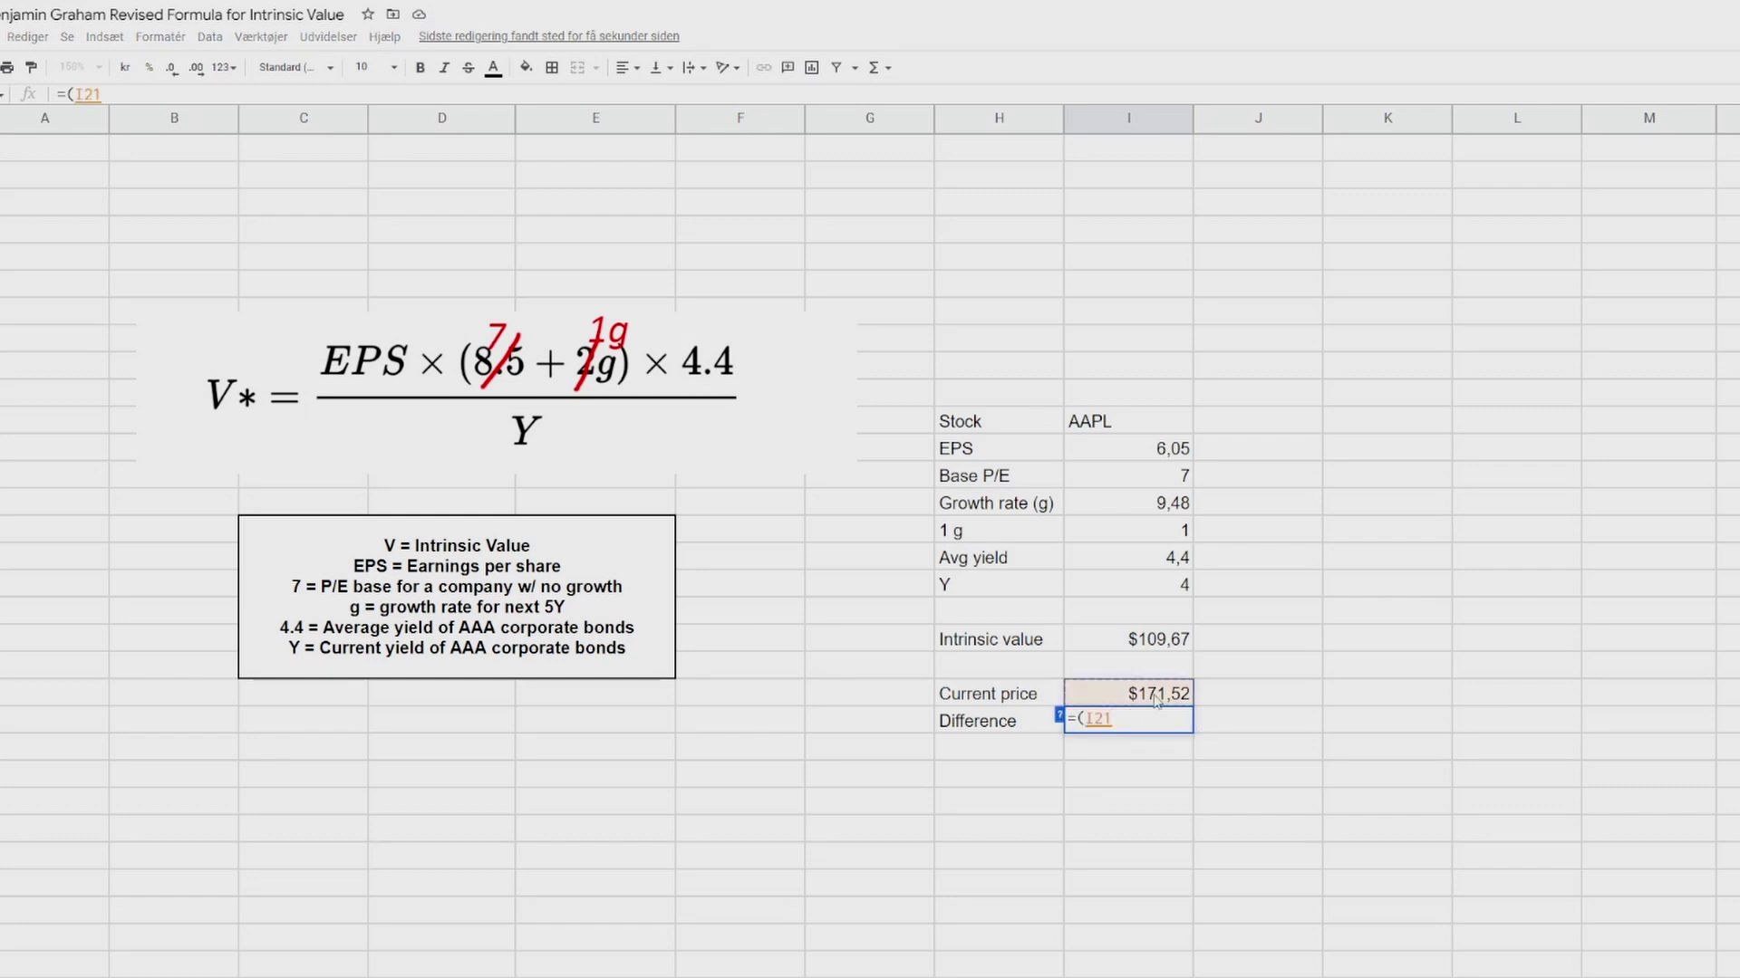
{"action": "type", "text": "/"}
{"action": "left_click", "coordinate": [1152, 640]}
{"action": "type", "text": ")-1"}
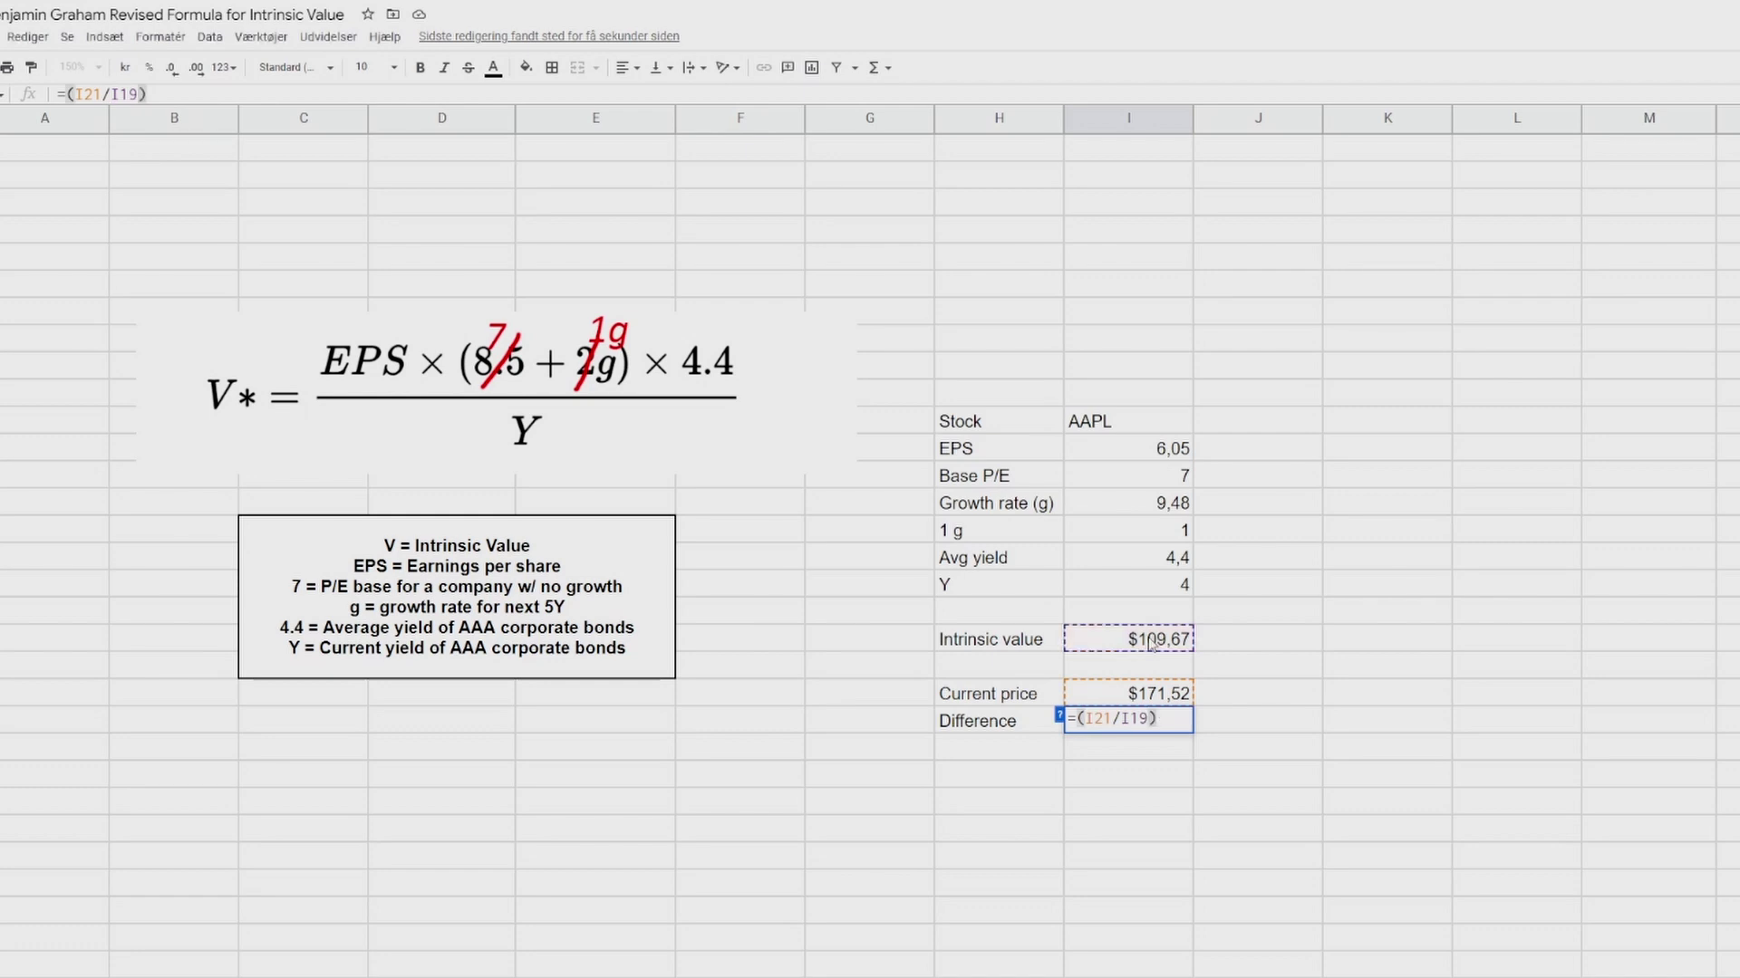
{"action": "key", "text": "Return"}
Format the Difference result as a percentage, showing 56,39%.
{"action": "key", "text": "Up"}
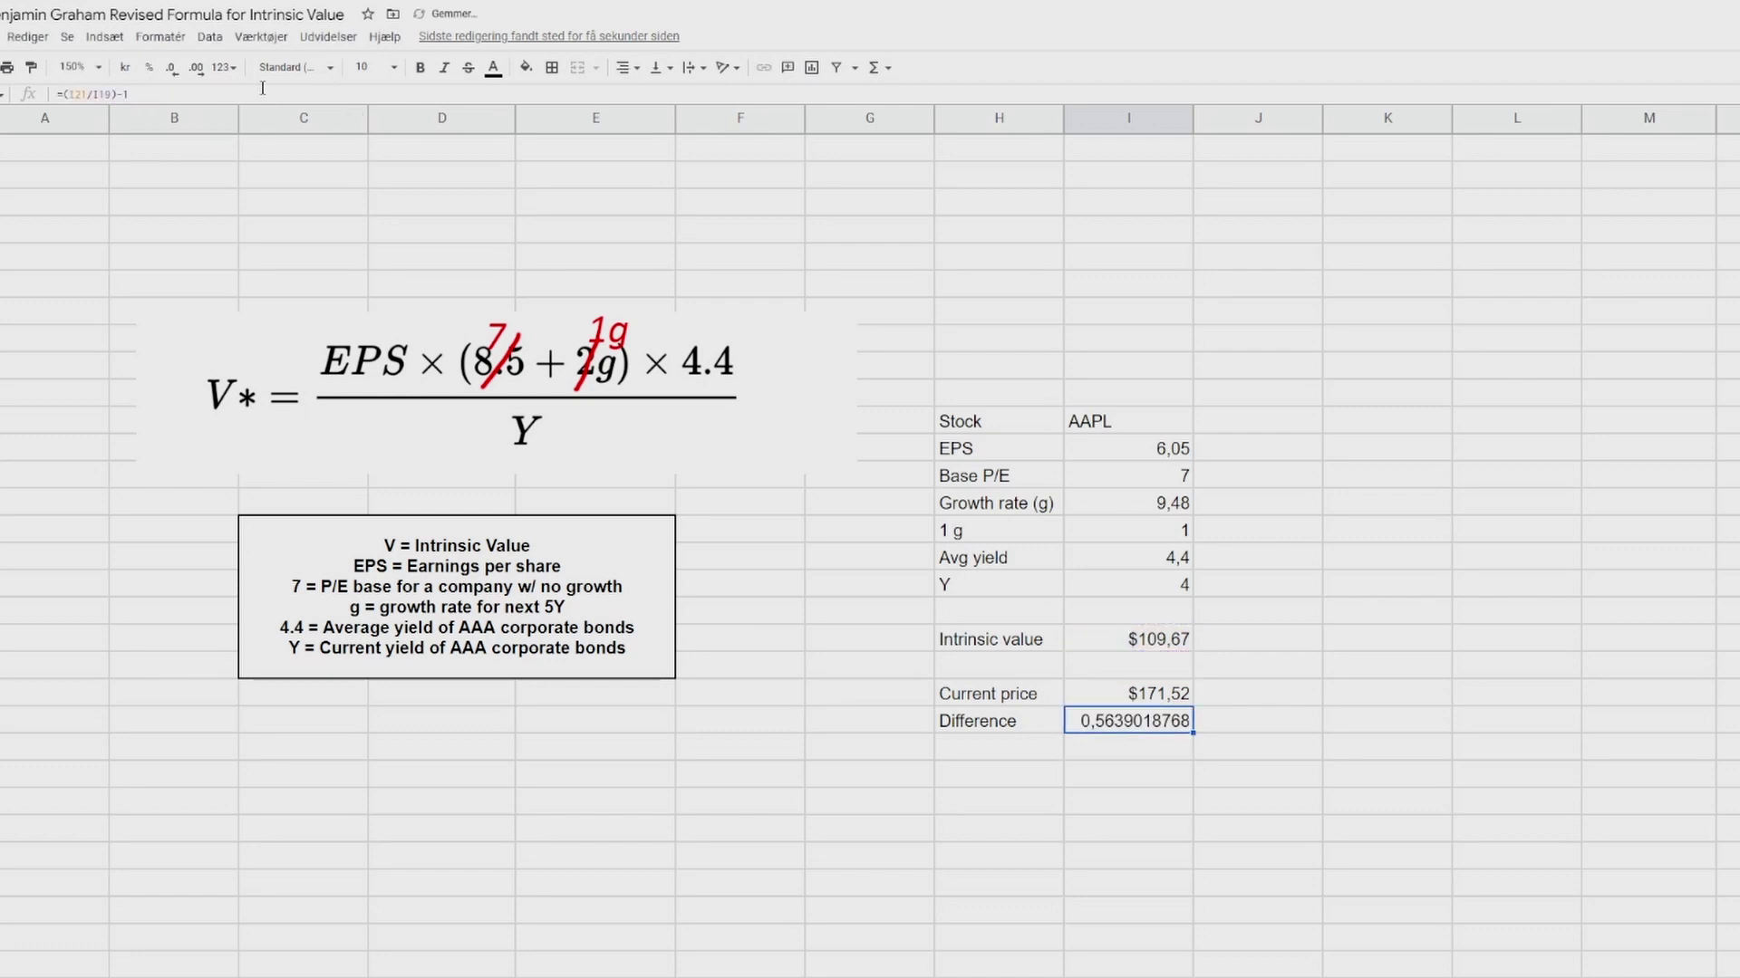
{"action": "left_click", "coordinate": [150, 67]}
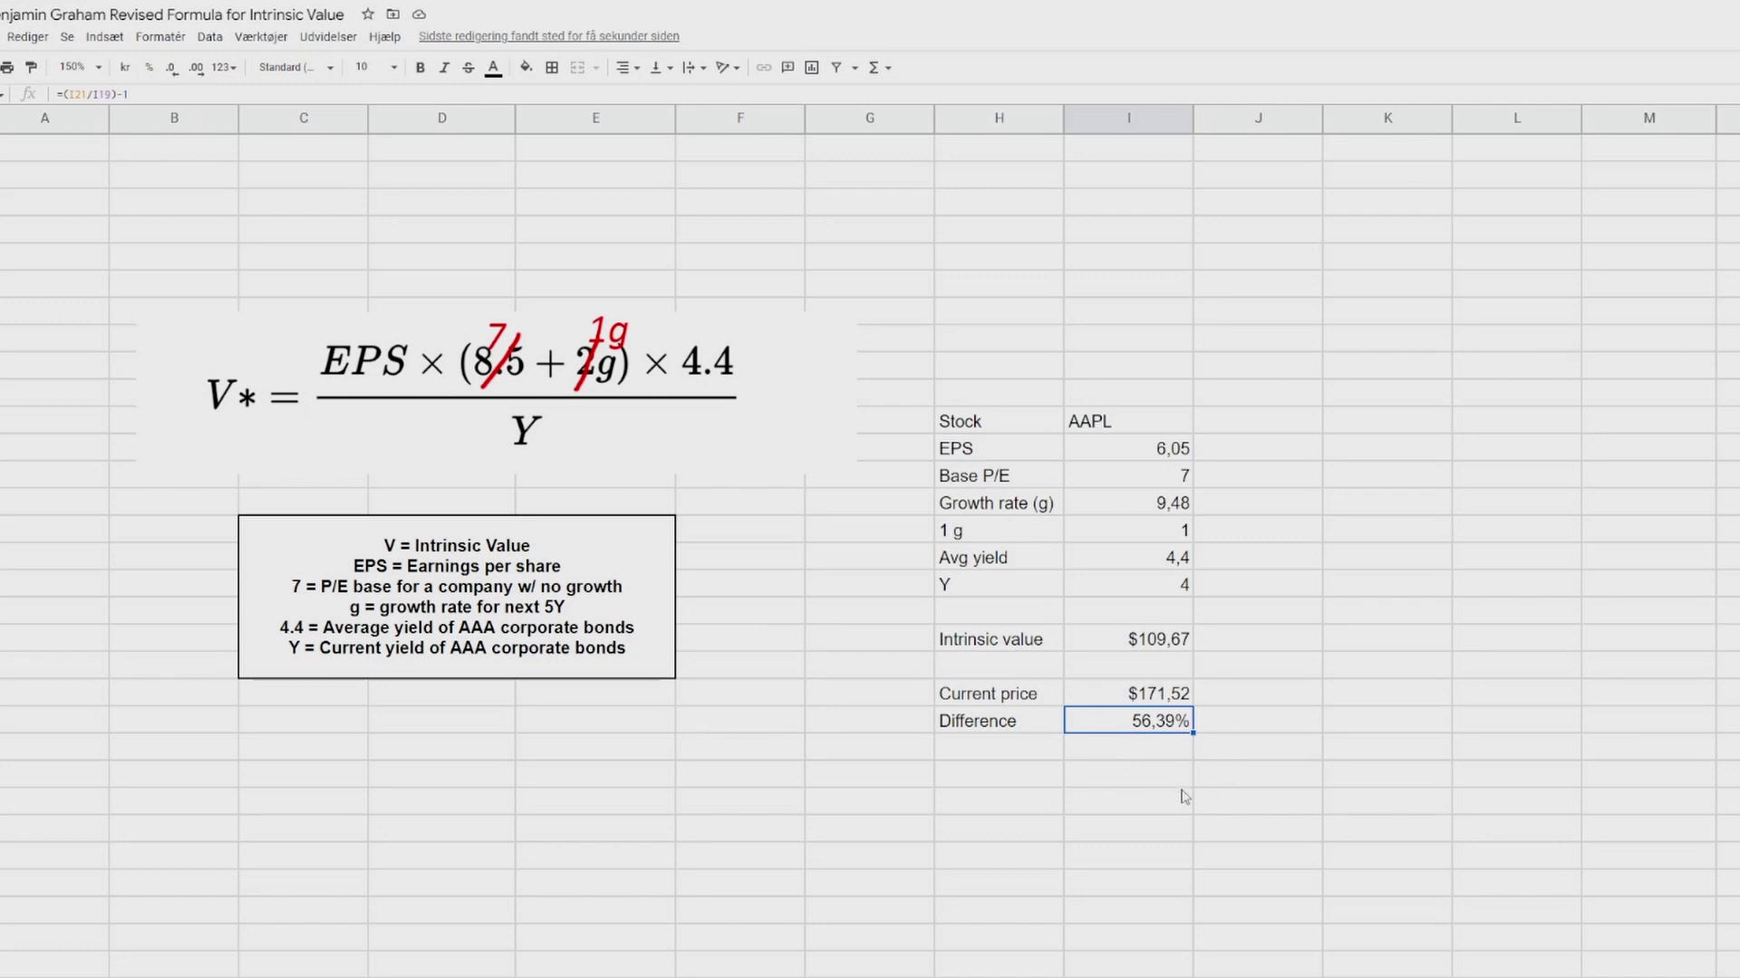
{"action": "left_click_drag", "start_coordinate": [997, 722], "coordinate": [1069, 730]}
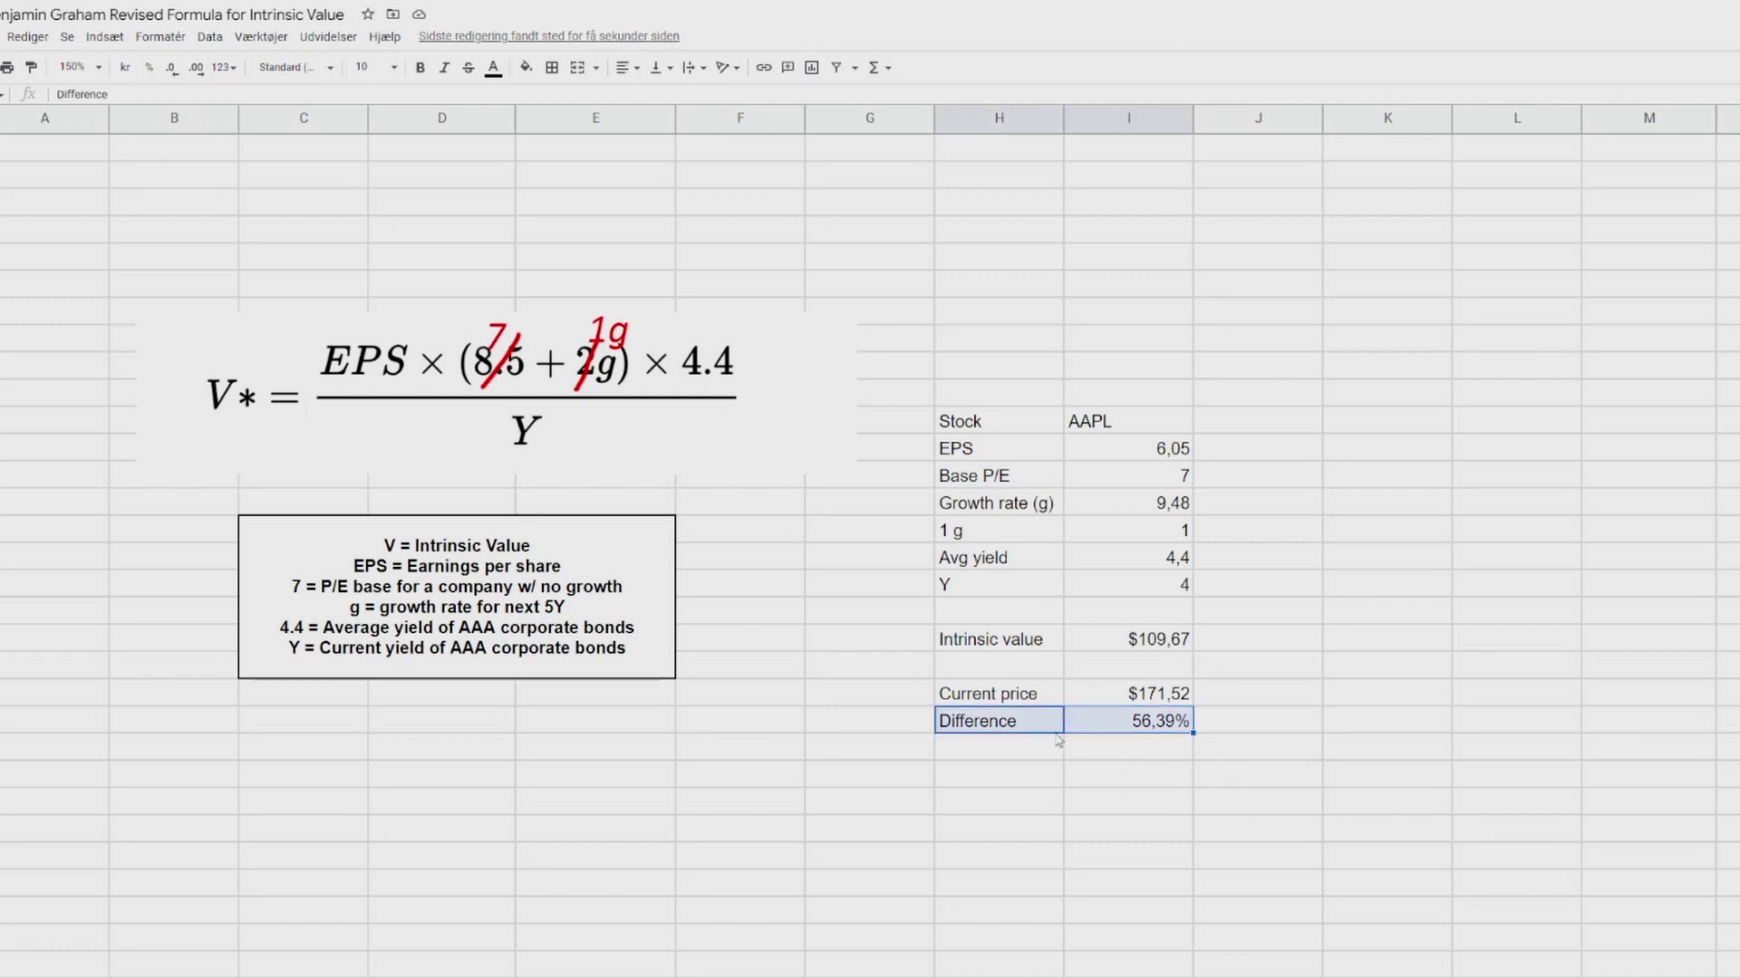
{"action": "left_click", "coordinate": [894, 759]}
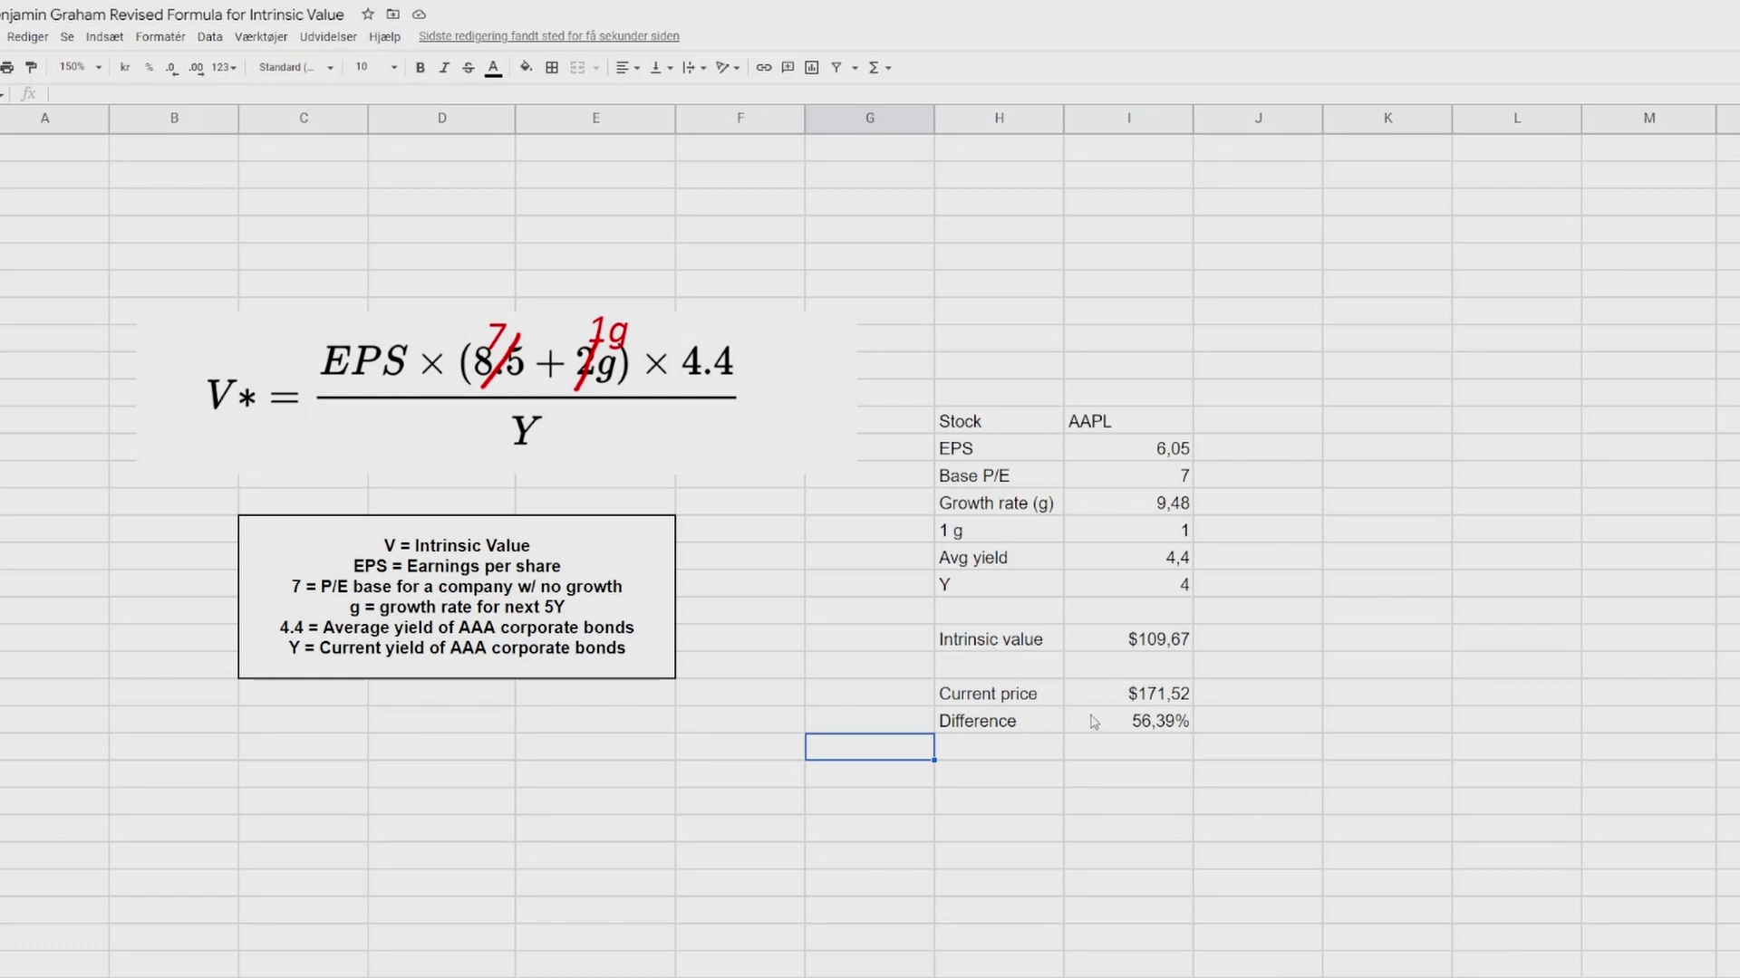
Add a Margin of safety row of 10% and an Acceptable buy price label beneath.
{"action": "left_click", "coordinate": [1040, 750]}
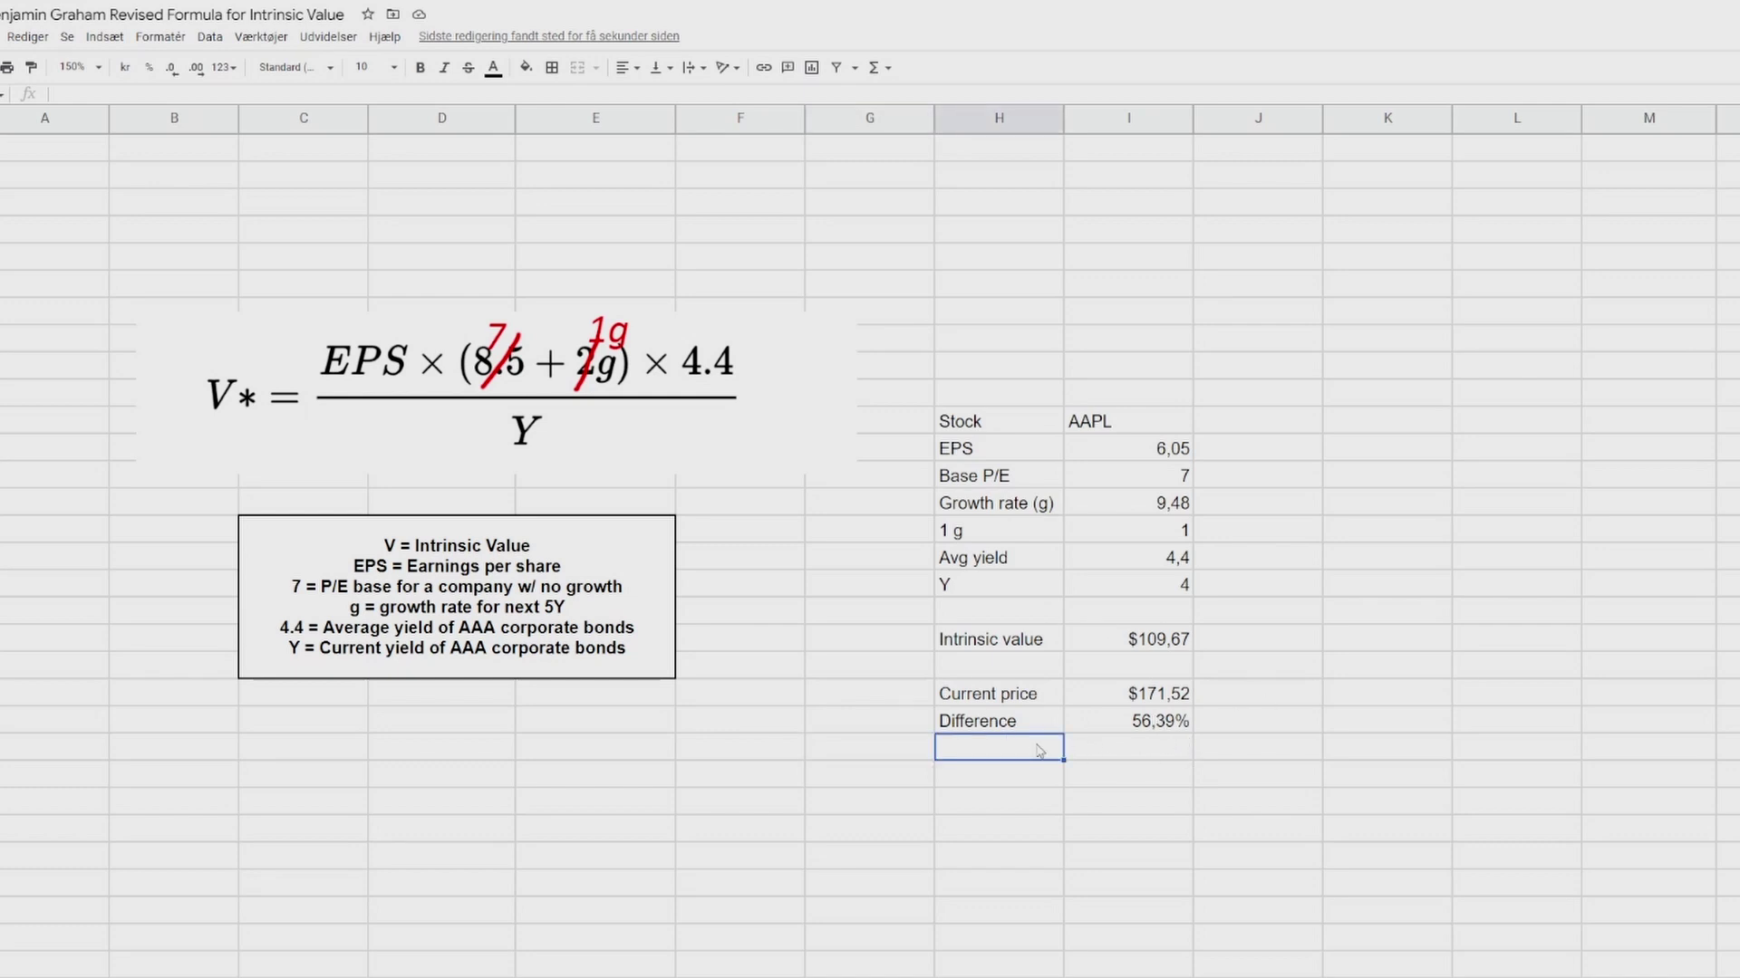
{"action": "type", "text": "Margin of safety"}
{"action": "key", "text": "Return"}
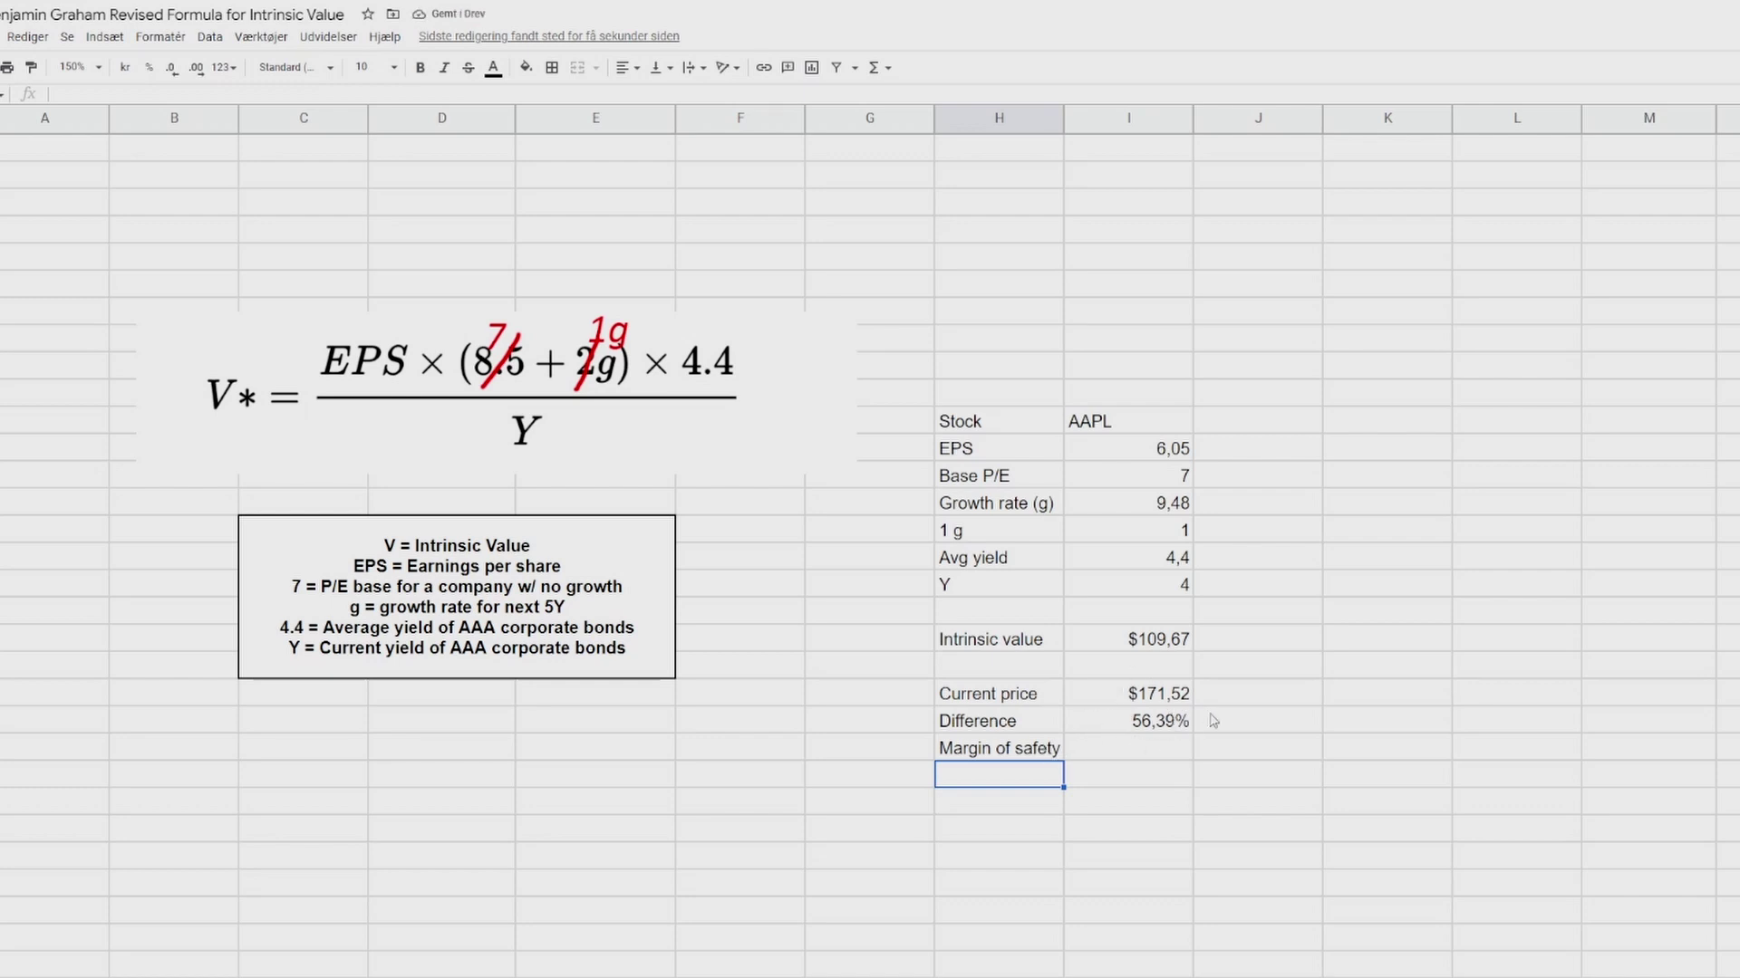
{"action": "left_click", "coordinate": [1149, 753]}
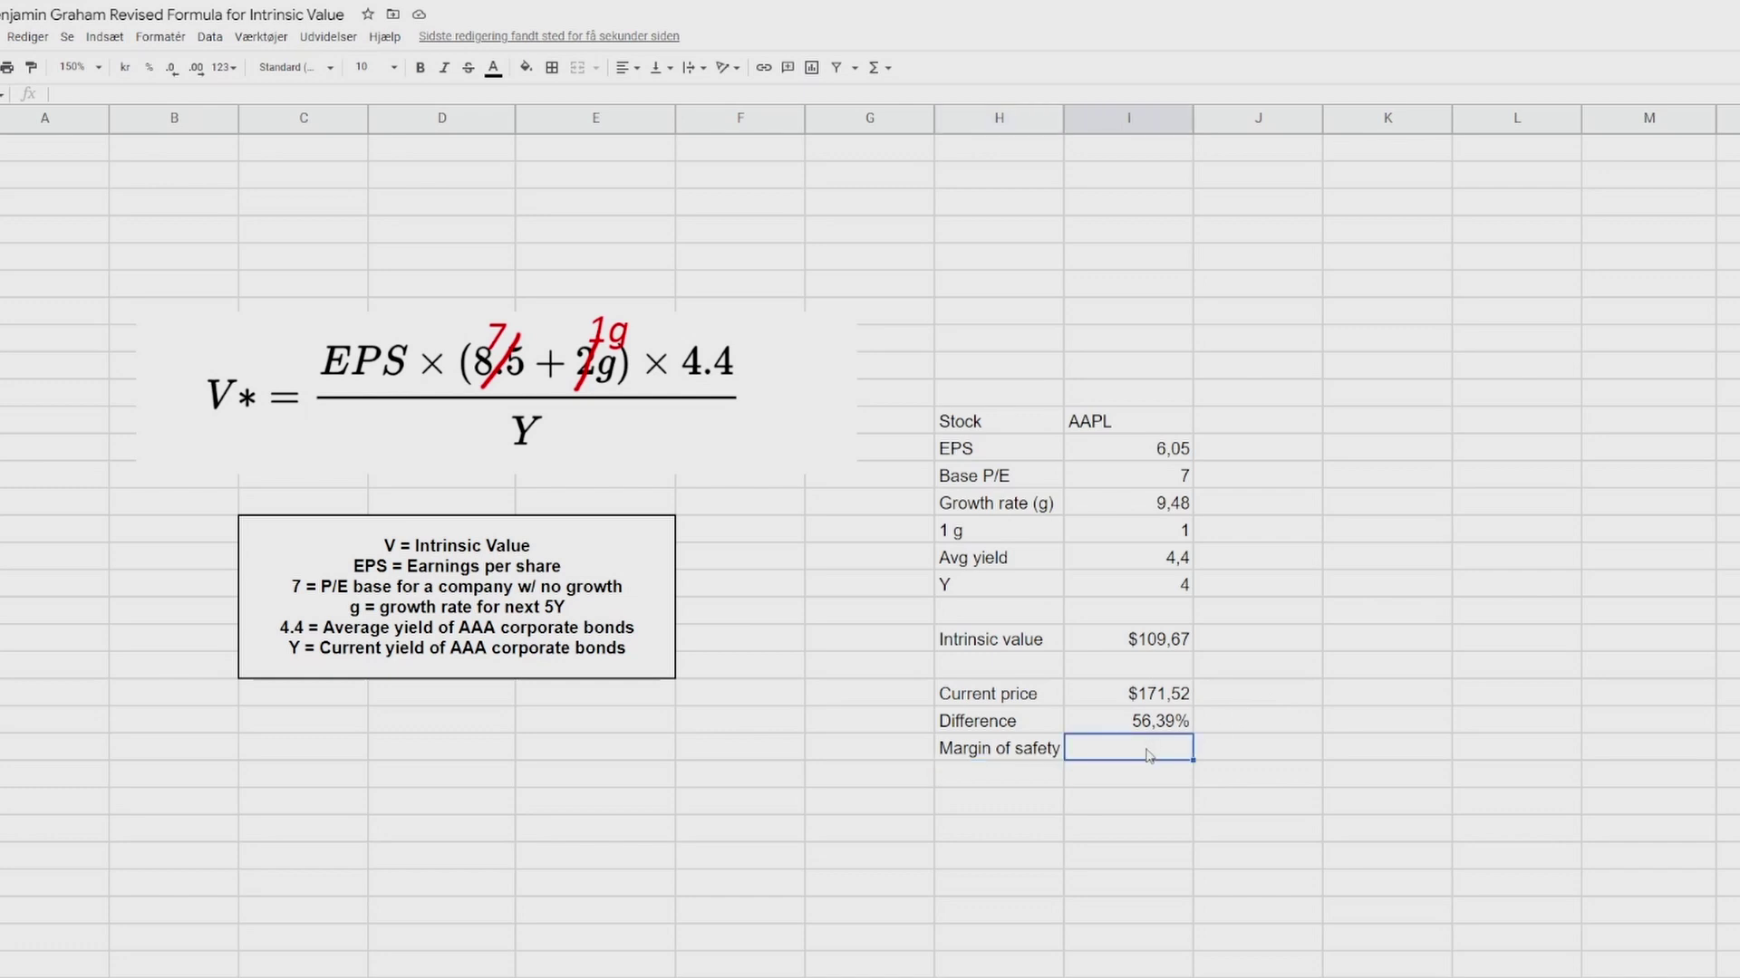
{"action": "type", "text": "10%"}
{"action": "key", "text": "Return"}
{"action": "left_click", "coordinate": [976, 783]}
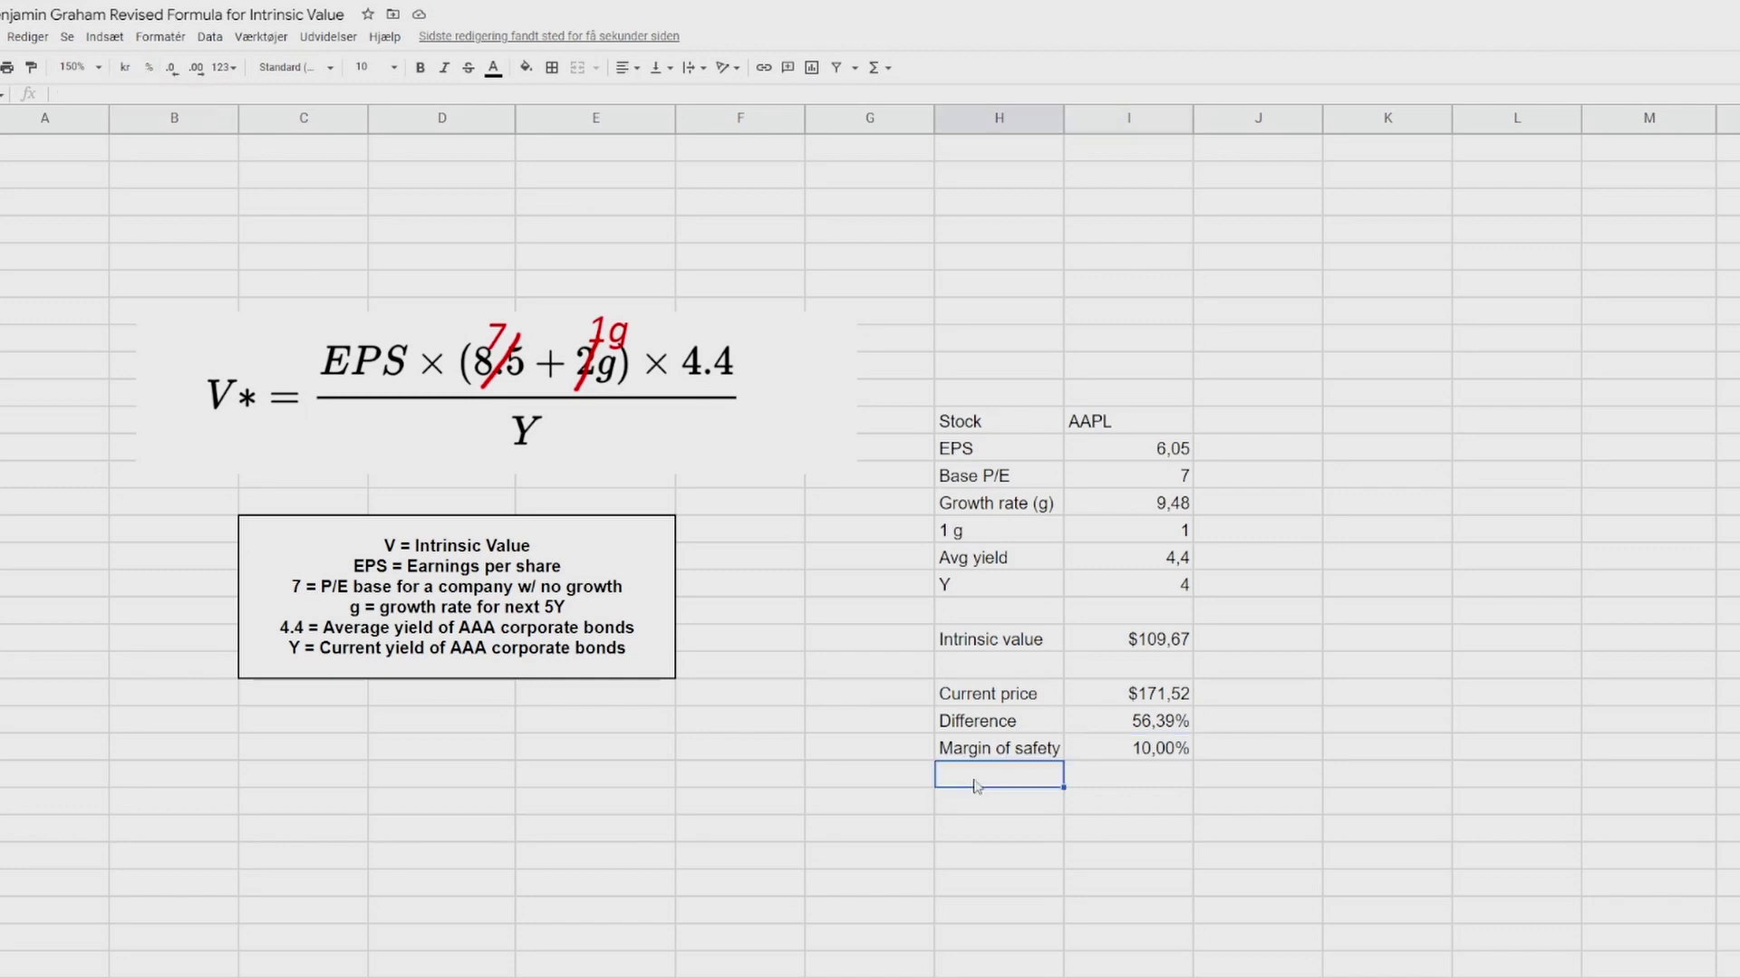
{"action": "type", "text": "Acceptable buy price"}
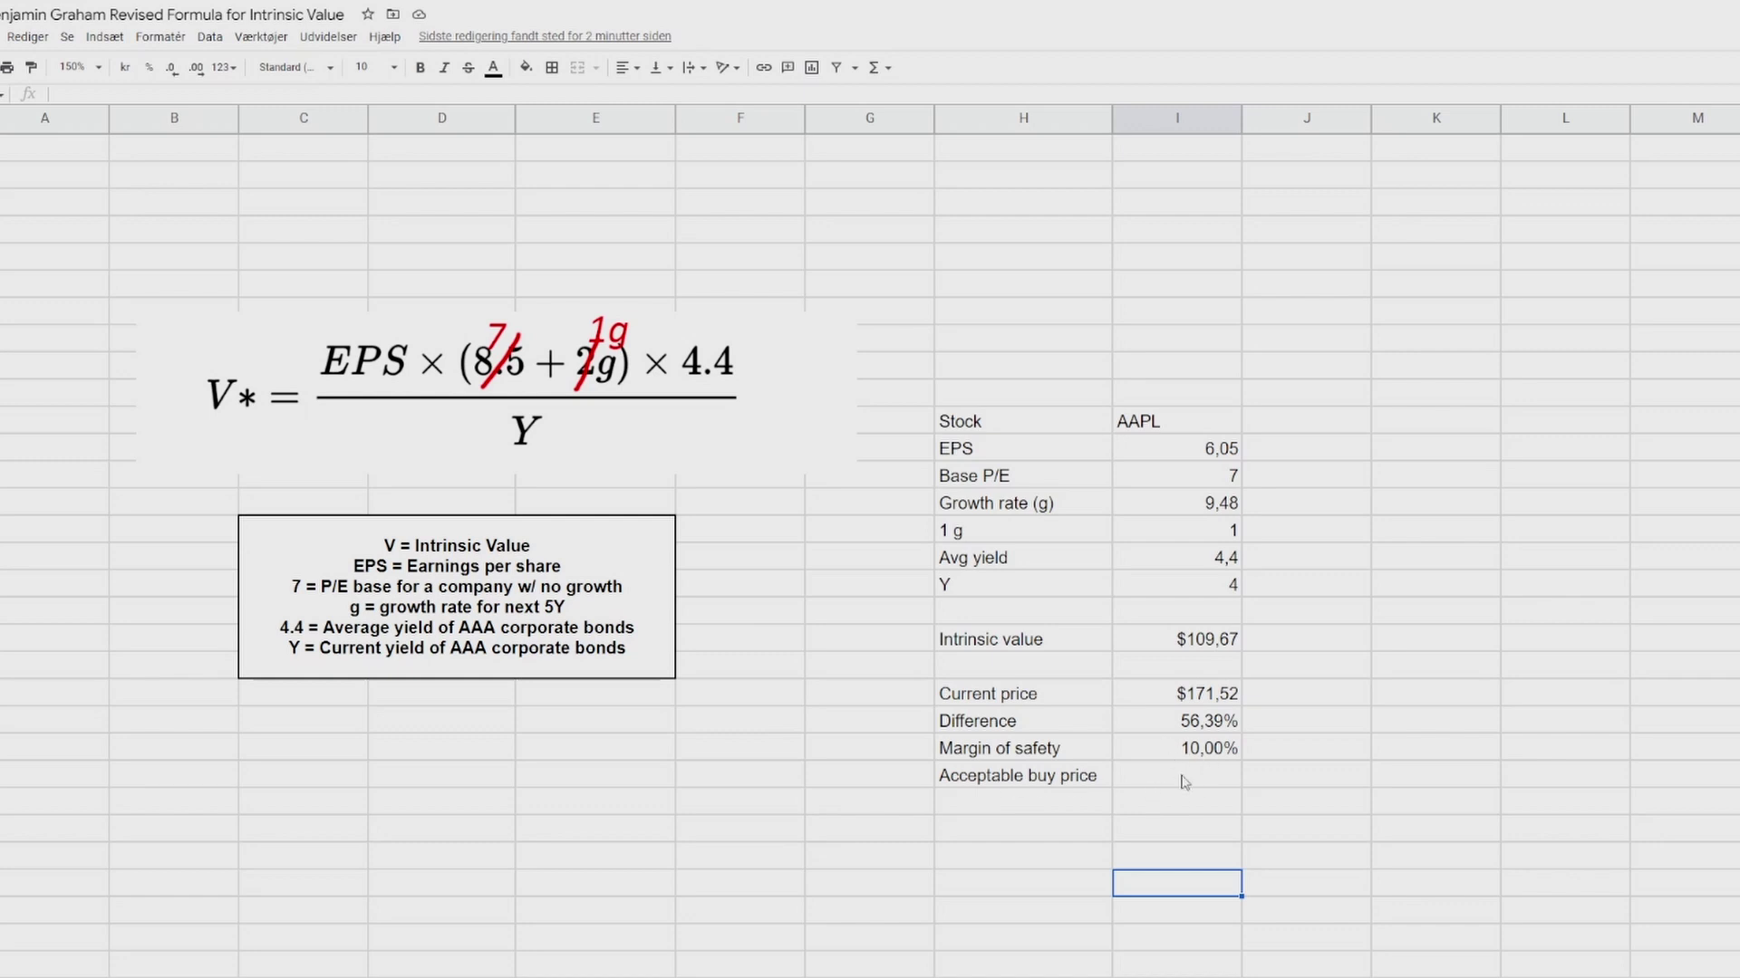
Enter =I19*(1-I23) beside Acceptable buy price, giving $98,71.
{"action": "left_click", "coordinate": [1184, 782]}
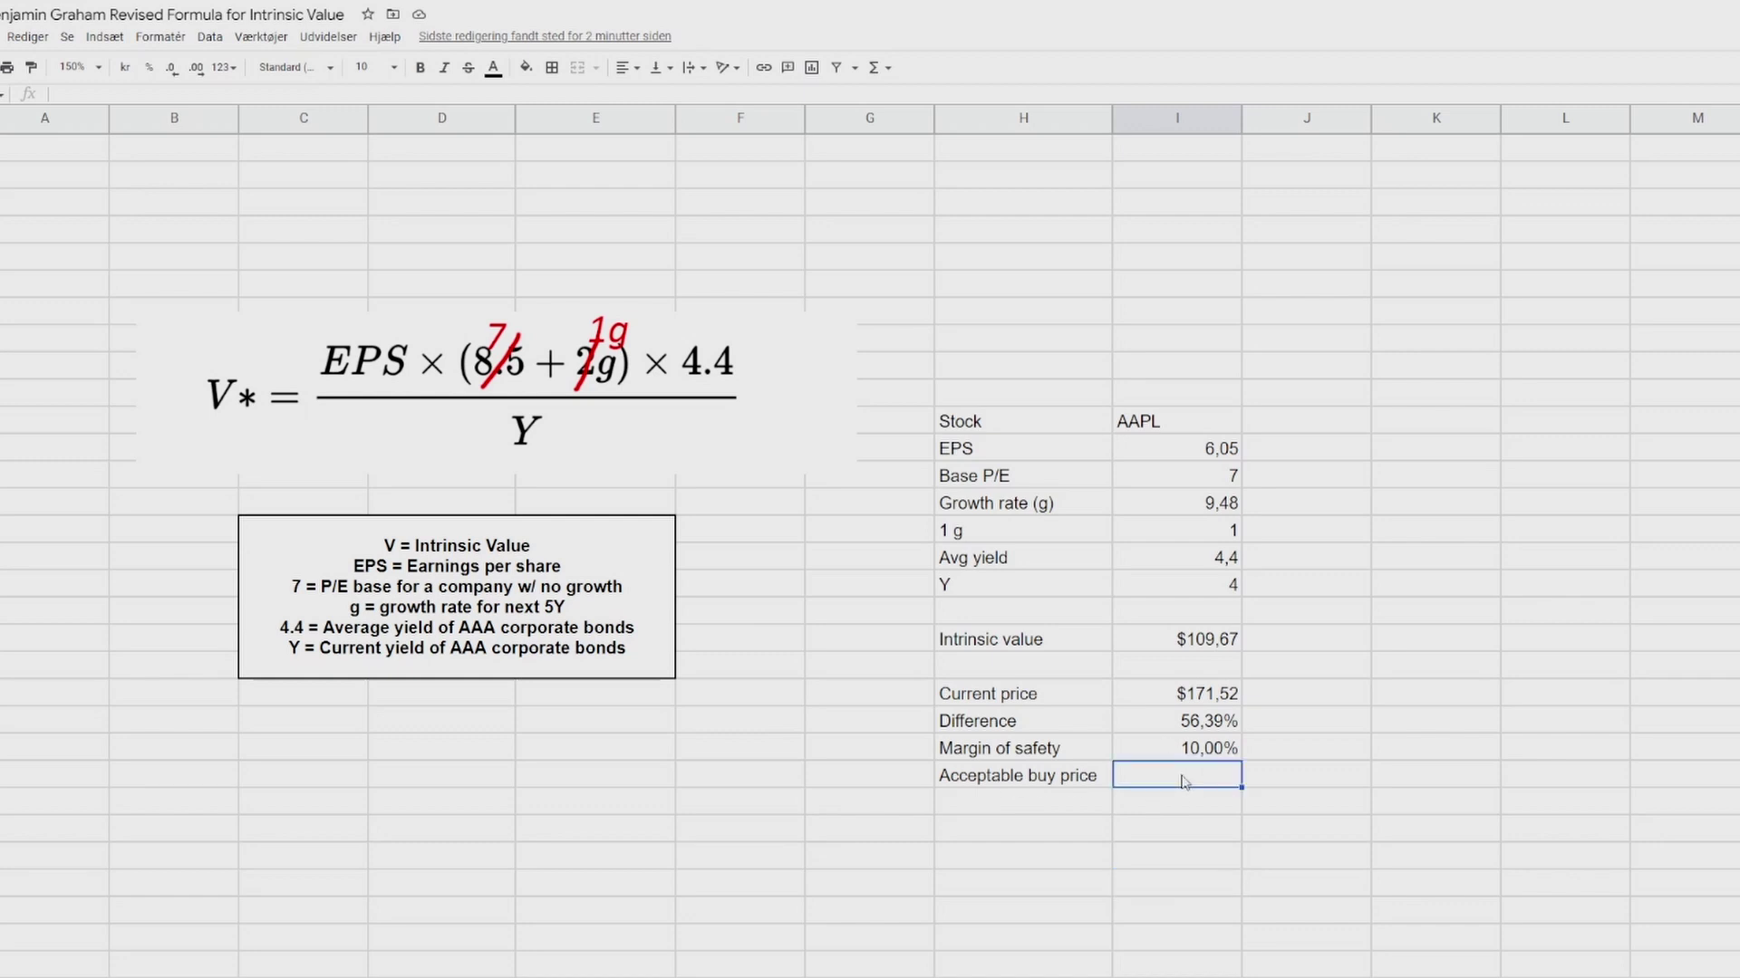
{"action": "type", "text": "="}
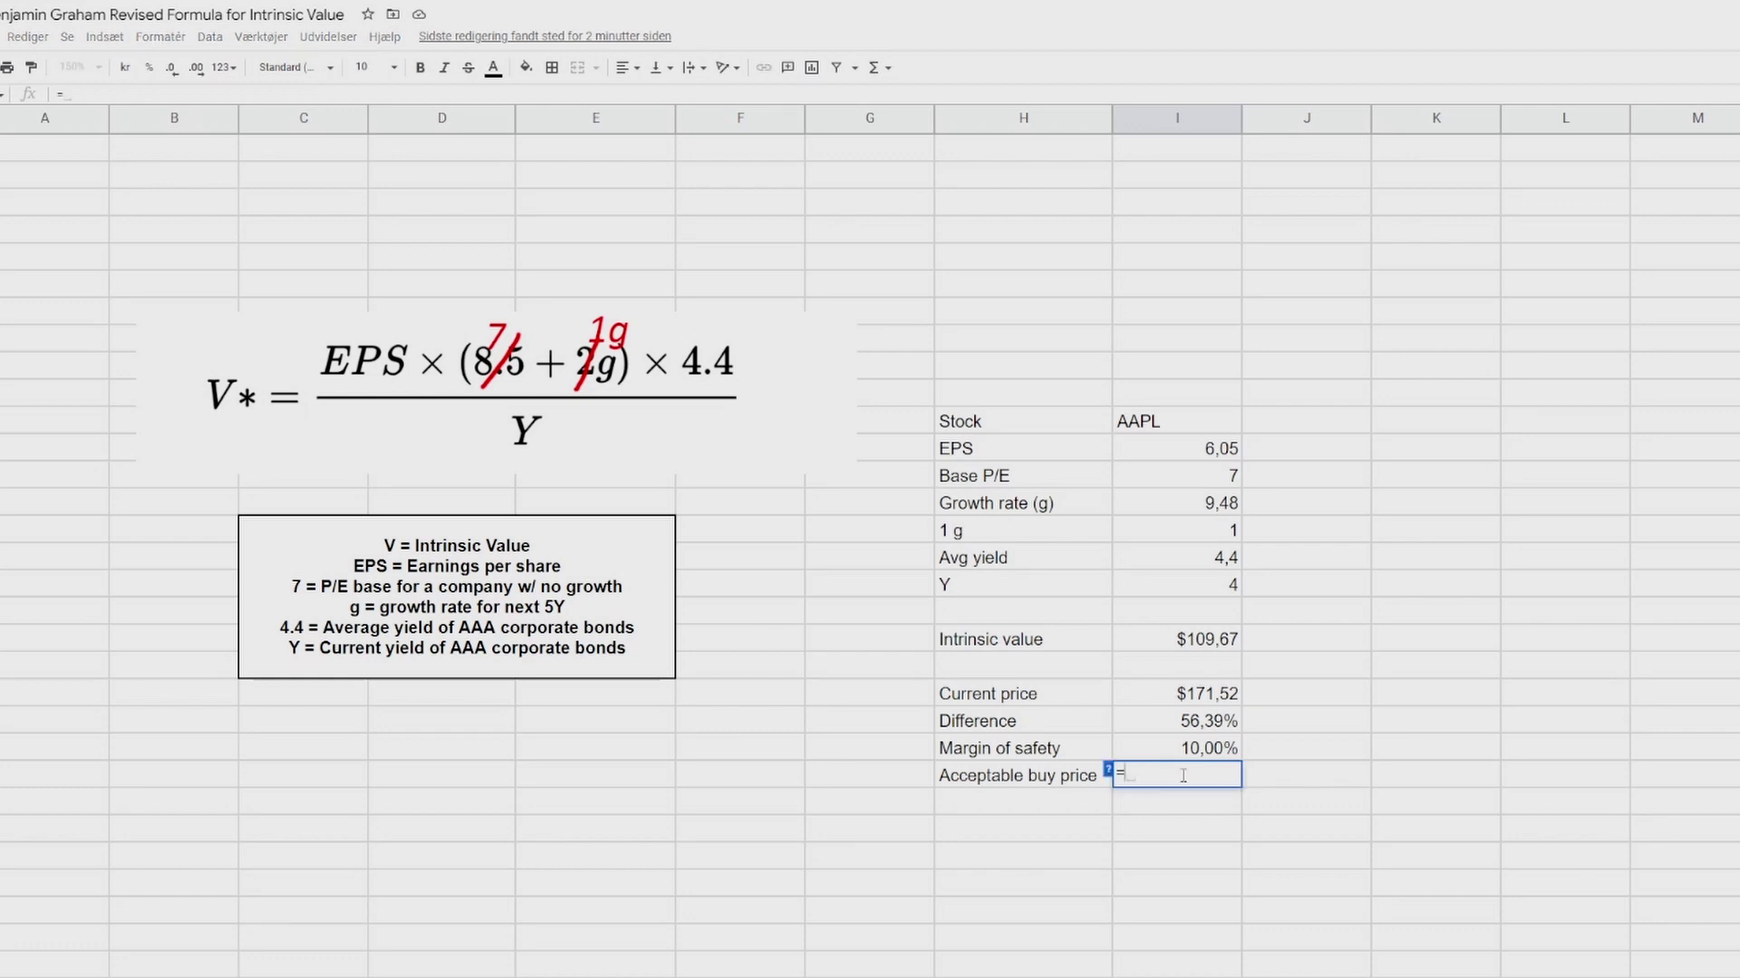
{"action": "left_click", "coordinate": [1210, 643]}
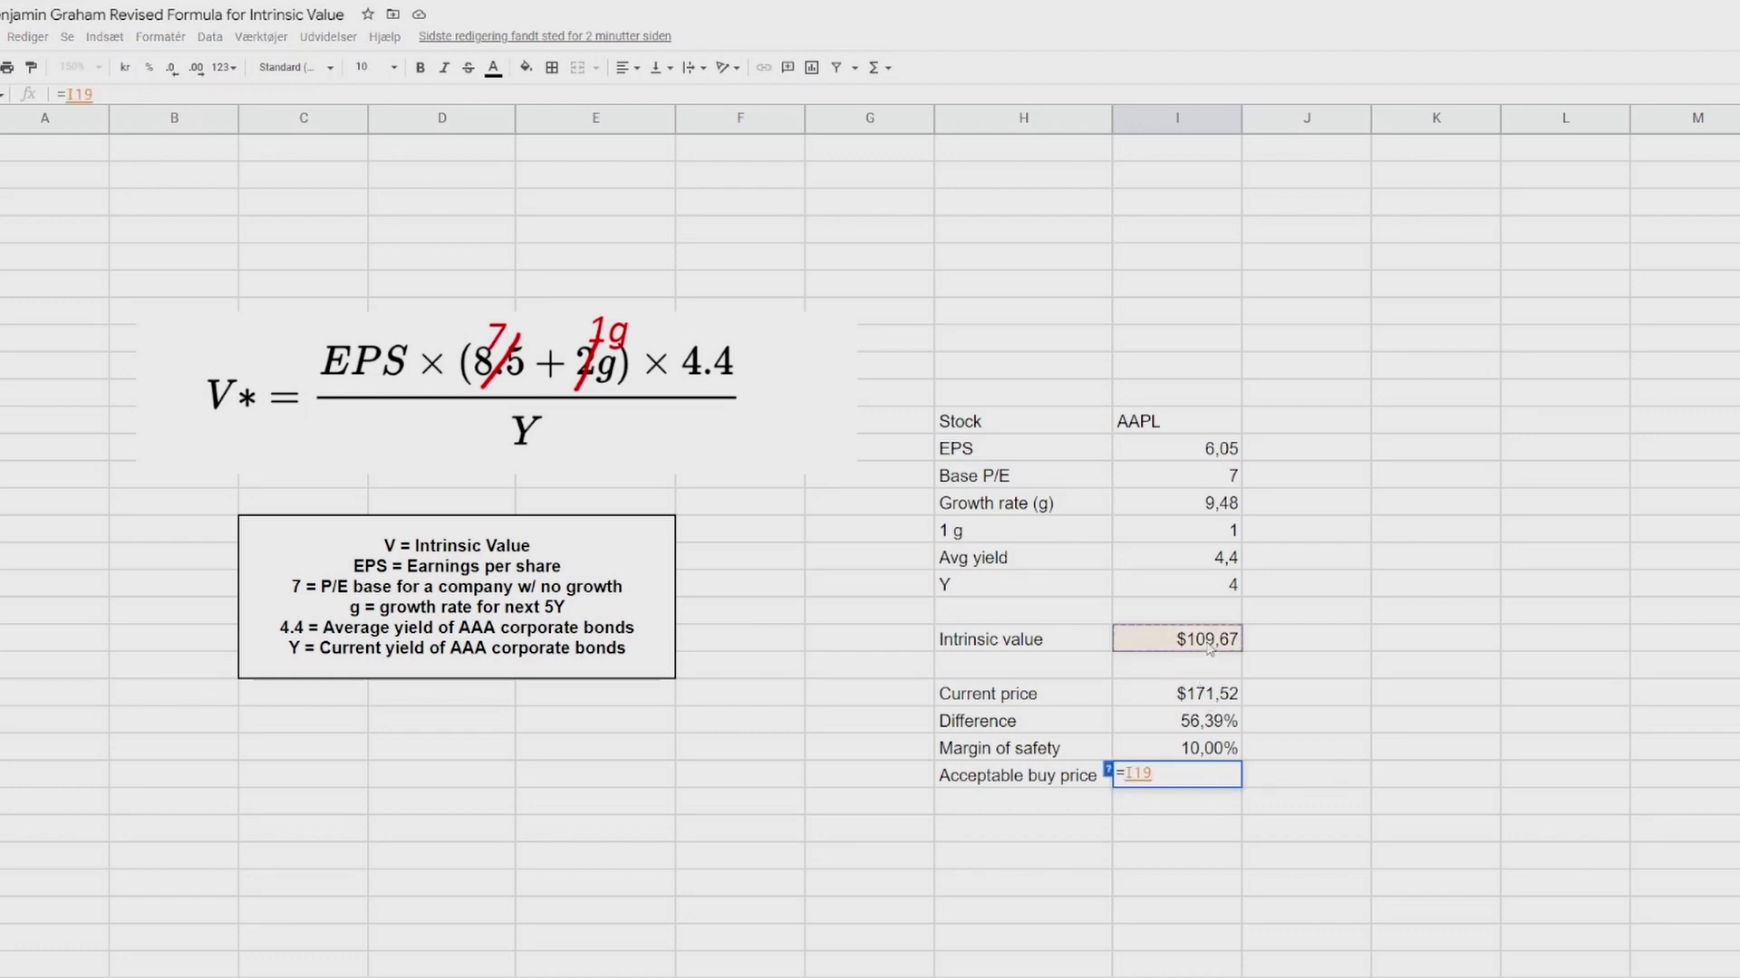
{"action": "type", "text": "*("}
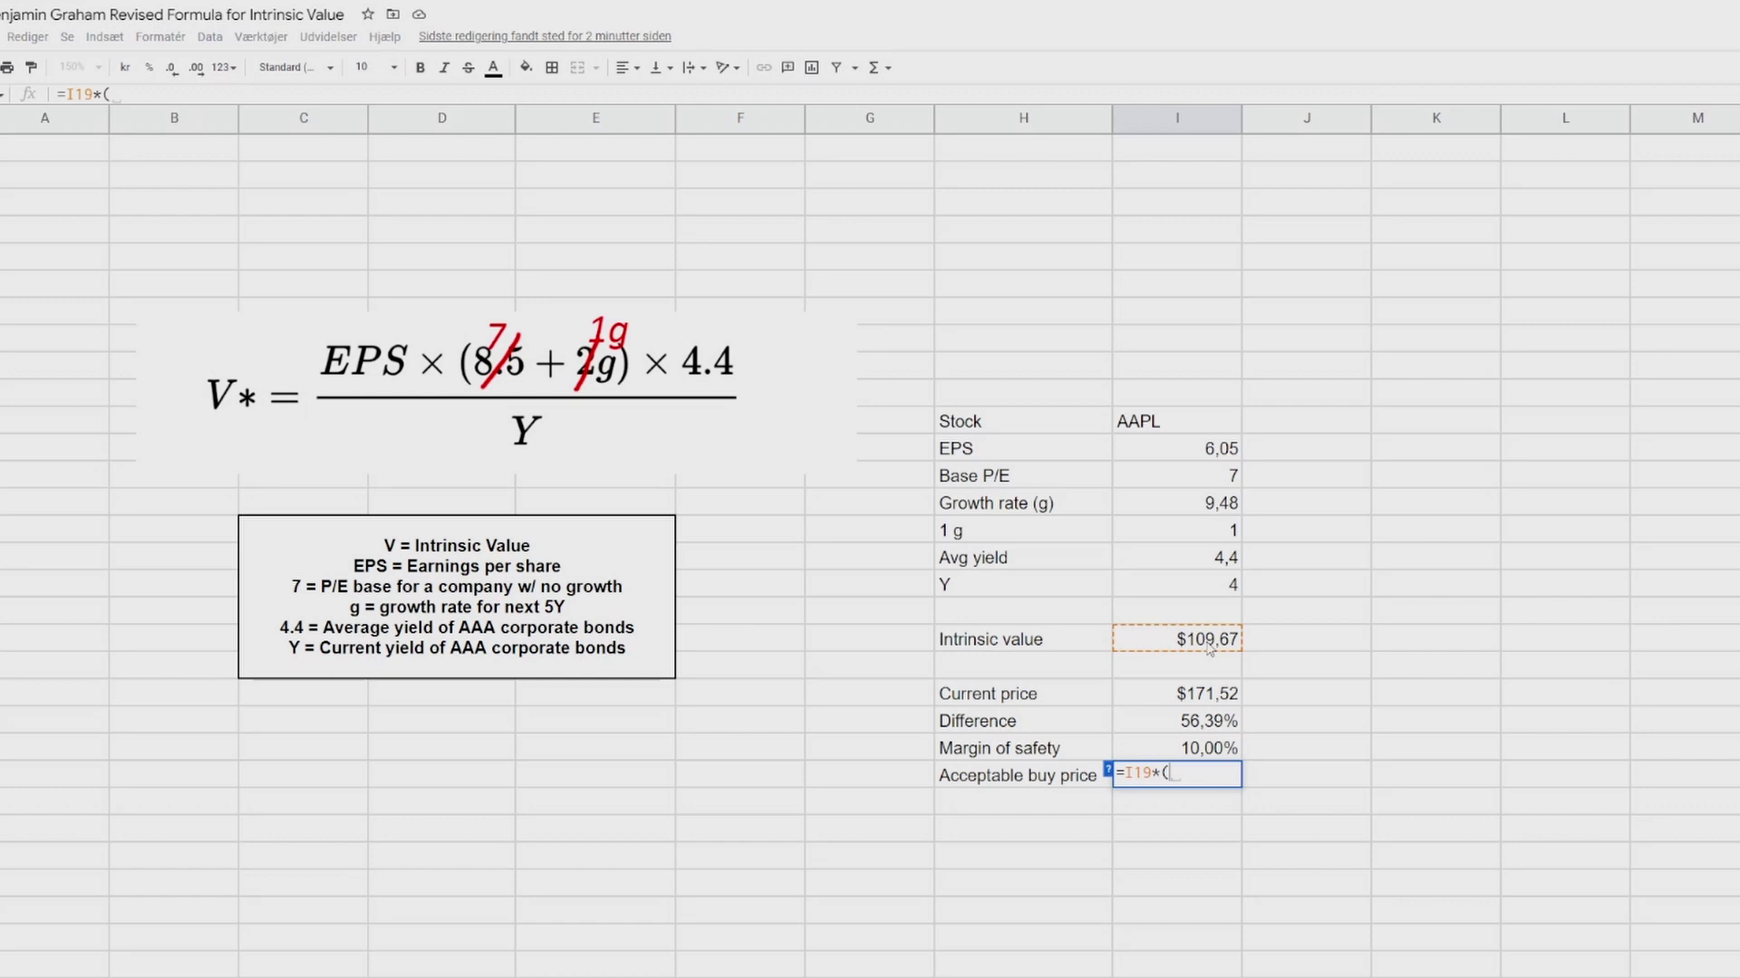
{"action": "type", "text": "1-"}
{"action": "left_click", "coordinate": [1199, 752]}
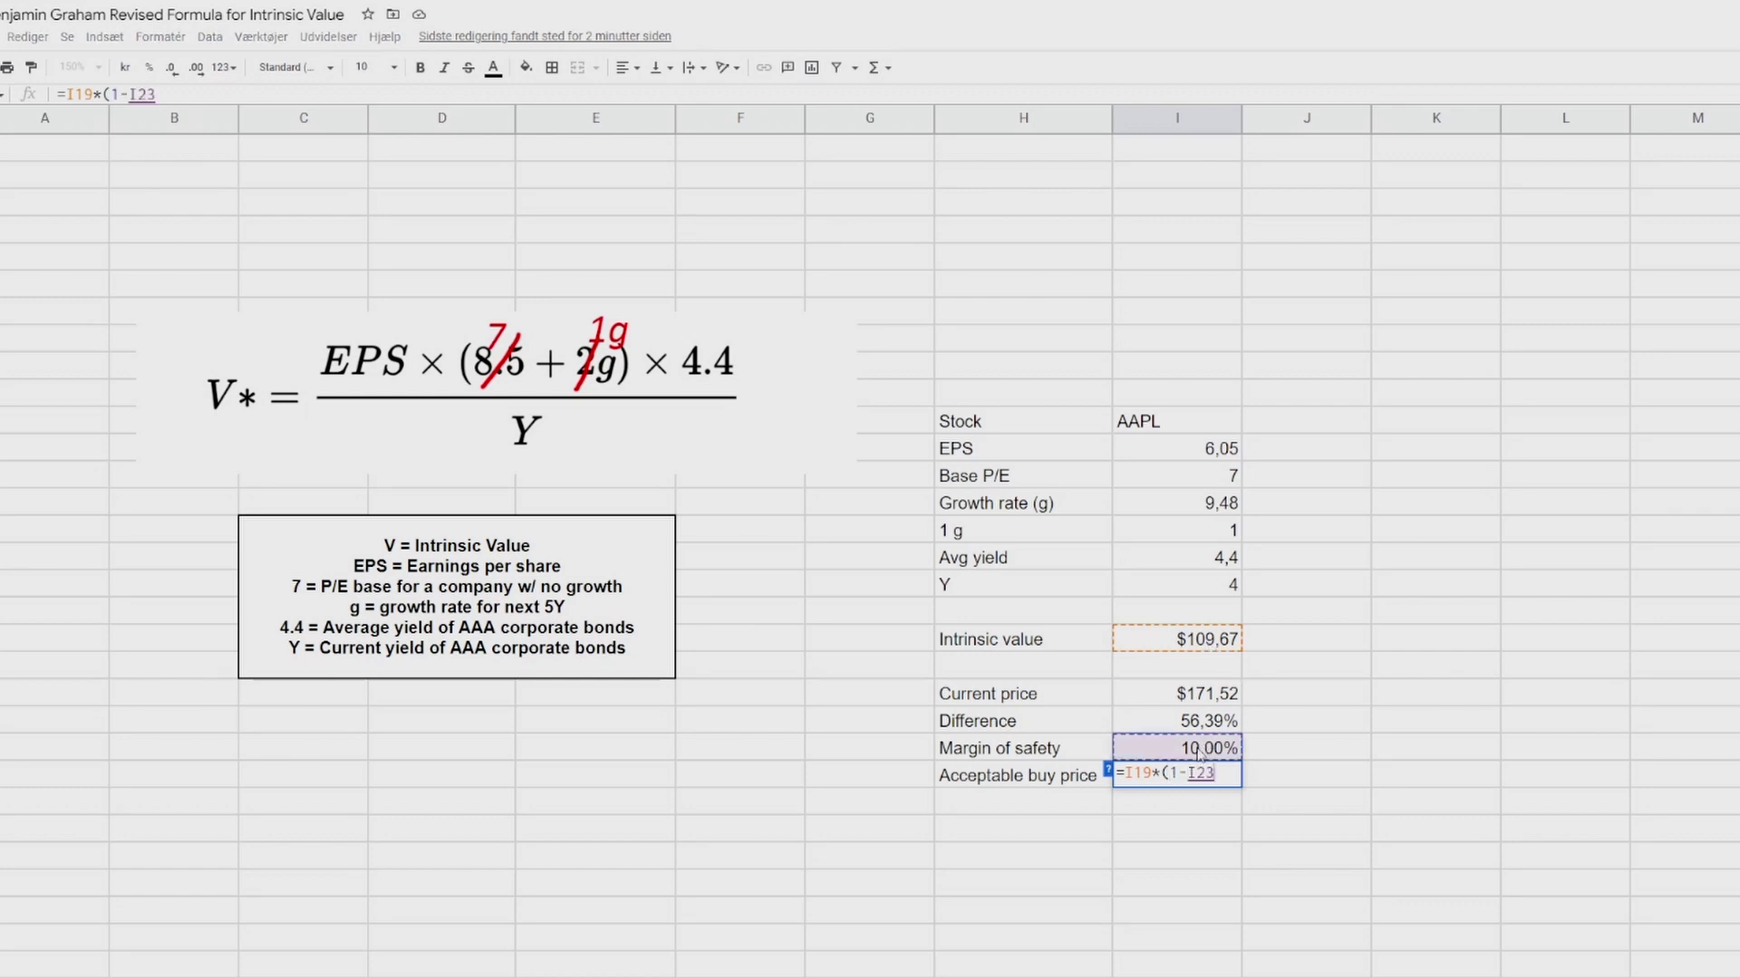
{"action": "key", "text": "Return"}
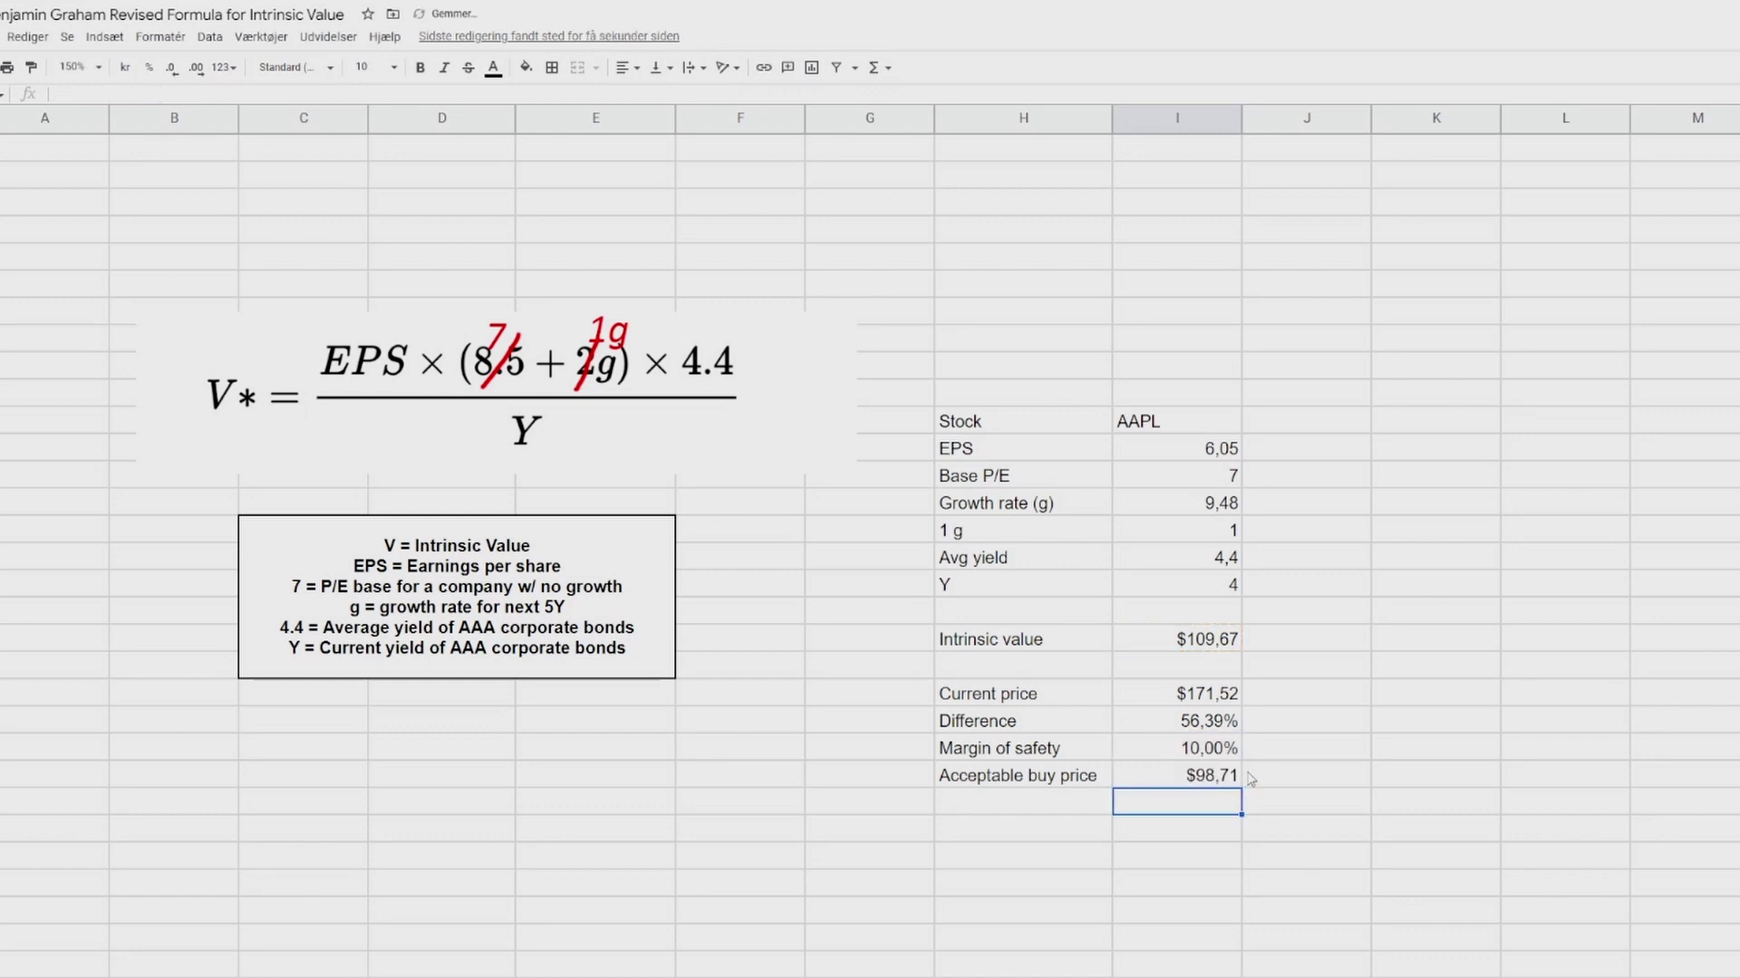
{"action": "left_click", "coordinate": [1198, 755]}
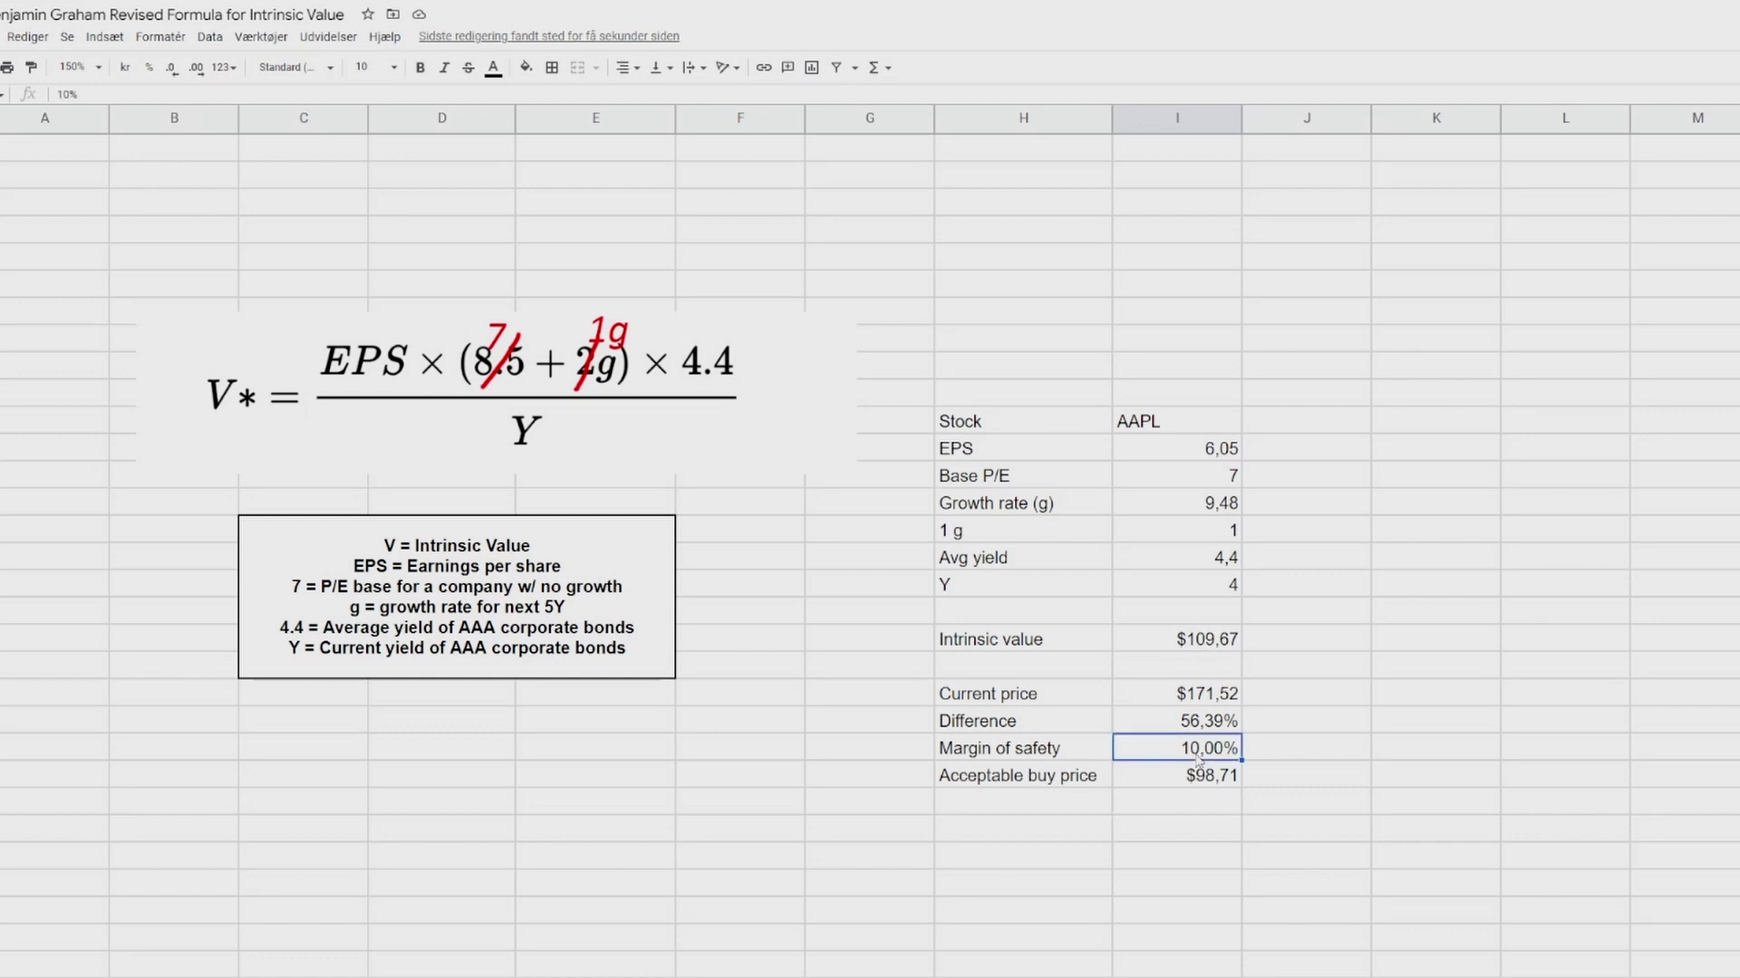
{"action": "type", "text": "20"}
{"action": "key", "text": "Return"}
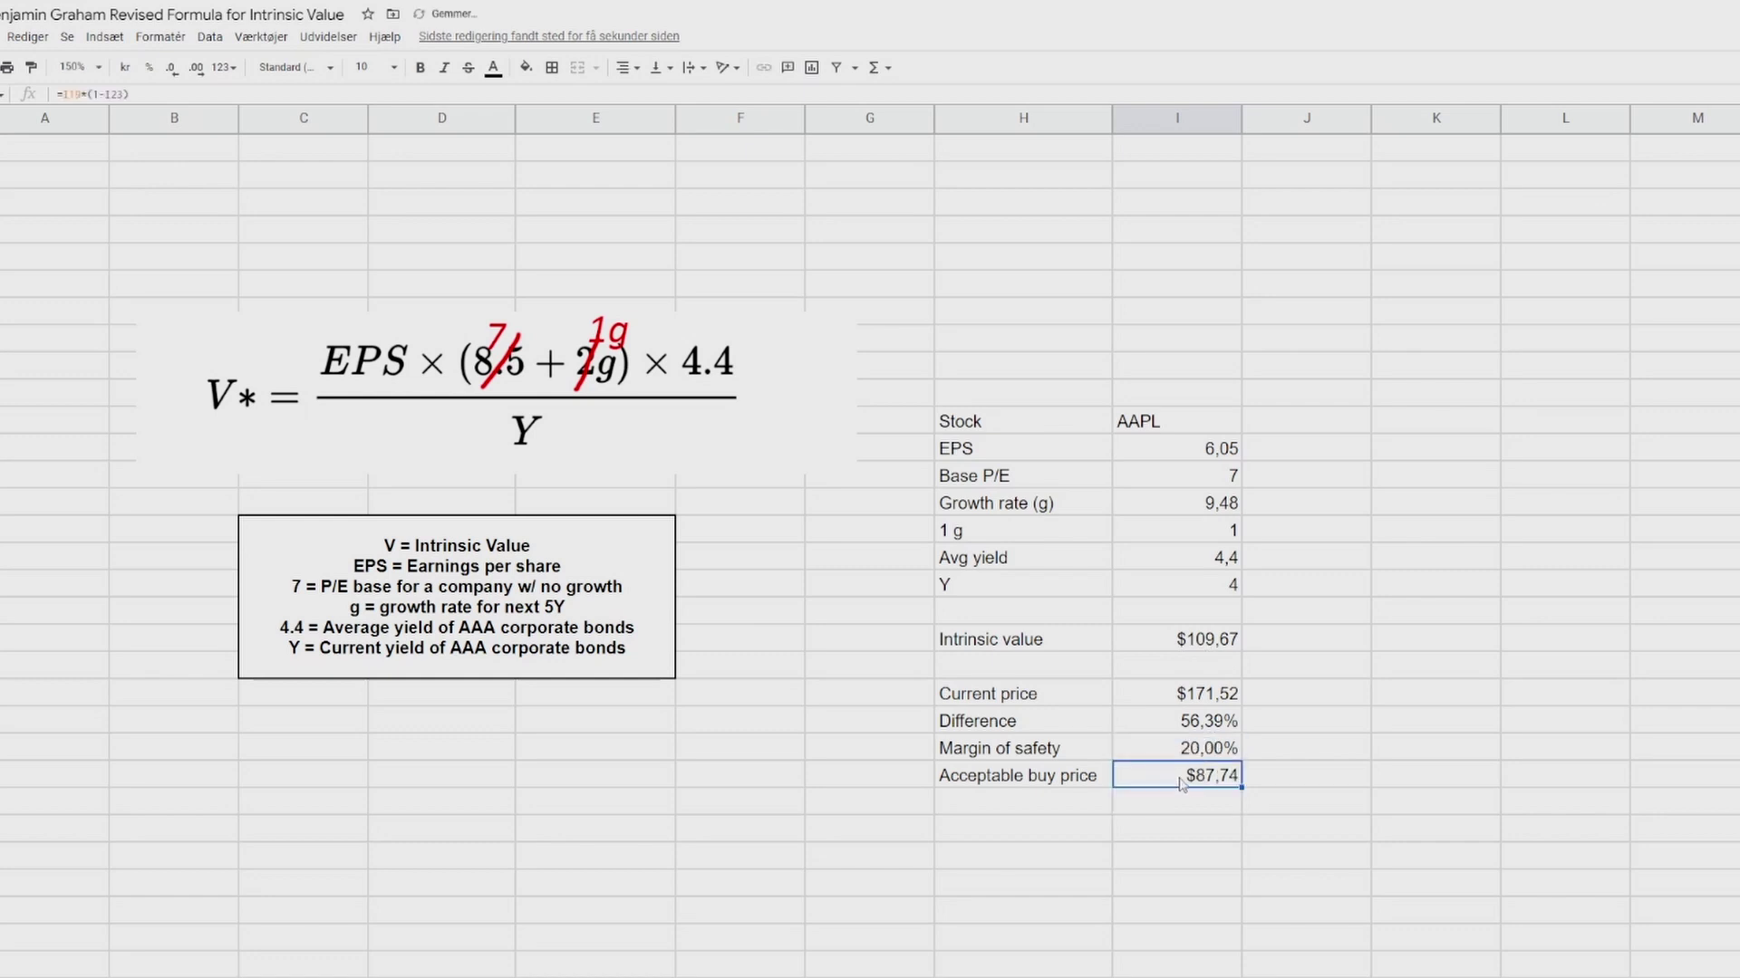
{"action": "left_click", "coordinate": [1198, 756]}
{"action": "type", "text": "100"}
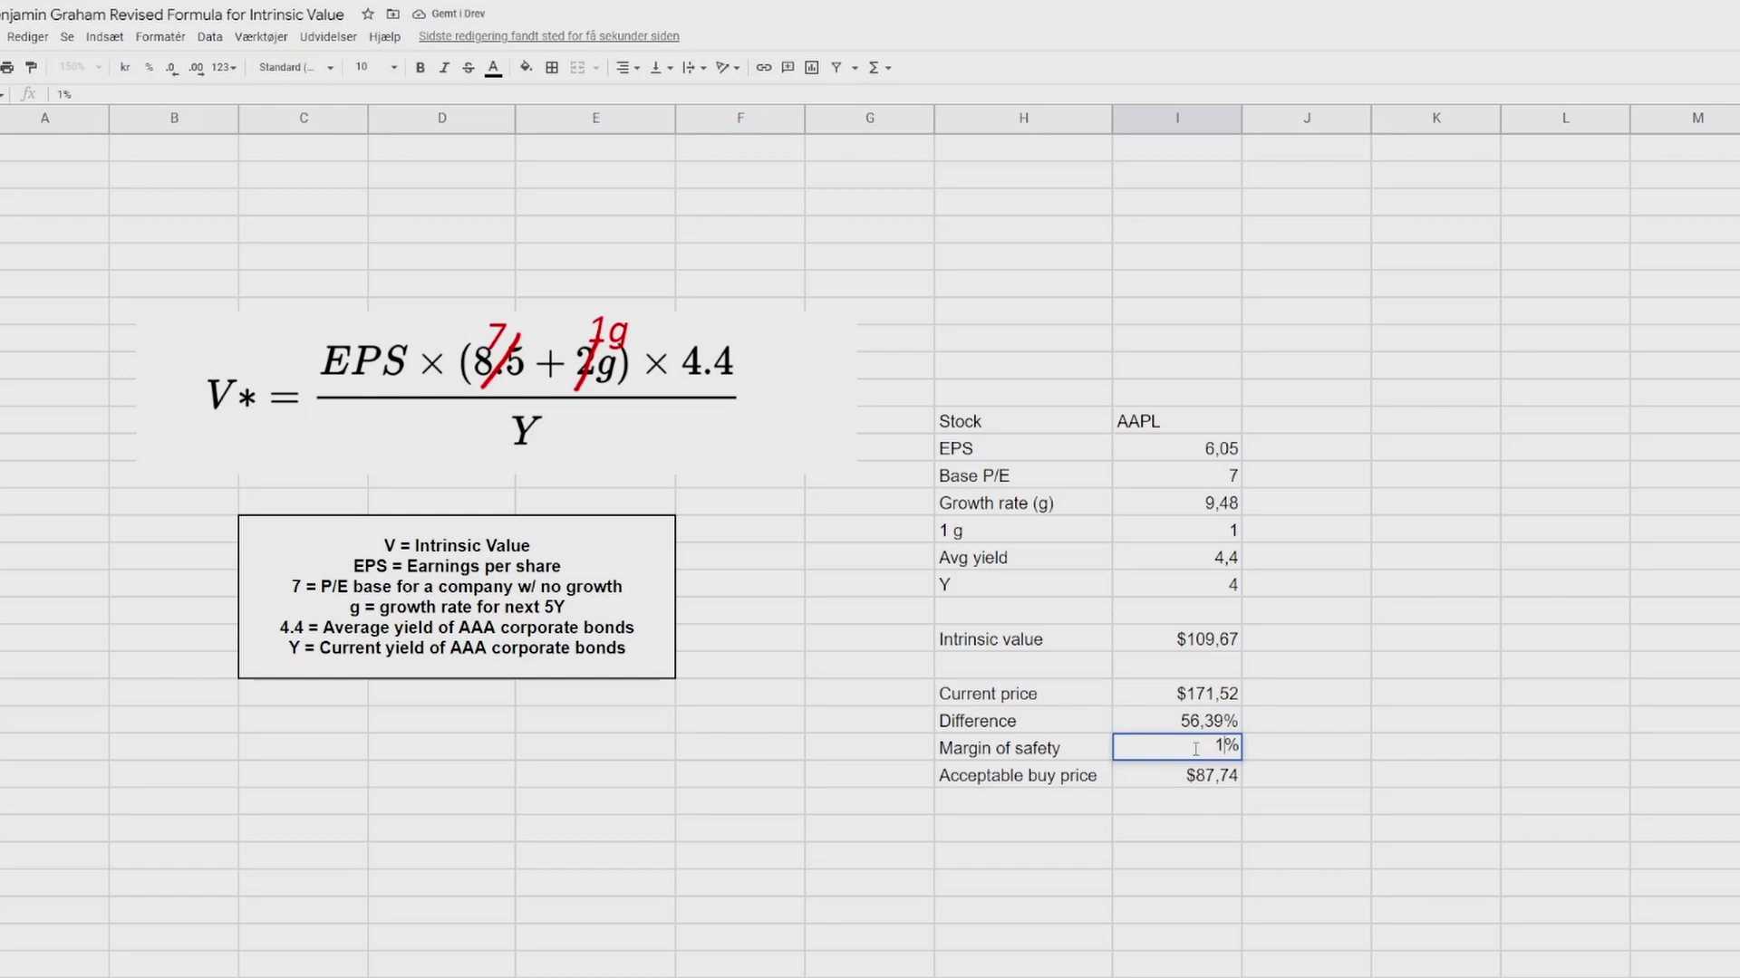
{"action": "key", "text": "Return"}
{"action": "left_click", "coordinate": [1198, 755]}
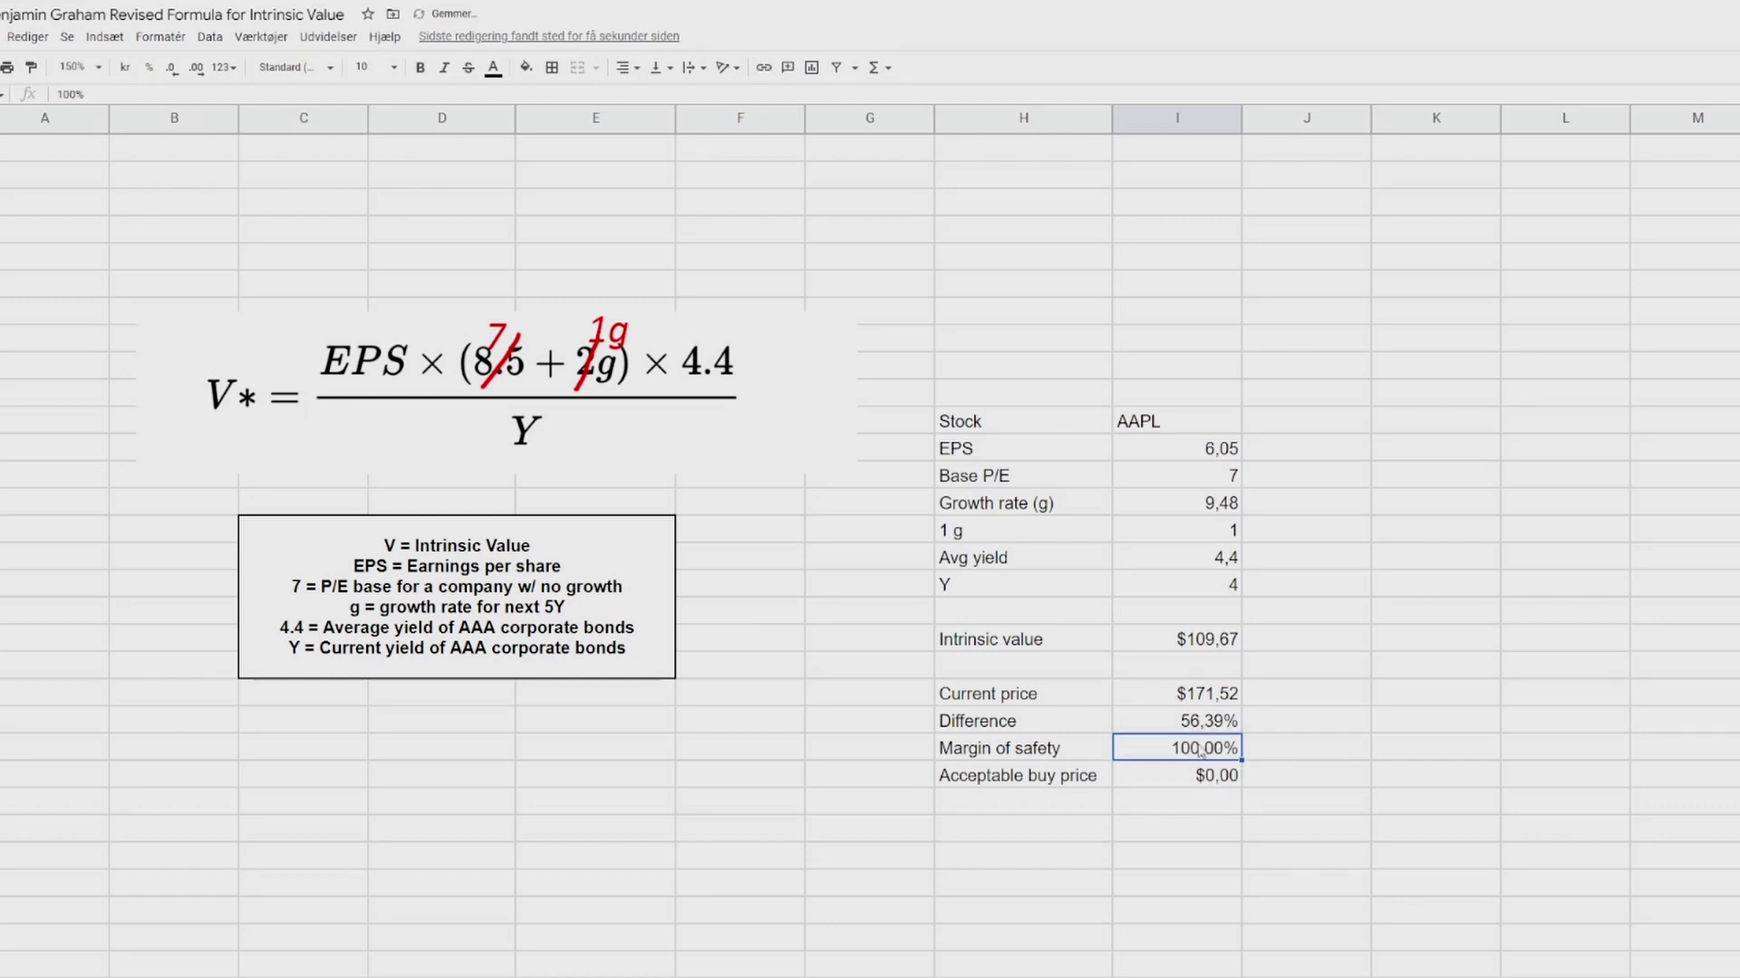
{"action": "type", "text": "10"}
{"action": "key", "text": "Return"}
{"action": "left_click", "coordinate": [1407, 814]}
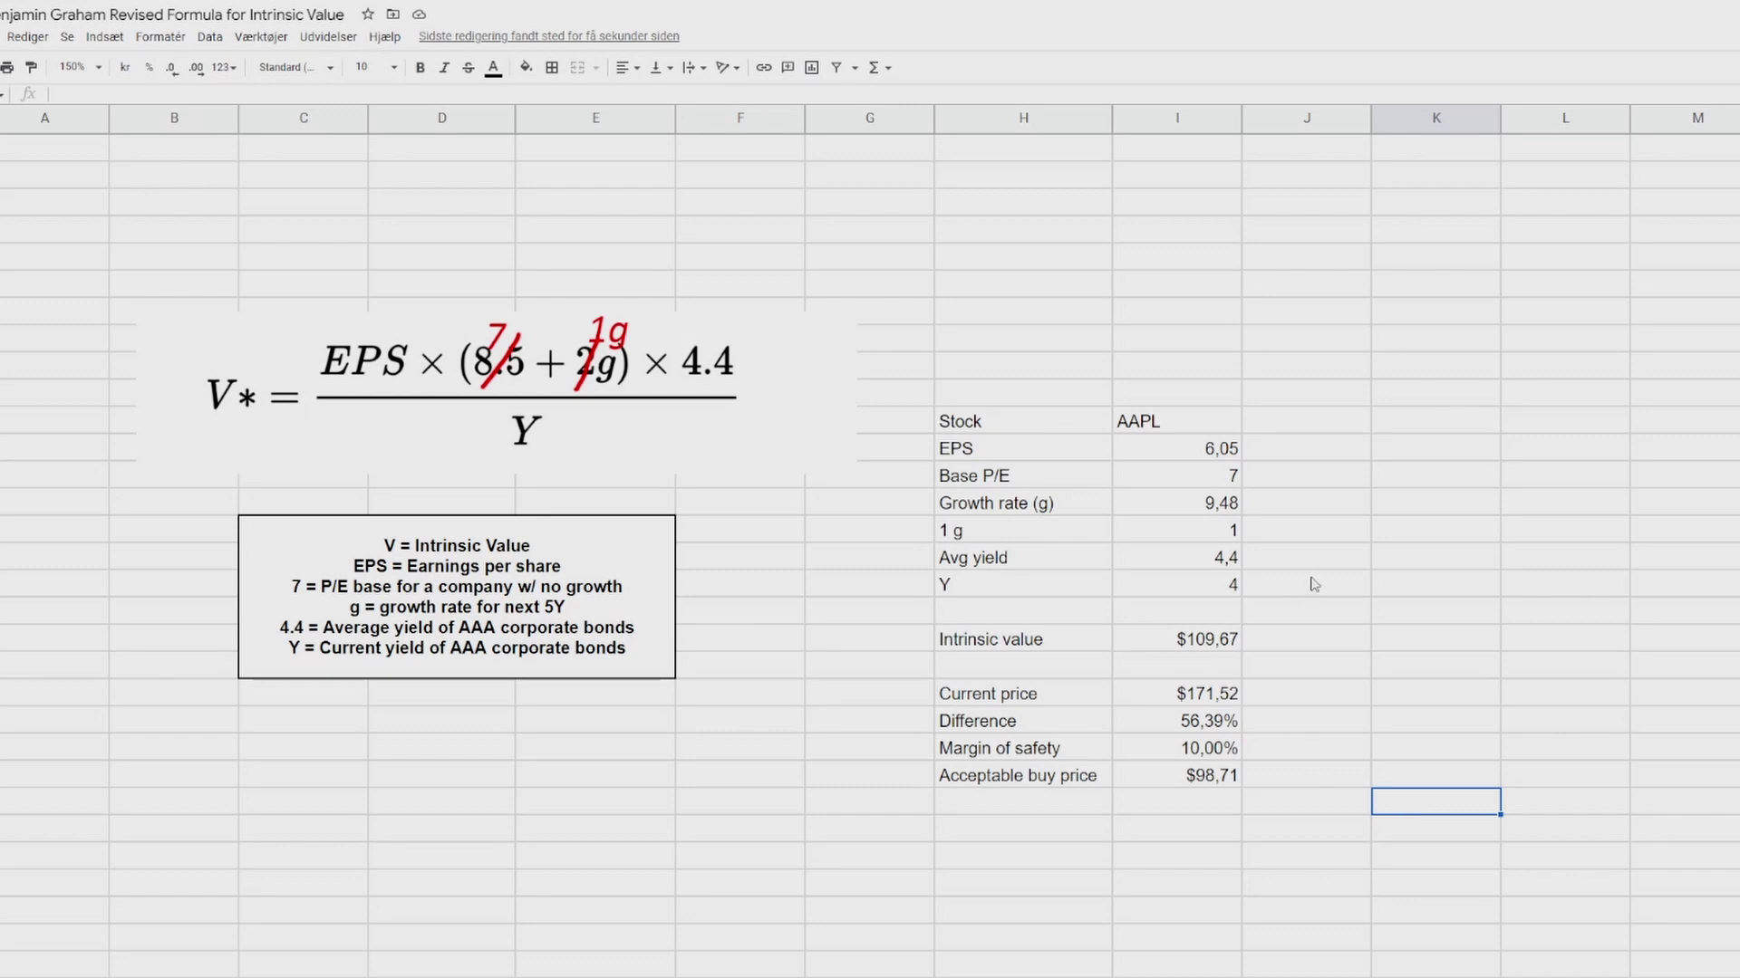
Fill the AAPL Stock cell and the Growth rate value cell with light tan.
{"action": "left_click", "coordinate": [1194, 429]}
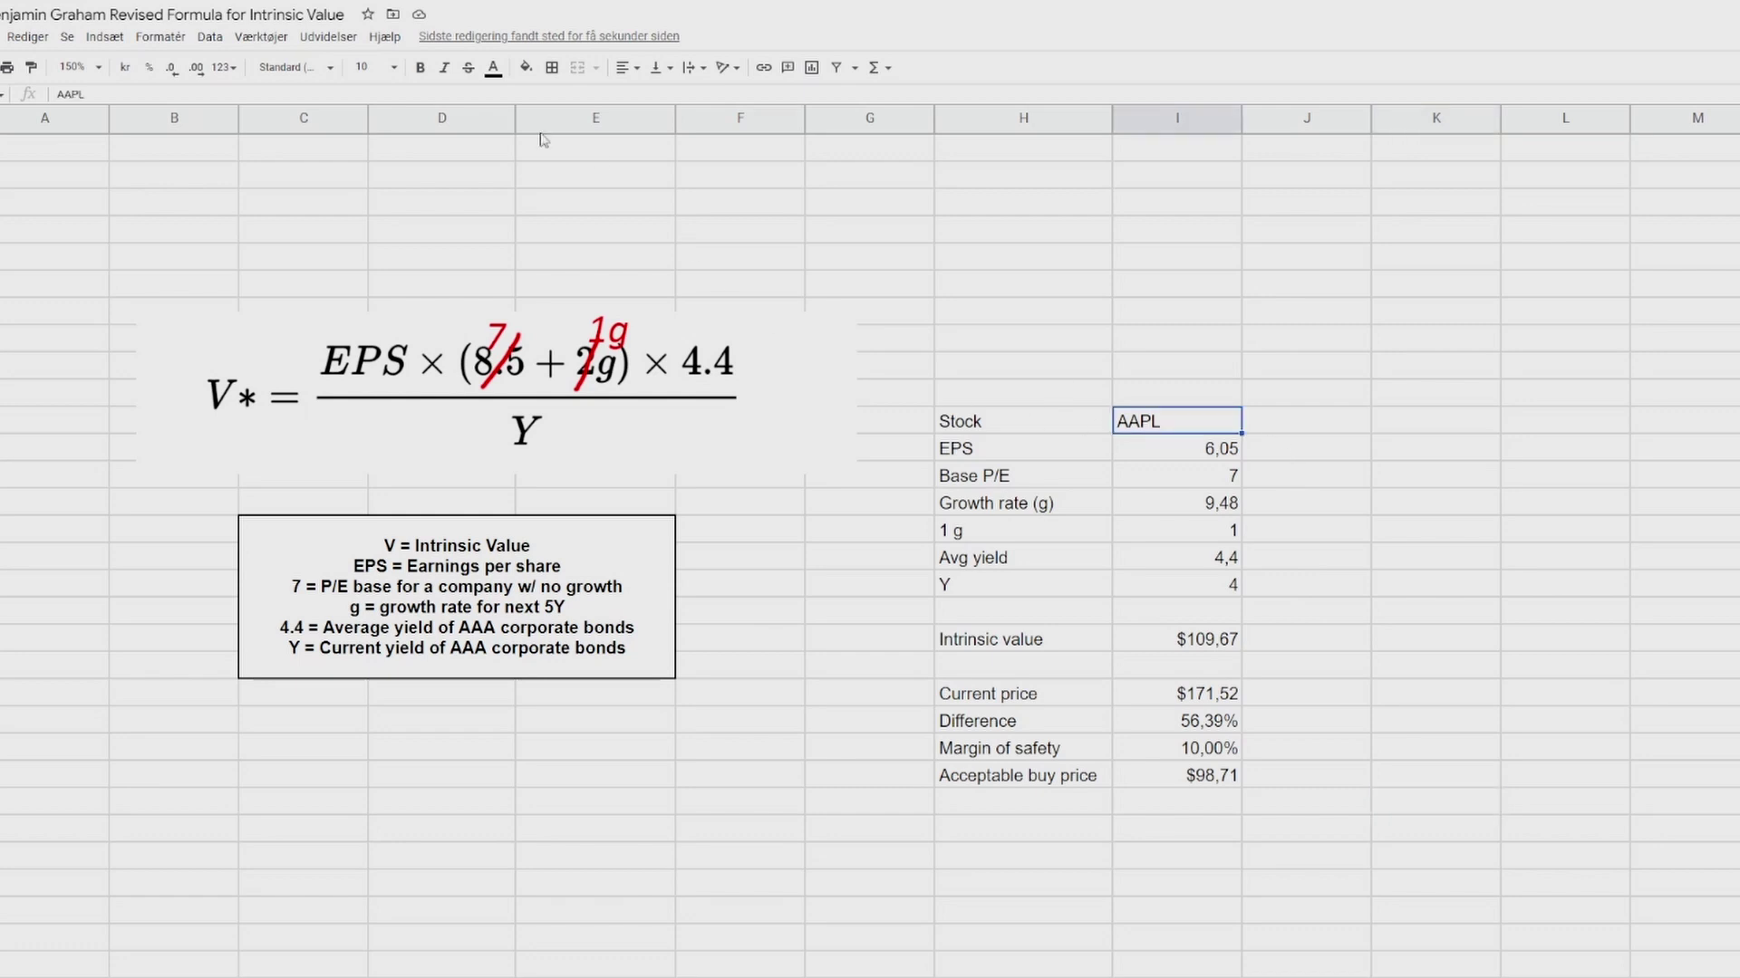
{"action": "left_click", "coordinate": [527, 71]}
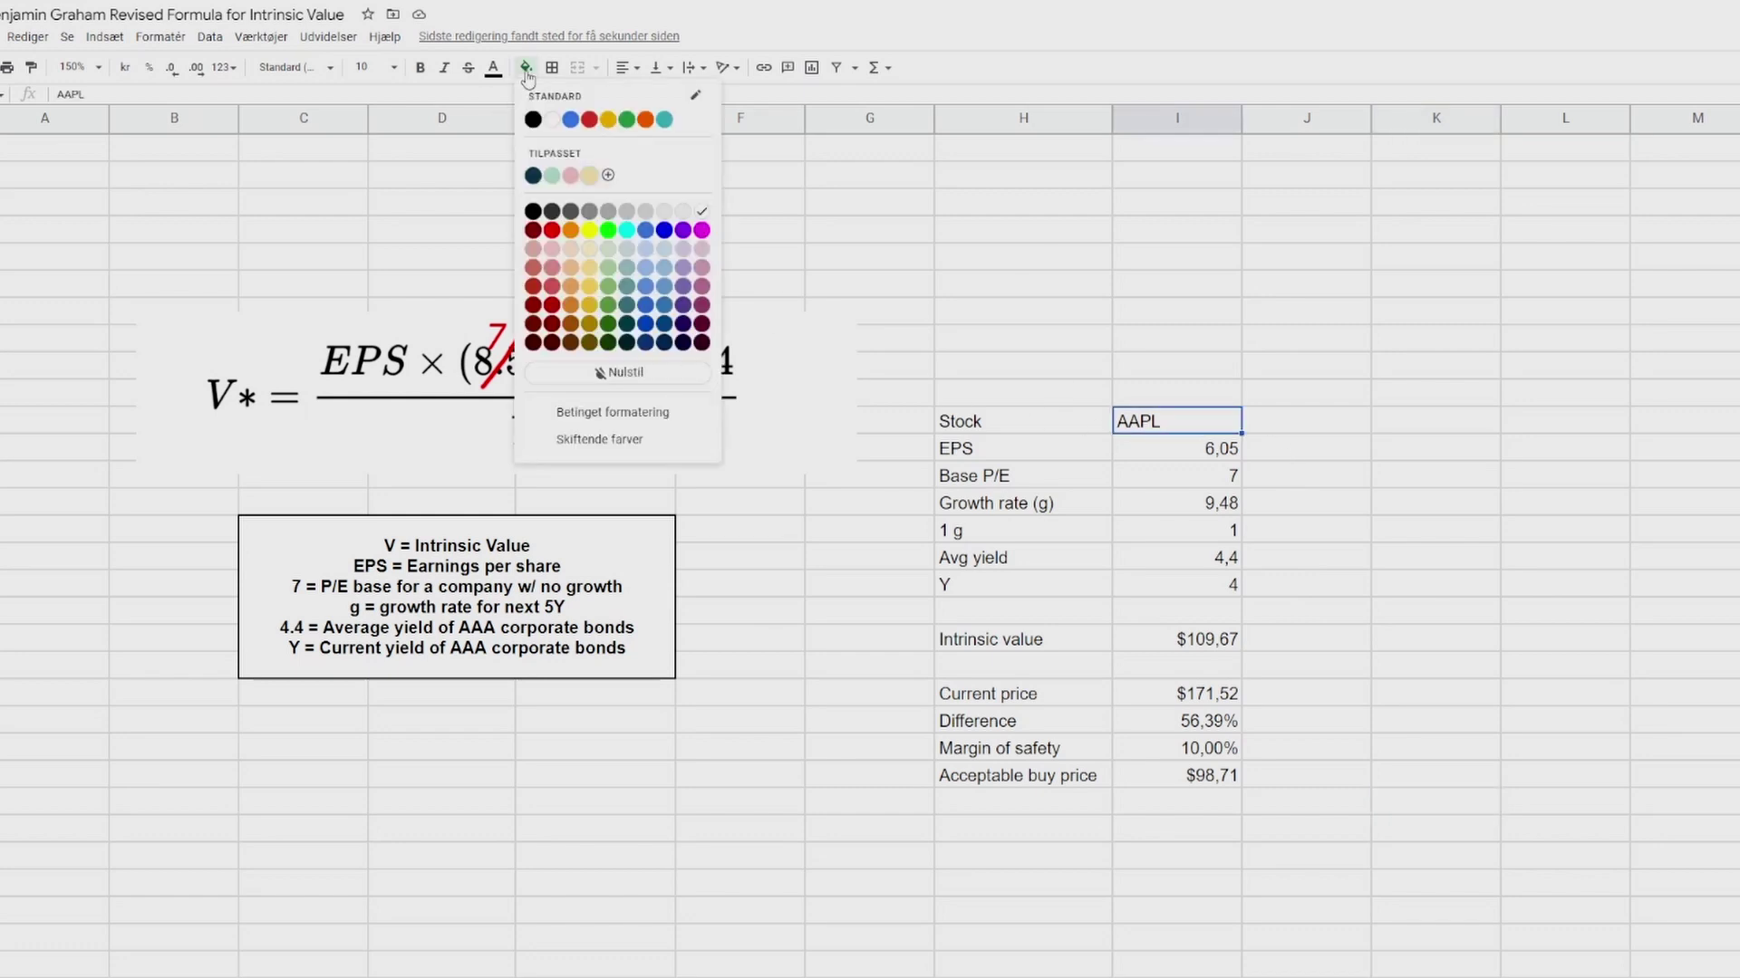
{"action": "left_click", "coordinate": [589, 175]}
{"action": "left_click", "coordinate": [1320, 445]}
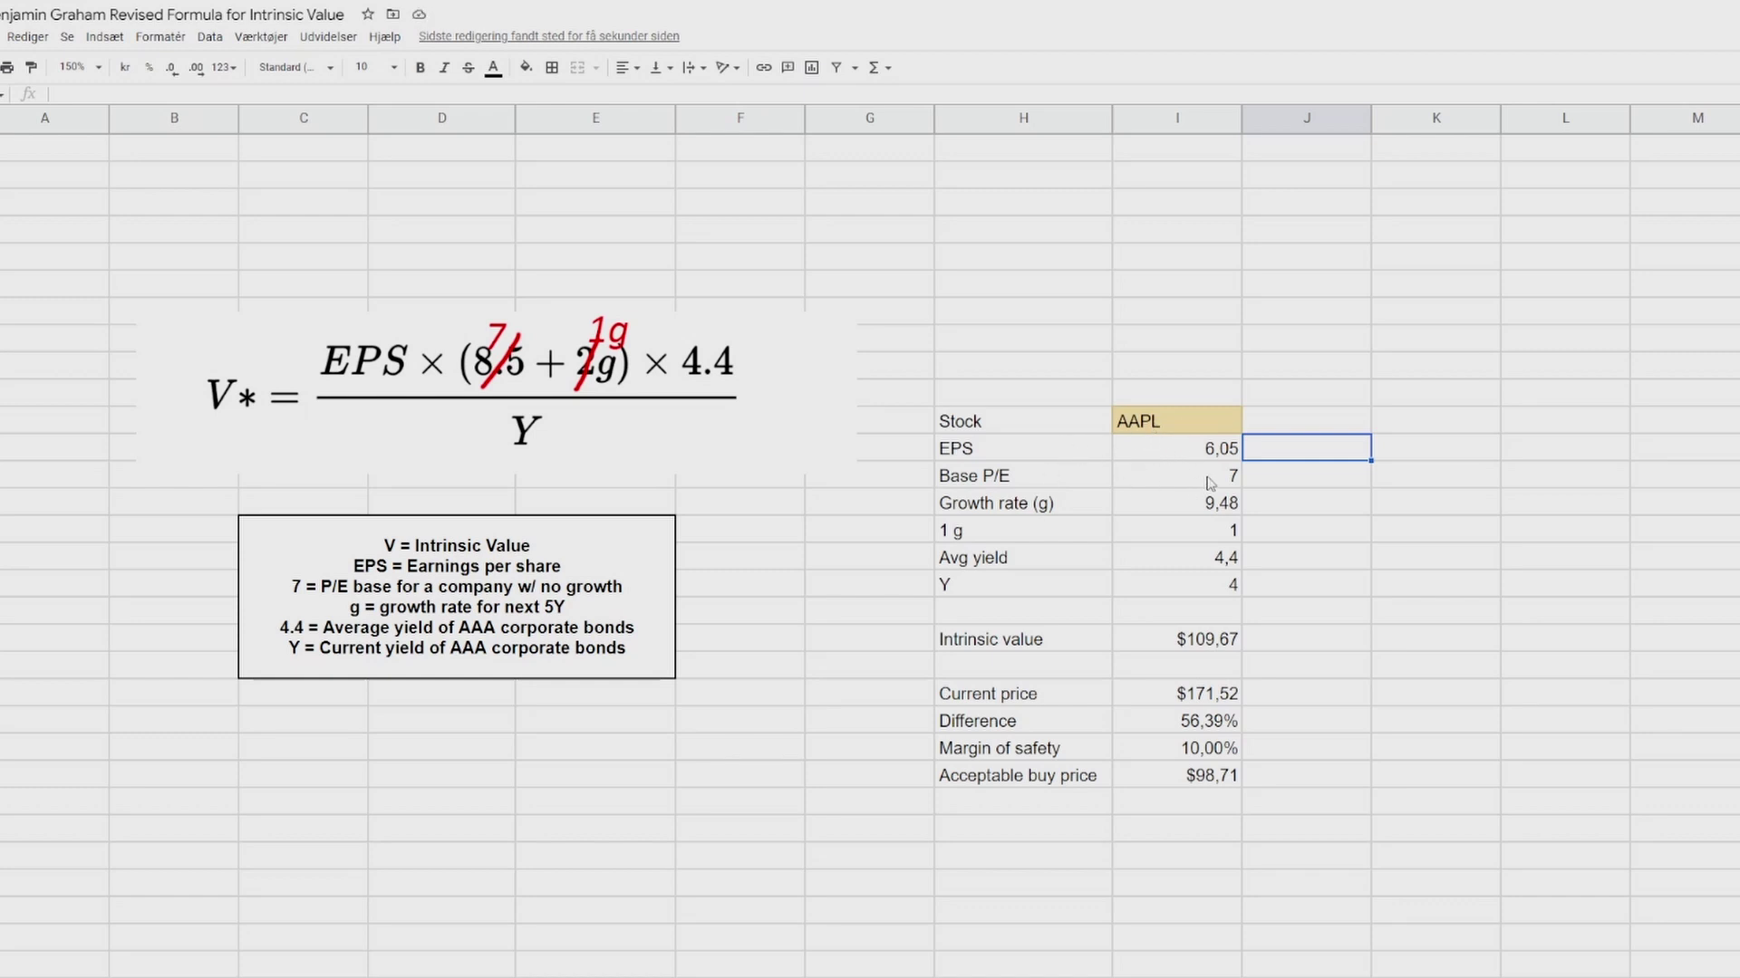
{"action": "left_click", "coordinate": [1192, 505]}
{"action": "left_click", "coordinate": [525, 67]}
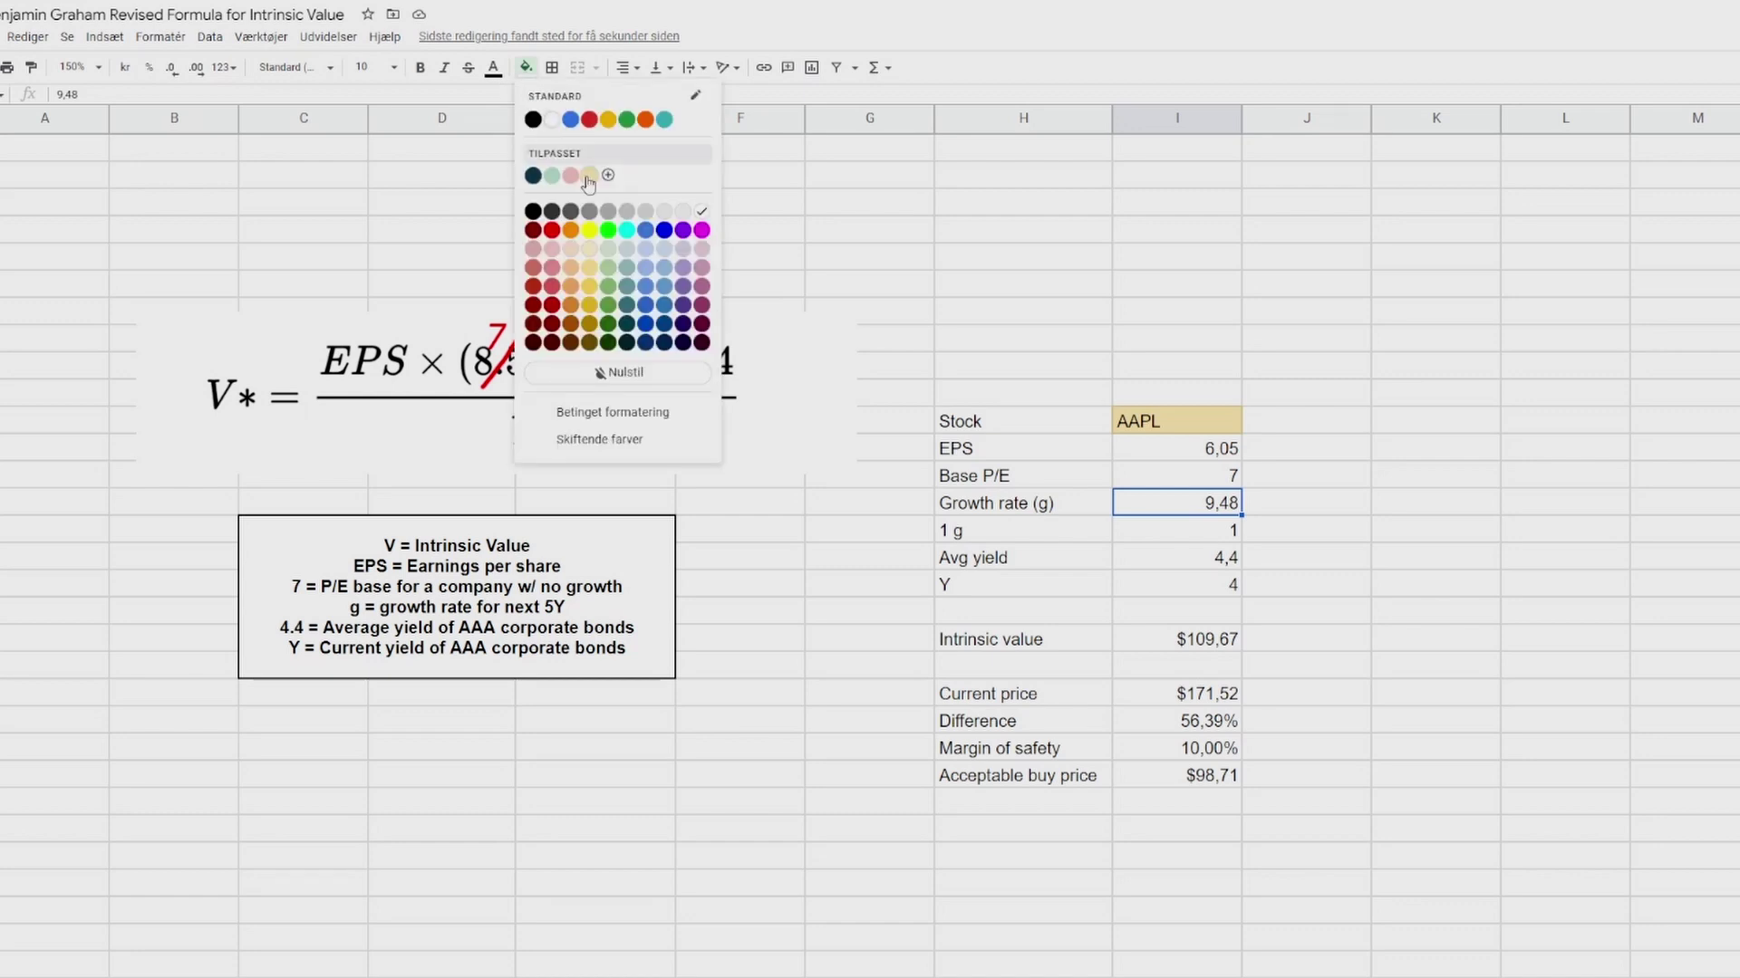
{"action": "left_click", "coordinate": [584, 188]}
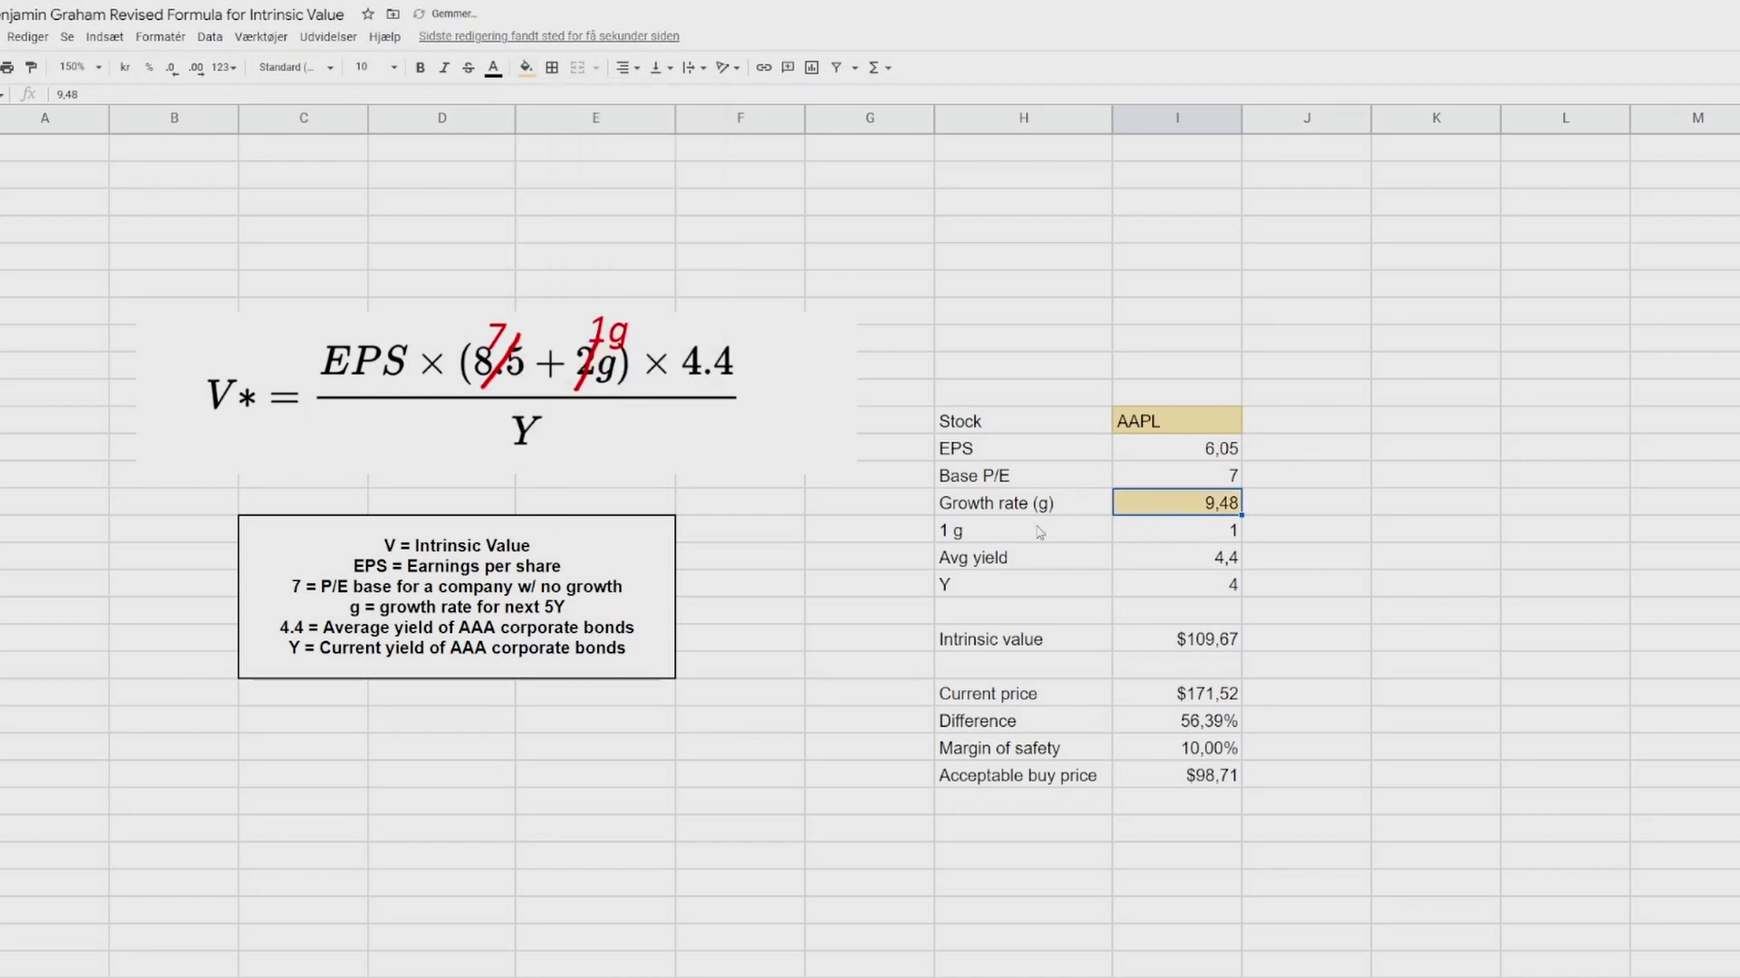
{"action": "left_click", "coordinate": [1223, 536]}
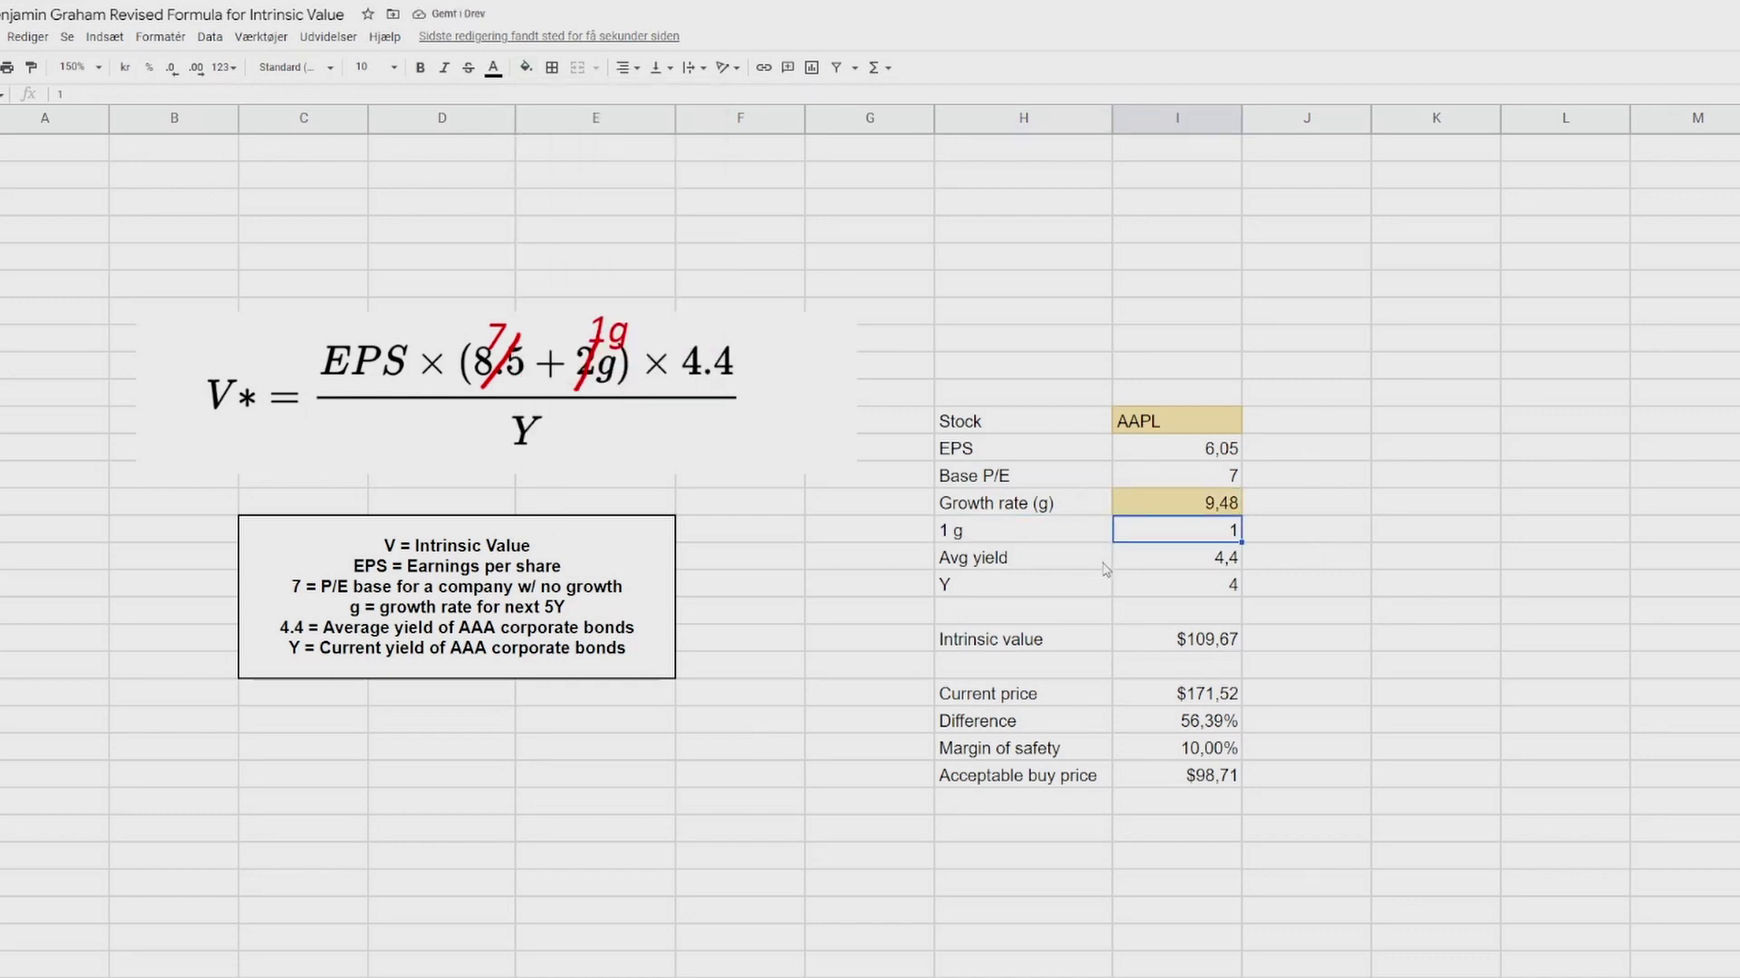
{"action": "left_click", "coordinate": [1305, 563]}
Fill the Y value cell and the Margin of safety value cell with light tan.
{"action": "key", "text": "Down"}
{"action": "key", "text": "Down"}
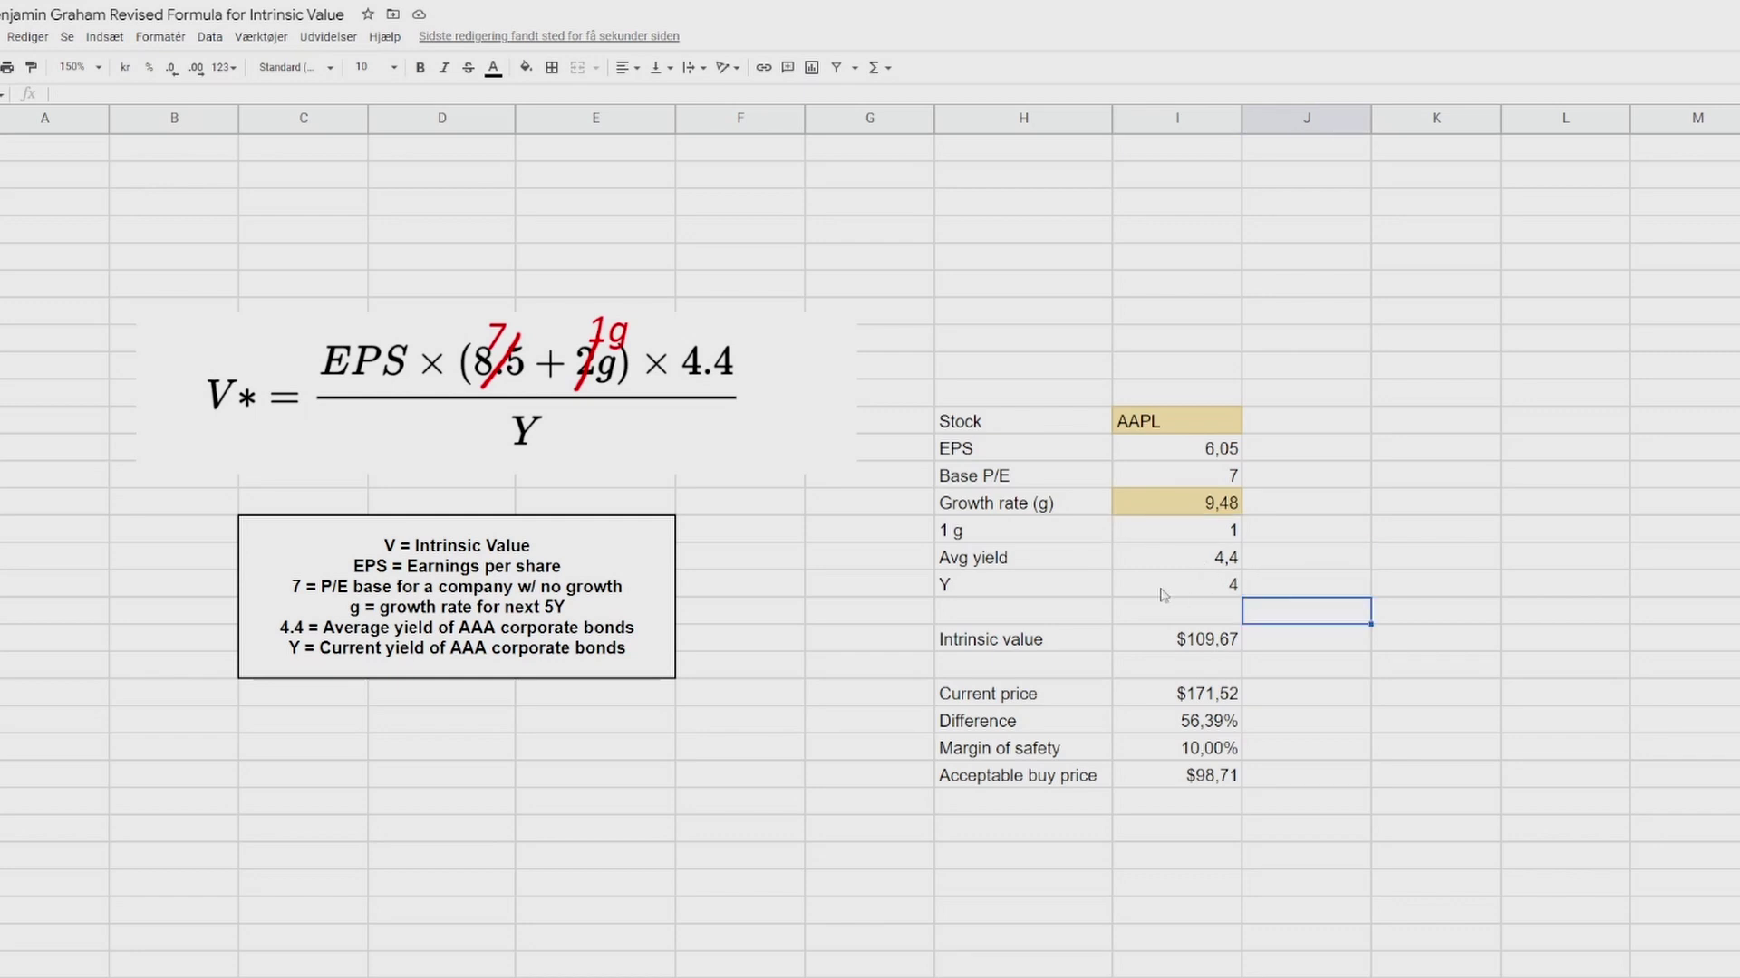
{"action": "left_click", "coordinate": [1170, 584]}
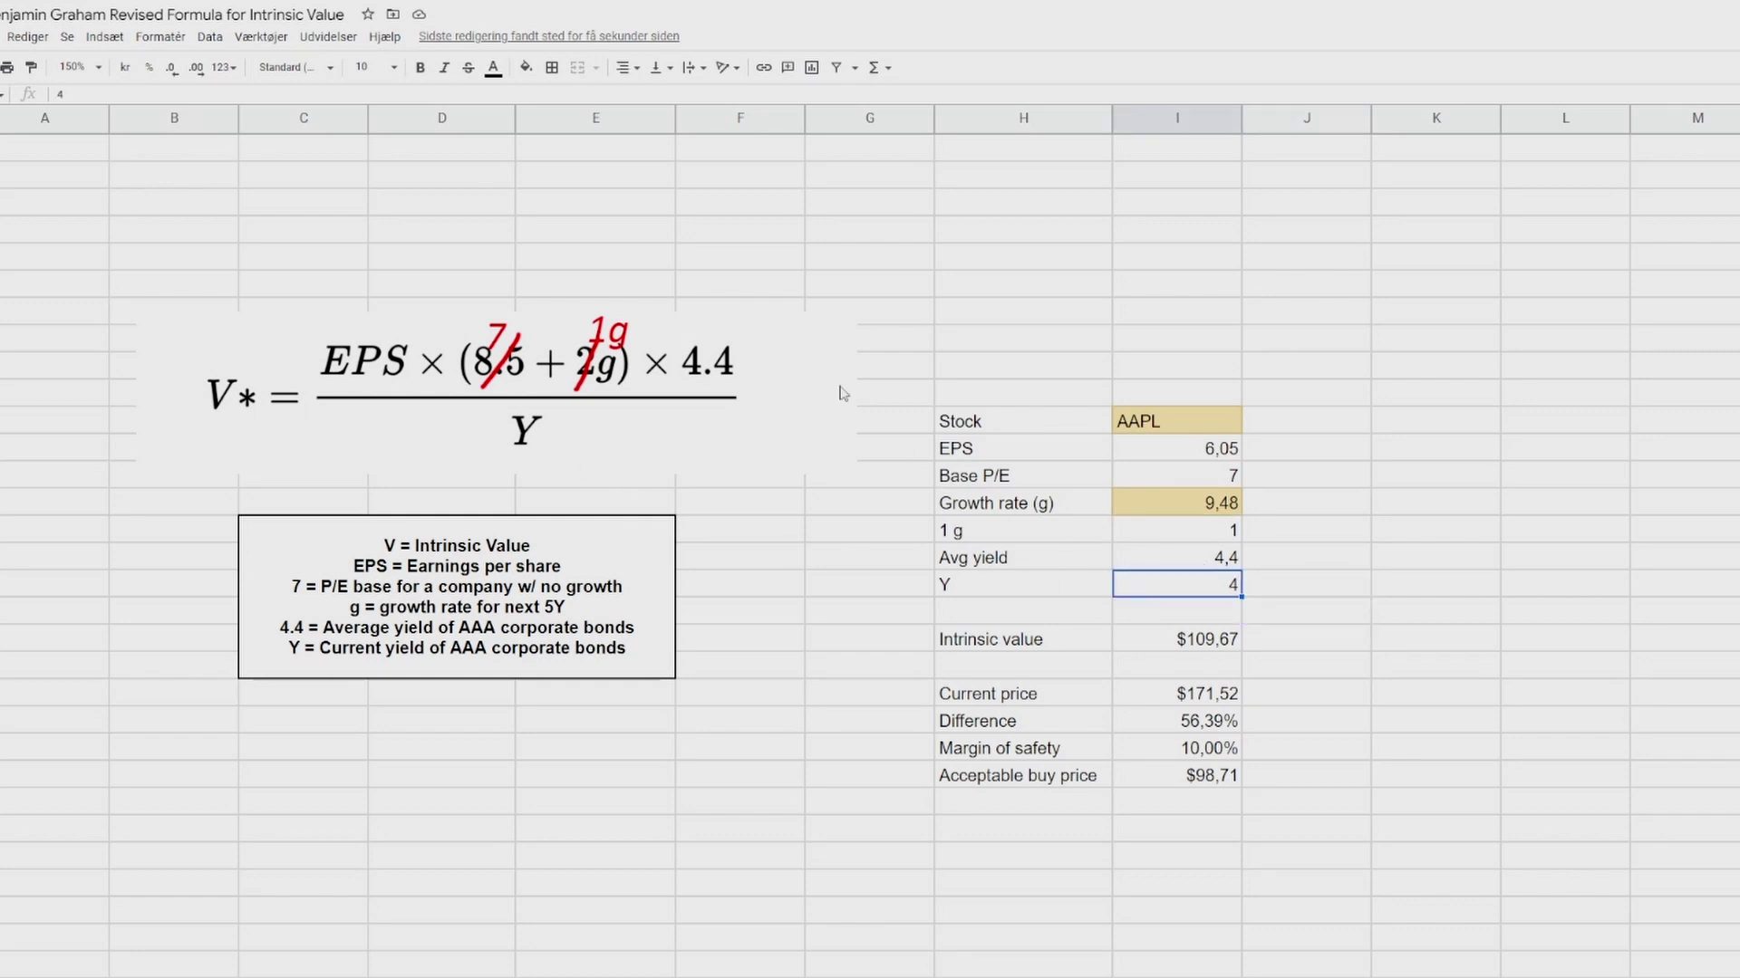
{"action": "left_click", "coordinate": [526, 74]}
{"action": "left_click", "coordinate": [596, 183]}
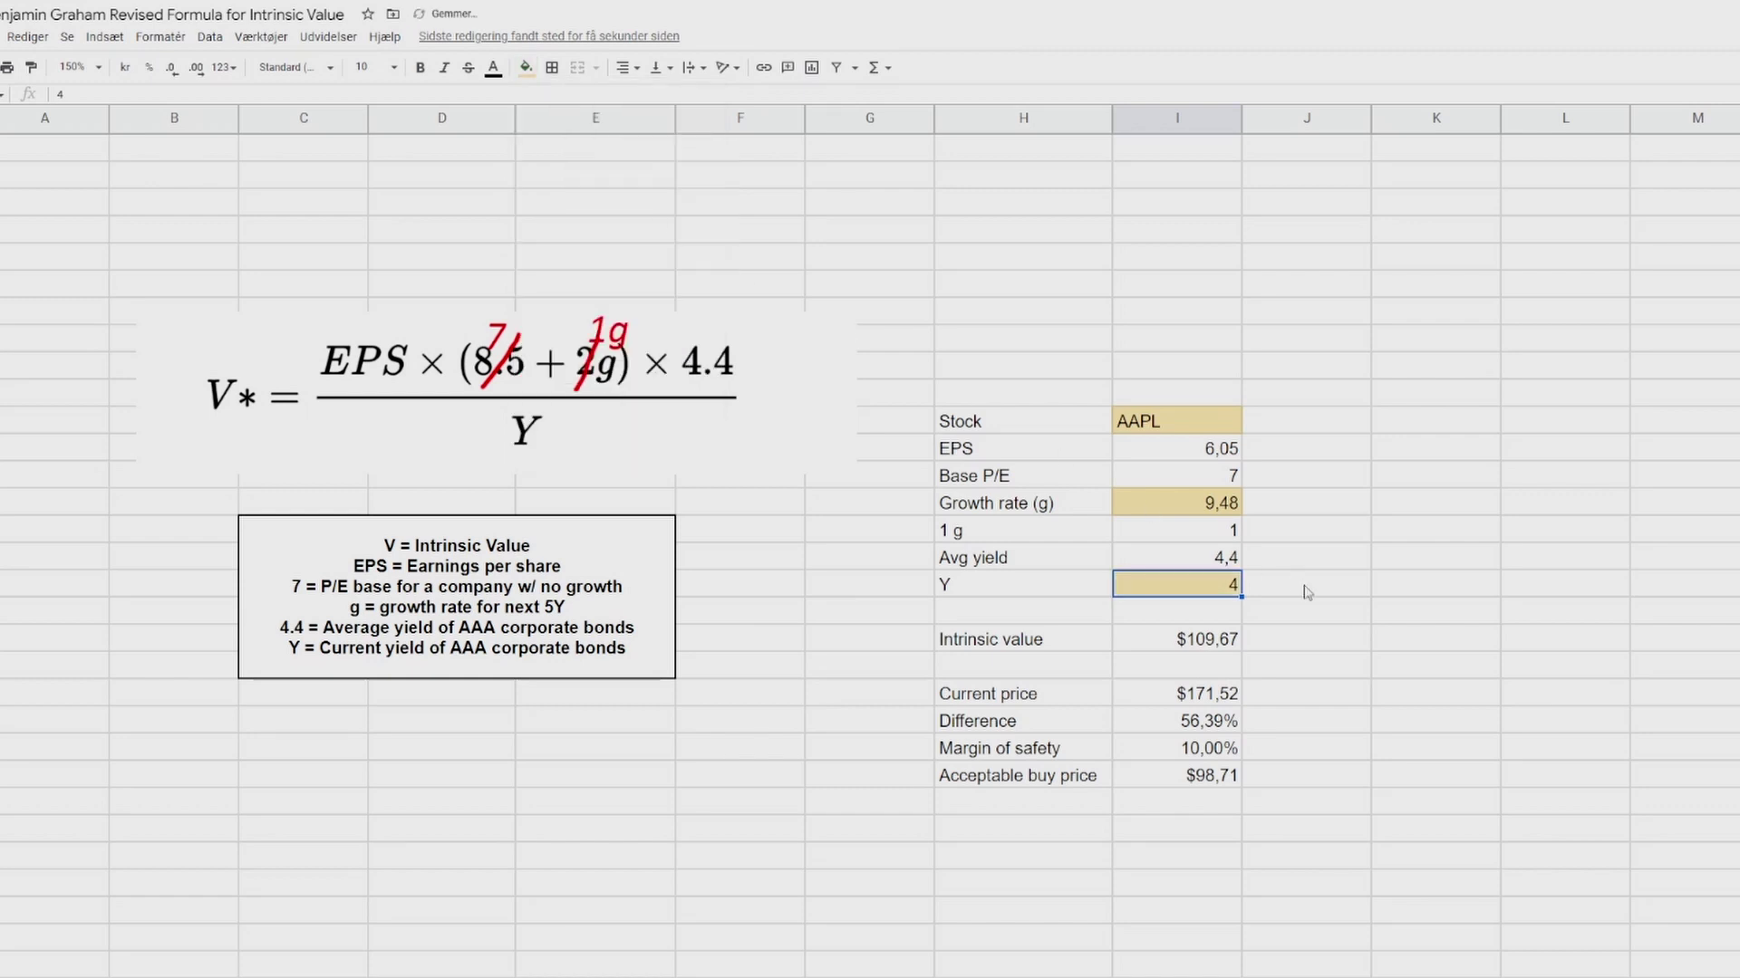
{"action": "left_click", "coordinate": [1308, 592]}
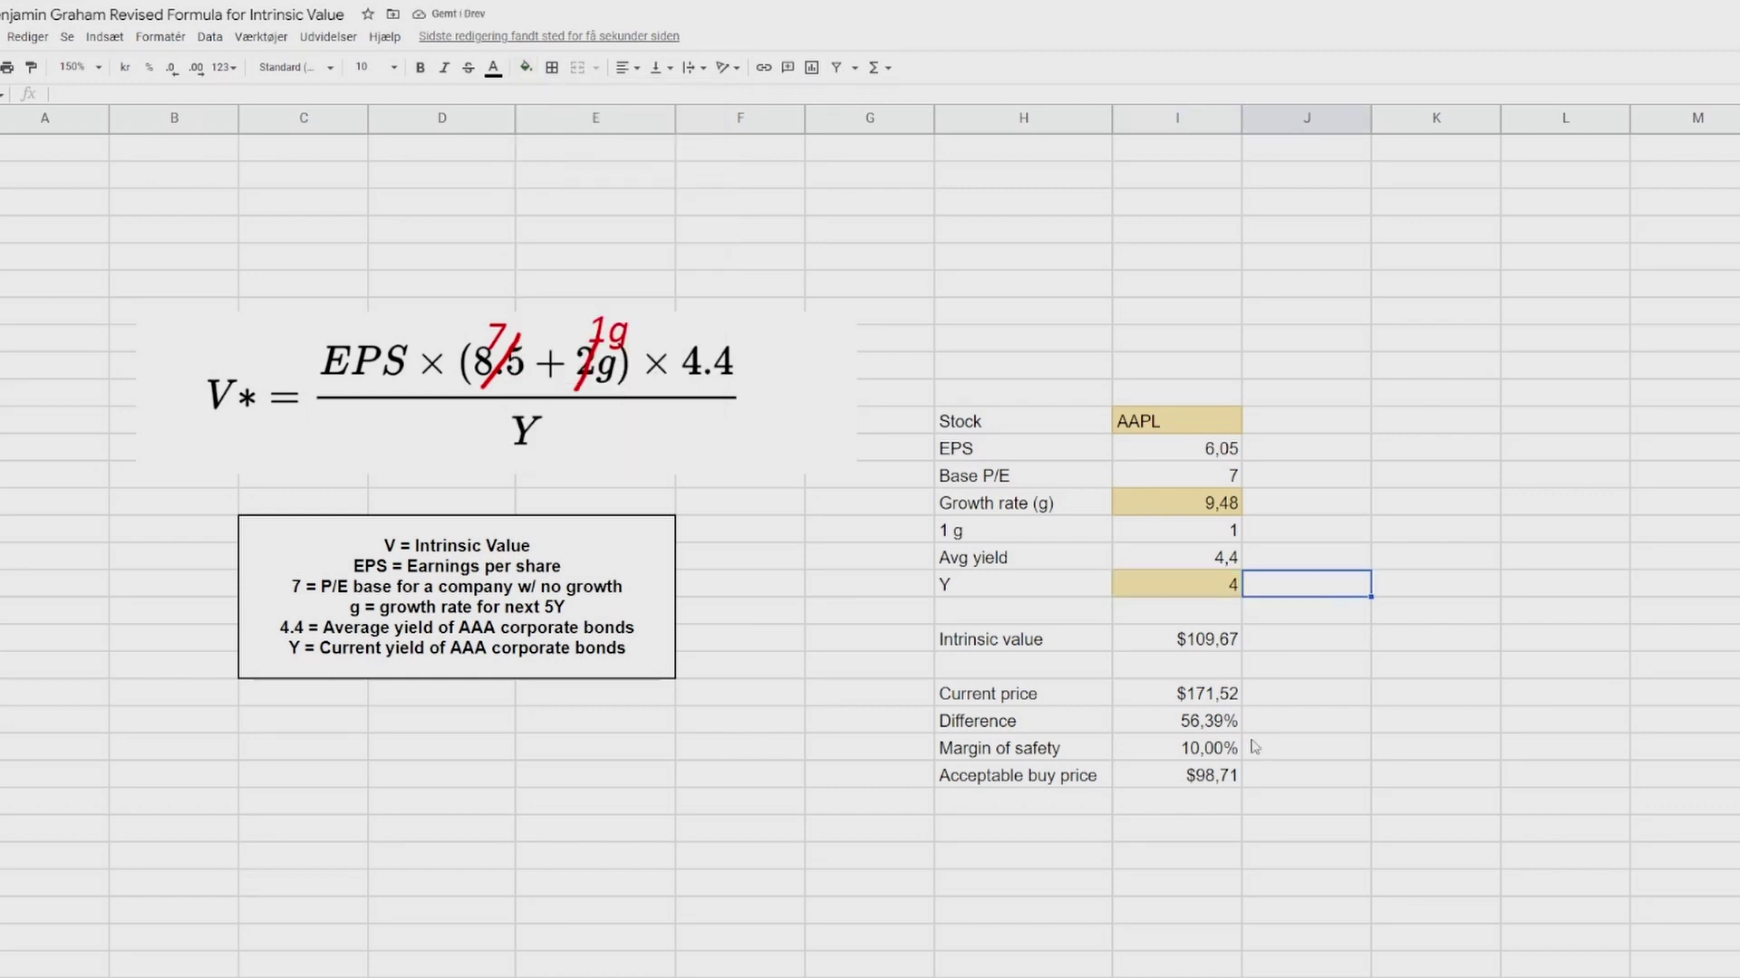
{"action": "left_click", "coordinate": [1214, 750]}
{"action": "left_click", "coordinate": [525, 69]}
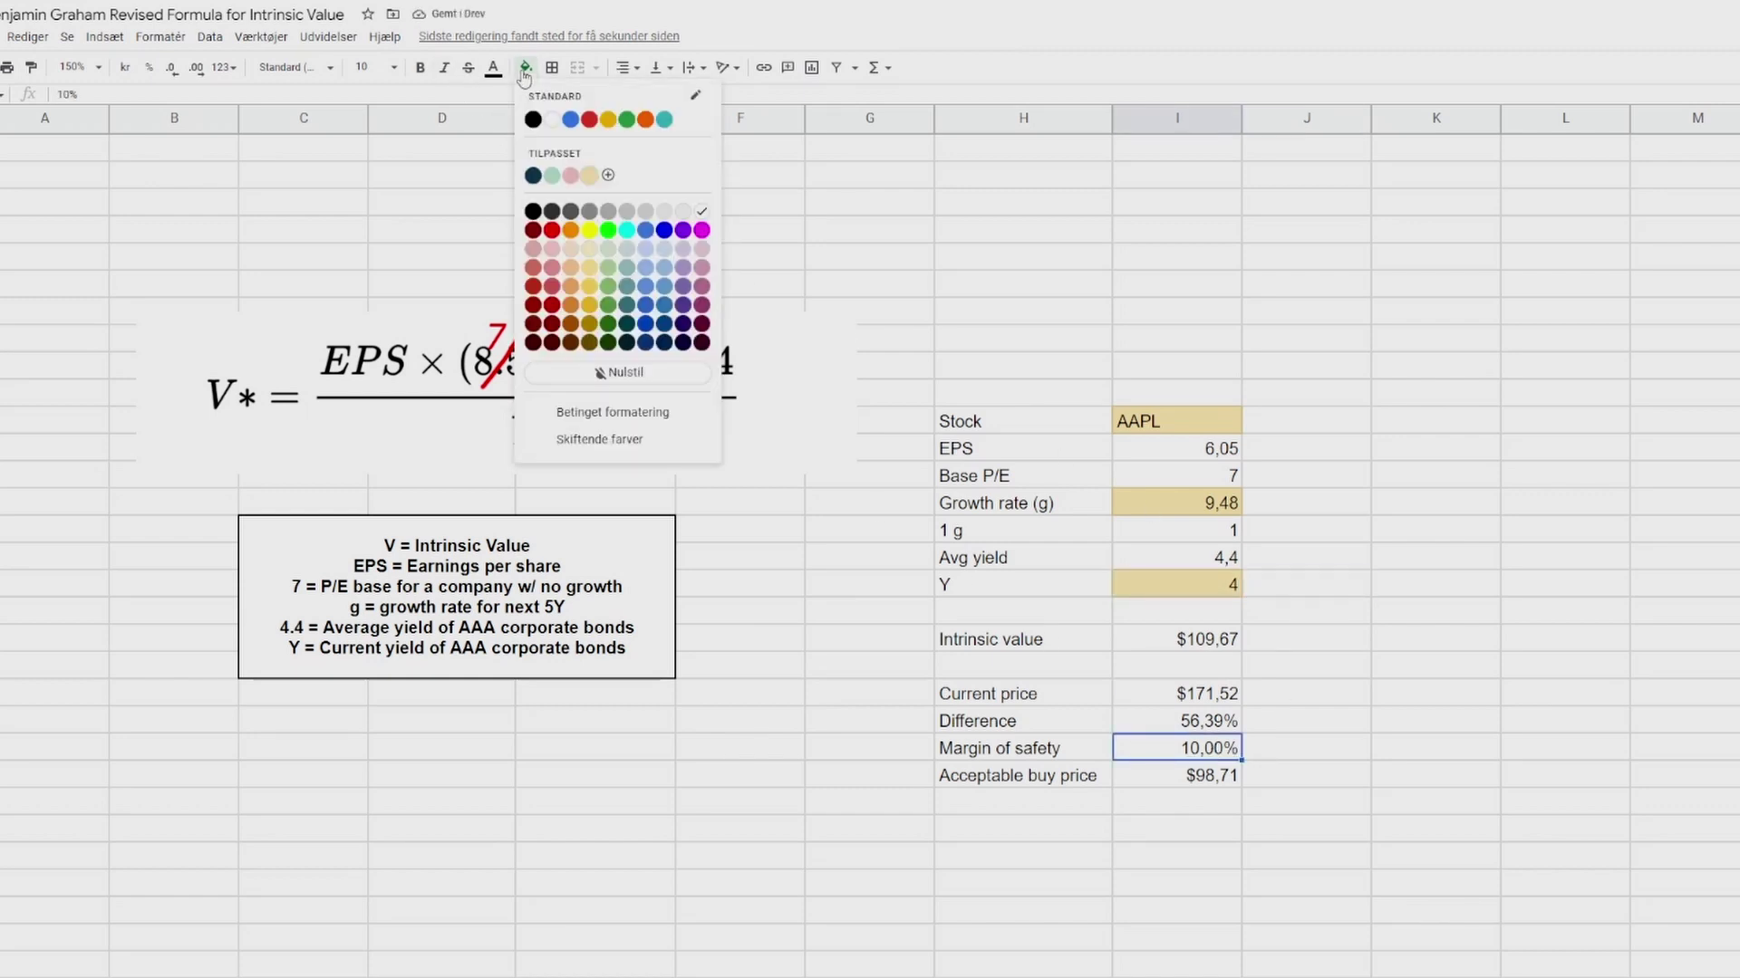
{"action": "left_click", "coordinate": [594, 183]}
{"action": "left_click", "coordinate": [1362, 670]}
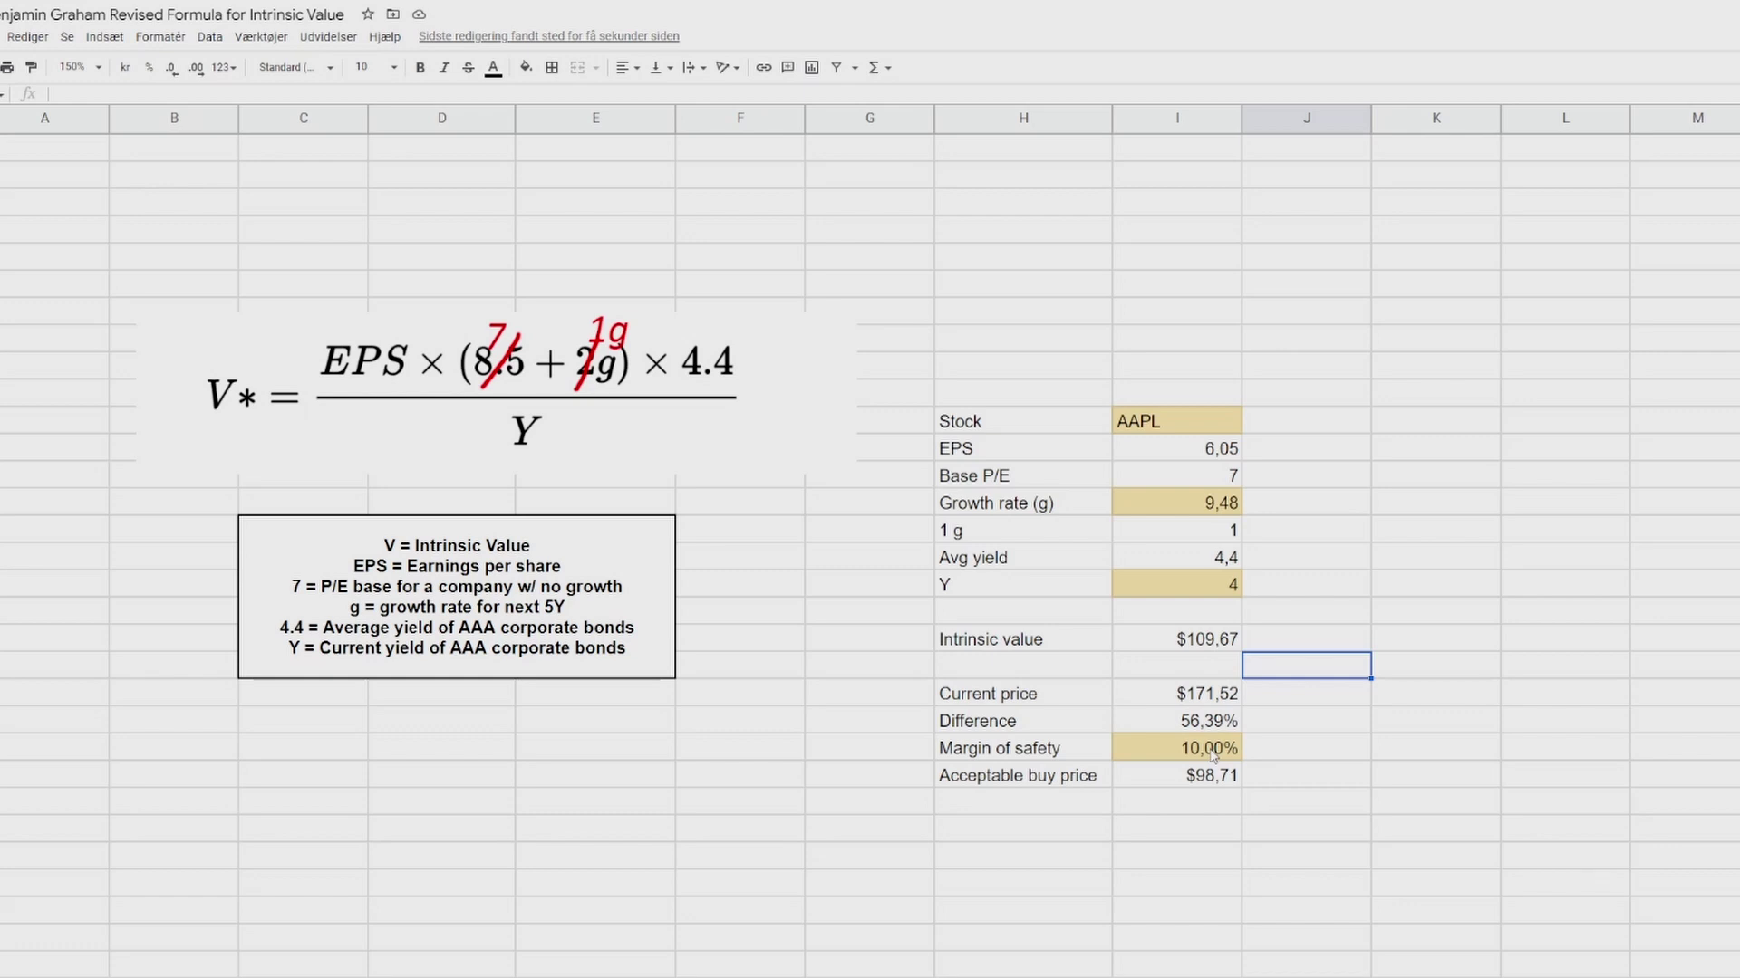
Label a row 'Verdict' and enter =IF(I24>I21;"Buy";"Wait or sell") beside it.
{"action": "left_click", "coordinate": [1024, 827]}
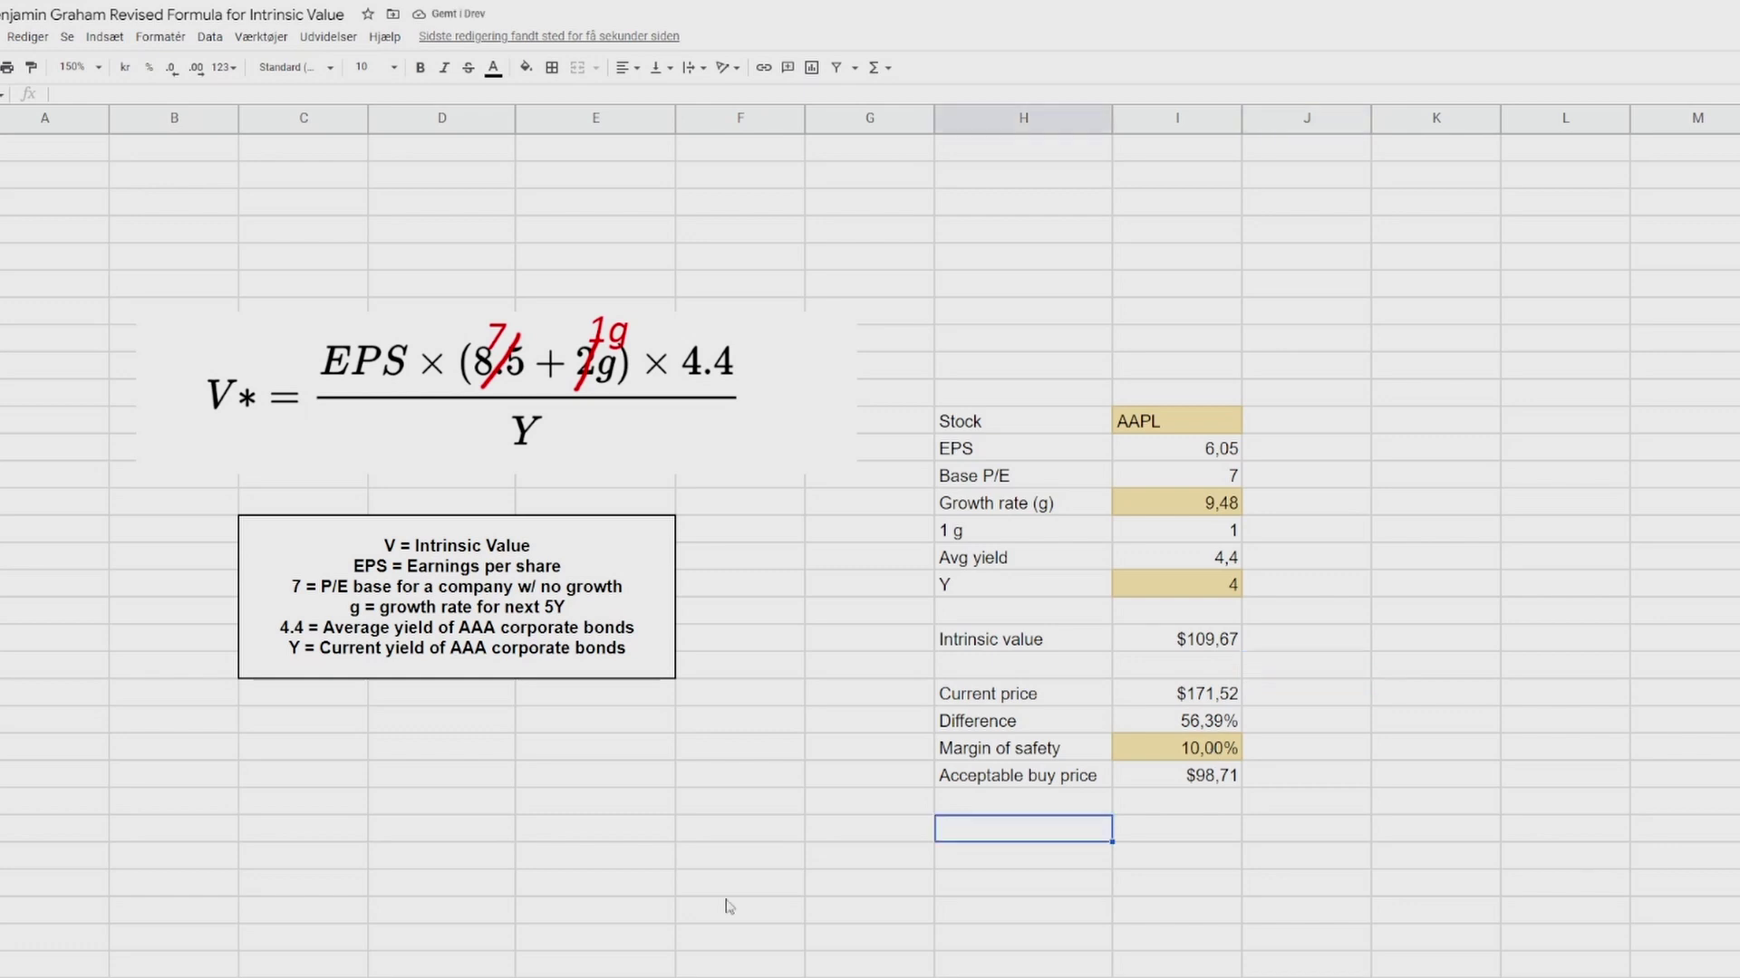
{"action": "type", "text": "Verdict:"}
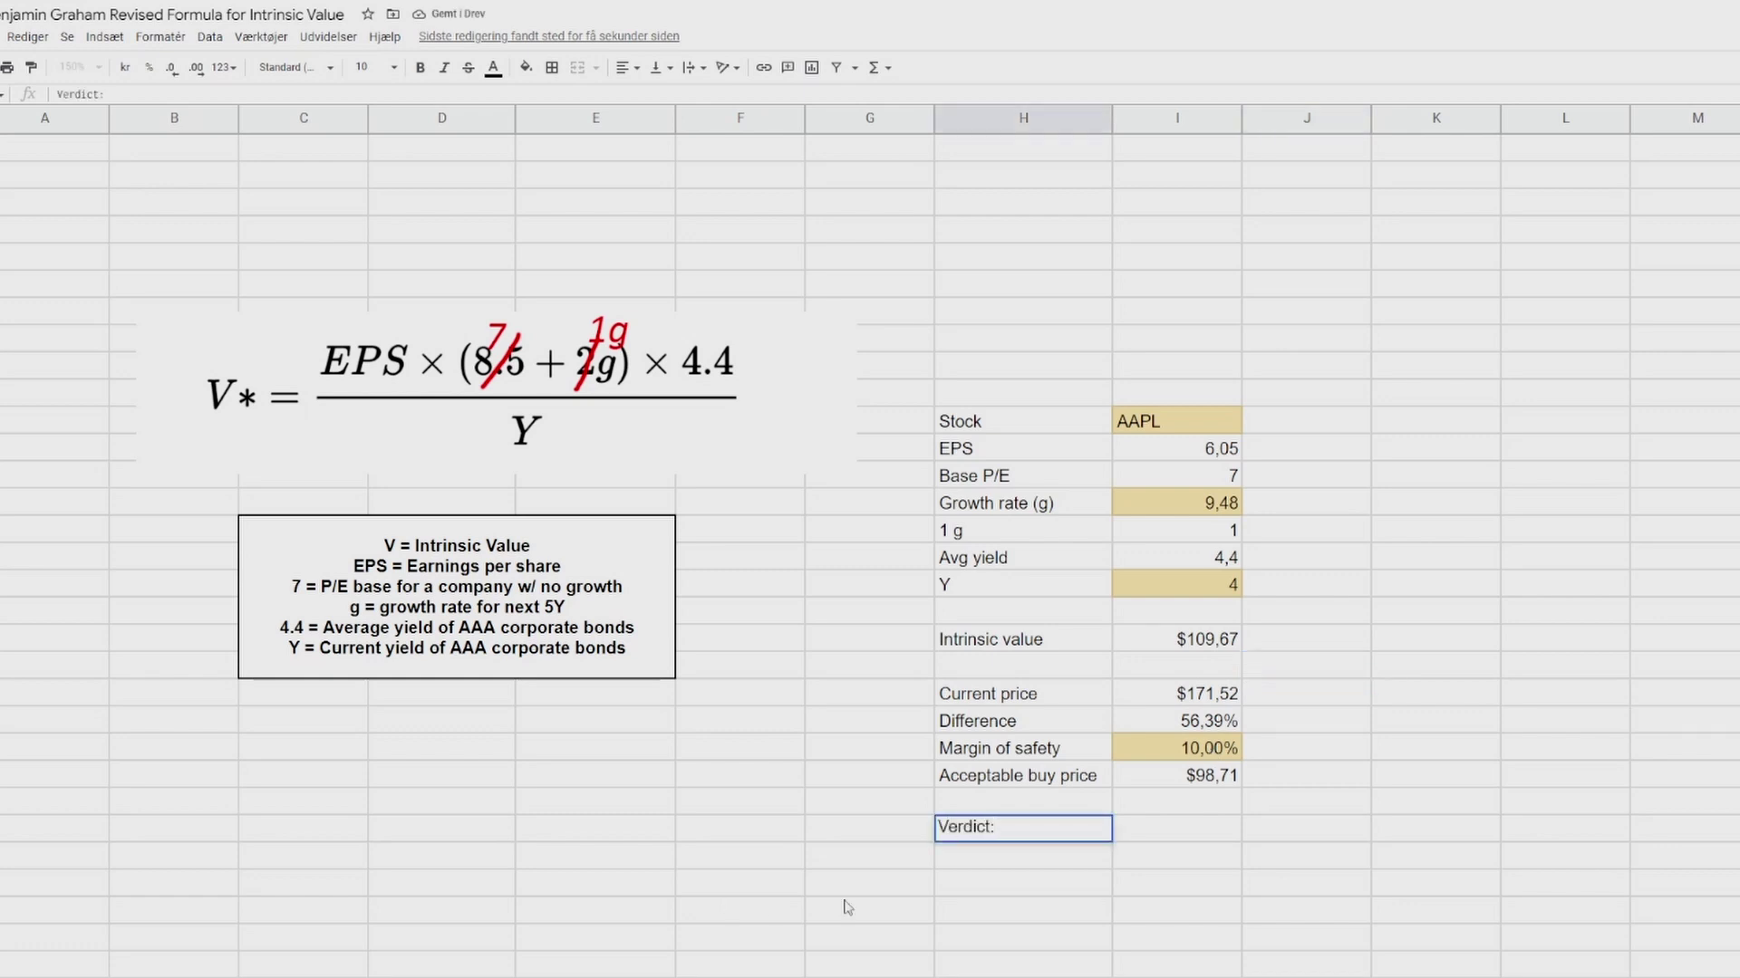
{"action": "left_click", "coordinate": [1168, 833]}
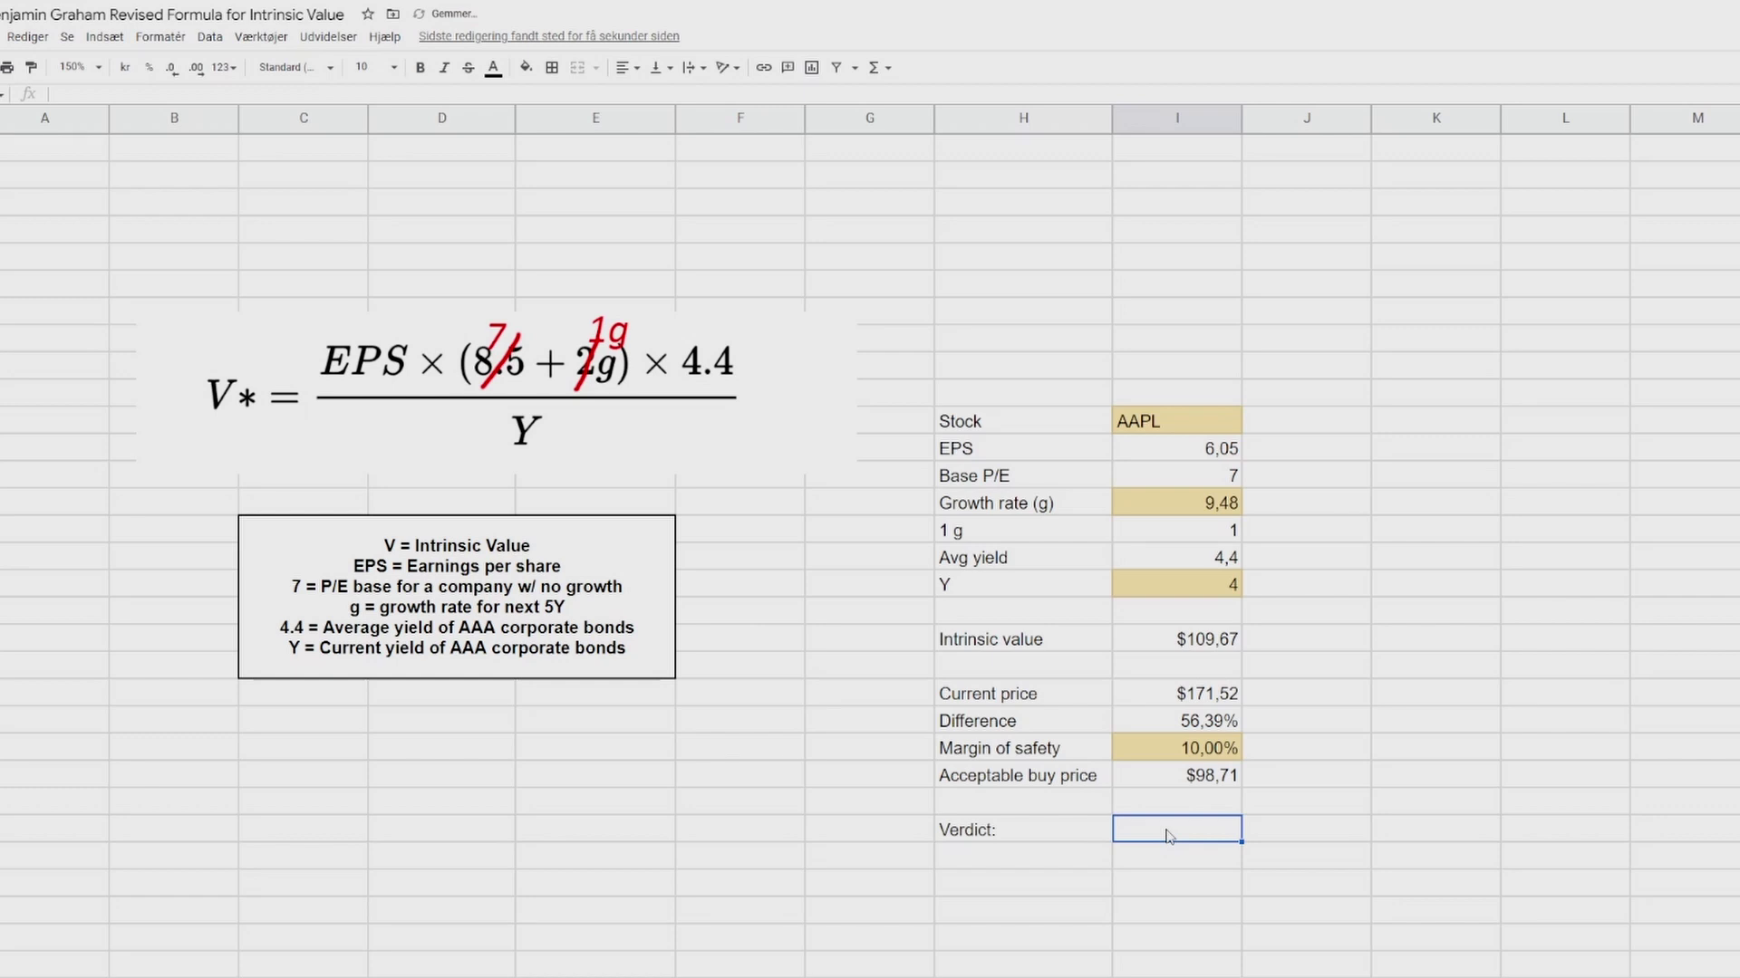
{"action": "type", "text": "="}
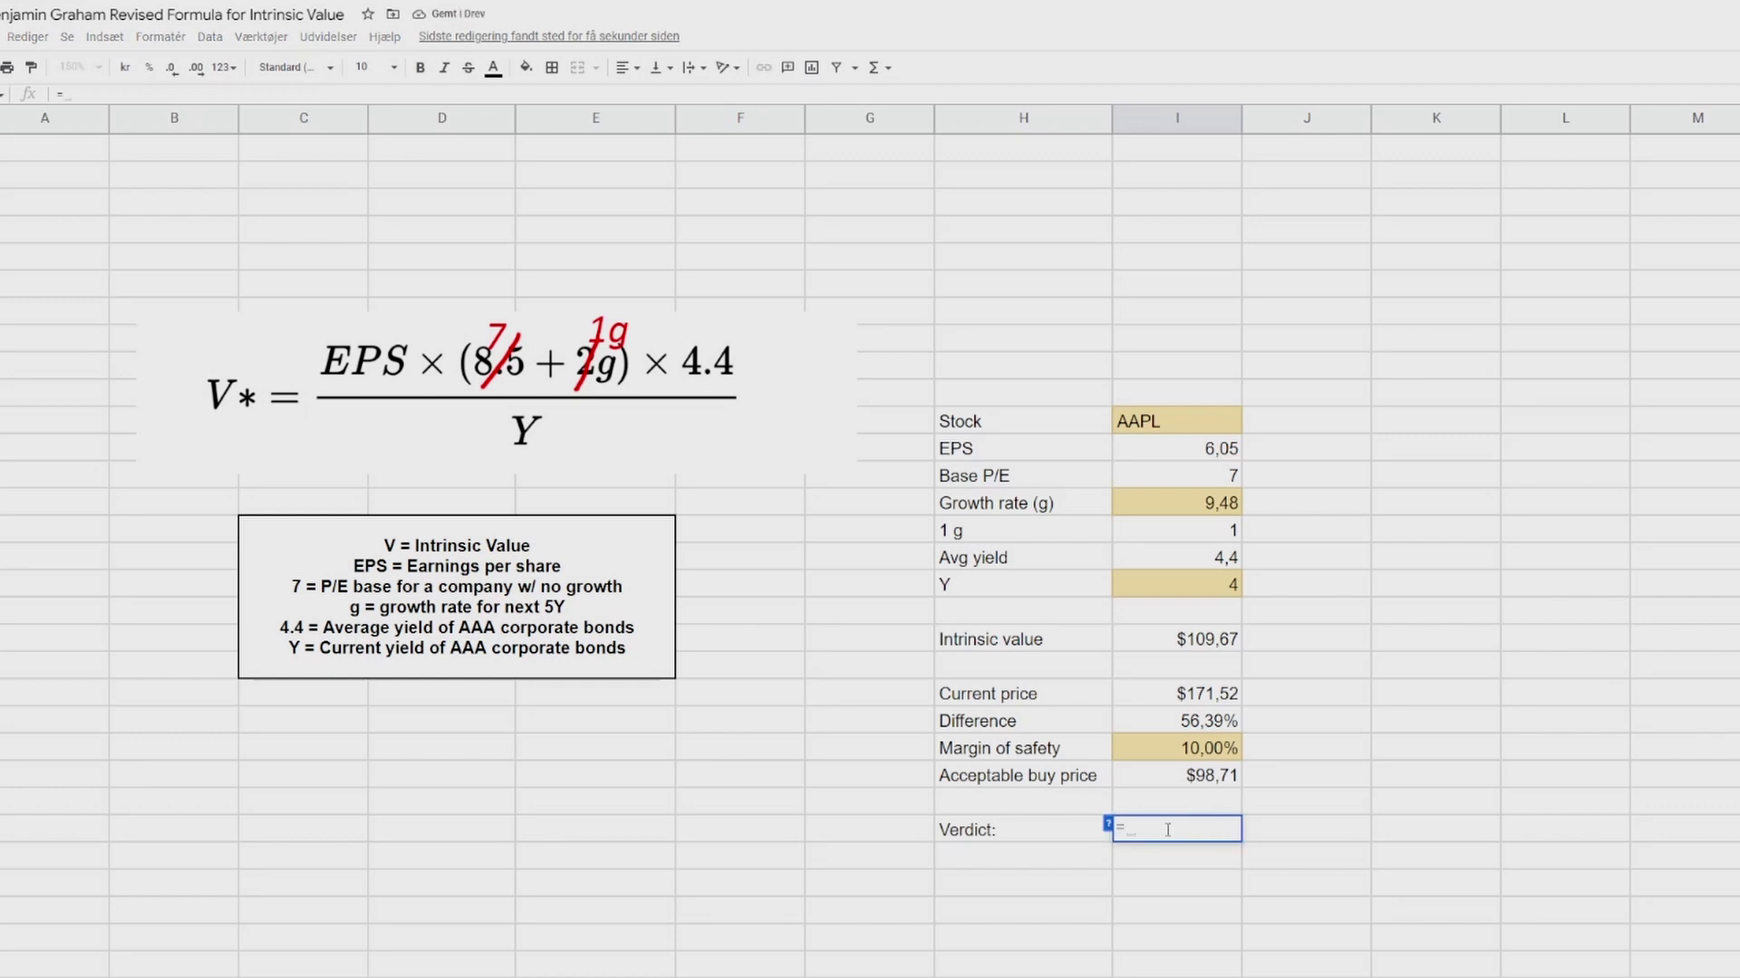
{"action": "type", "text": "IF("}
{"action": "left_click", "coordinate": [1187, 781]}
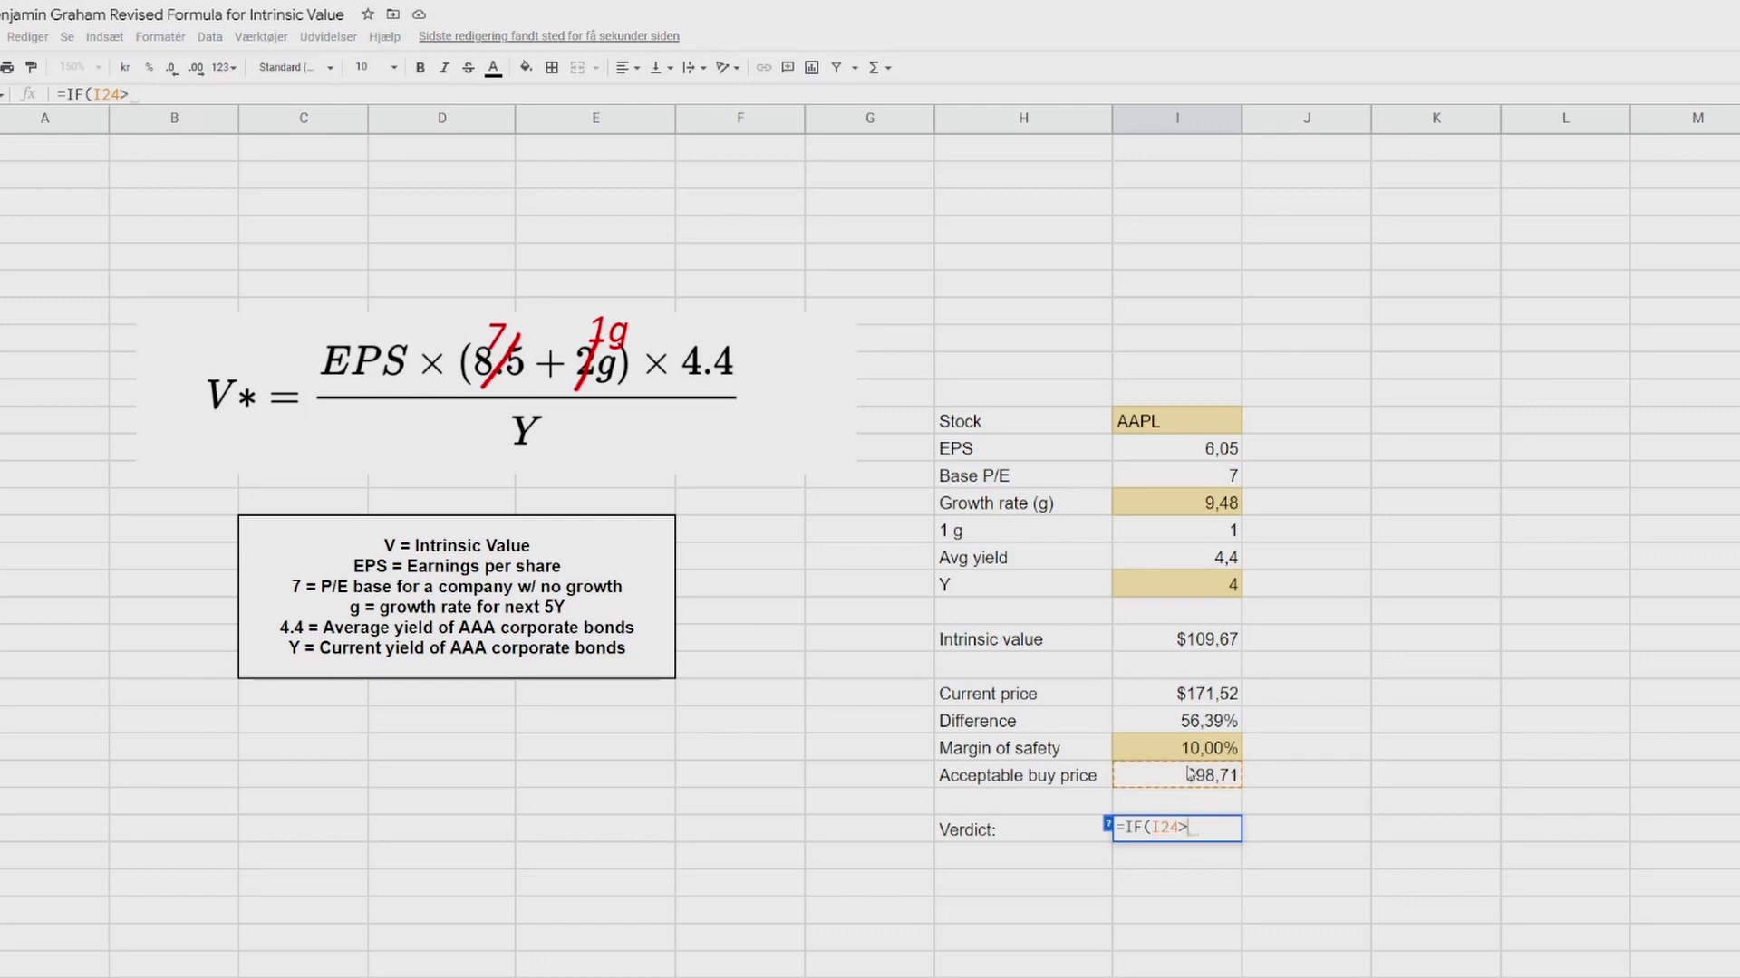
{"action": "type", "text": ">"}
{"action": "left_click", "coordinate": [1187, 700]}
{"action": "type", "text": ";\"Buy\";"}
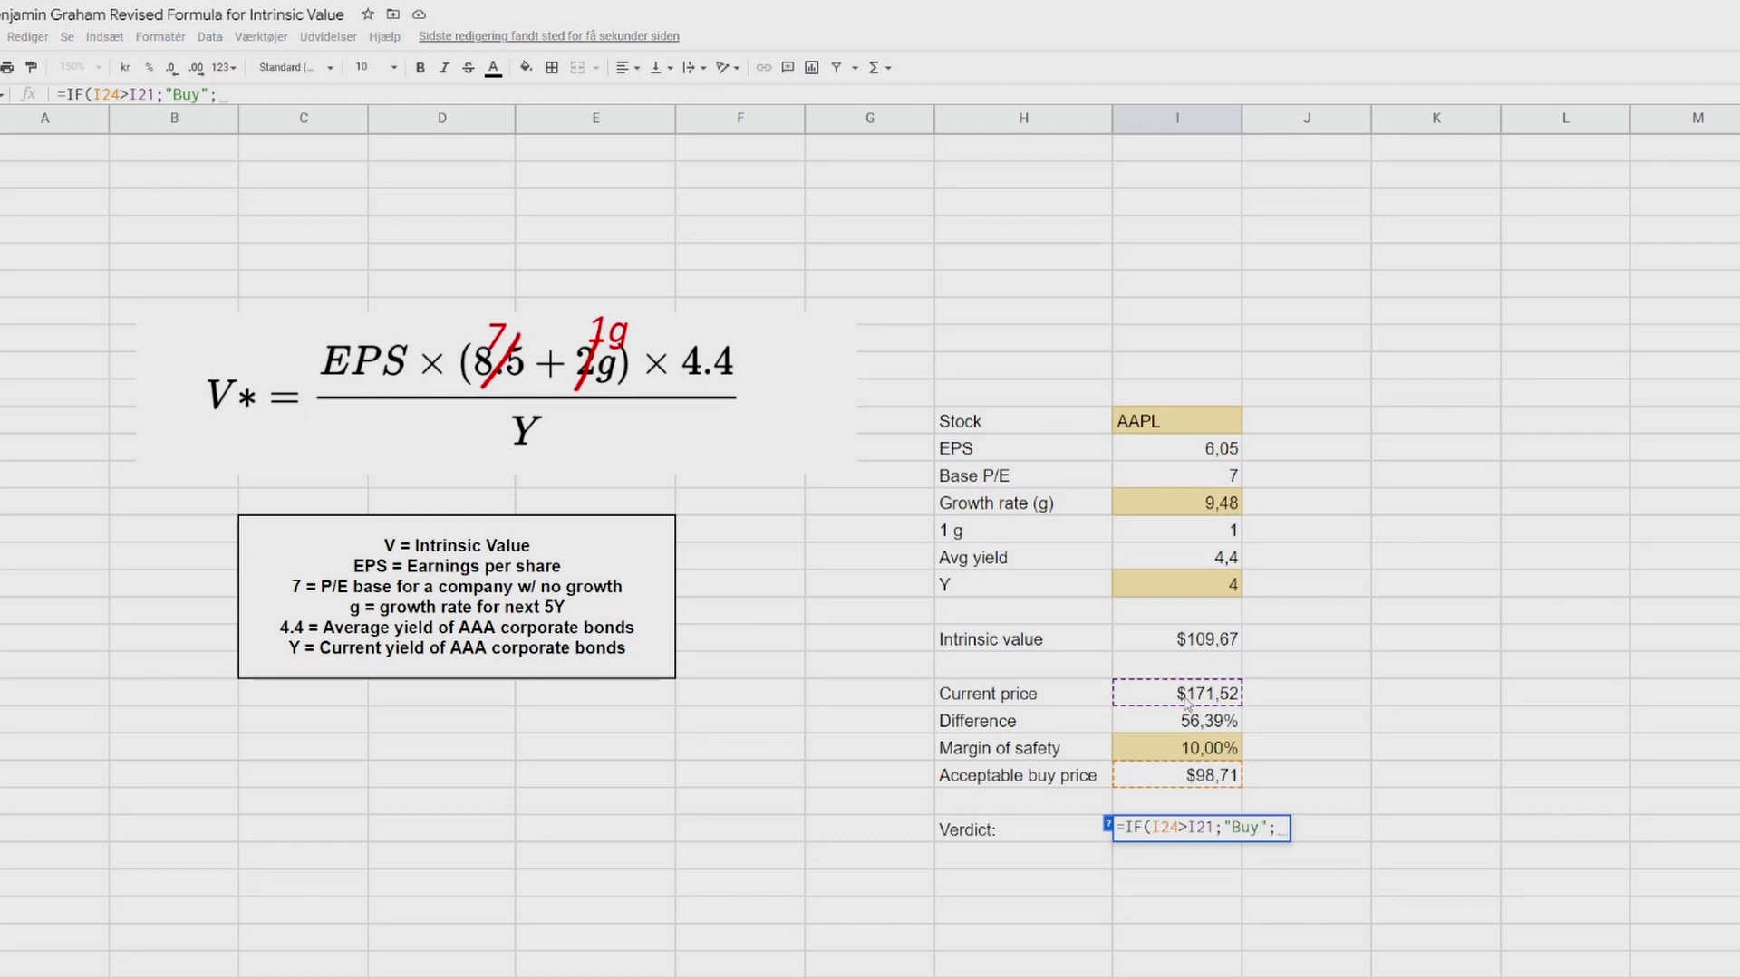
{"action": "type", "text": "\"Wait or sell\""}
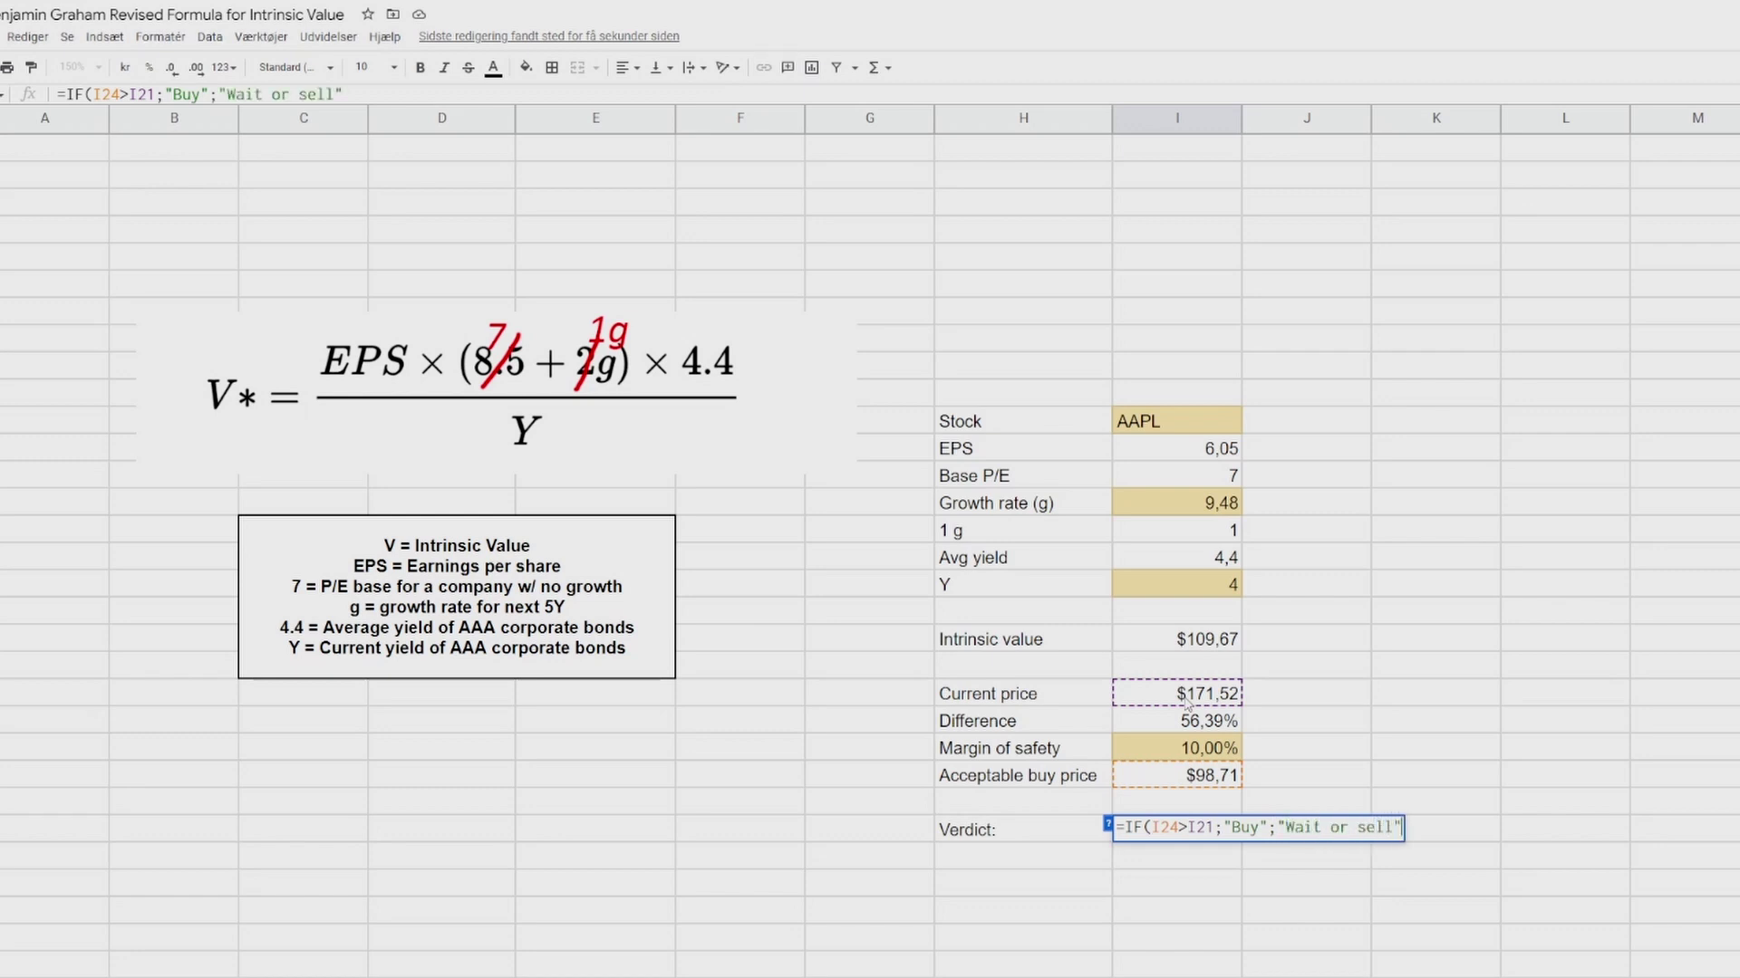
{"action": "type", "text": ")"}
{"action": "key", "text": "Return"}
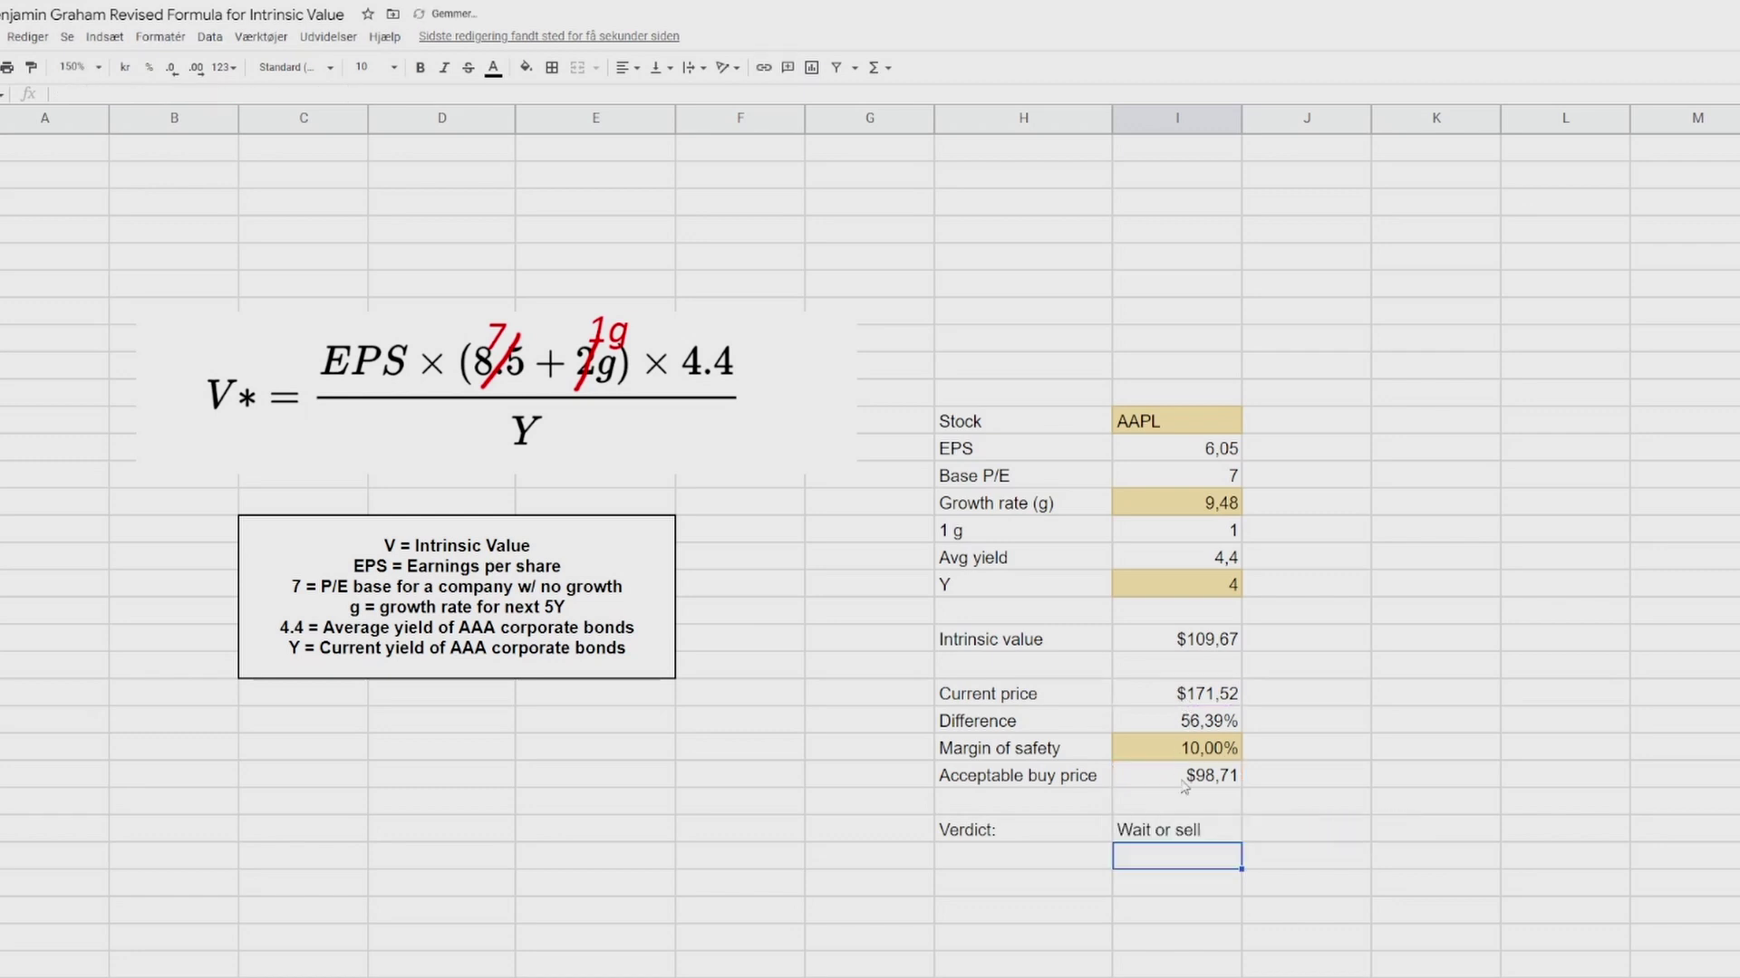
{"action": "left_click", "coordinate": [1185, 836]}
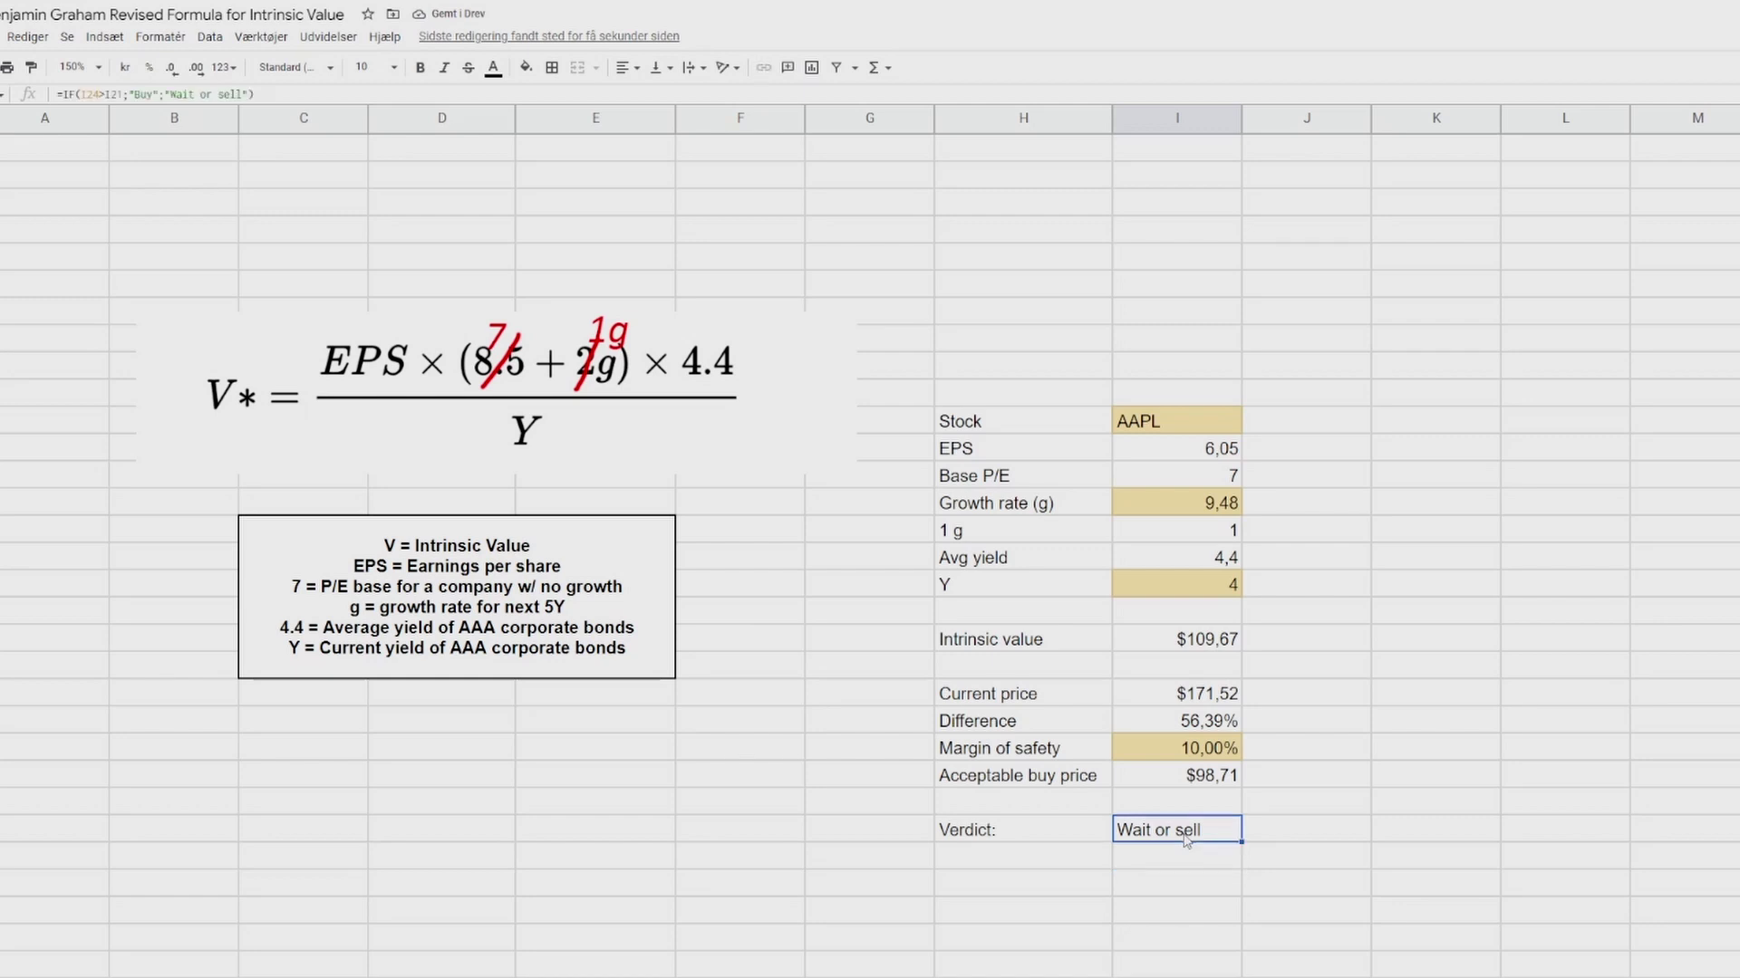
Add a conditional formatting rule shading the Verdict cell red when its text contains 'Sell'.
{"action": "left_click", "coordinate": [167, 38]}
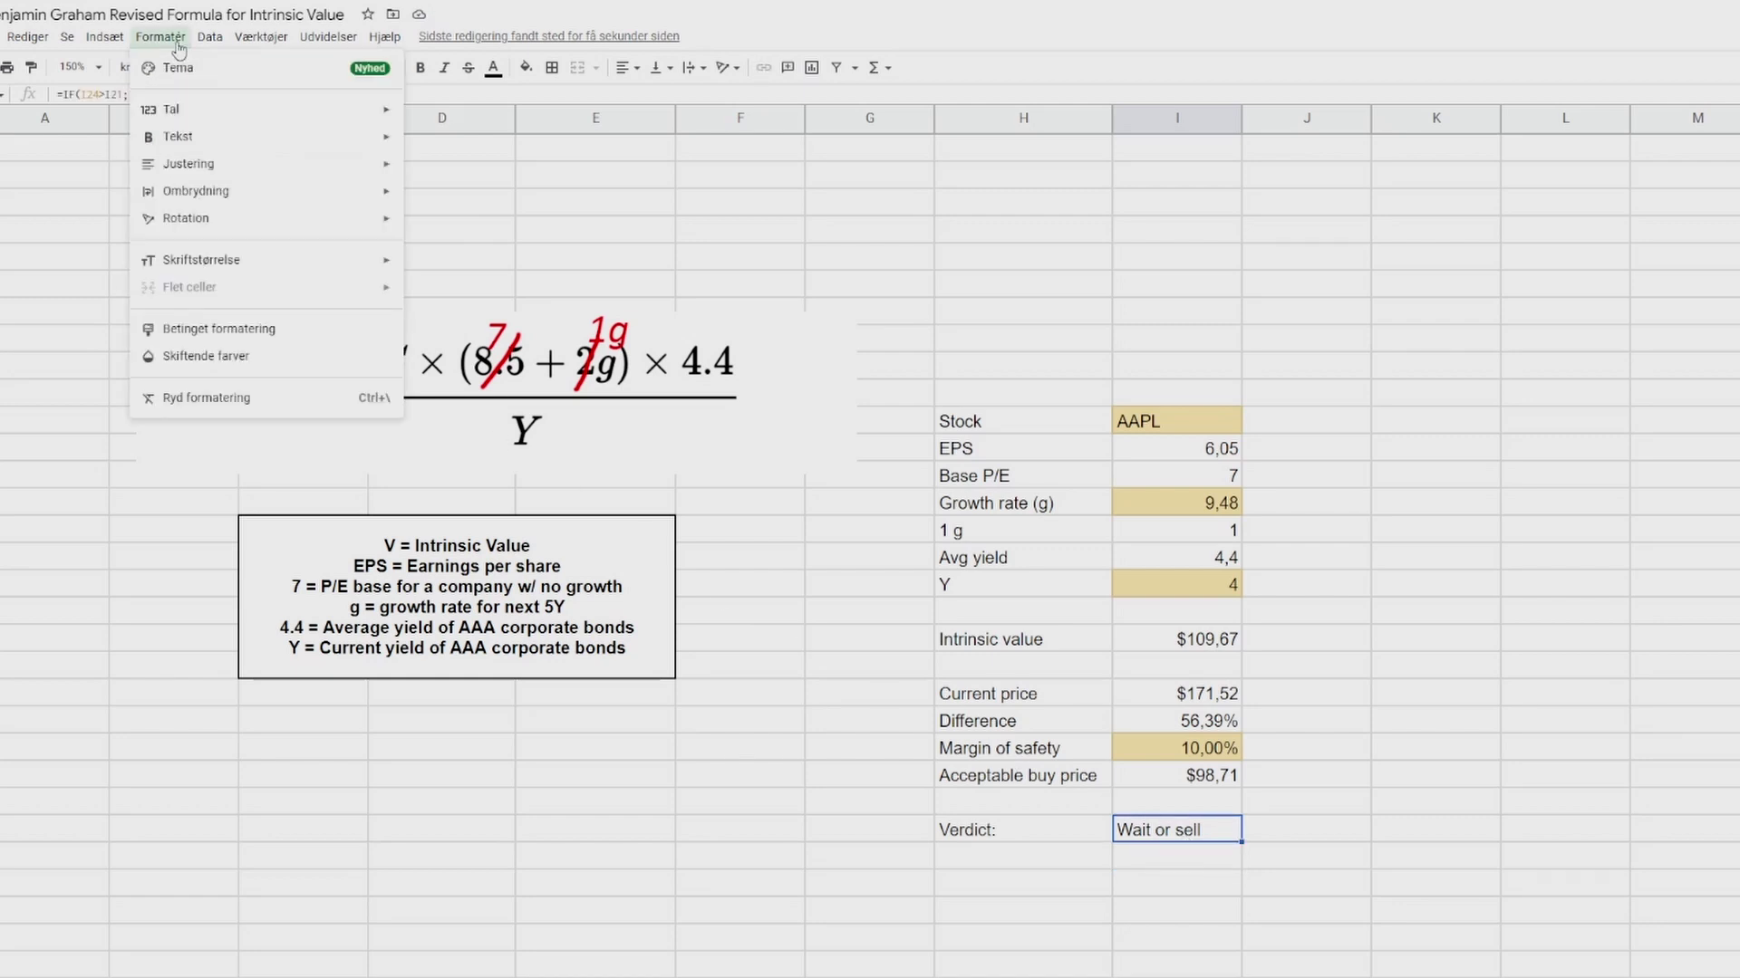
{"action": "left_click", "coordinate": [260, 328]}
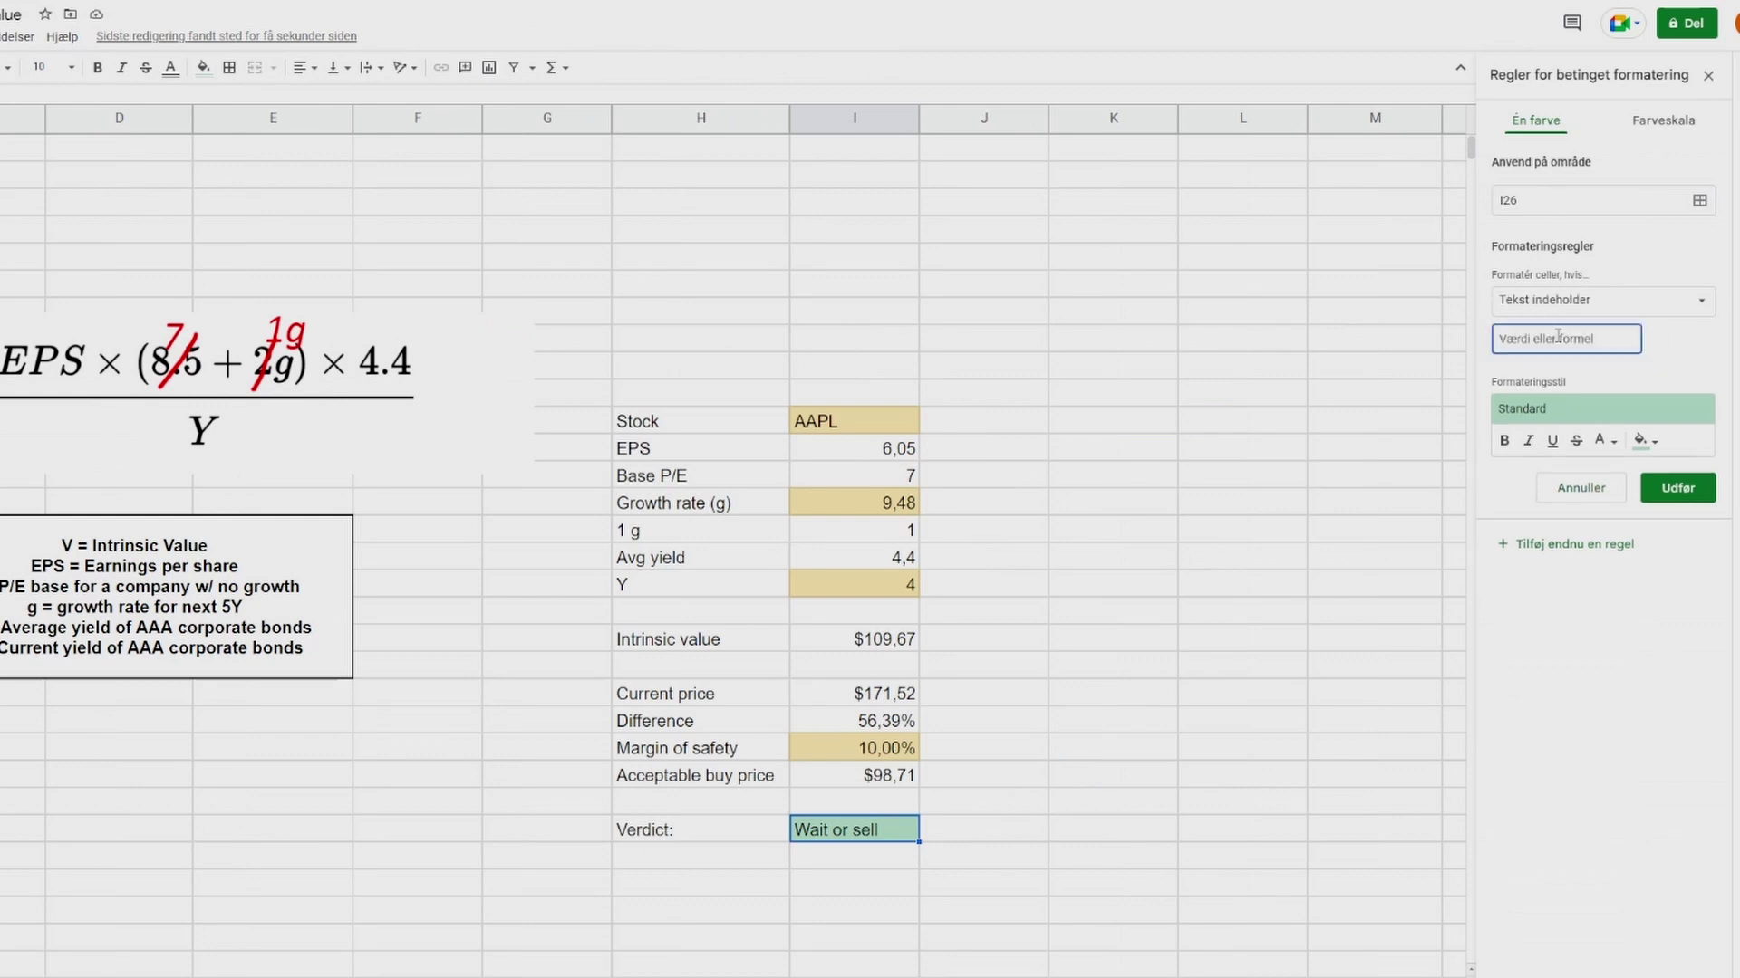
{"action": "type", "text": "BUY"}
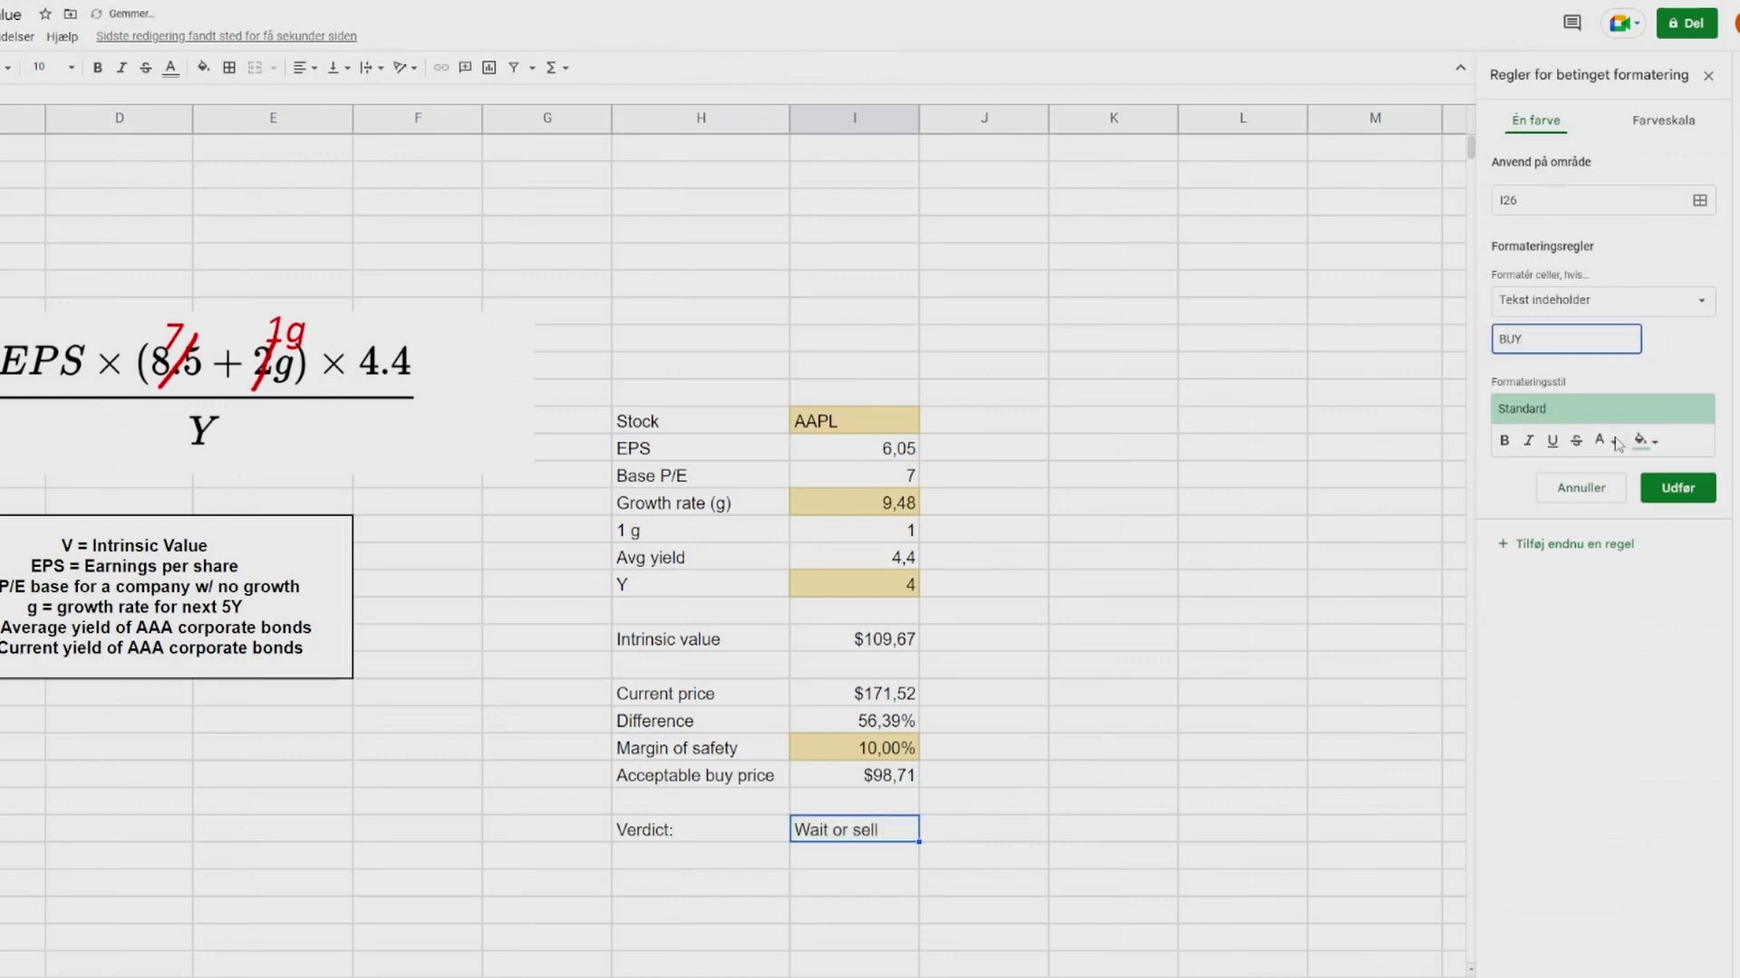
{"action": "double_click", "coordinate": [1509, 339]}
{"action": "type", "text": "Sell"}
{"action": "left_click", "coordinate": [1677, 488]}
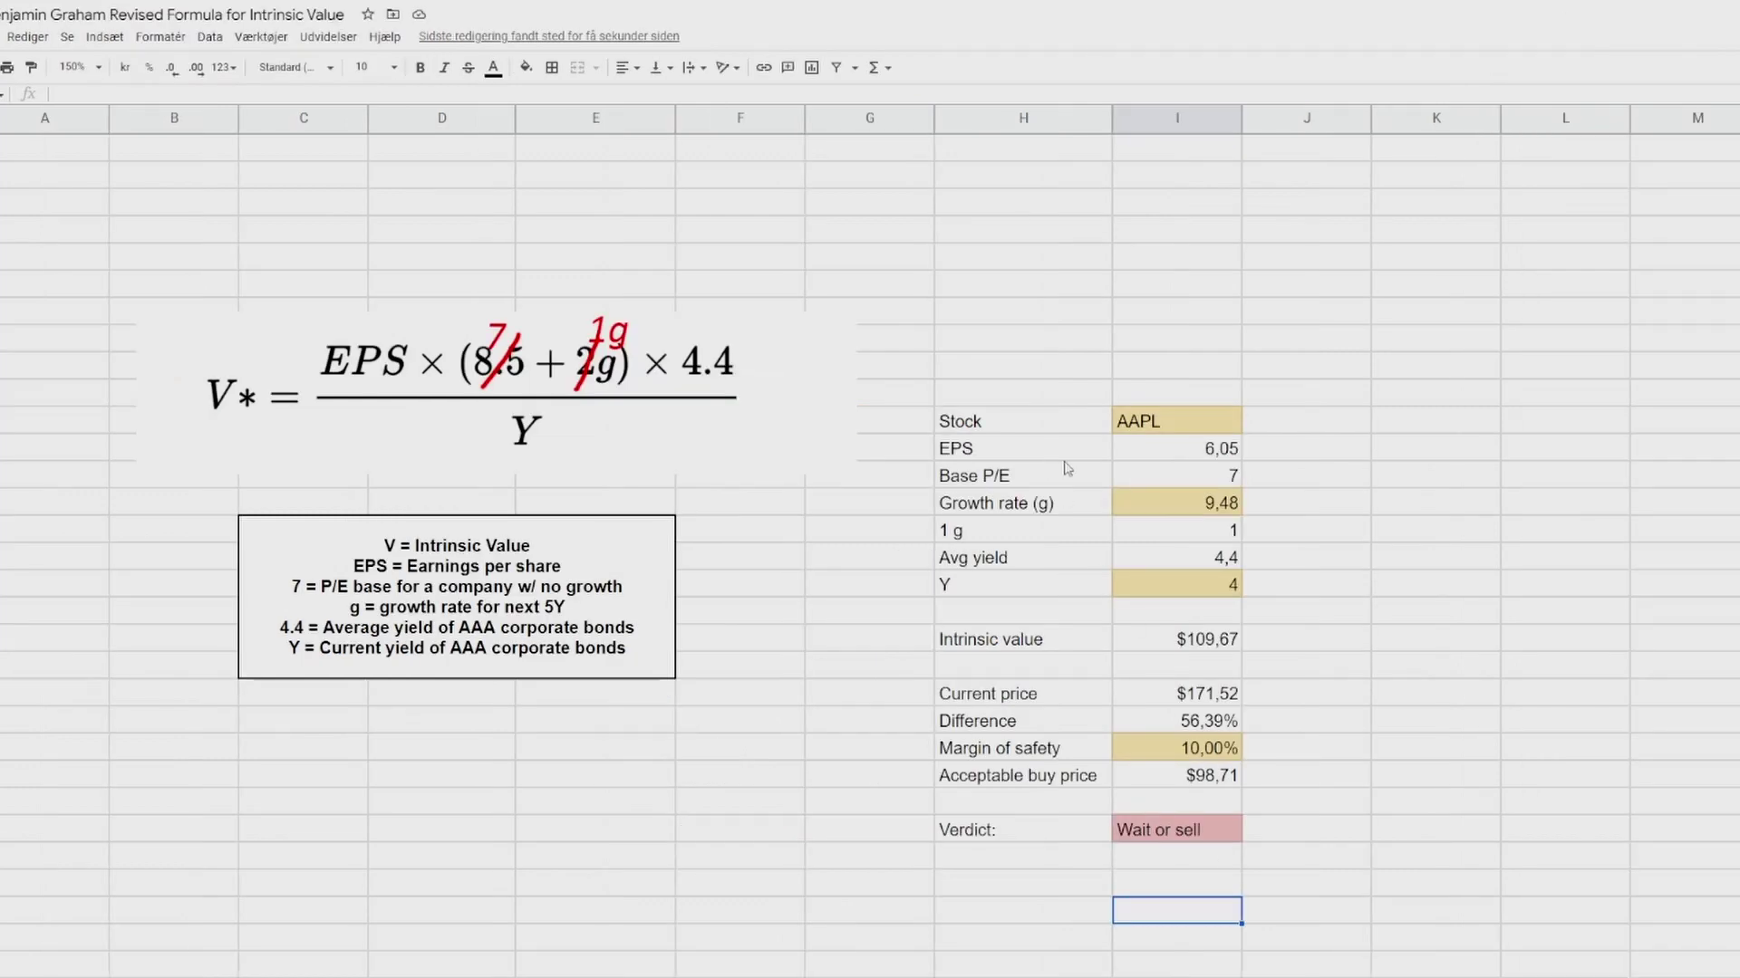
Change the Stock ticker cell to SWK.
{"action": "left_click", "coordinate": [1150, 428]}
{"action": "type", "text": "SWK"}
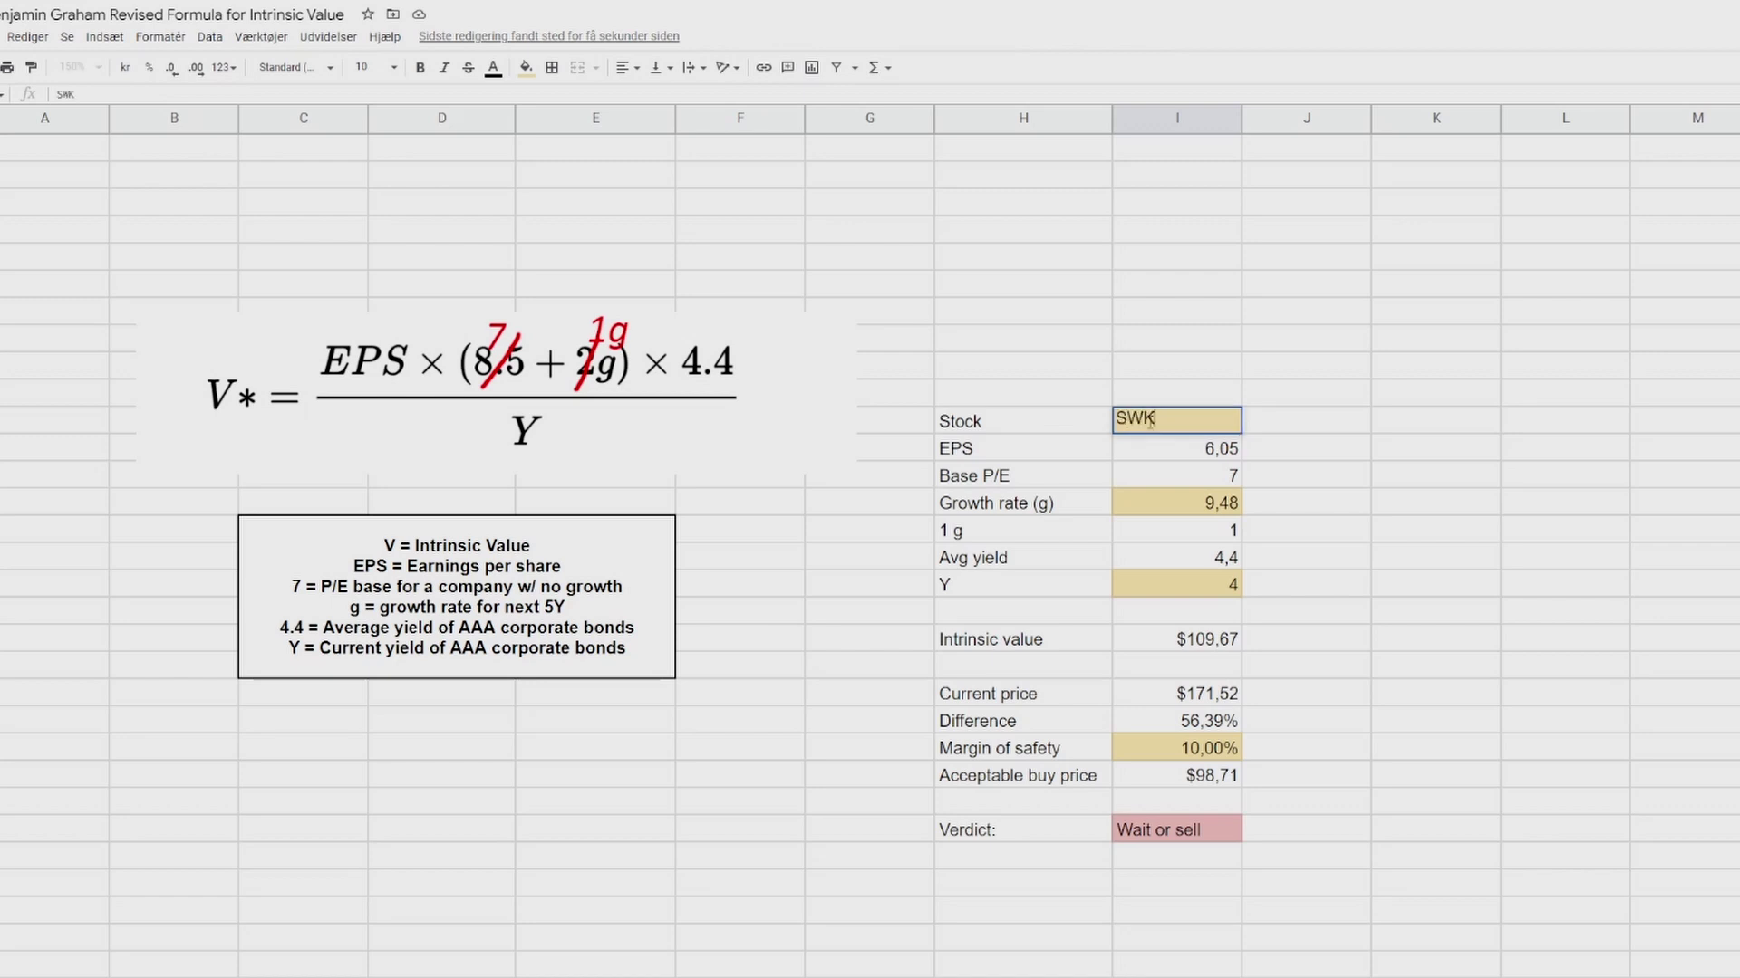
{"action": "key", "text": "Return"}
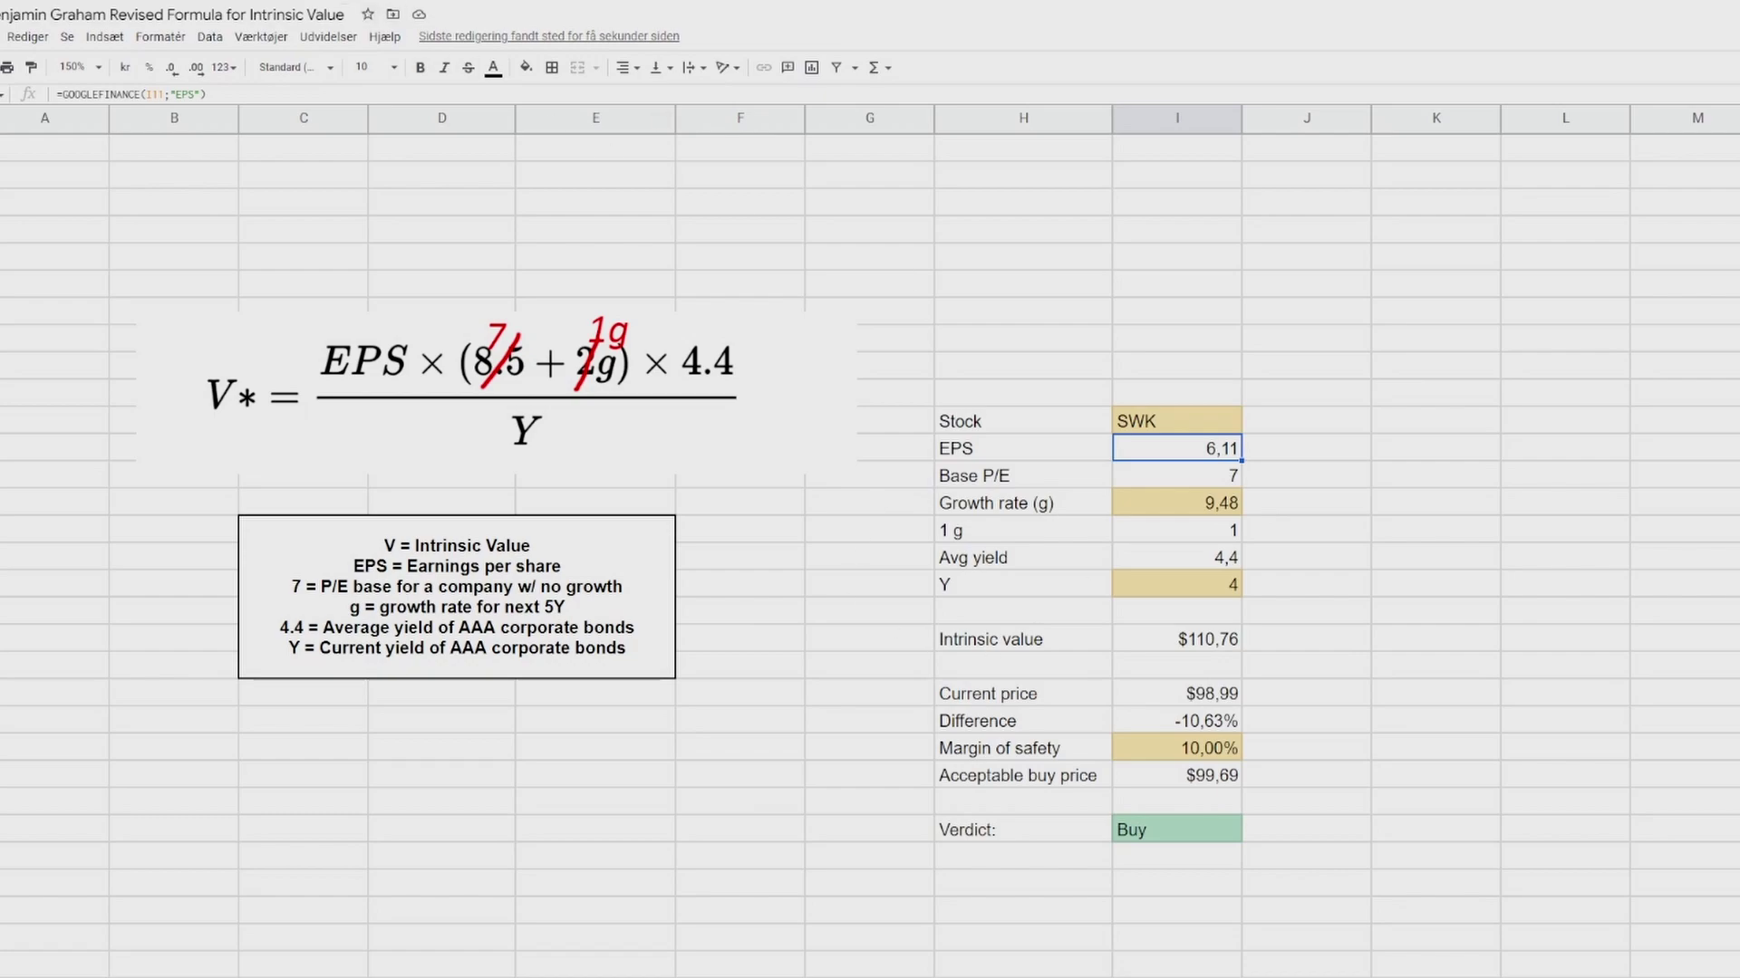
Search for SWK in the Yahoo Finance browser tab.
{"action": "key", "text": "ctrl+Tab"}
{"action": "left_click", "coordinate": [715, 20]}
{"action": "type", "text": "SWK"}
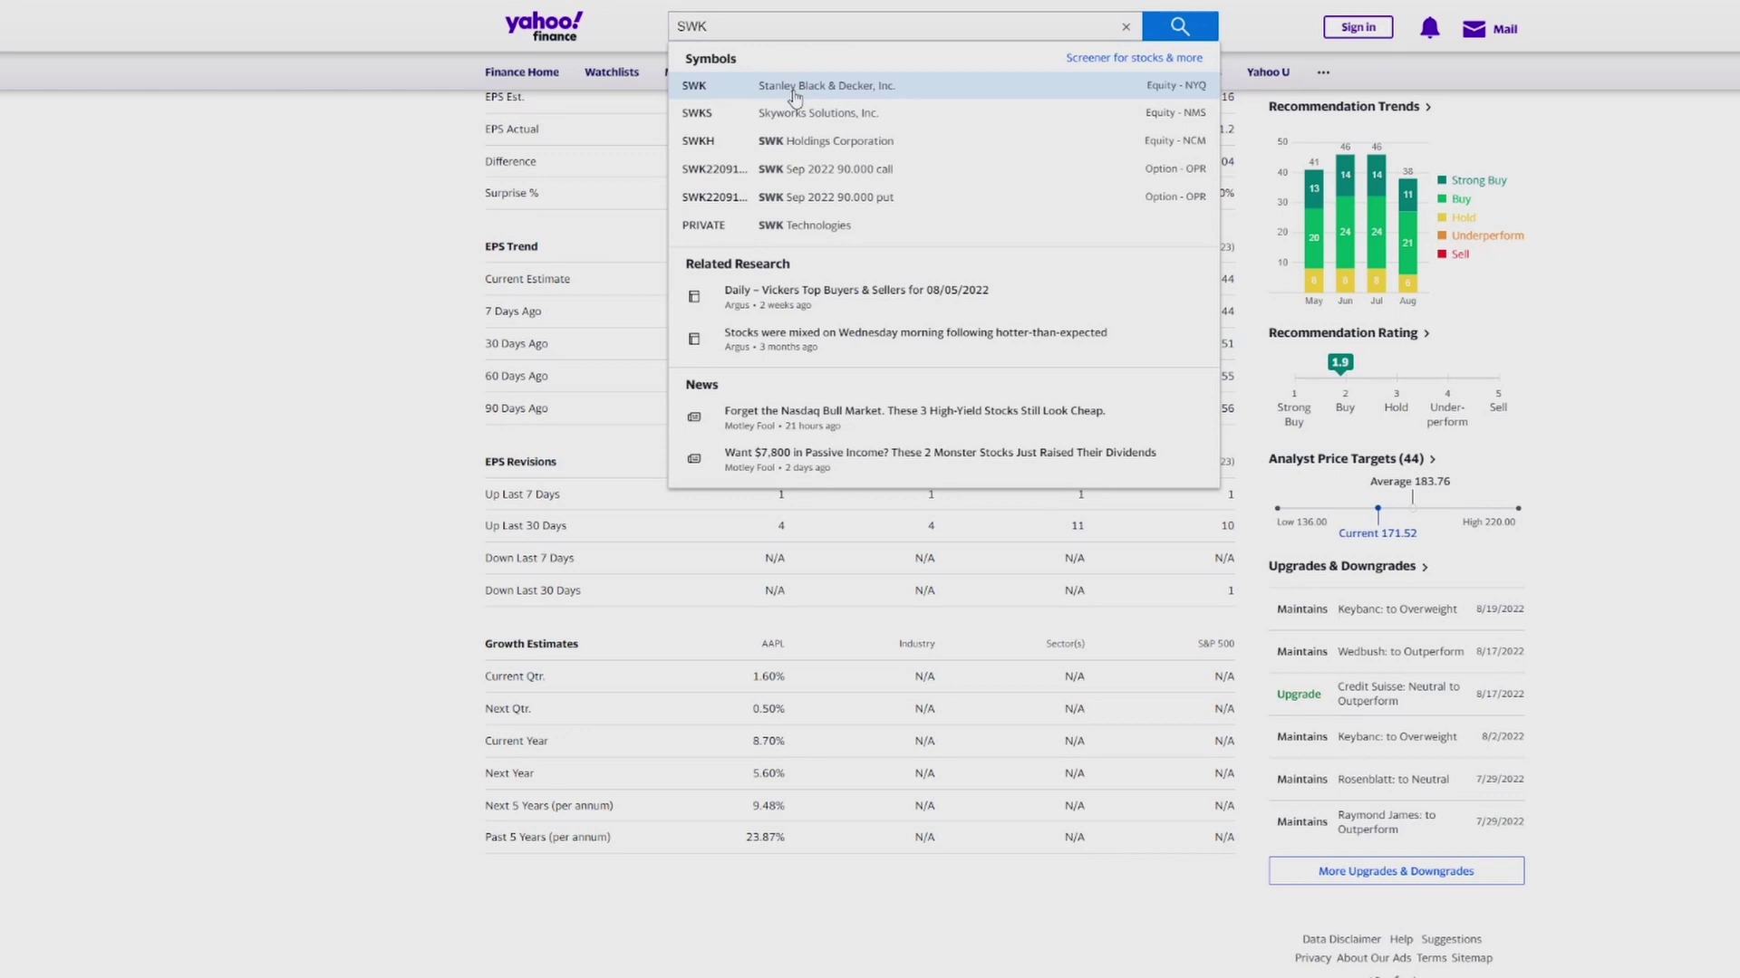
Open the Stanley Black & Decker analysis page and scroll to the 13.30% growth estimate.
{"action": "left_click", "coordinate": [795, 91]}
{"action": "scroll", "coordinate": [480, 703], "scroll_direction": "down", "scroll_amount": 7}
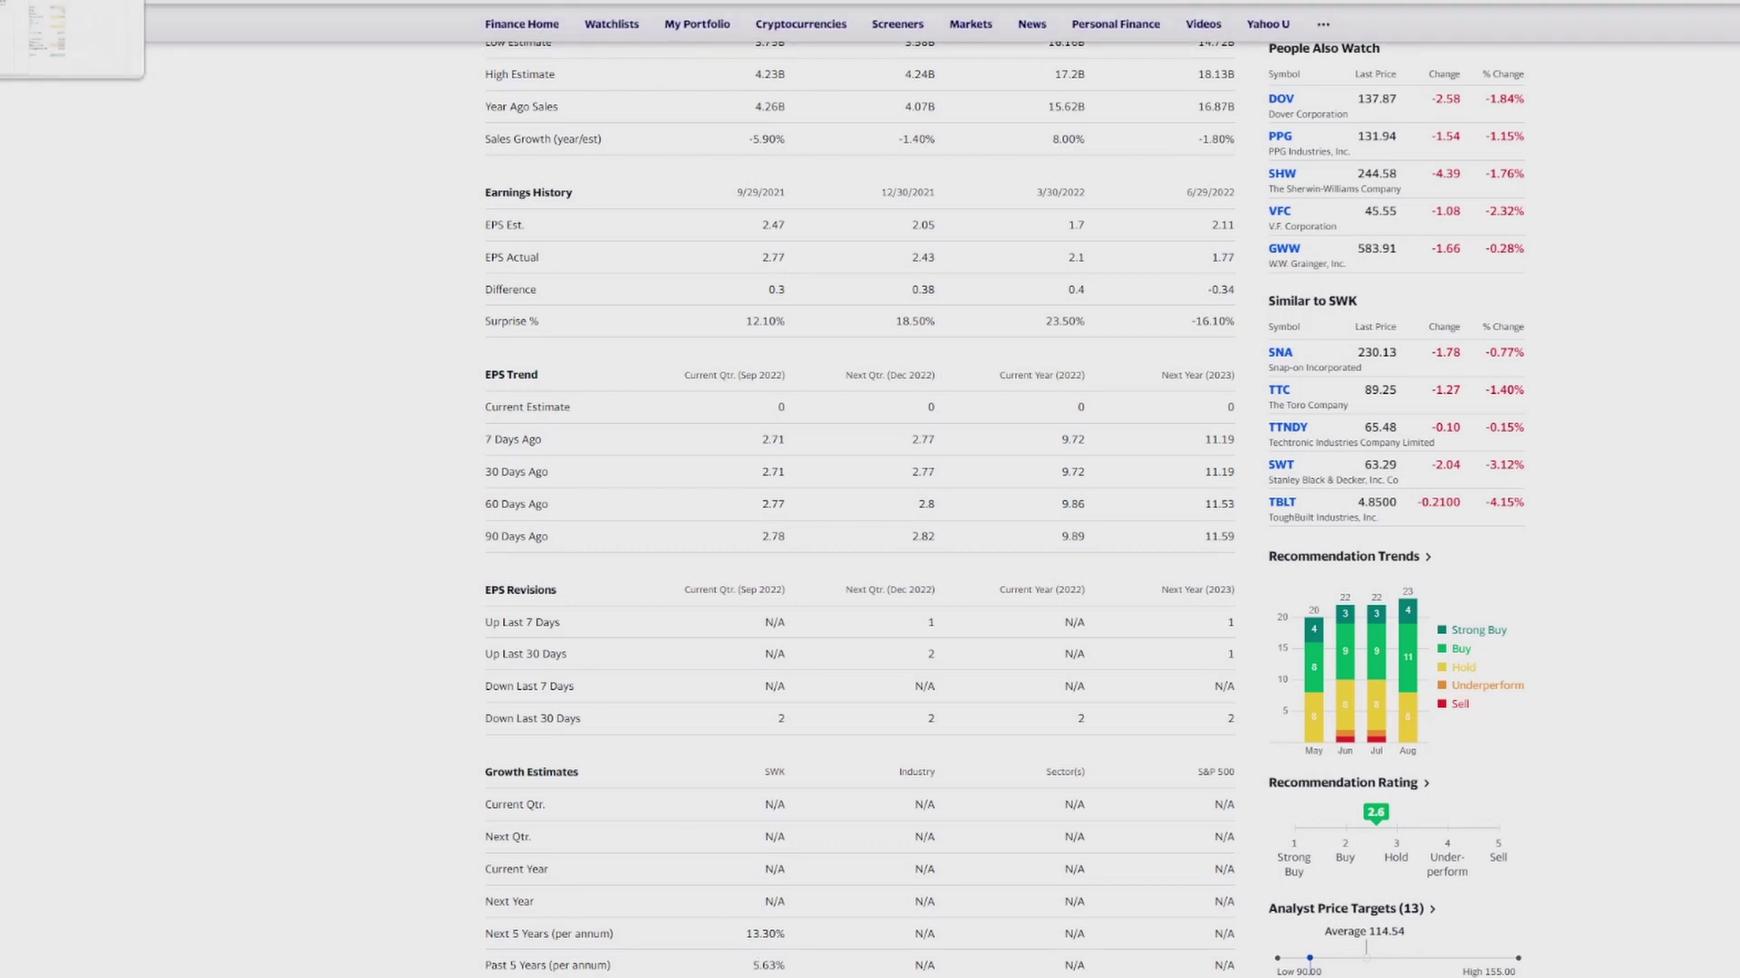
Enter growth rate 13 and margin of safety 25%, yielding a $100,82 buy price.
{"action": "left_click", "coordinate": [73, 5]}
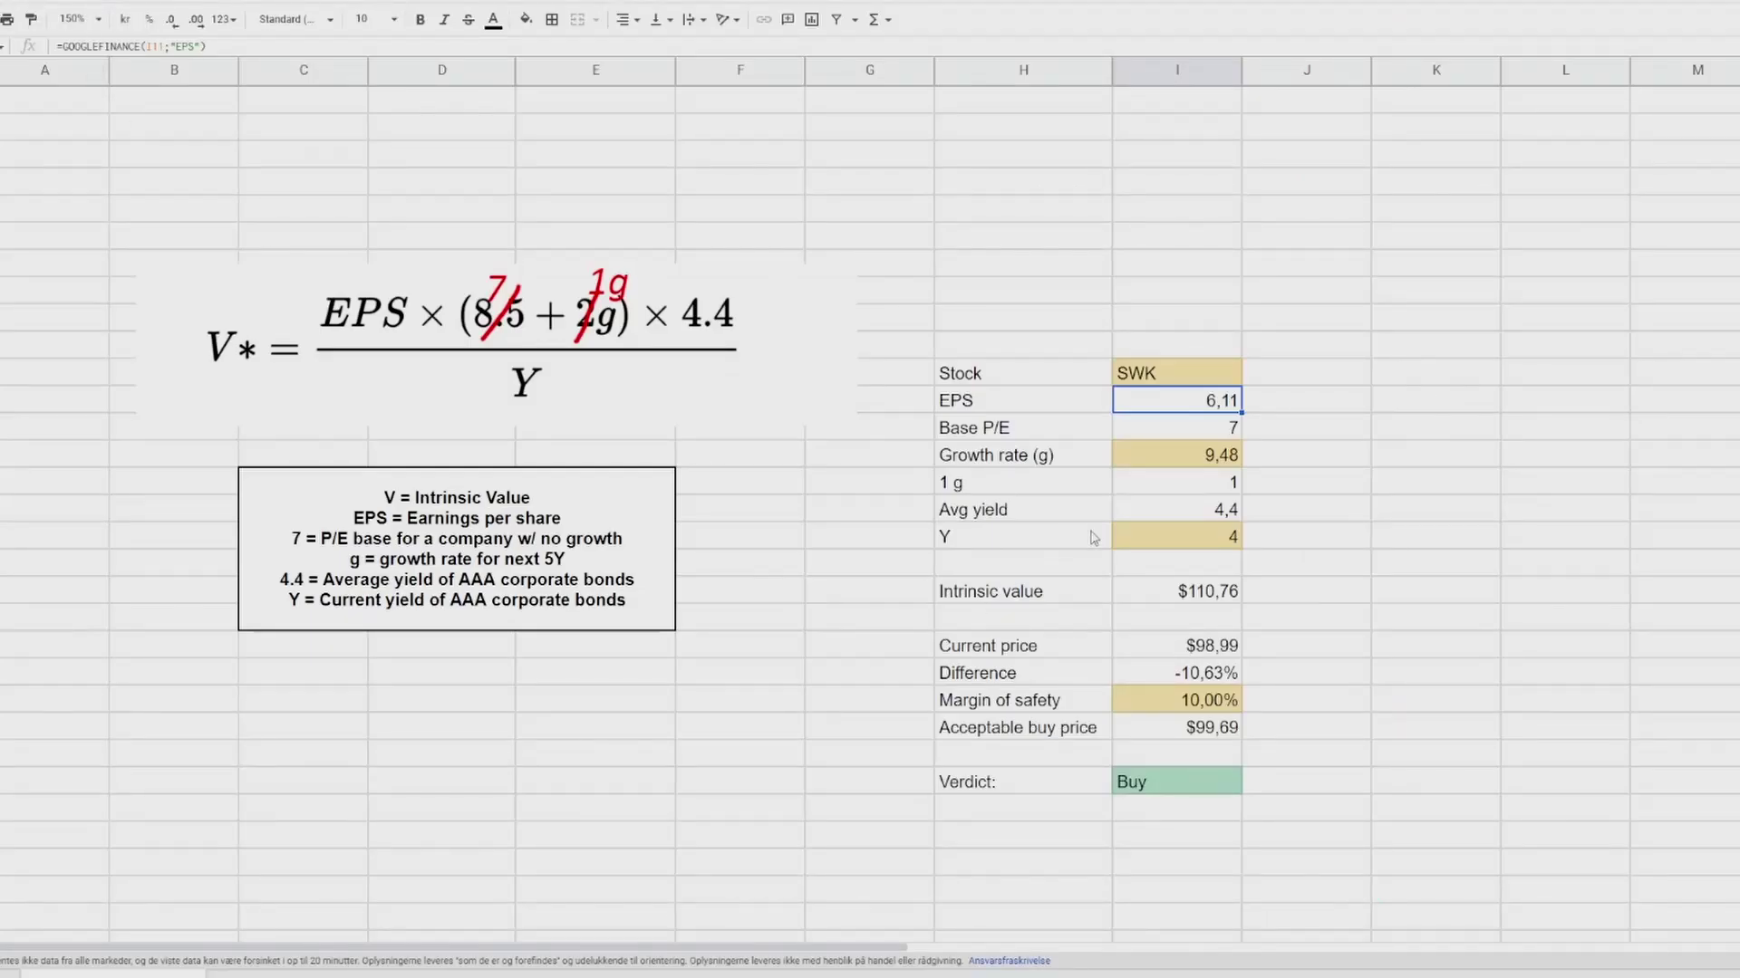
{"action": "left_click", "coordinate": [1195, 464]}
{"action": "type", "text": "13"}
{"action": "key", "text": "Return"}
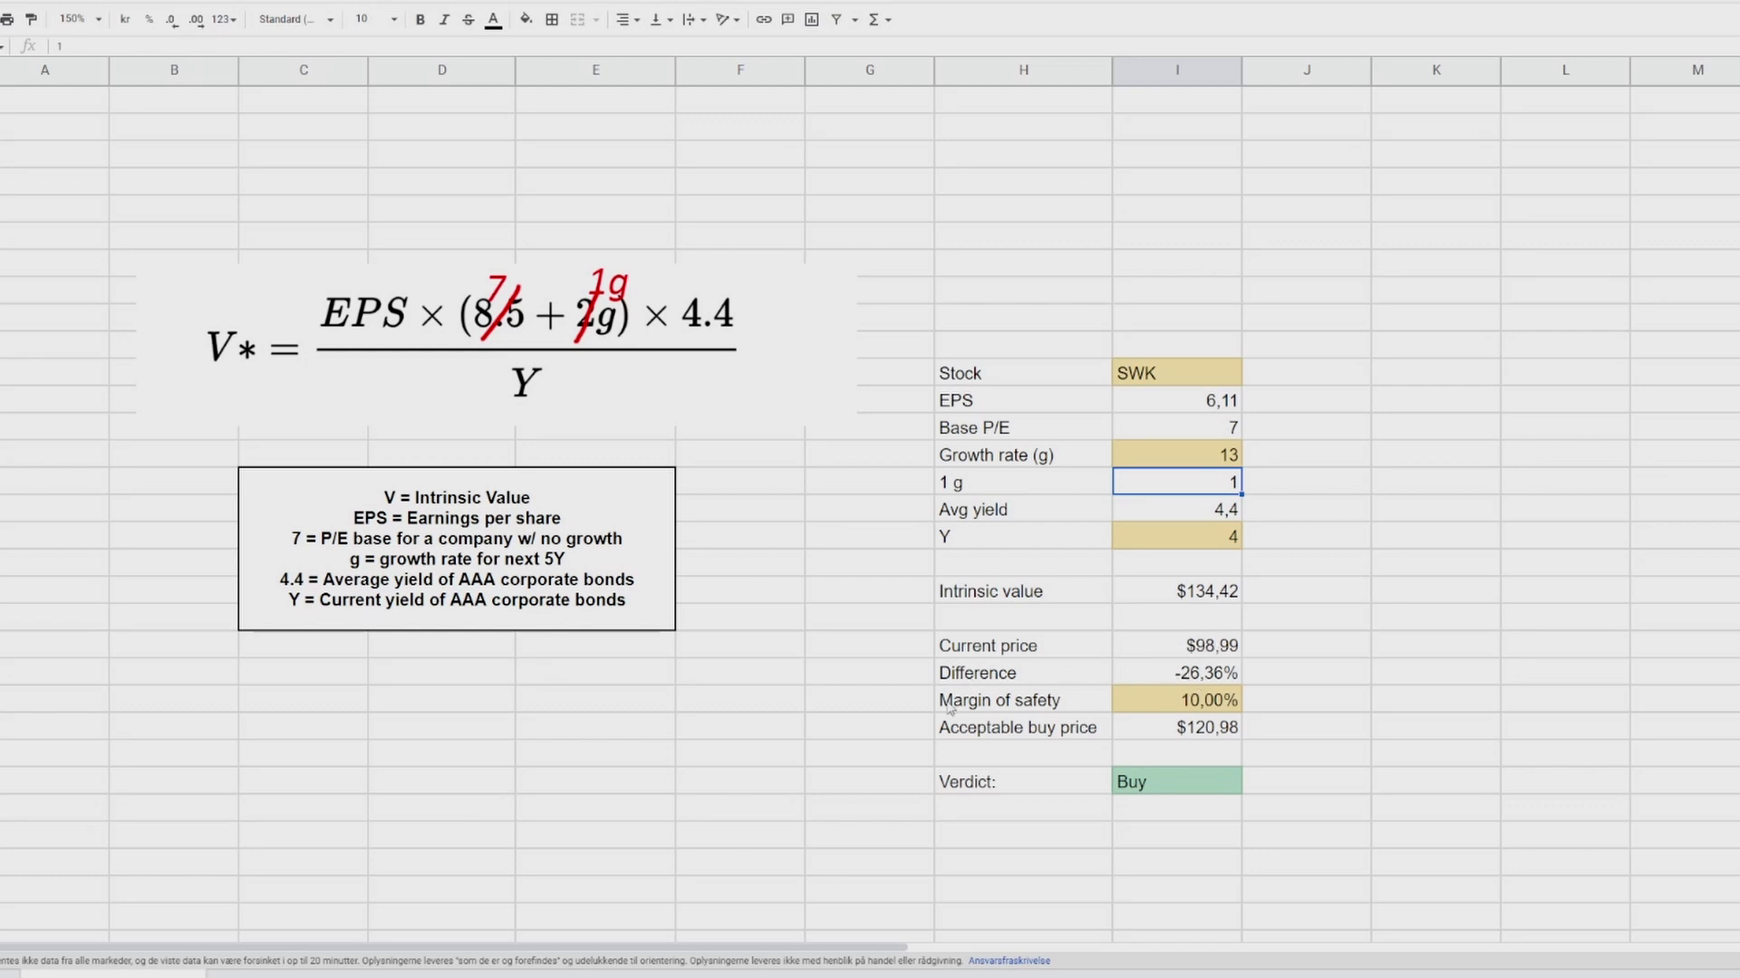
{"action": "left_click", "coordinate": [1189, 703]}
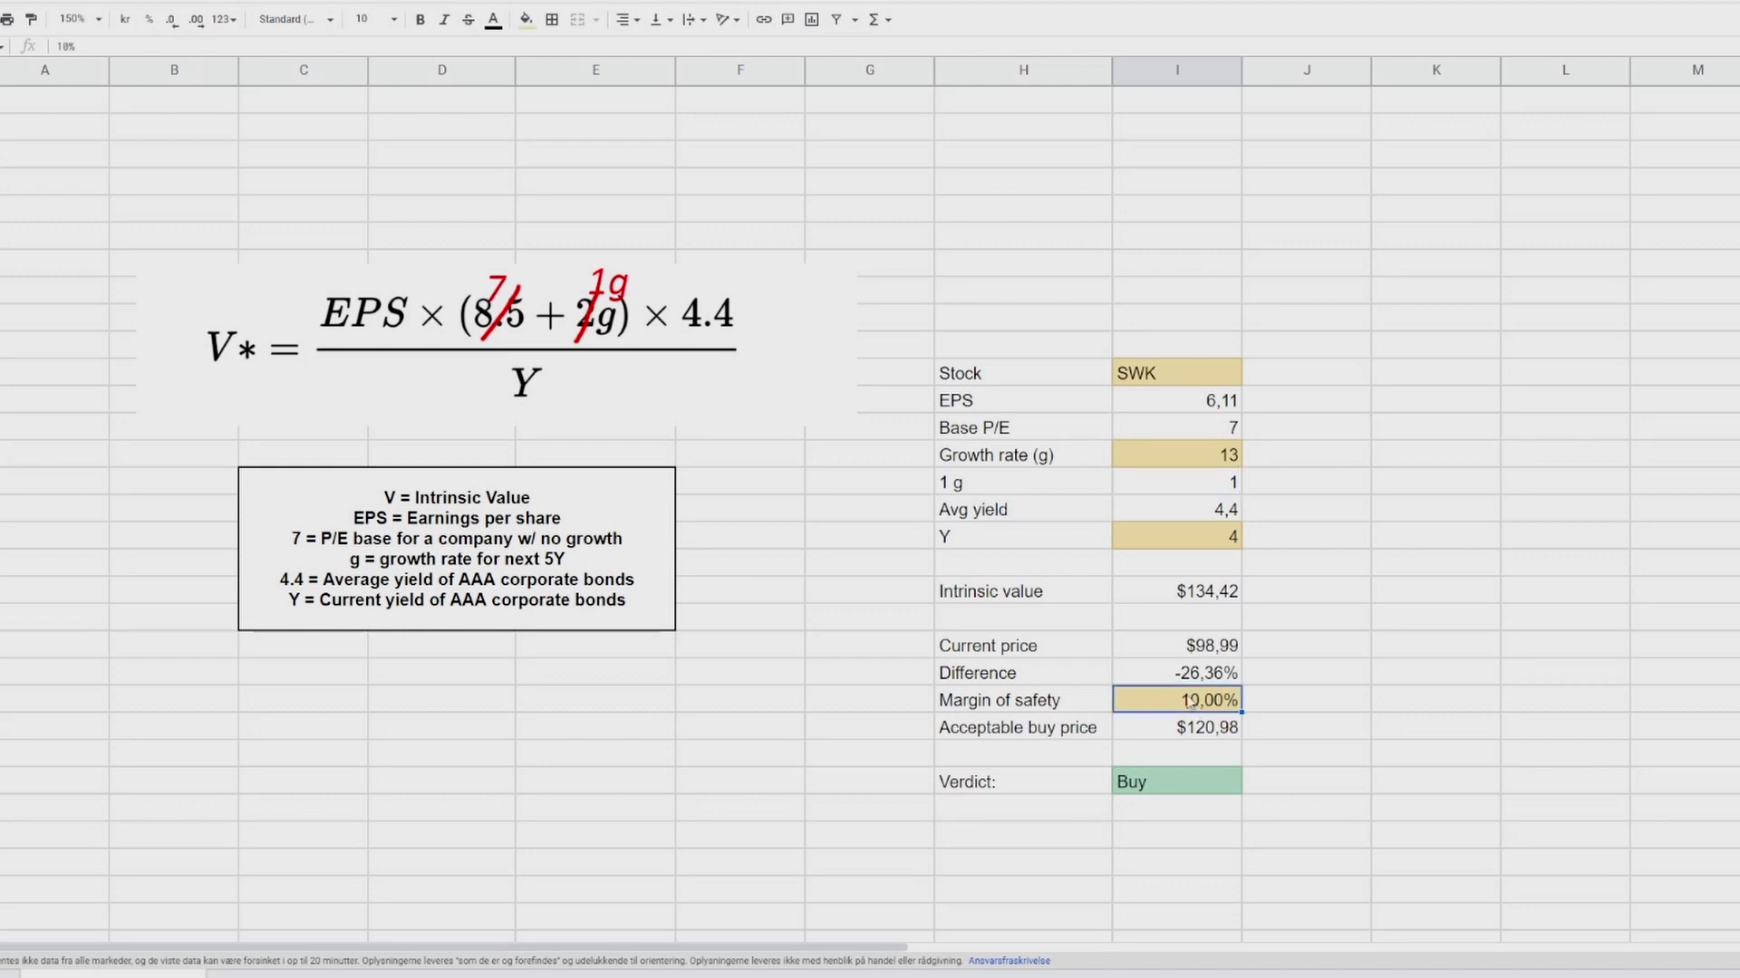
{"action": "type", "text": "25"}
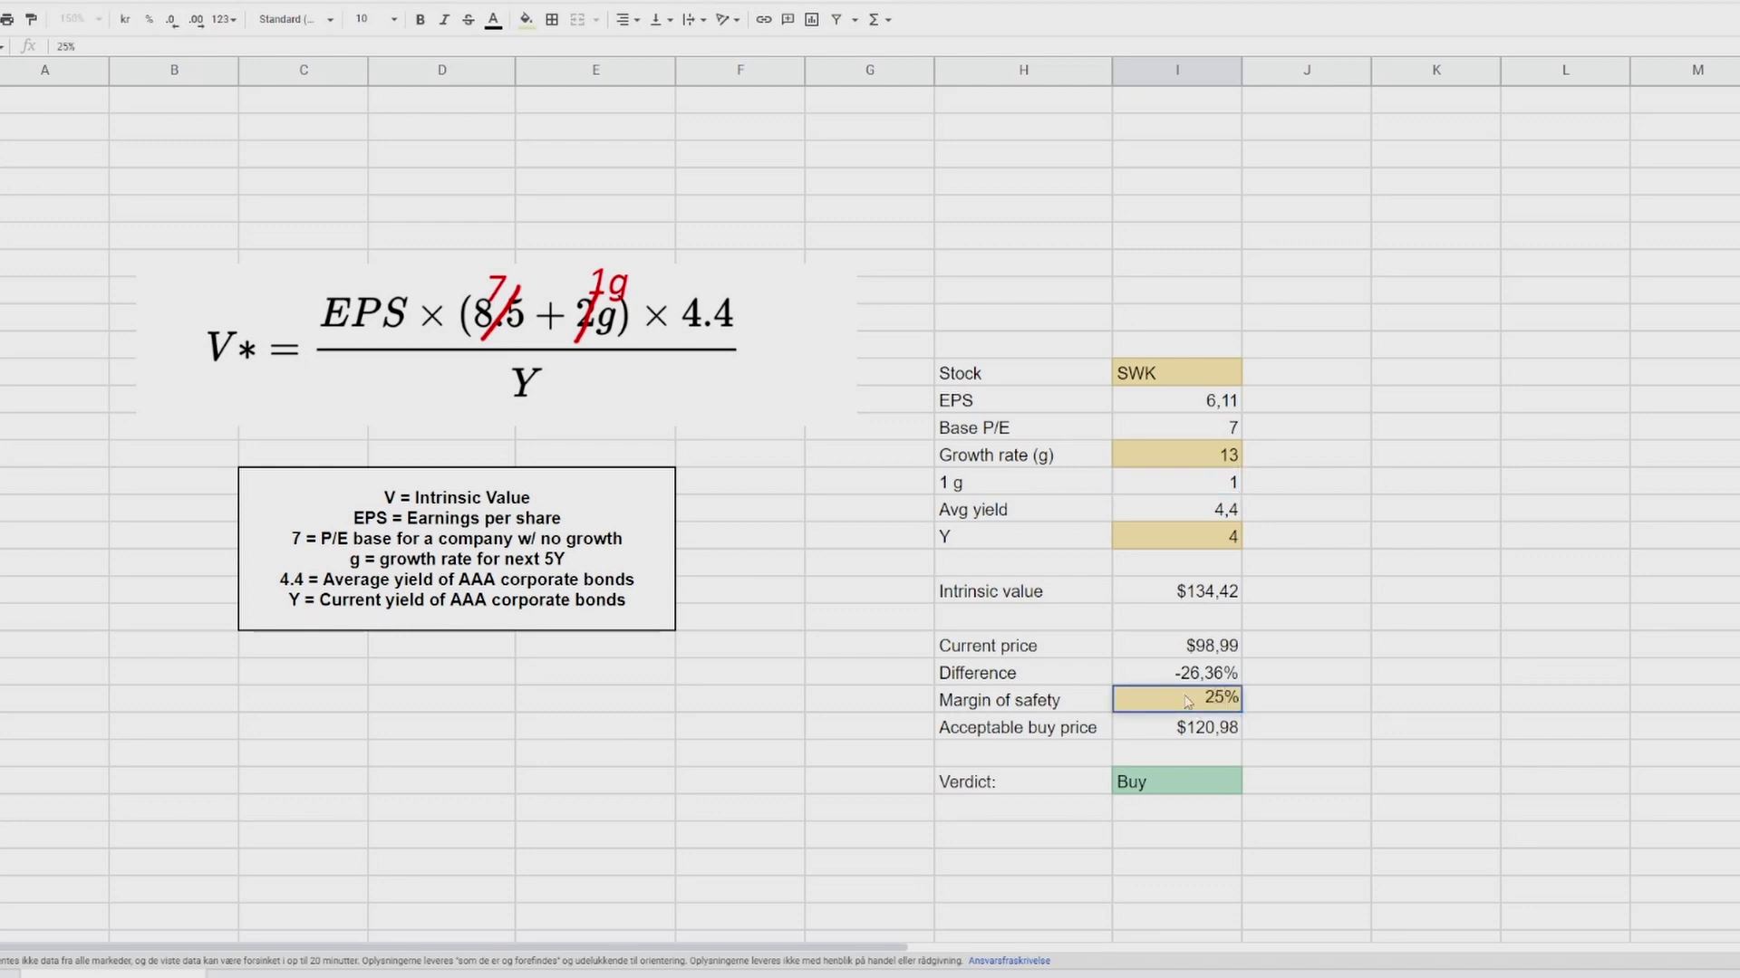
{"action": "key", "text": "Return"}
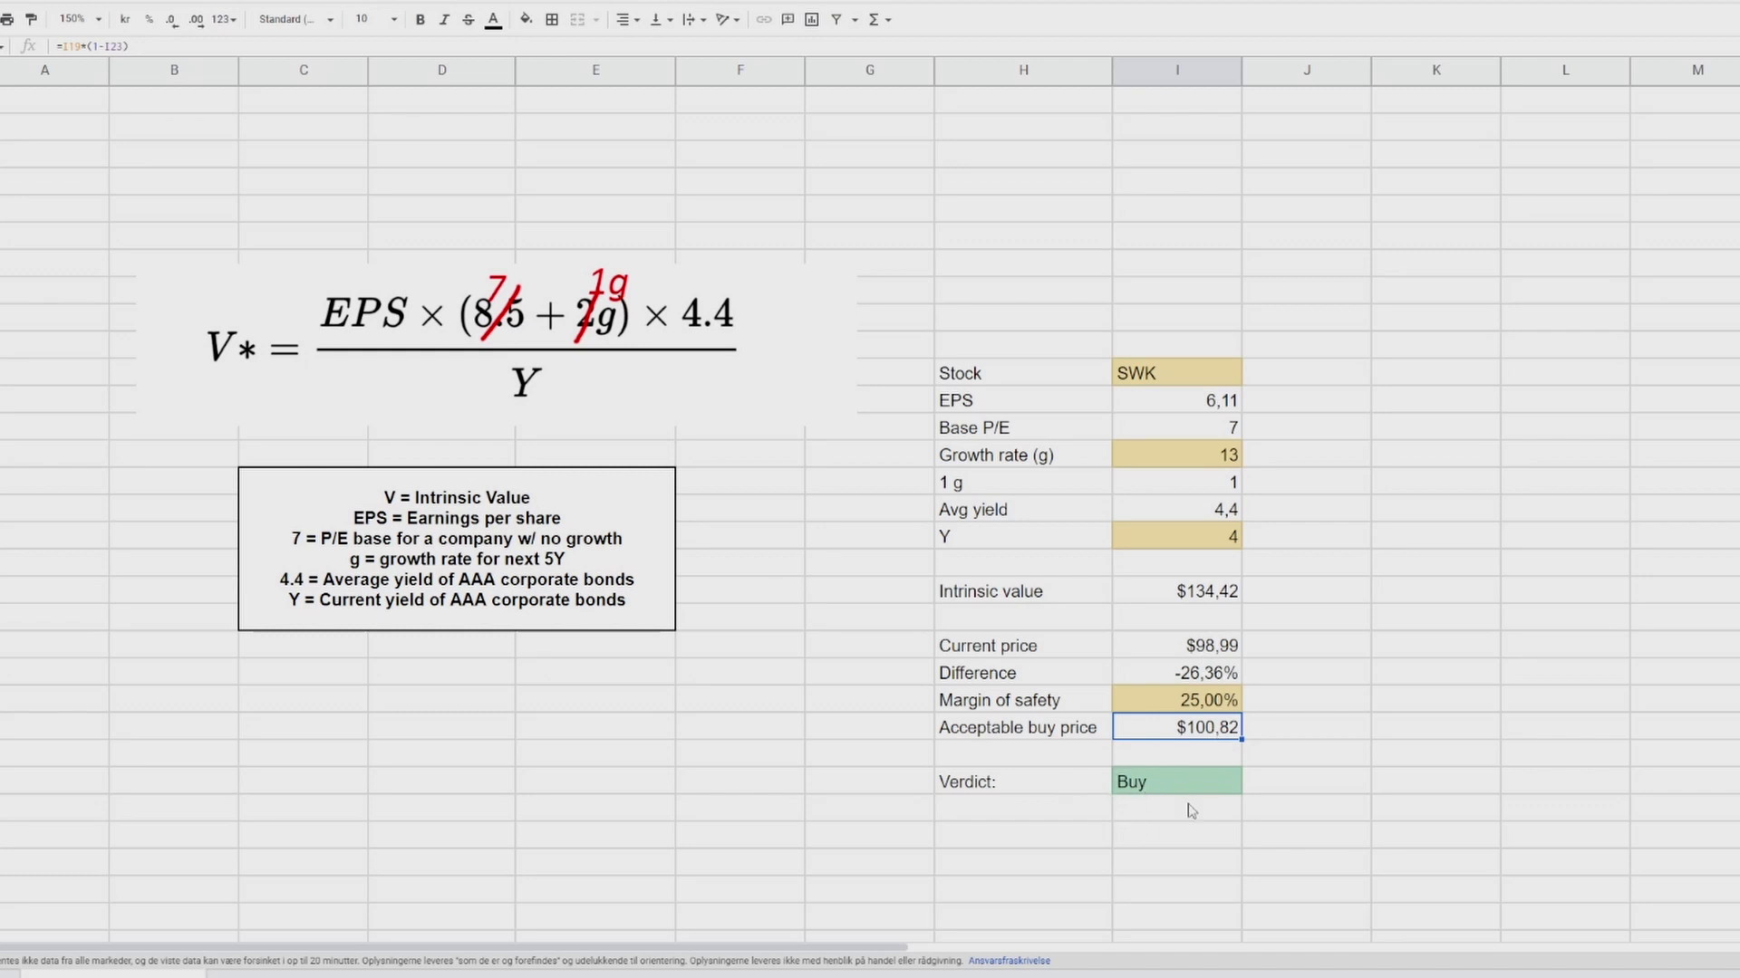
Move down to the Verdict cell to review its Buy result.
{"action": "key", "text": "Down"}
{"action": "key", "text": "Down"}
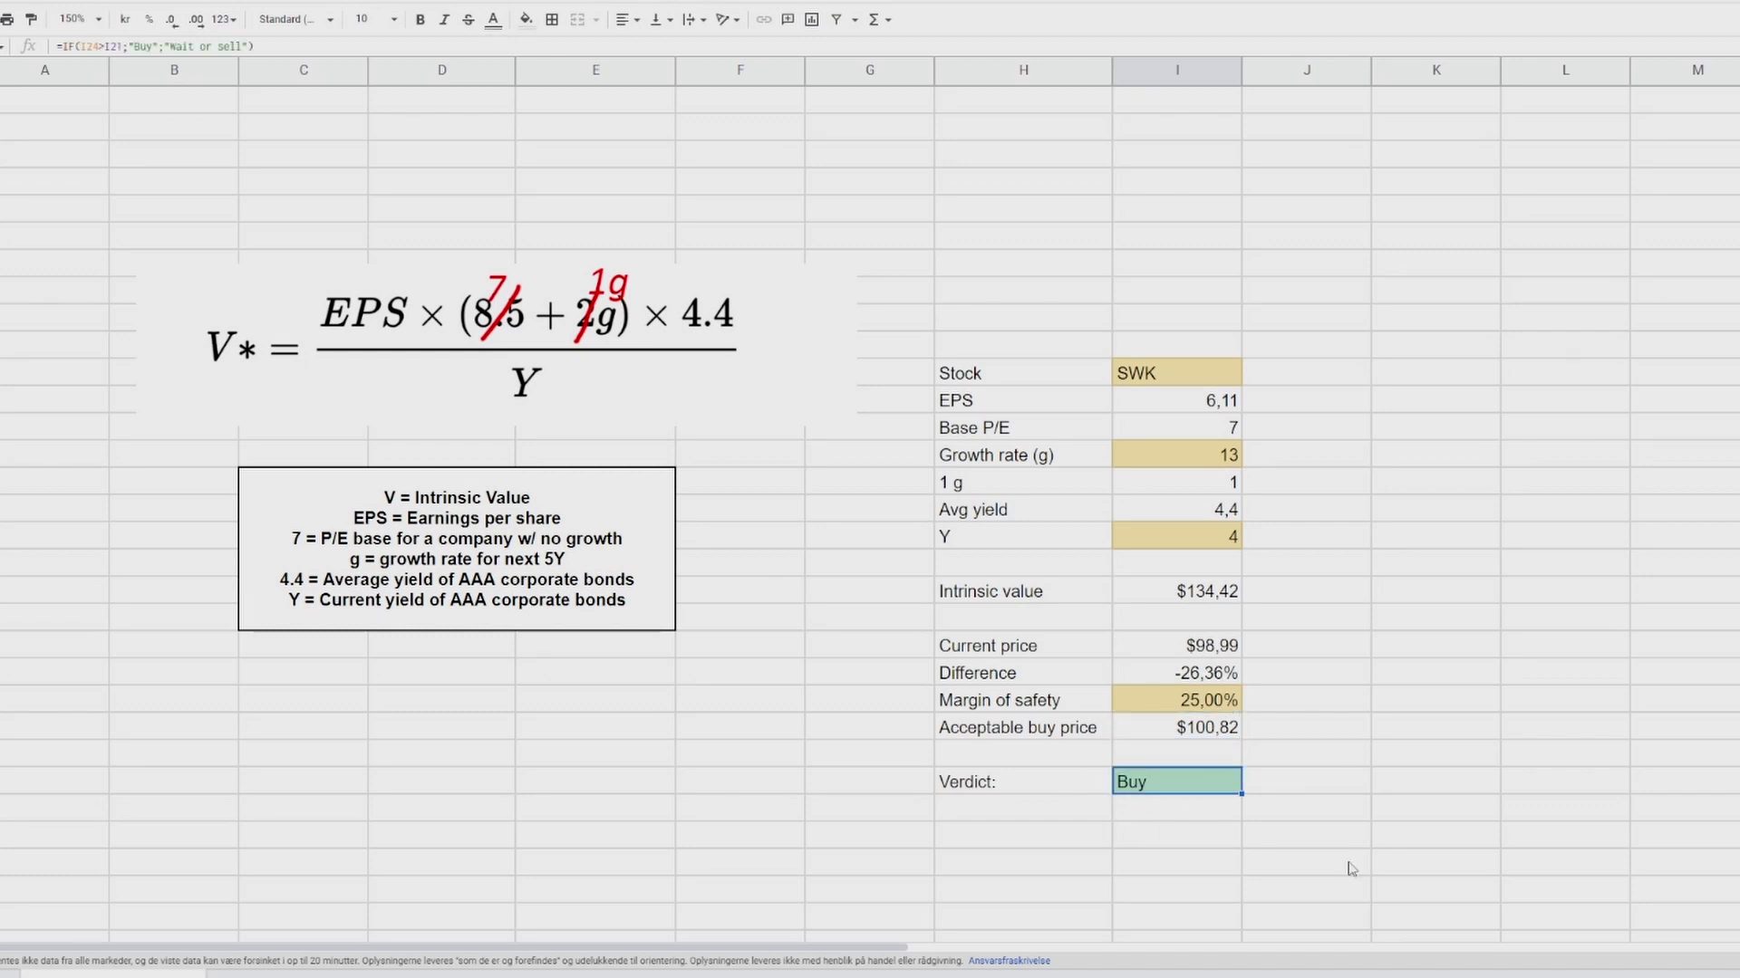